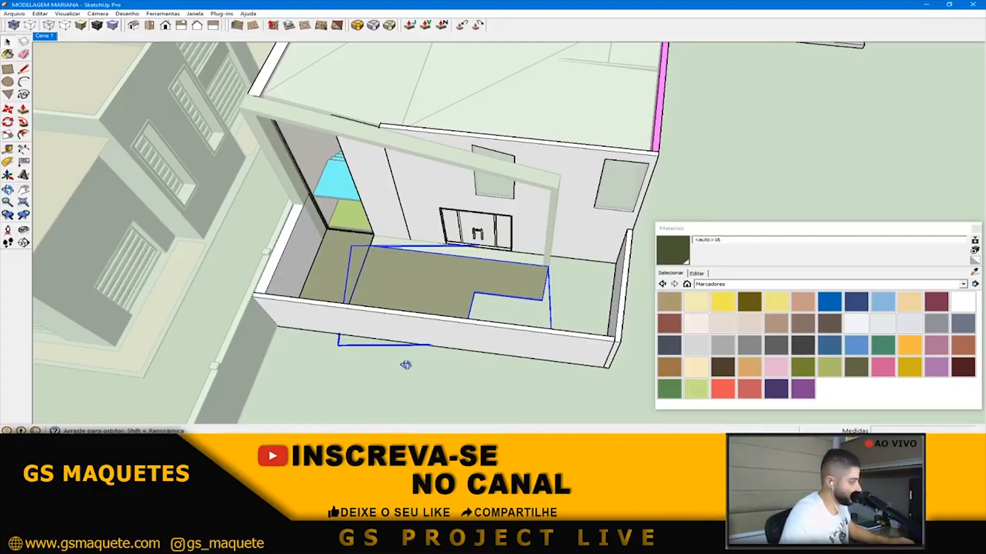
- Open the street model's group in front of the house and explode the asphalt road object inside it
{"action": "middle_click_drag", "start_coordinate": [408, 363], "coordinate": [338, 341]}
{"action": "left_click", "coordinate": [339, 341]}
{"action": "scroll", "coordinate": [339, 341], "scroll_direction": "down", "scroll_amount": 3}
{"action": "mouse_move", "coordinate": [647, 174]}
{"action": "middle_mouse_down"}
{"action": "mouse_move", "coordinate": [585, 187]}
{"action": "mouse_move", "coordinate": [618, 247]}
{"action": "mouse_move", "coordinate": [631, 202]}
{"action": "mouse_move", "coordinate": [640, 205]}
{"action": "mouse_move", "coordinate": [571, 250]}
{"action": "mouse_move", "coordinate": [682, 198]}
{"action": "middle_mouse_up"}
{"action": "scroll", "coordinate": [586, 187], "scroll_direction": "up", "scroll_amount": 6}
{"action": "left_click", "coordinate": [603, 229]}
{"action": "middle_click_drag", "start_coordinate": [603, 229], "coordinate": [551, 251]}
{"action": "double_click", "coordinate": [575, 247]}
{"action": "left_click", "coordinate": [531, 257]}
{"action": "double_click", "coordinate": [559, 251]}
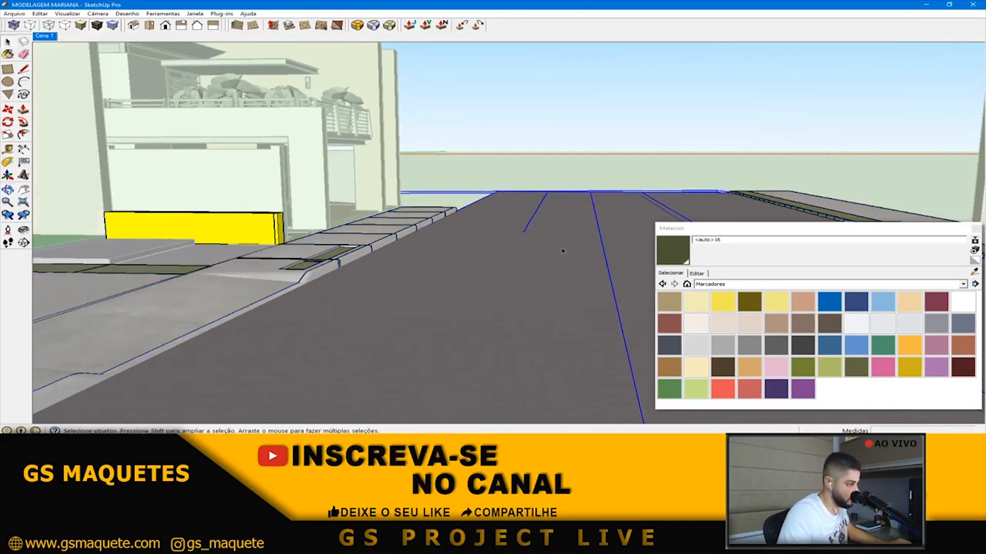
{"action": "right_click", "coordinate": [563, 261]}
{"action": "left_click", "coordinate": [596, 109]}
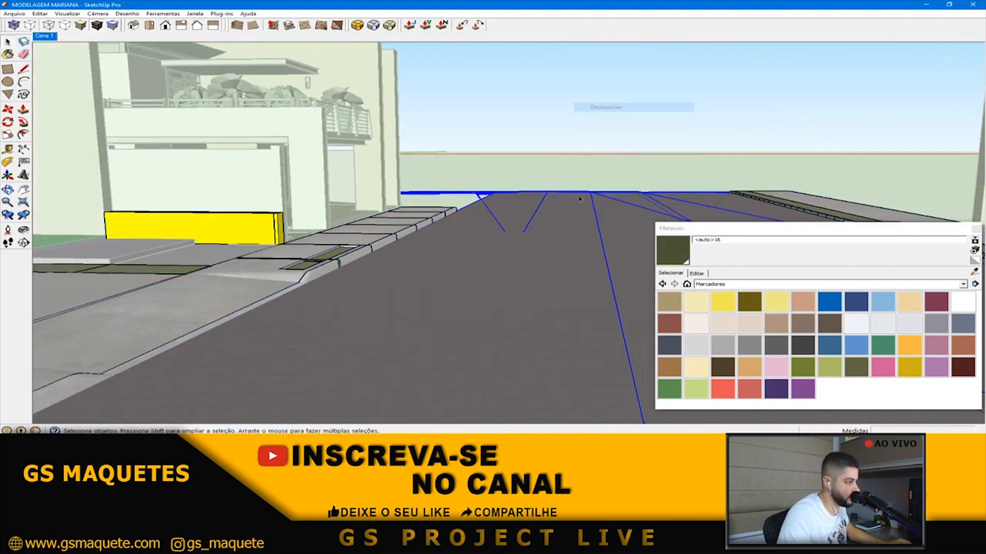
- Try to adjust the top face of the road half nearest the house with Push/Pull
{"action": "mouse_move", "coordinate": [570, 242]}
{"action": "middle_mouse_down"}
{"action": "mouse_move", "coordinate": [559, 261]}
{"action": "mouse_move", "coordinate": [543, 250]}
{"action": "mouse_move", "coordinate": [489, 290]}
{"action": "mouse_move", "coordinate": [416, 420]}
{"action": "mouse_move", "coordinate": [532, 248]}
{"action": "middle_mouse_up"}
{"action": "double_click", "coordinate": [477, 291]}
{"action": "left_click", "coordinate": [469, 285]}
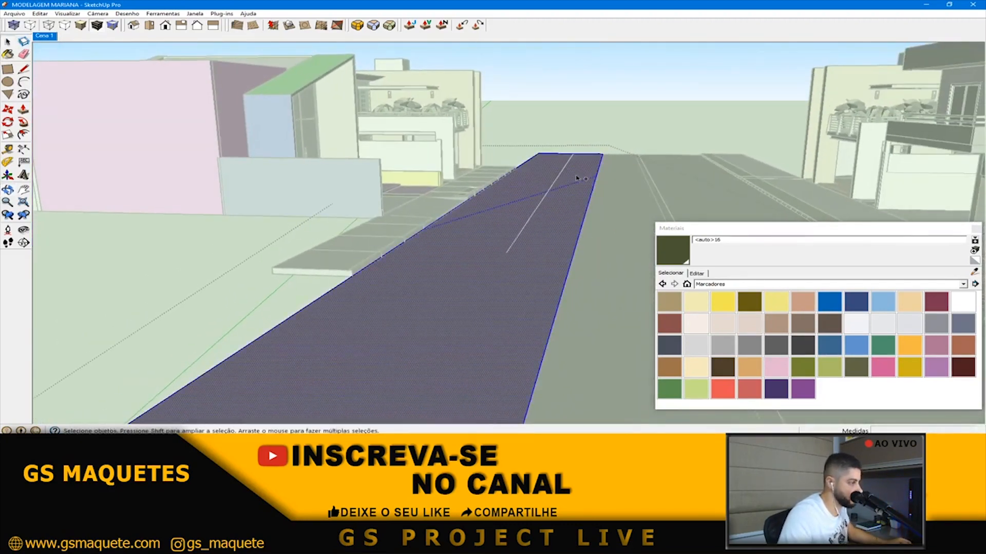
{"action": "middle_click_drag", "start_coordinate": [577, 179], "coordinate": [508, 213]}
{"action": "left_click", "coordinate": [23, 109]}
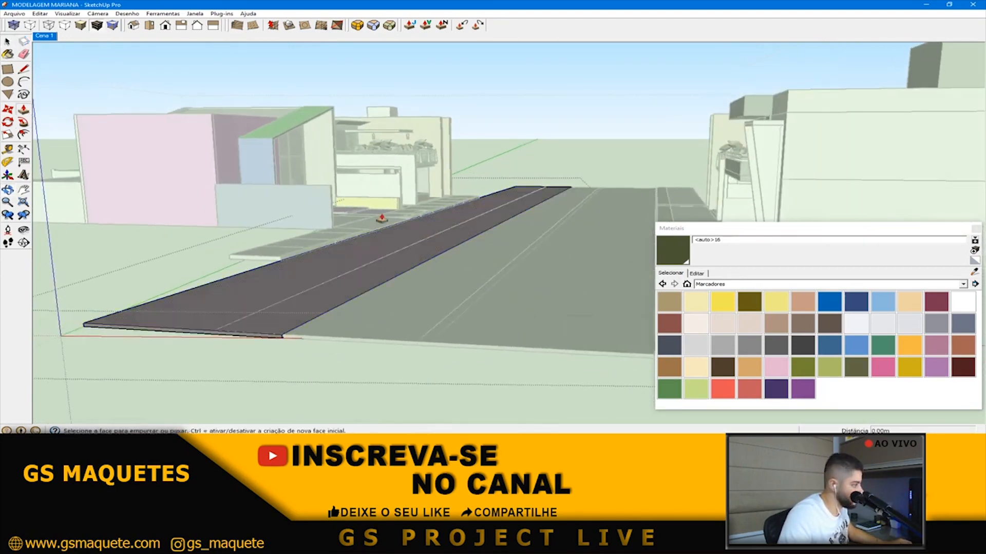
{"action": "left_click", "coordinate": [474, 235]}
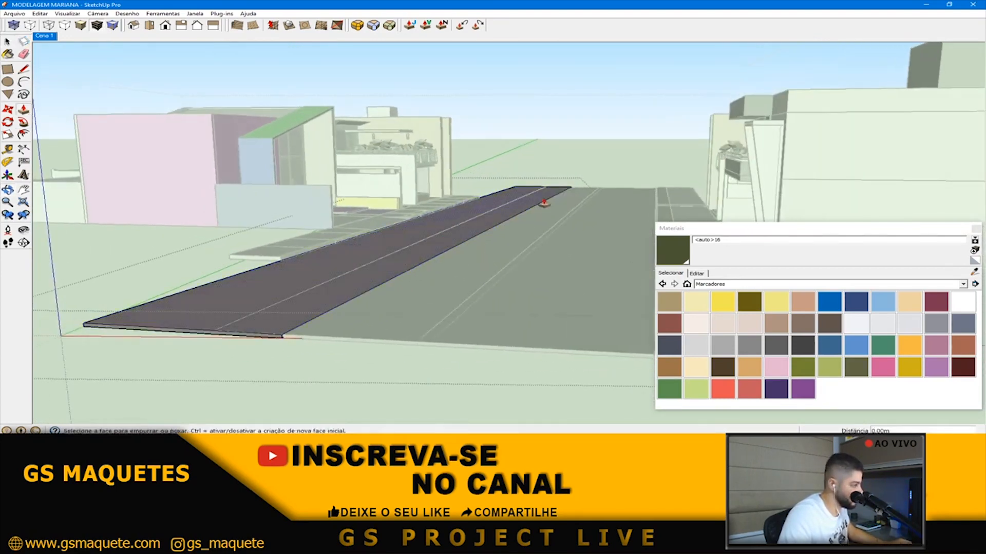
{"action": "left_click", "coordinate": [544, 206]}
{"action": "middle_click_drag", "start_coordinate": [538, 229], "coordinate": [374, 298]}
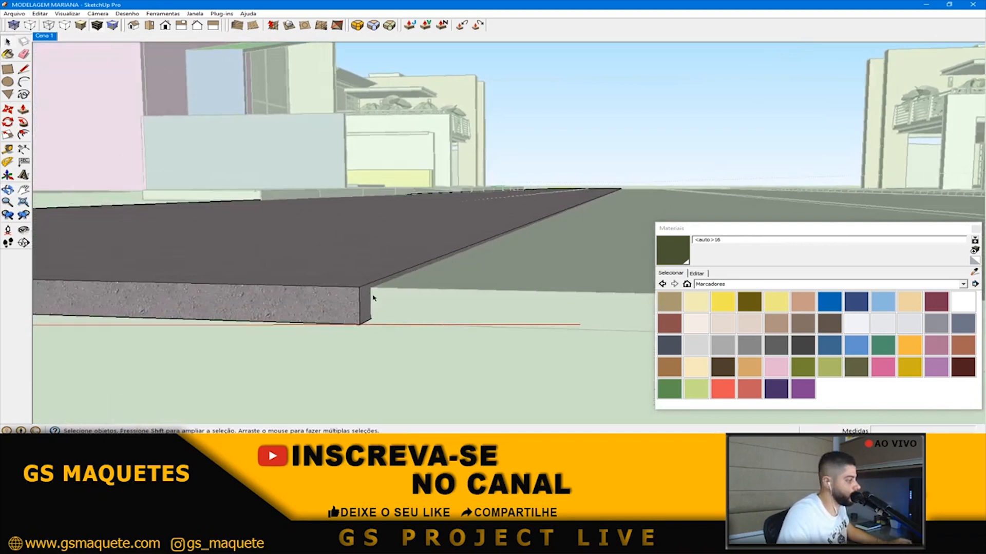
- Group the selected road geometry and move the group down about 0.01 m
{"action": "triple_click", "coordinate": [413, 255]}
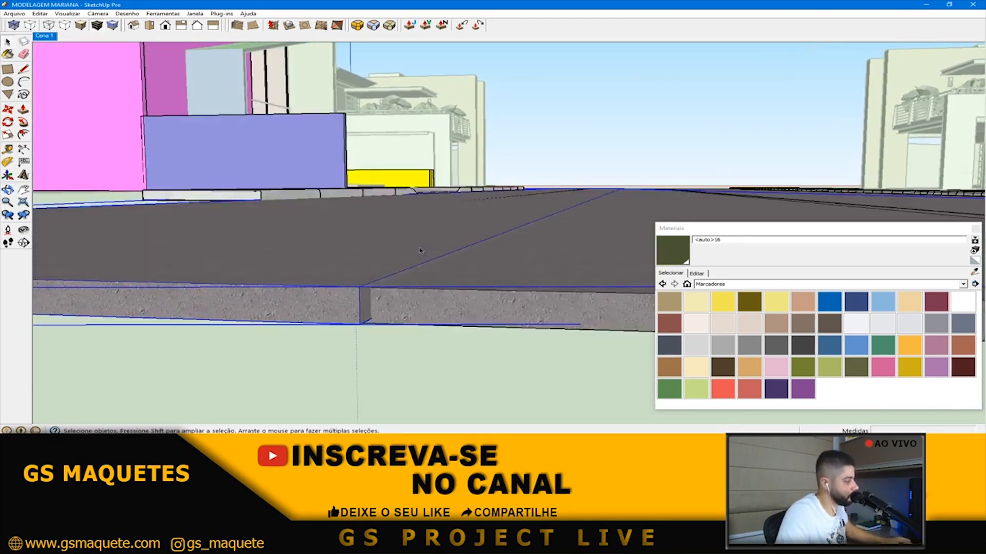
{"action": "right_click", "coordinate": [378, 257]}
{"action": "left_click", "coordinate": [396, 327]}
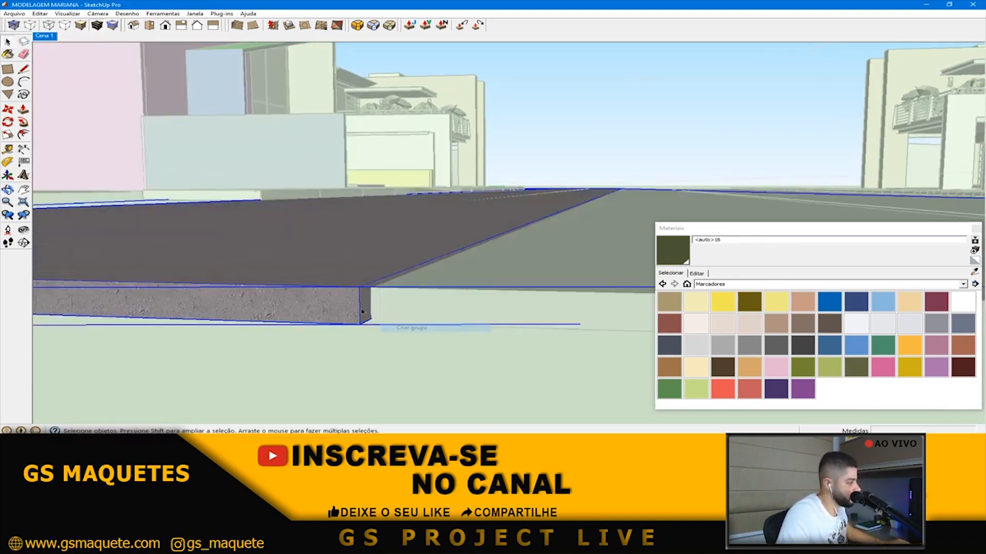
{"action": "left_click", "coordinate": [8, 109]}
{"action": "scroll", "coordinate": [374, 286], "scroll_direction": "up", "scroll_amount": 3}
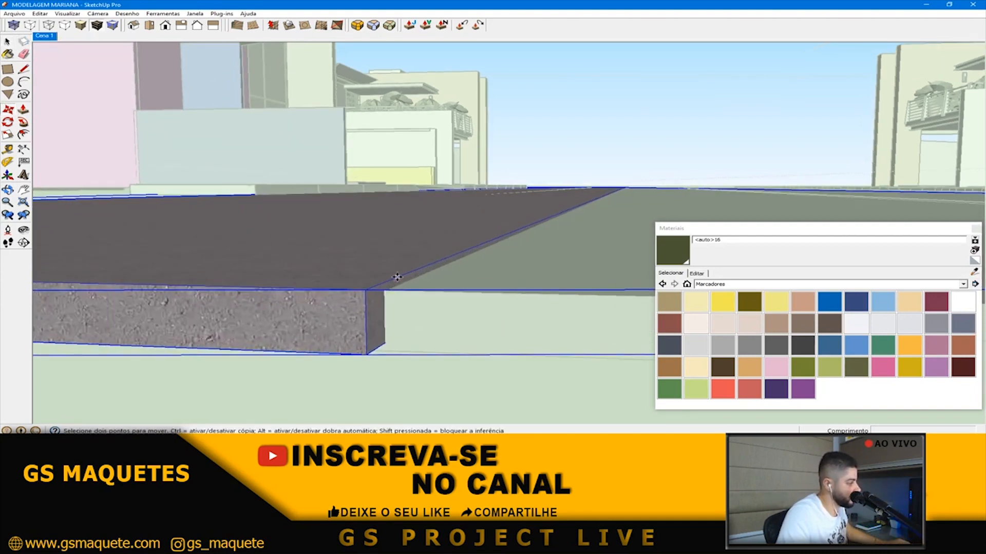
{"action": "left_click", "coordinate": [397, 286]}
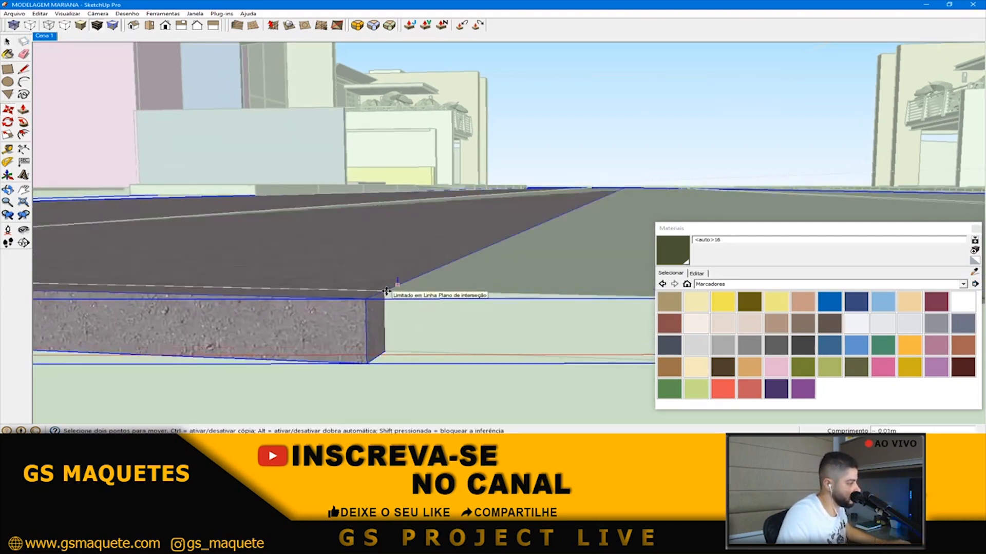
{"action": "left_click", "coordinate": [391, 289]}
{"action": "middle_click_drag", "start_coordinate": [391, 288], "coordinate": [209, 180]}
{"action": "key", "text": "m"}
{"action": "key", "text": "space"}
- Save the SketchUp model and switch to Lumion
{"action": "scroll", "coordinate": [413, 285], "scroll_direction": "up", "scroll_amount": 10}
{"action": "left_click", "coordinate": [14, 14]}
{"action": "left_click", "coordinate": [62, 48]}
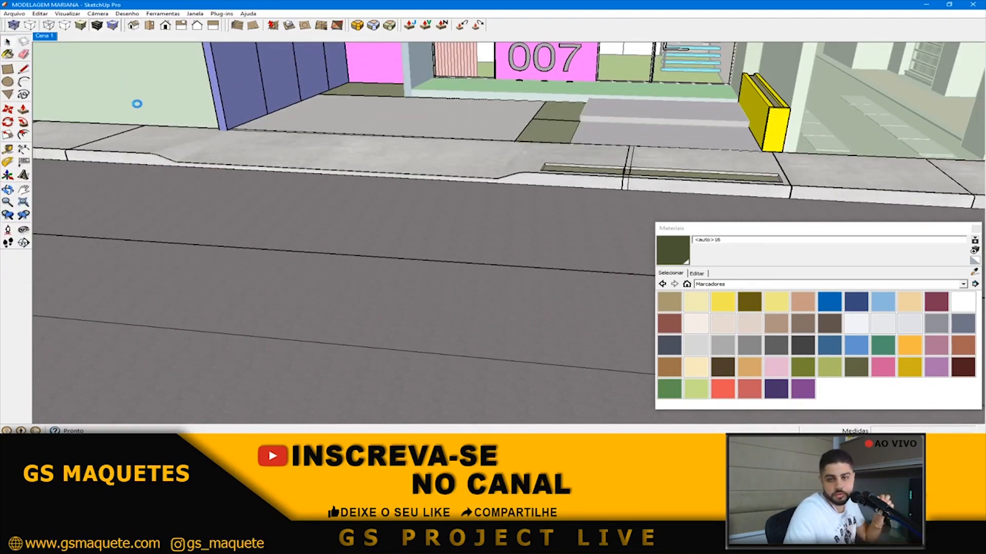
{"action": "key", "text": "alt+Tab"}
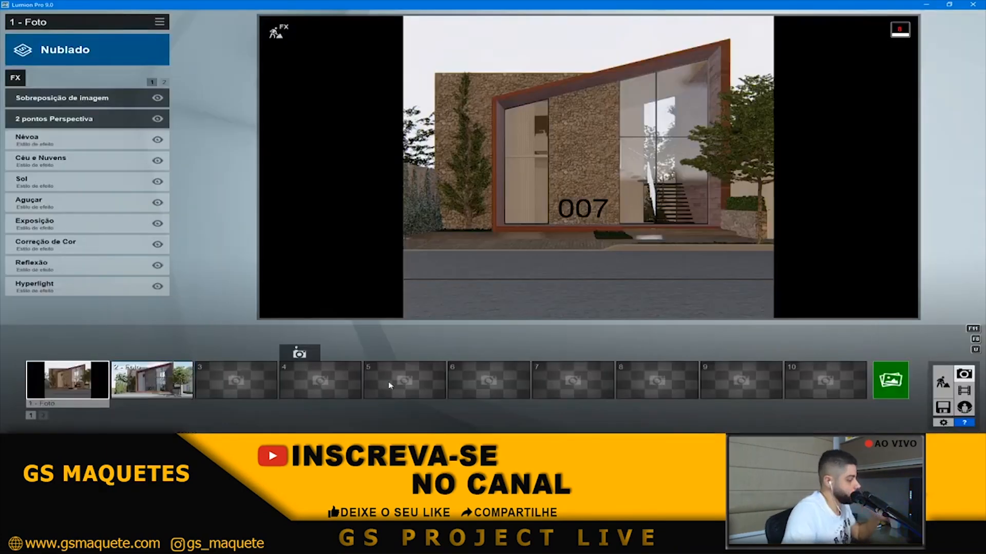
- Enter build mode, face the street and select the imported MODELAGEM MARIANA 2 model
{"action": "left_click", "coordinate": [940, 375]}
{"action": "key", "text": "shift+w"}
{"action": "right_click_drag", "start_coordinate": [673, 348], "coordinate": [329, 331]}
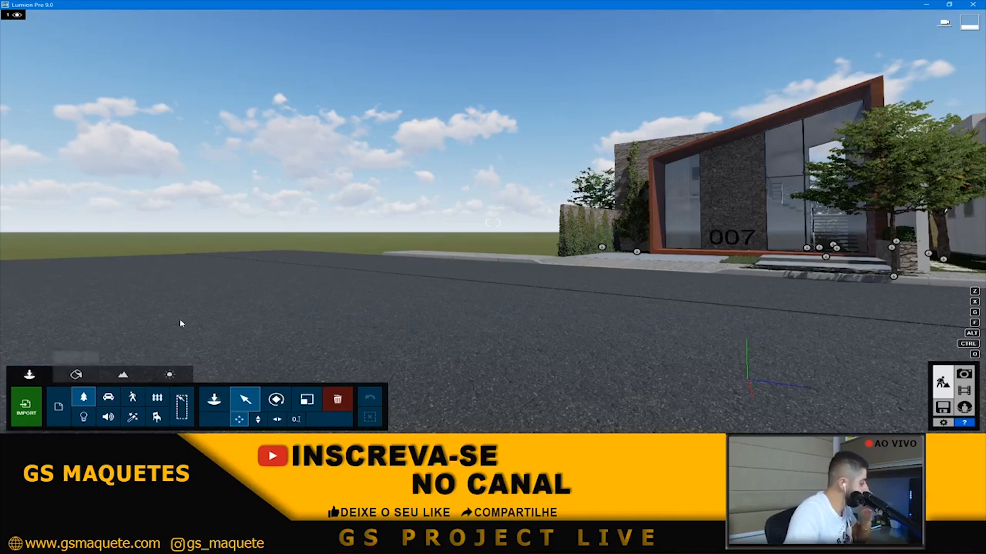
{"action": "left_click", "coordinate": [55, 403]}
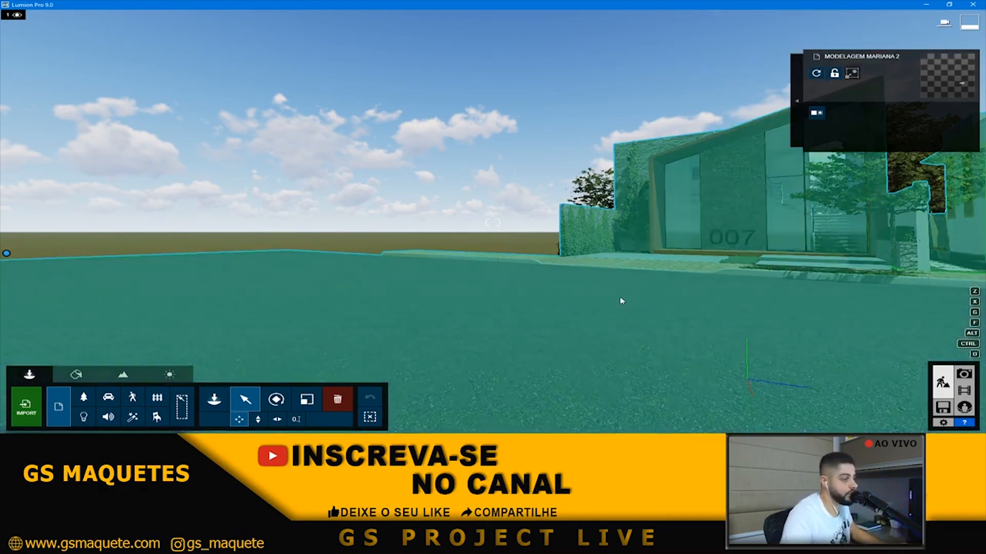
- Examine the street and the house front, and restore the camera of photo 1 in photo mode
{"action": "right_click_drag", "start_coordinate": [620, 301], "coordinate": [683, 355]}
{"action": "key", "text": "w"}
{"action": "key", "text": "q"}
{"action": "key", "text": "s"}
{"action": "key", "text": "w"}
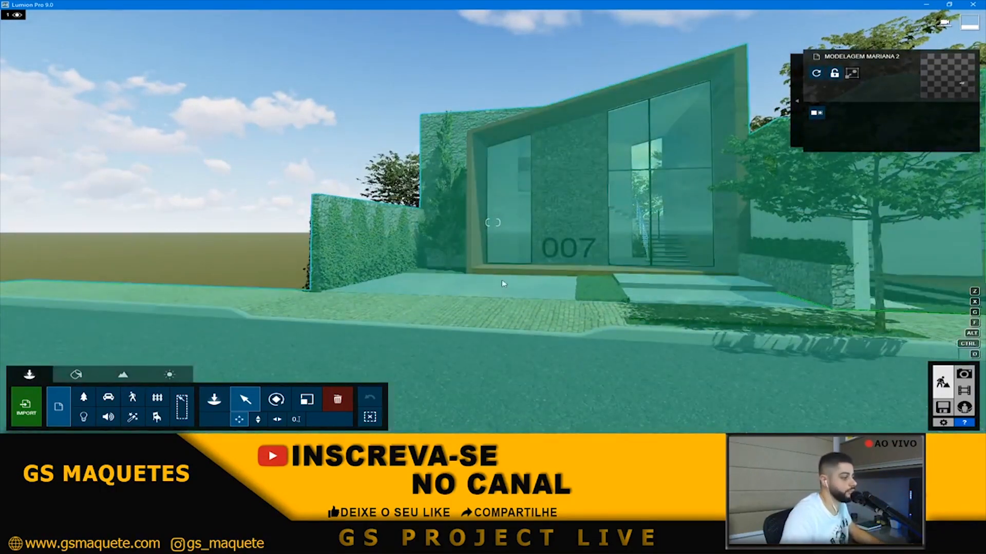
{"action": "right_click_drag", "start_coordinate": [623, 345], "coordinate": [543, 325]}
{"action": "key", "text": "a"}
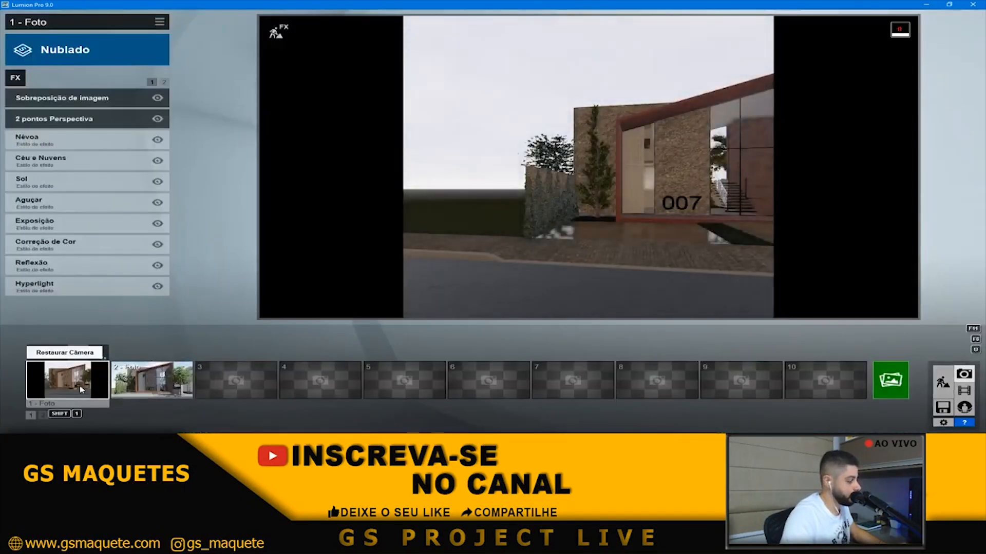
{"action": "left_click", "coordinate": [81, 386]}
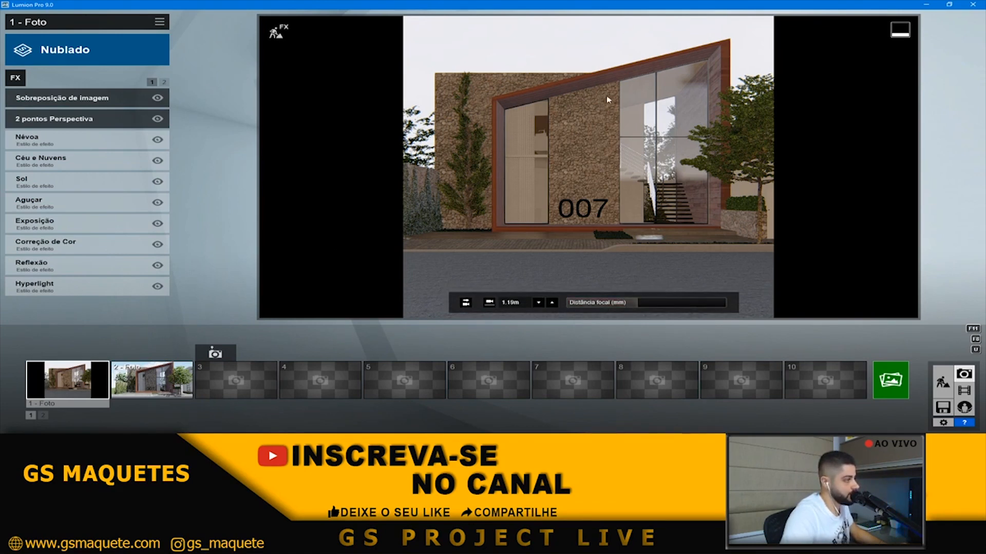
- Return to build mode and inspect the sidewalk, driveway and lawn strip in front of the house
{"action": "left_click", "coordinate": [949, 380]}
{"action": "right_click_drag", "start_coordinate": [606, 330], "coordinate": [552, 370]}
{"action": "key", "text": "w"}
{"action": "key", "text": "w"}
{"action": "key", "text": "s"}
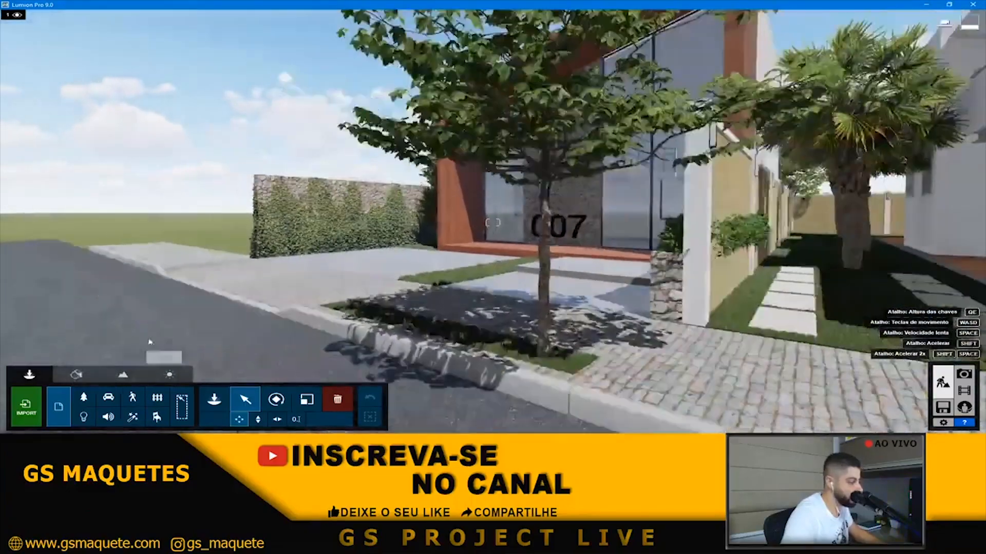
{"action": "right_click_drag", "start_coordinate": [149, 340], "coordinate": [657, 377]}
{"action": "key", "text": "a"}
{"action": "key", "text": "w"}
{"action": "key", "text": "w"}
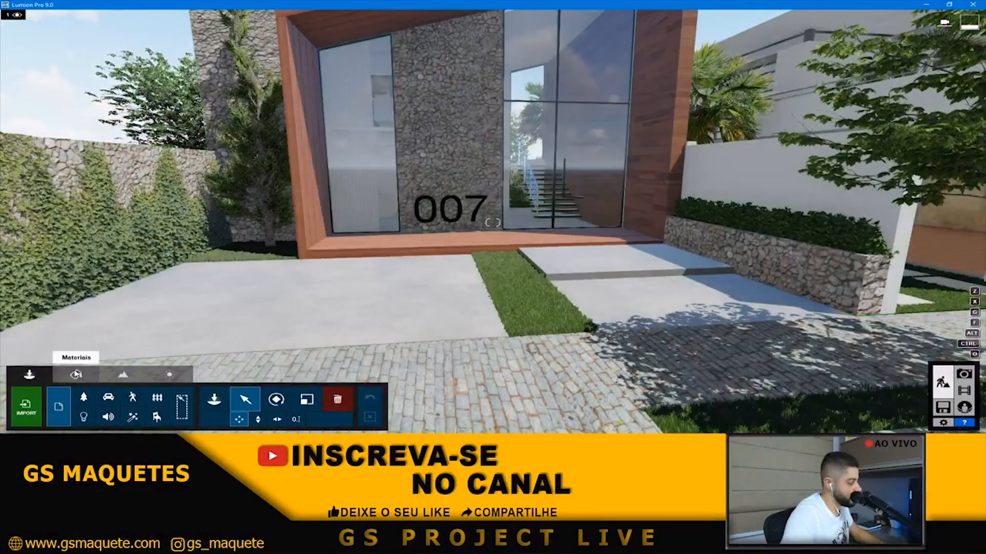
{"action": "left_click", "coordinate": [76, 375]}
{"action": "left_click", "coordinate": [29, 374]}
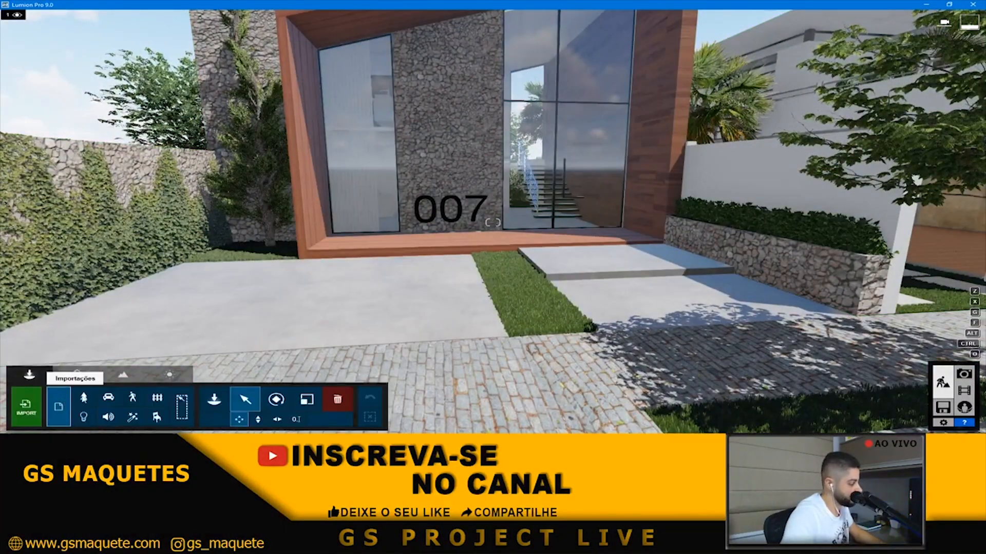
- Open page 2 of the plants category in the nature library and examine the lawn strip beside the entrance slabs
{"action": "left_click", "coordinate": [85, 397]}
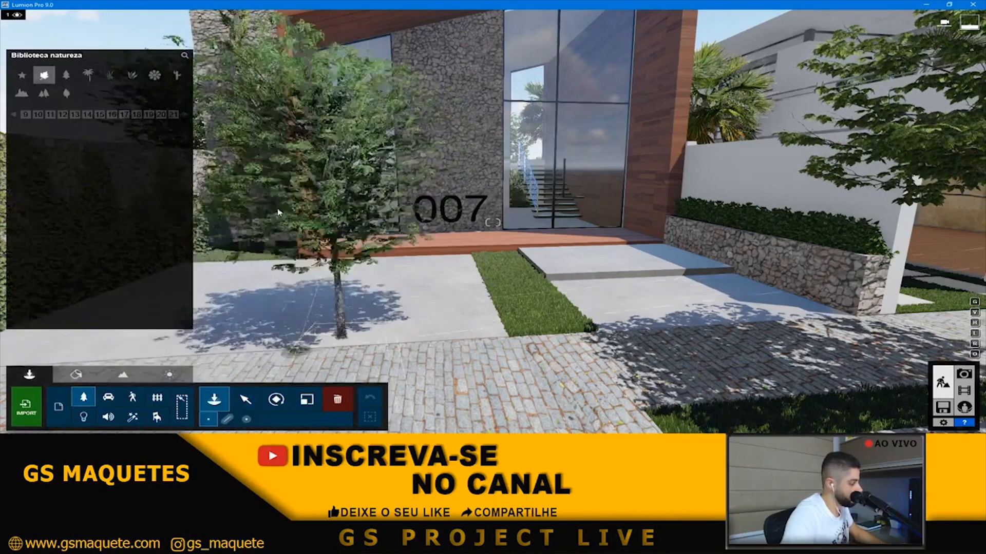
{"action": "left_click", "coordinate": [129, 78]}
{"action": "right_click_drag", "start_coordinate": [430, 186], "coordinate": [379, 190]}
{"action": "left_click", "coordinate": [29, 115]}
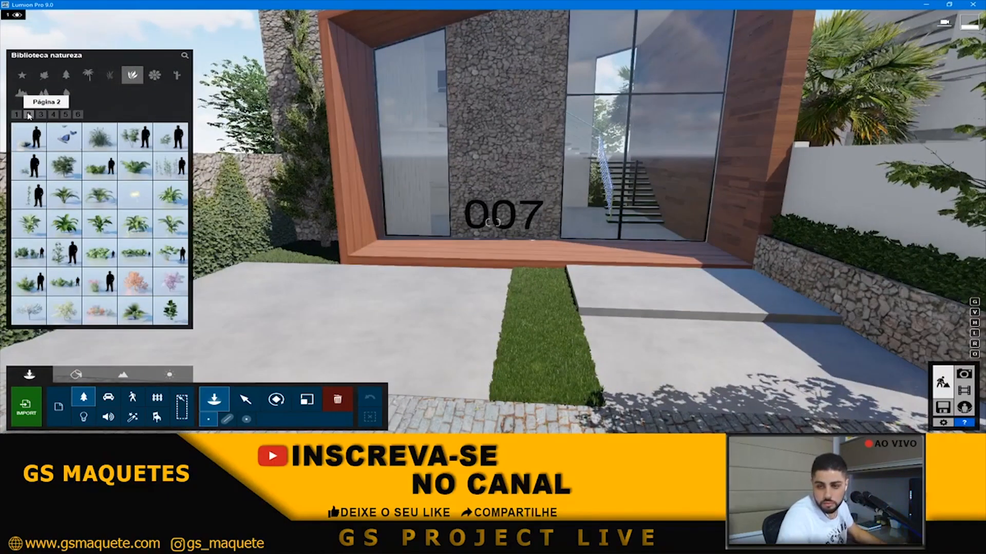
{"action": "key", "text": "s"}
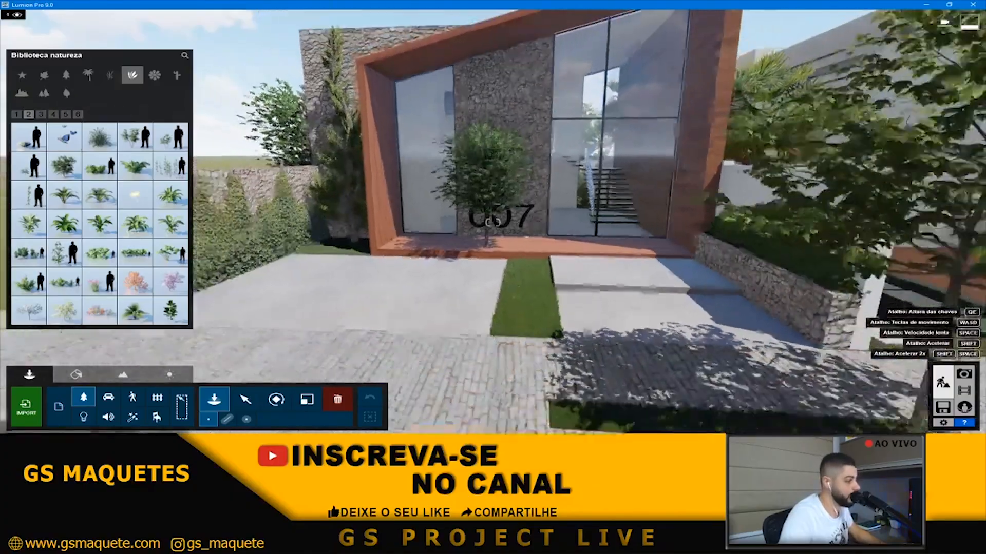
{"action": "key", "text": "a"}
{"action": "key", "text": "w"}
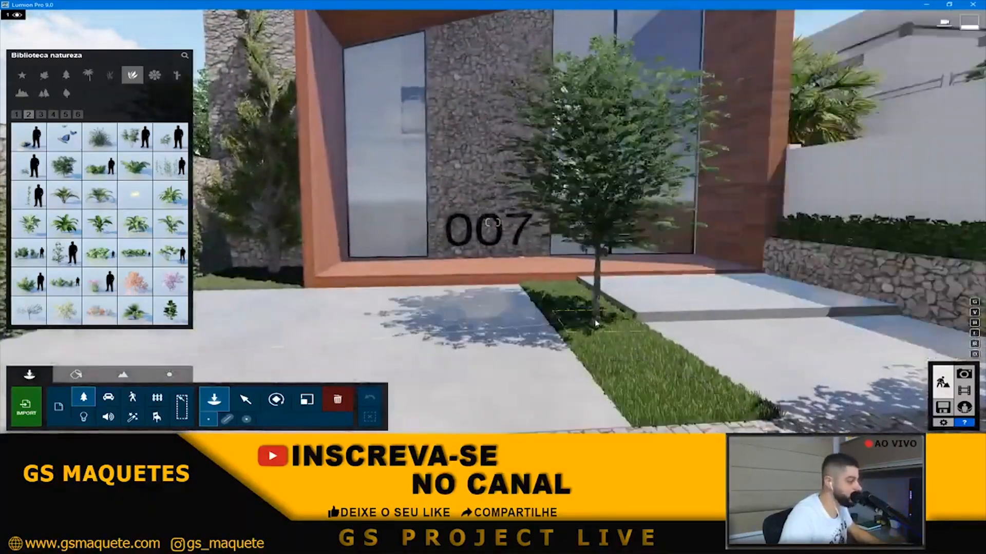
{"action": "key", "text": "s"}
{"action": "key", "text": "s"}
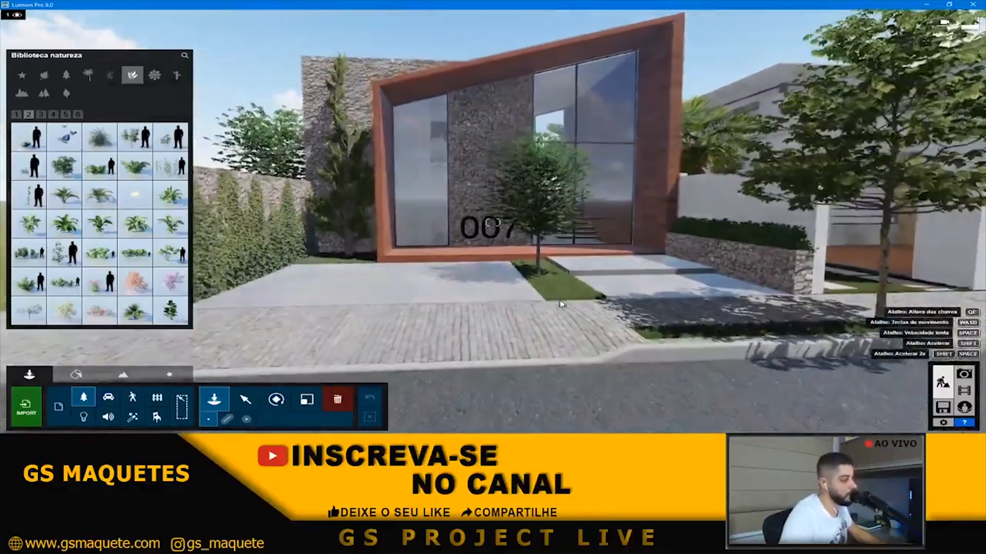
{"action": "key", "text": "w"}
{"action": "key", "text": "d"}
{"action": "key", "text": "a"}
{"action": "key", "text": "s"}
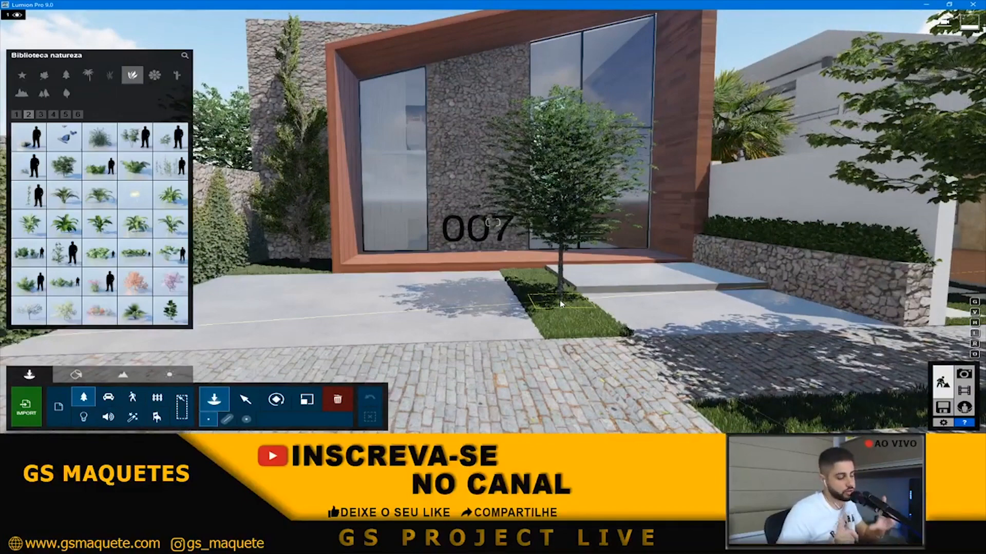
- Browse pages 3, 4 and 5 of the plants category for a plant for the front garden
{"action": "left_click", "coordinate": [40, 115]}
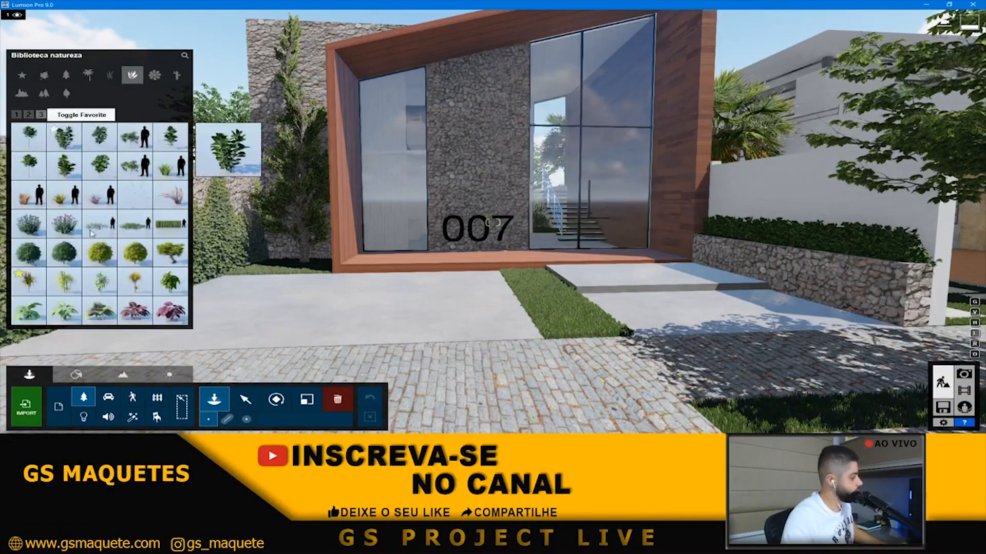
{"action": "left_click", "coordinate": [54, 116]}
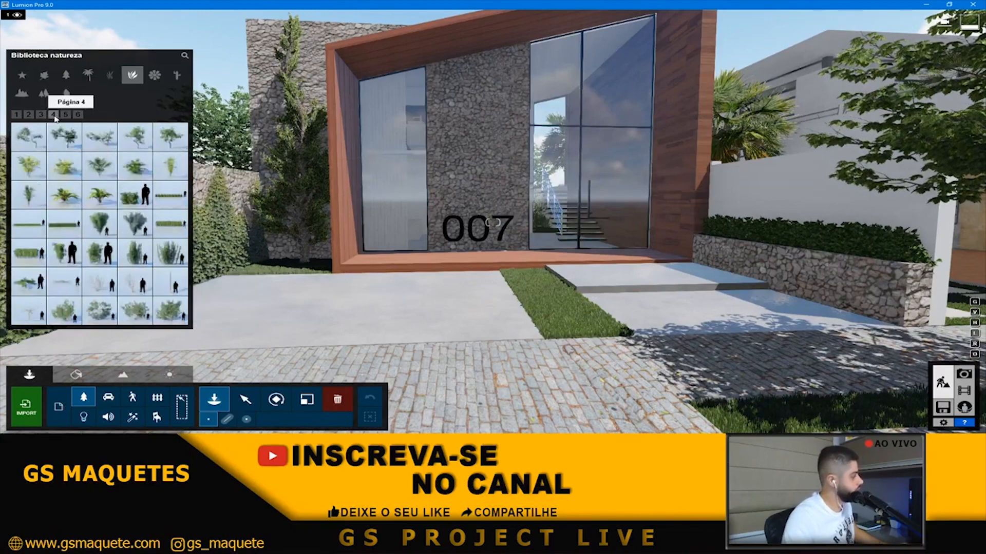
{"action": "key", "text": "s"}
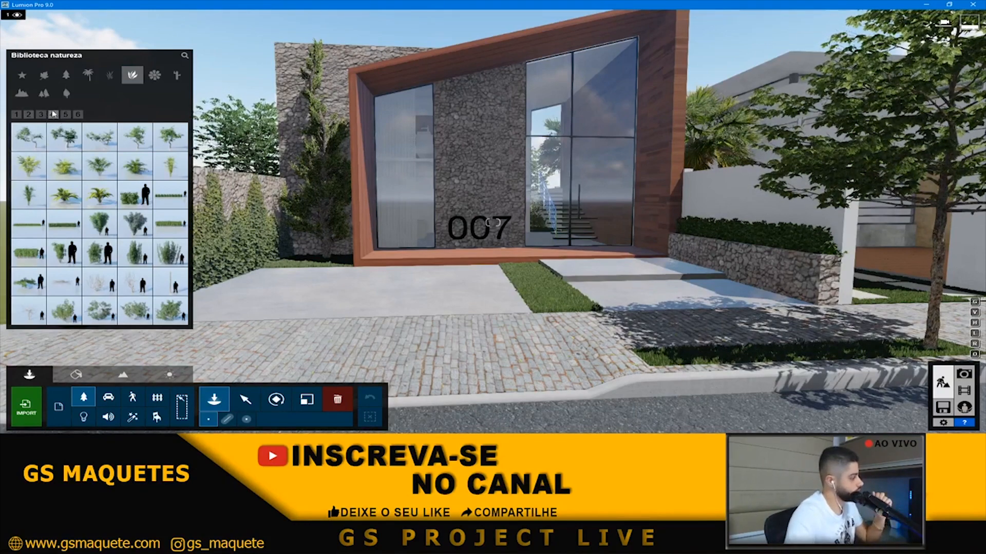
{"action": "left_click", "coordinate": [65, 116]}
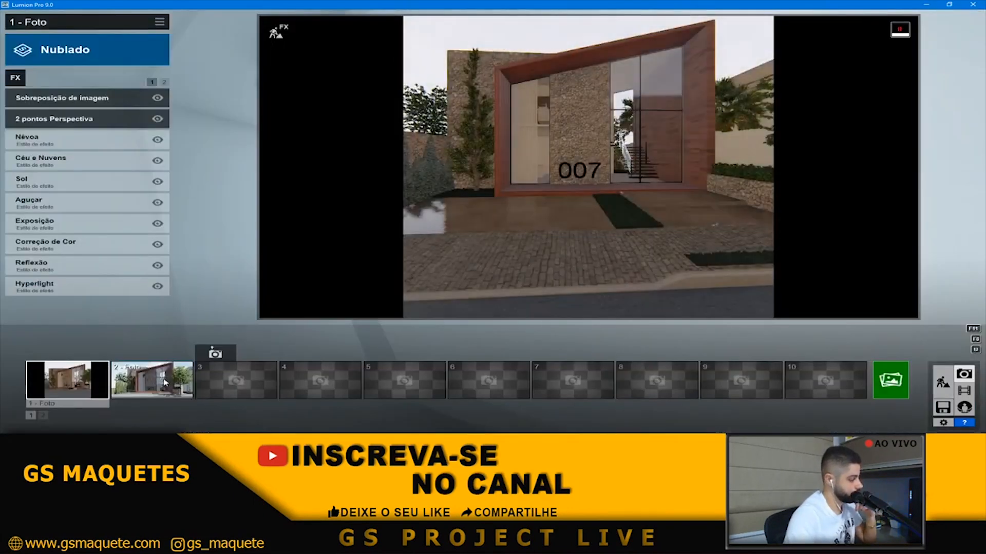
- Review the house from the camera of photo 2 and return to build mode in front of the facade
{"action": "left_click", "coordinate": [166, 382]}
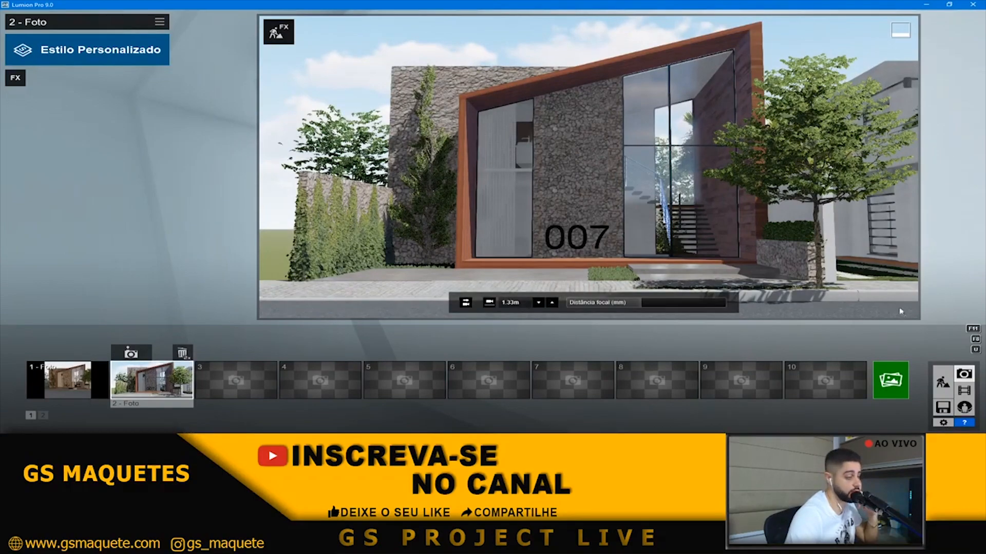
{"action": "left_click", "coordinate": [942, 382]}
{"action": "key", "text": "w"}
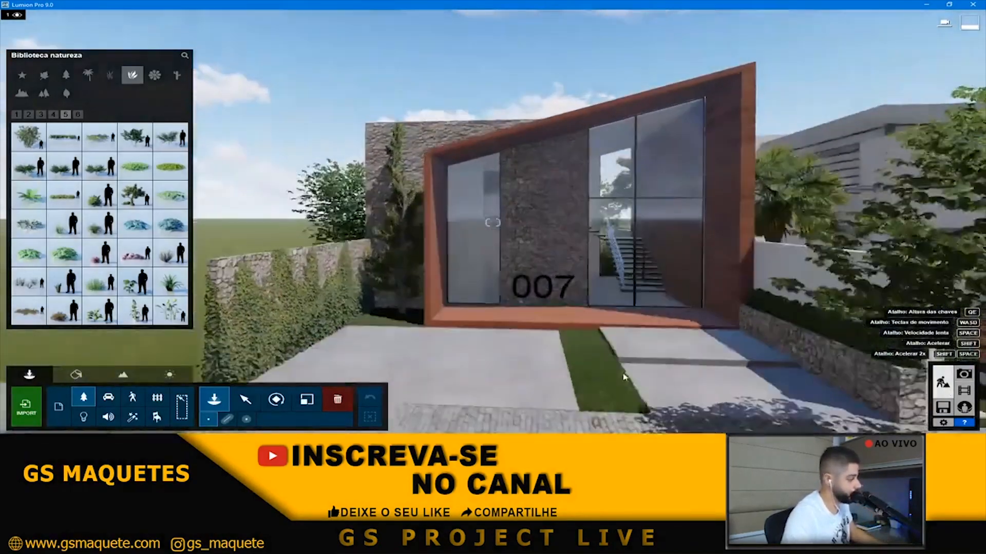
- Place a Yaupon Holly 02 bush from page 6 of the plants category at the deck end of the lawn strip and reduce its size
{"action": "mouse_move", "coordinate": [126, 246]}
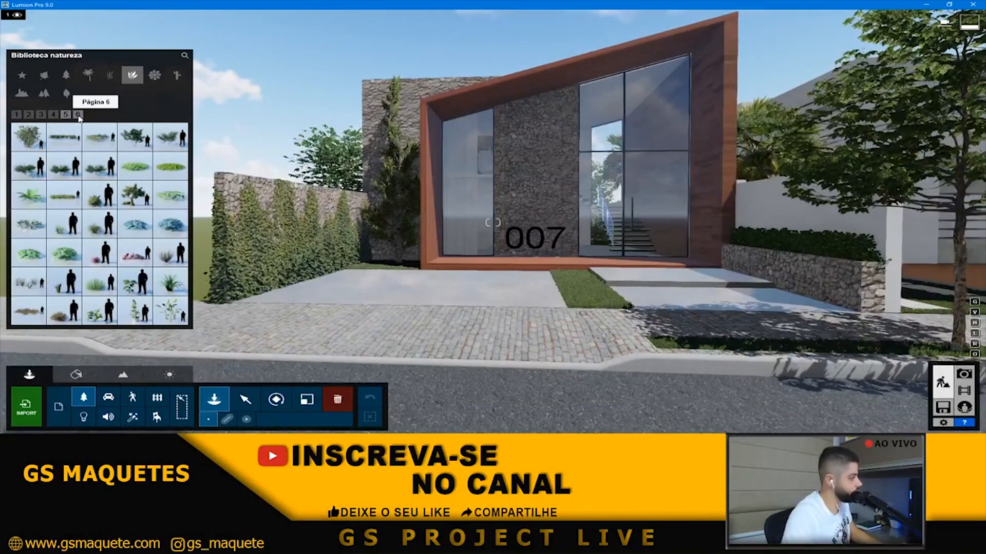
{"action": "left_click", "coordinate": [72, 114]}
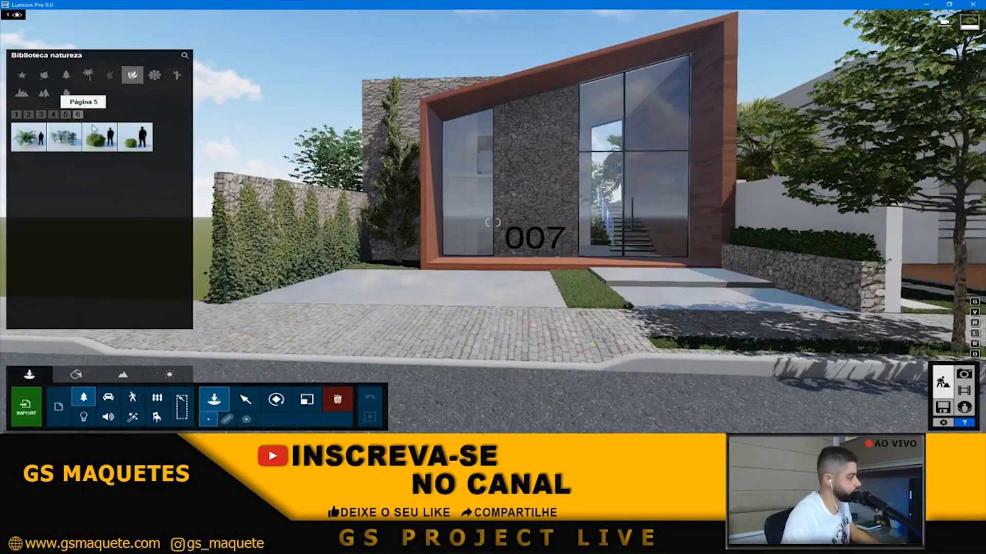
{"action": "mouse_move", "coordinate": [140, 149]}
{"action": "key", "text": "w"}
{"action": "right_click_drag", "start_coordinate": [523, 327], "coordinate": [493, 406]}
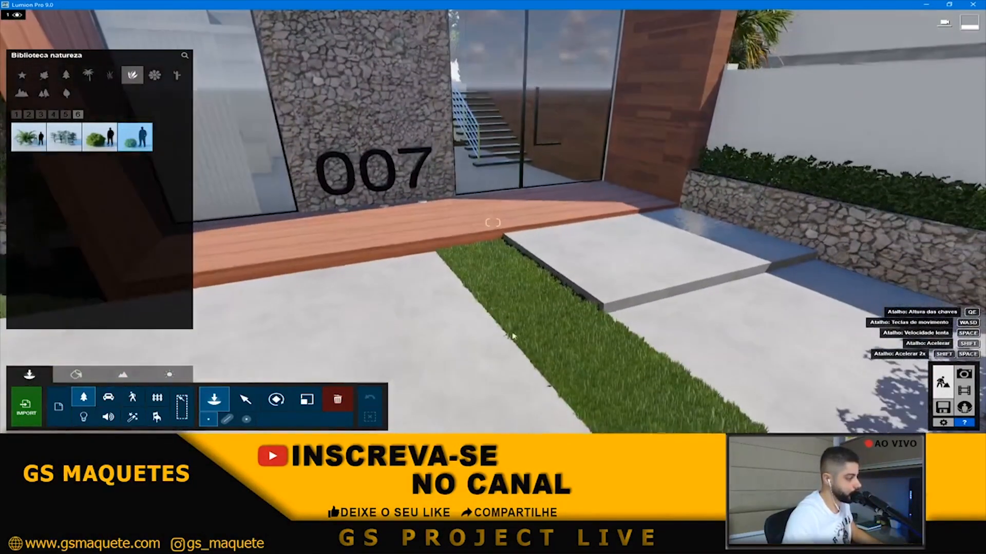
{"action": "left_click", "coordinate": [502, 278]}
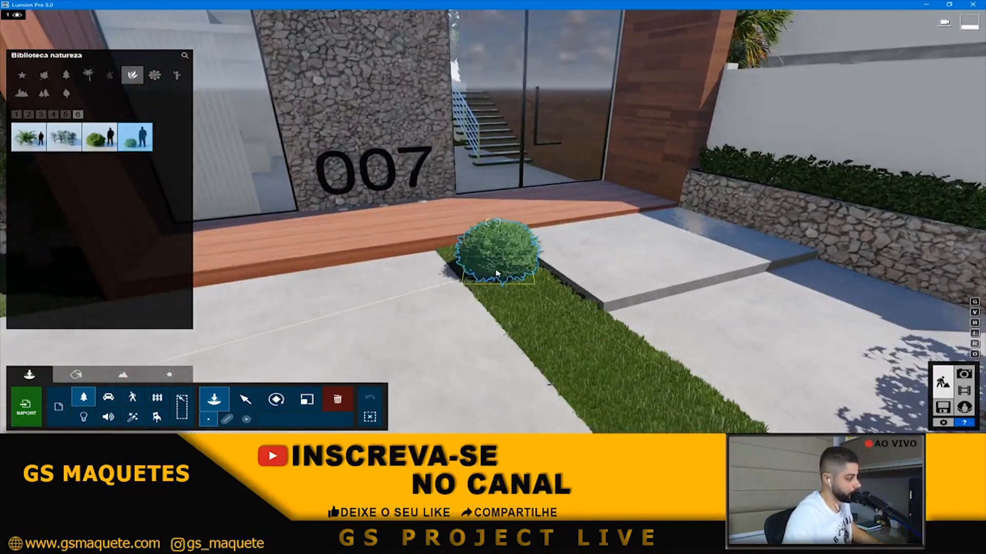
{"action": "left_click", "coordinate": [306, 399]}
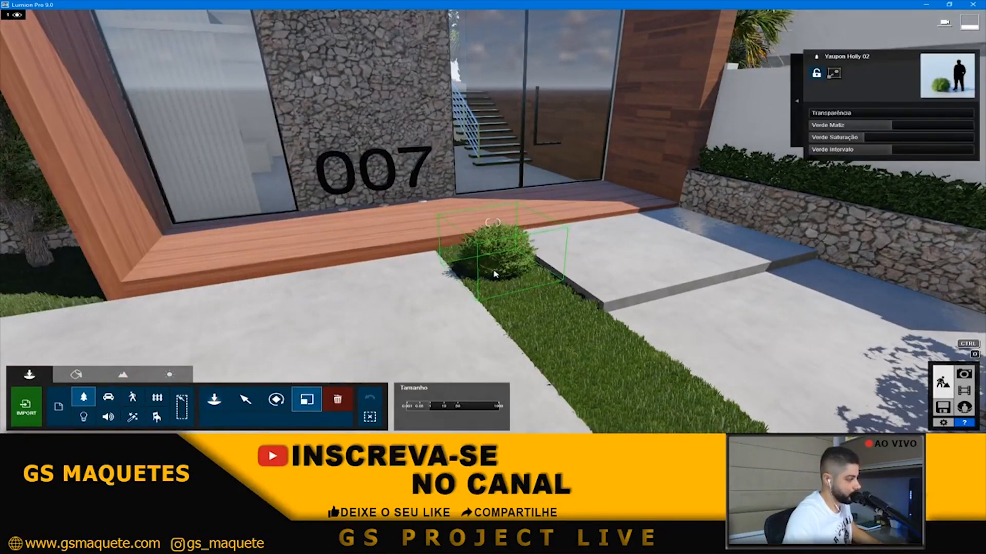
- Copy the holly bush twice along the lawn strip, with one copy mid-strip and one near the sidewalk
{"action": "key", "text": "a"}
{"action": "right_click_drag", "start_coordinate": [488, 278], "coordinate": [539, 288]}
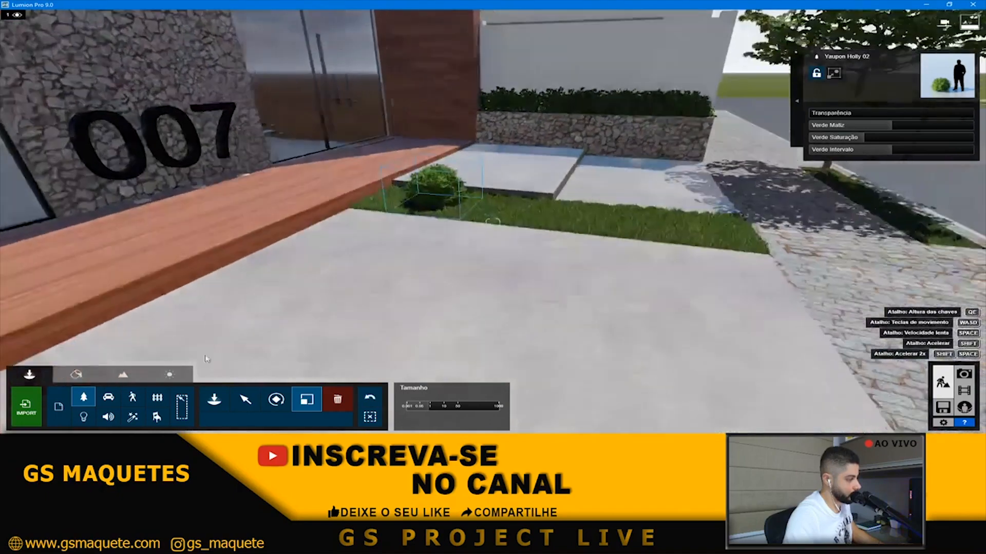
{"action": "left_click", "coordinate": [245, 400]}
{"action": "left_click_drag", "start_coordinate": [505, 210], "coordinate": [663, 229], "text": "alt"}
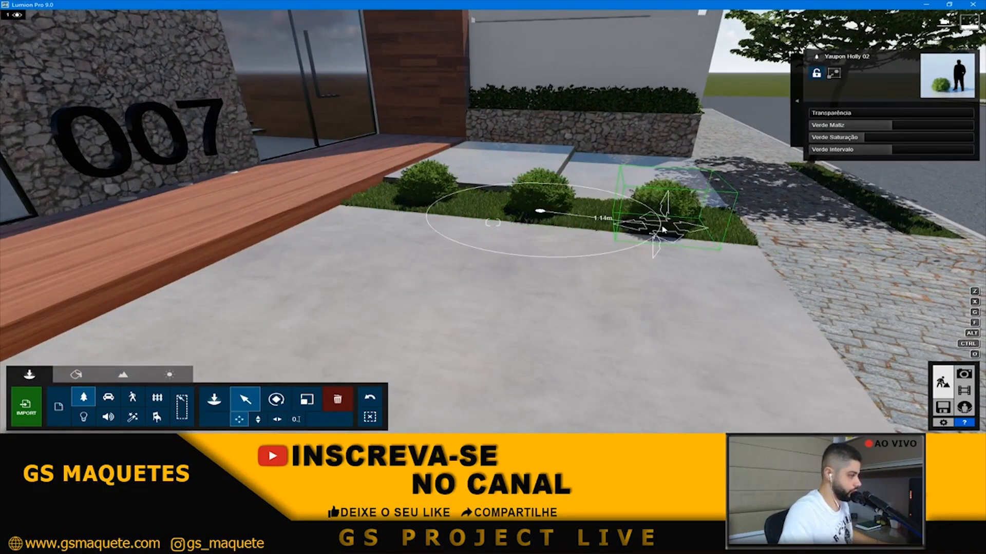
- Nudge the holly bush nearest the wooden deck slightly toward the deck within the lawn strip
{"action": "key", "text": "d"}
{"action": "right_click_drag", "start_coordinate": [665, 230], "coordinate": [455, 255]}
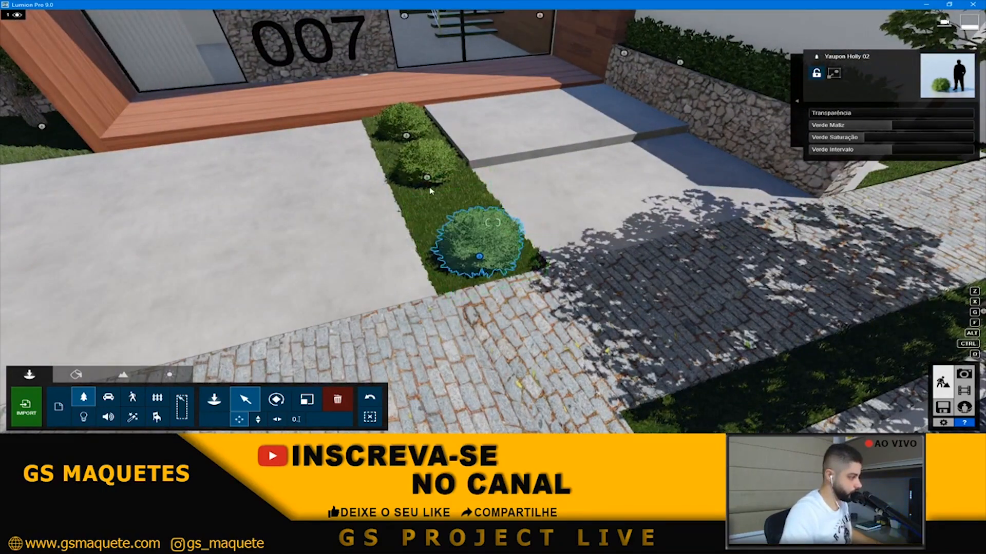
{"action": "key", "text": "a"}
{"action": "right_click_drag", "start_coordinate": [440, 187], "coordinate": [313, 128]}
{"action": "key", "text": "w"}
{"action": "key", "text": "s"}
{"action": "key", "text": "d"}
{"action": "right_click_drag", "start_coordinate": [559, 195], "coordinate": [479, 159]}
{"action": "key", "text": "q"}
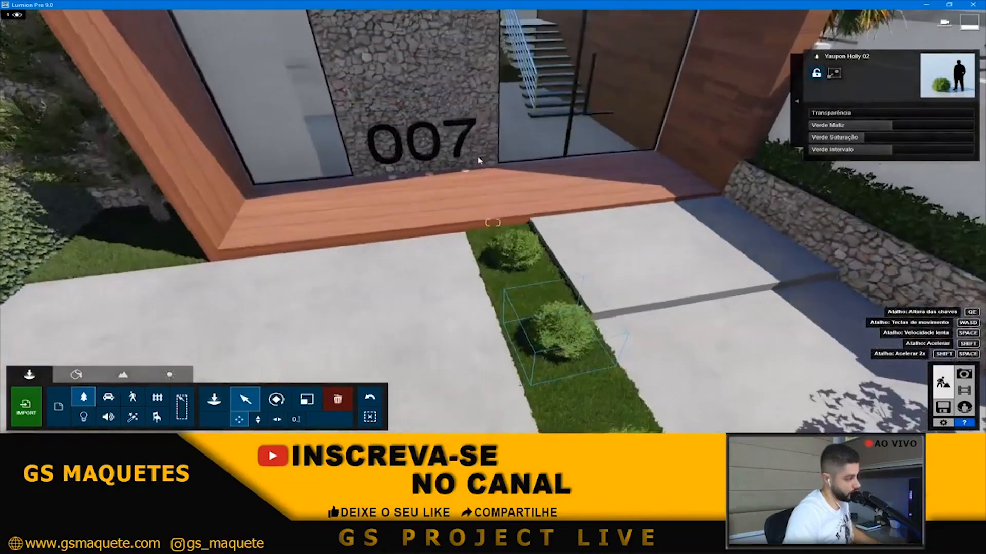
{"action": "left_click_drag", "start_coordinate": [512, 260], "coordinate": [510, 254]}
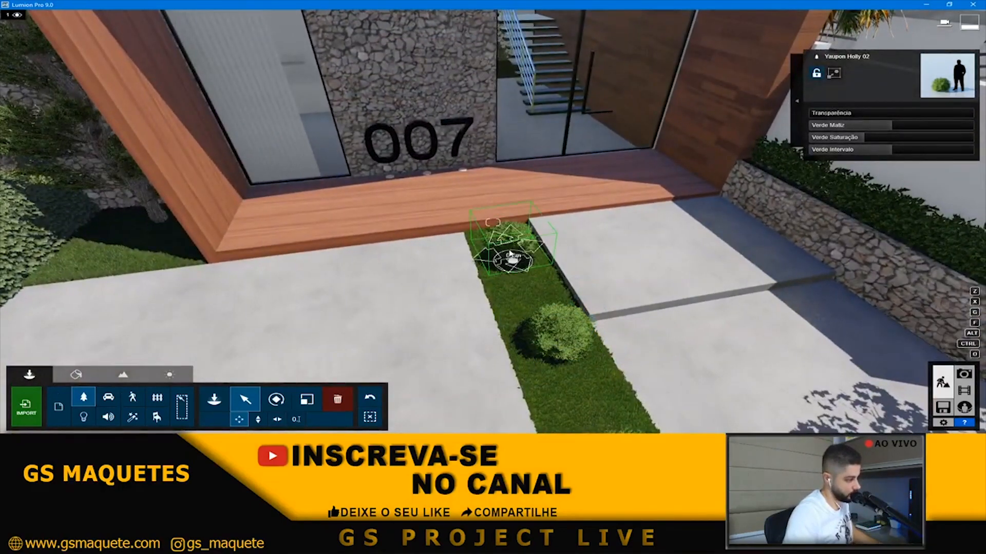
- Shift the middle holly bush slightly within the lawn strip to line it up between the other two
{"action": "right_click_drag", "start_coordinate": [507, 252], "coordinate": [526, 294]}
{"action": "key", "text": "d"}
{"action": "key", "text": "s"}
{"action": "key", "text": "e"}
{"action": "key", "text": "s"}
{"action": "key", "text": "q"}
{"action": "key", "text": "w"}
{"action": "left_click_drag", "start_coordinate": [491, 272], "coordinate": [486, 270]}
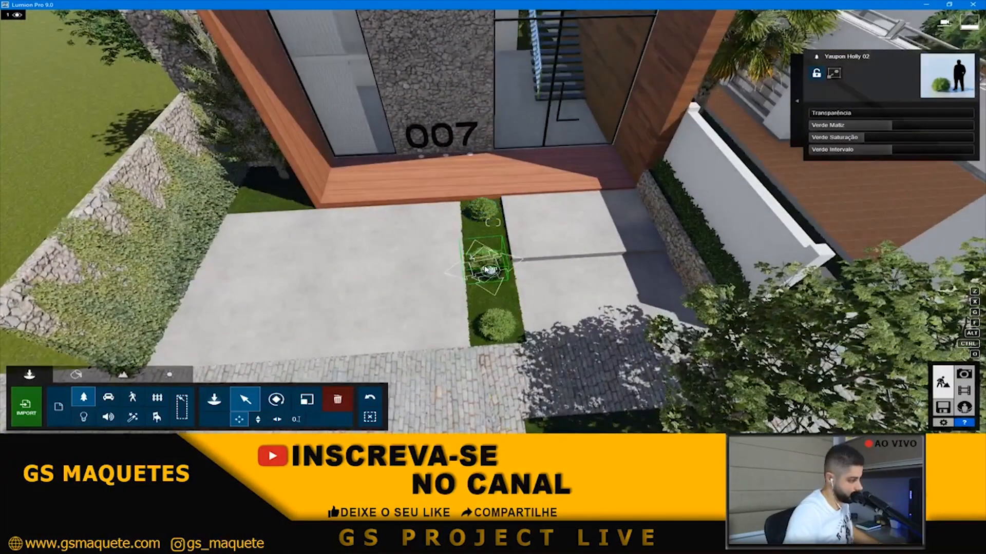
- Check the three bushes from above and from the camera of photo 2, and return to build mode
{"action": "key", "text": "e"}
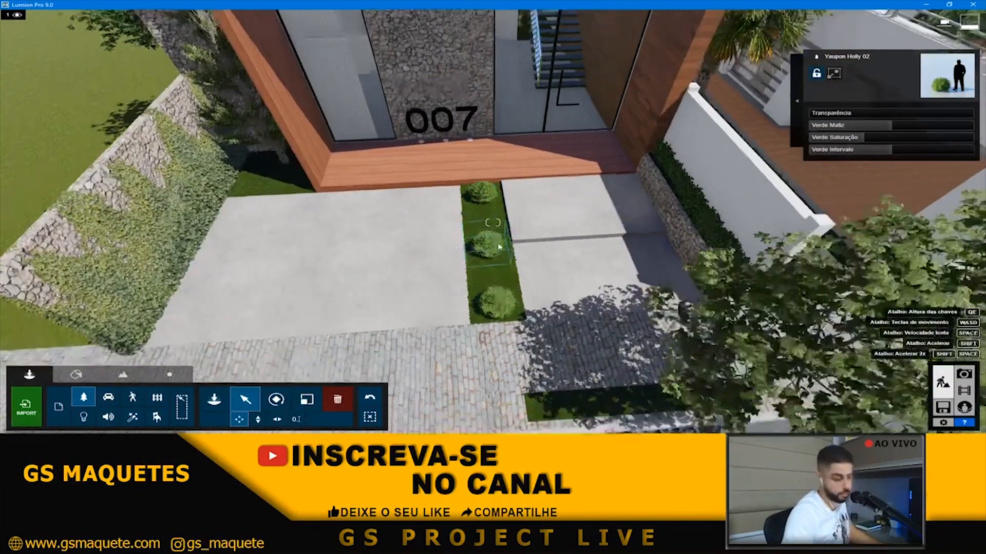
{"action": "right_click_drag", "start_coordinate": [488, 272], "coordinate": [503, 223]}
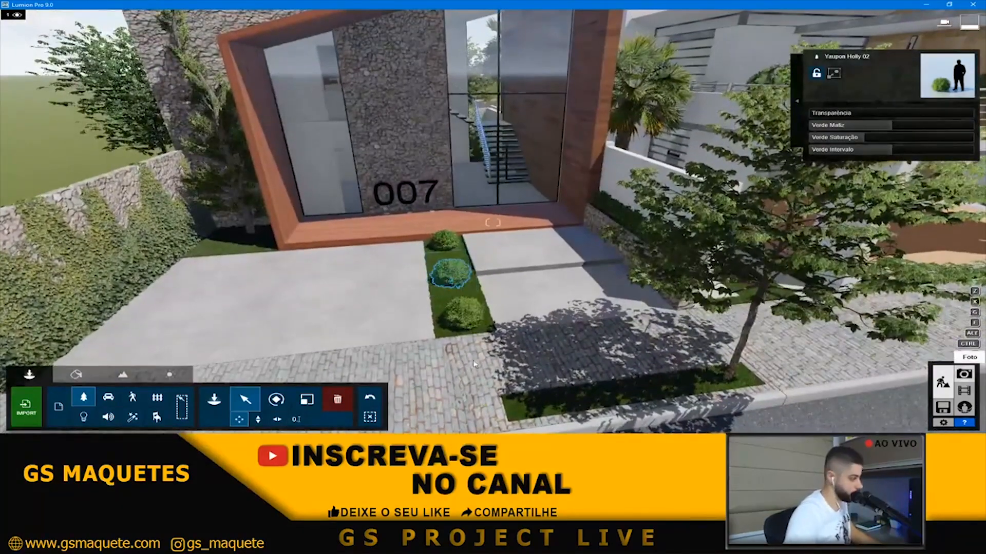
{"action": "left_click", "coordinate": [964, 374]}
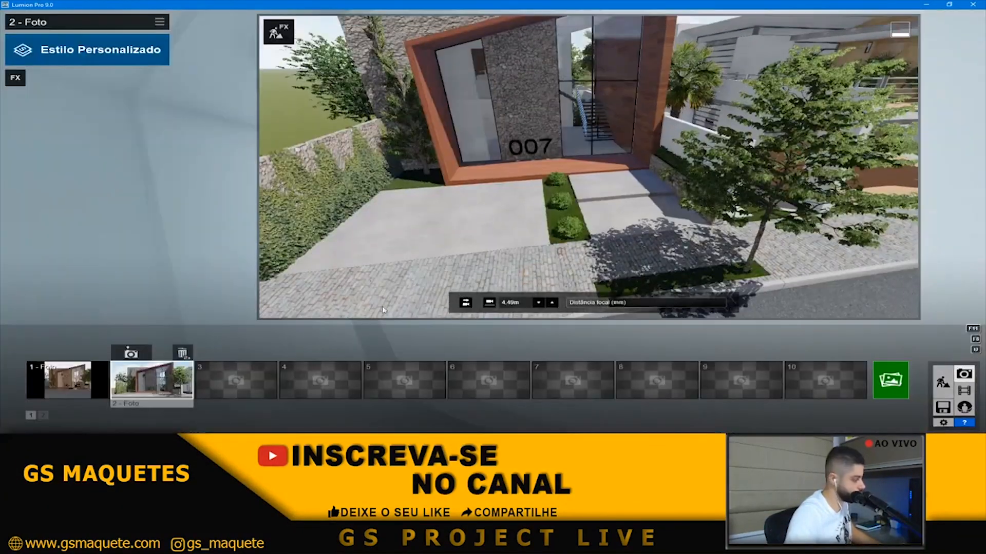
{"action": "left_click", "coordinate": [141, 376]}
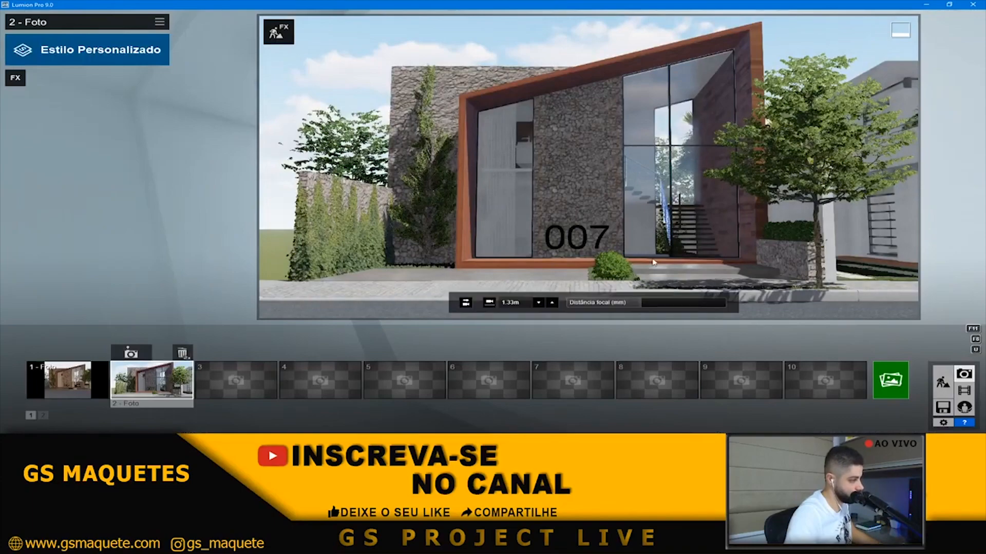
{"action": "left_click", "coordinate": [943, 383]}
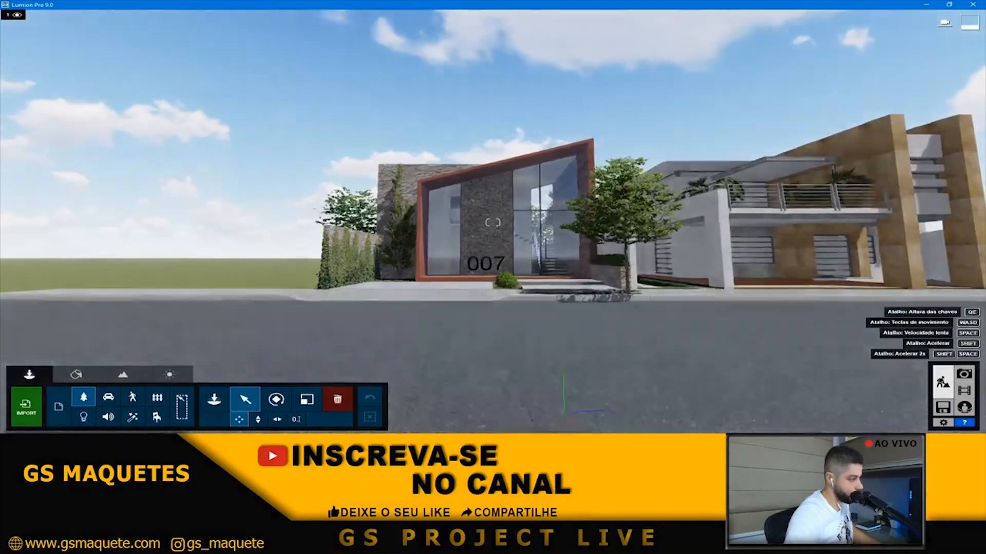
- Resize the holly bush nearest the sidewalk
{"action": "key", "text": "w"}
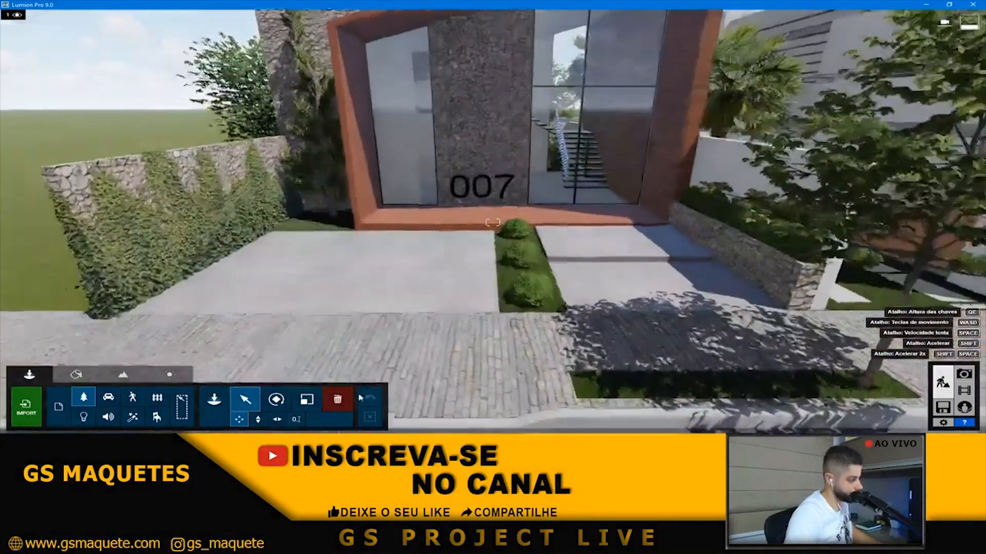
{"action": "left_click", "coordinate": [306, 399]}
{"action": "left_click", "coordinate": [543, 327]}
{"action": "mouse_move", "coordinate": [543, 331]}
{"action": "left_mouse_down"}
{"action": "mouse_move", "coordinate": [542, 341]}
{"action": "mouse_move", "coordinate": [541, 333]}
{"action": "left_mouse_up"}
- Centre the front and middle bushes across the lawn strip and resize the bush beside the deck
{"action": "right_click_drag", "start_coordinate": [529, 286], "coordinate": [514, 326]}
{"action": "key", "text": "a"}
{"action": "key", "text": "d"}
{"action": "left_click", "coordinate": [246, 400]}
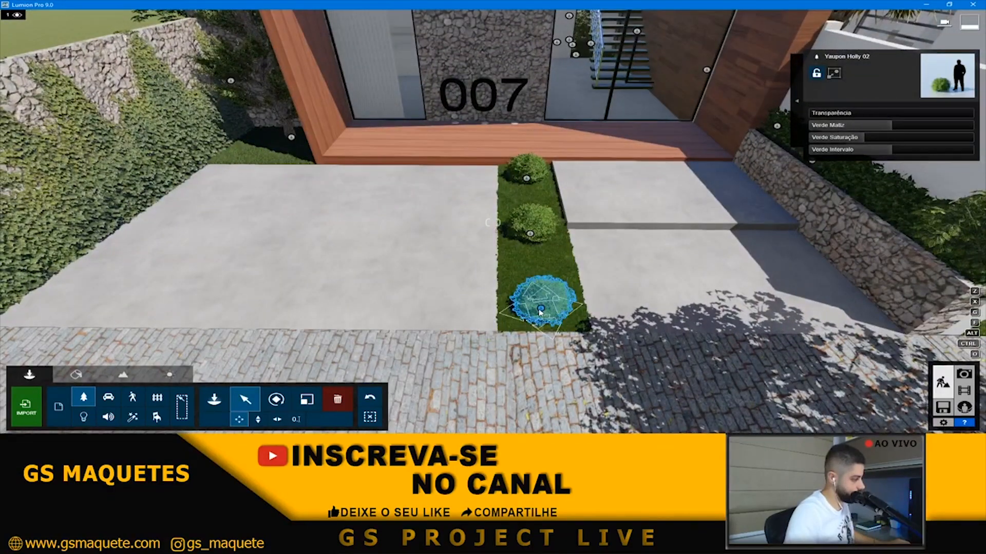
{"action": "left_click_drag", "start_coordinate": [539, 312], "coordinate": [533, 314]}
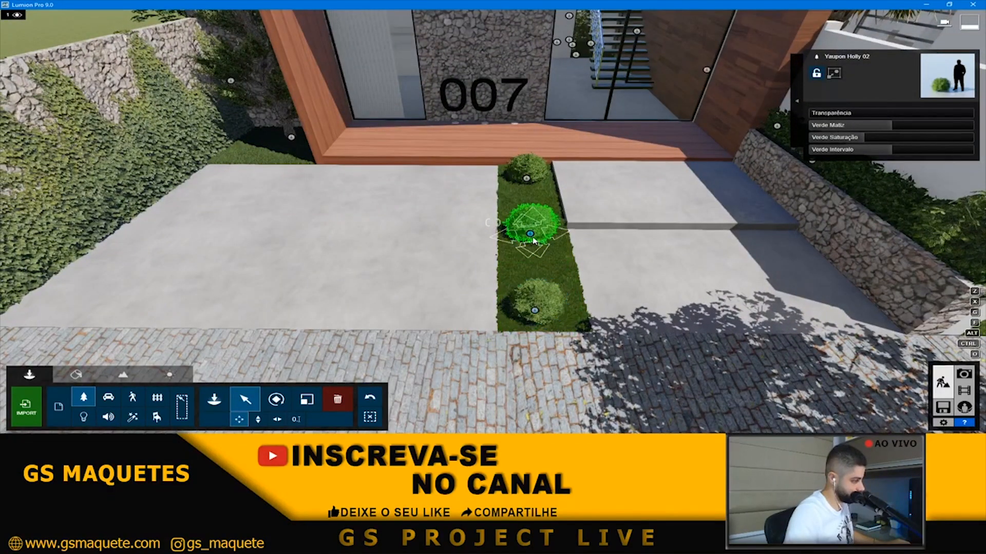
{"action": "left_click_drag", "start_coordinate": [534, 241], "coordinate": [539, 242]}
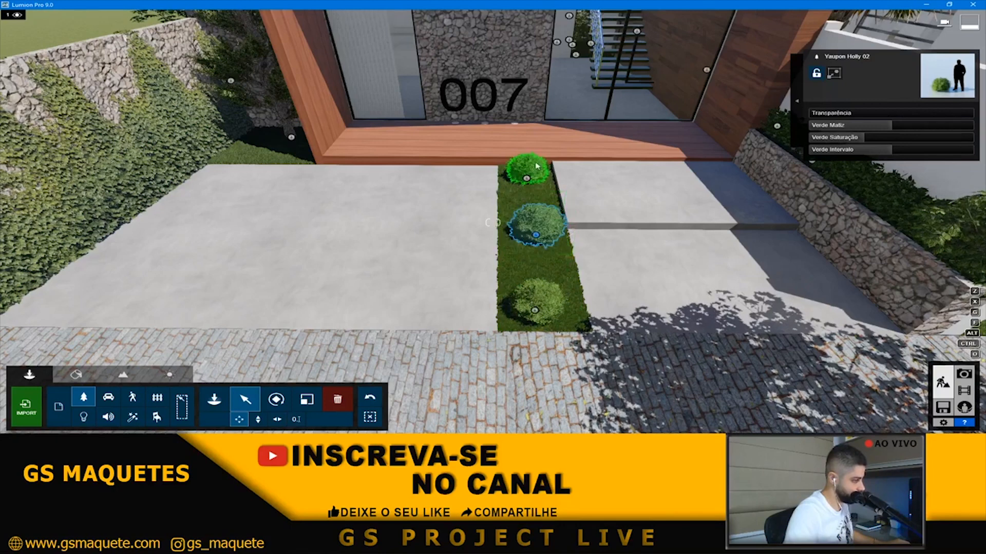
{"action": "left_click", "coordinate": [306, 400]}
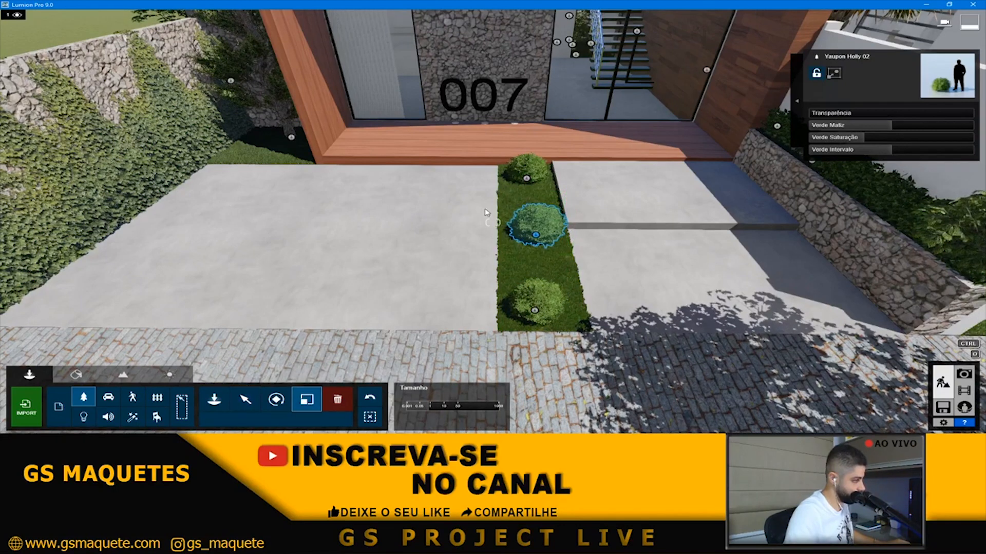
{"action": "left_click", "coordinate": [525, 180]}
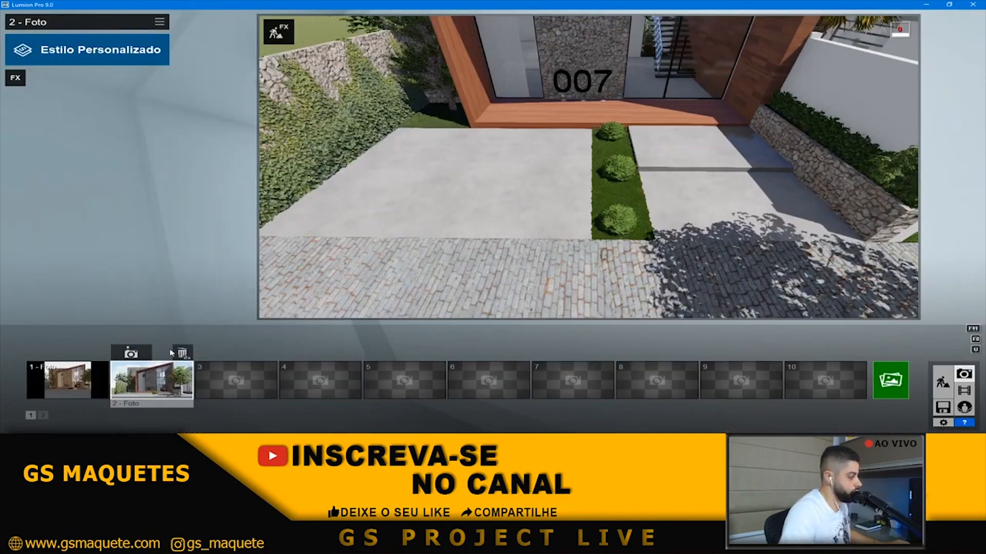
- Review the planted lawn strip in photo mode from the photo 2 camera and a raised view, restoring the saved camera
{"action": "left_click", "coordinate": [165, 381]}
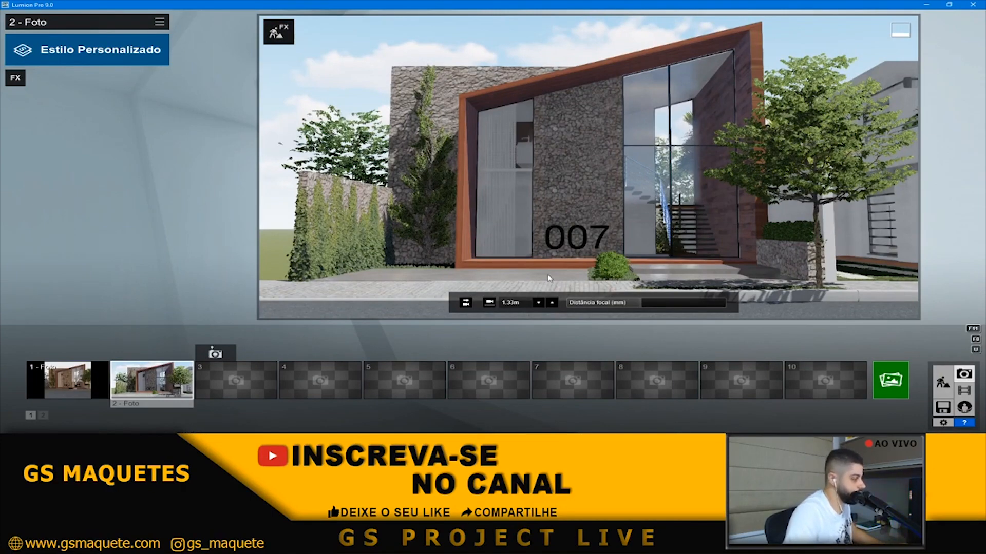
{"action": "key", "text": "q"}
{"action": "mouse_move", "coordinate": [548, 276]}
{"action": "right_mouse_down"}
{"action": "mouse_move", "coordinate": [549, 261]}
{"action": "mouse_move", "coordinate": [554, 277]}
{"action": "mouse_move", "coordinate": [559, 266]}
{"action": "right_mouse_up"}
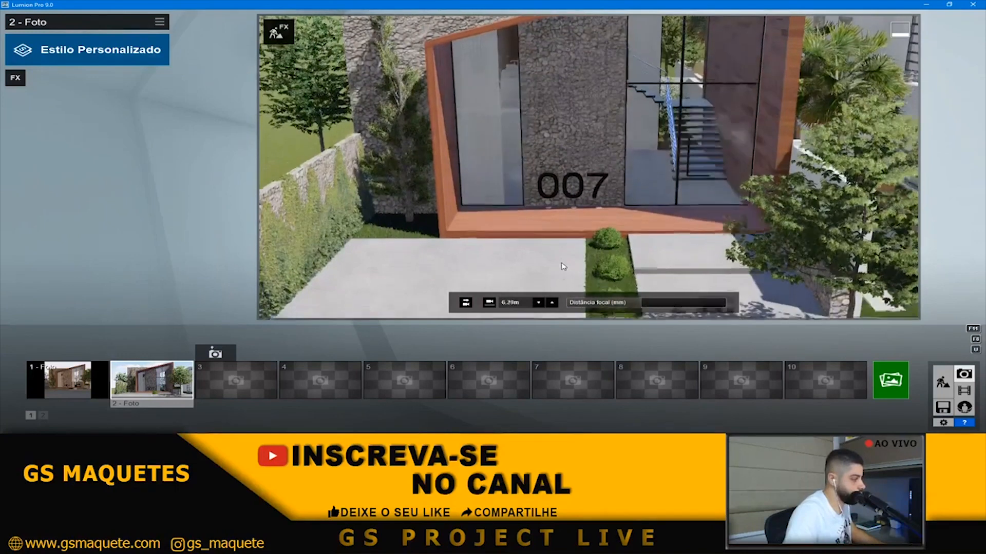
{"action": "left_click", "coordinate": [182, 375]}
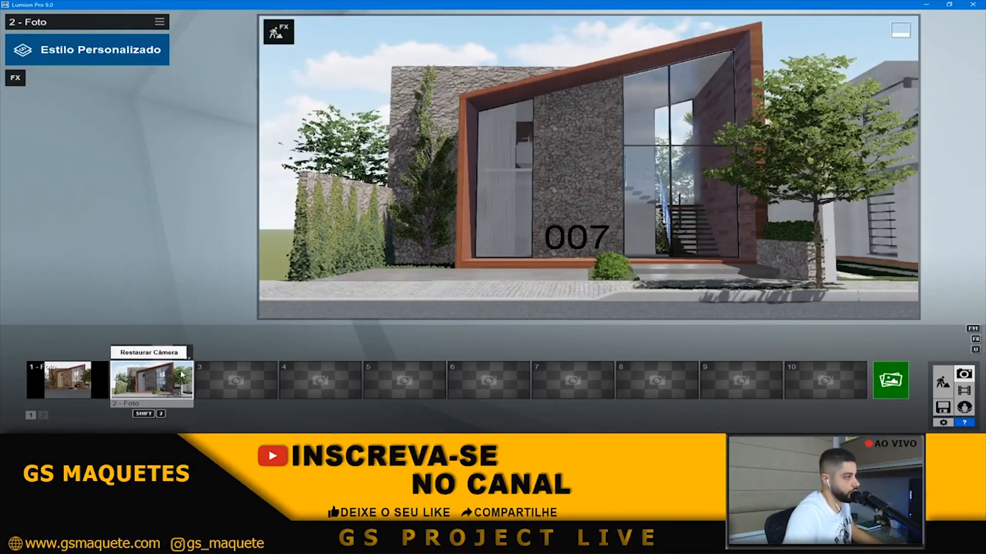
- Open photo 1, check both pages of its effects and delete the Sobreposição de imagem effect
{"action": "left_click", "coordinate": [74, 381]}
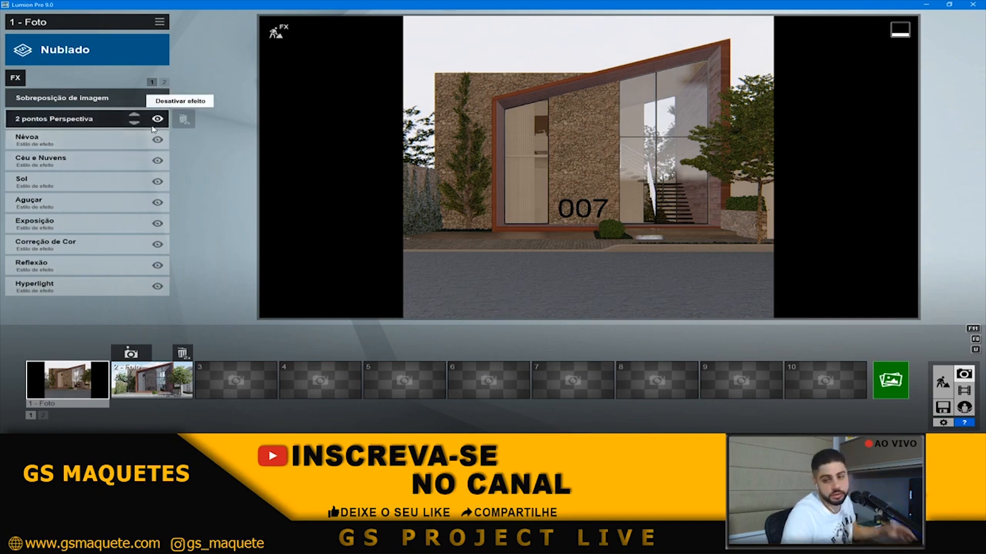
{"action": "left_click", "coordinate": [163, 82]}
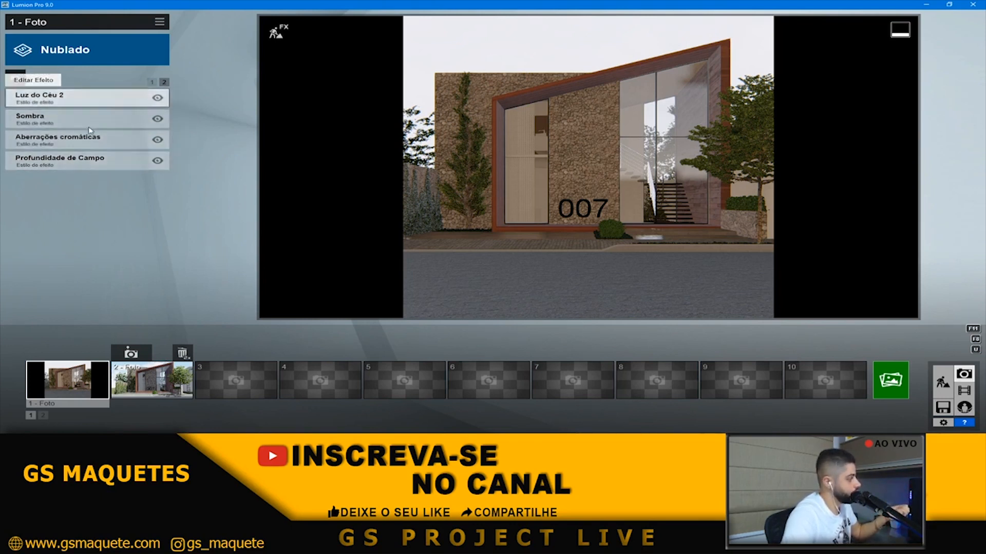
{"action": "left_click", "coordinate": [151, 83]}
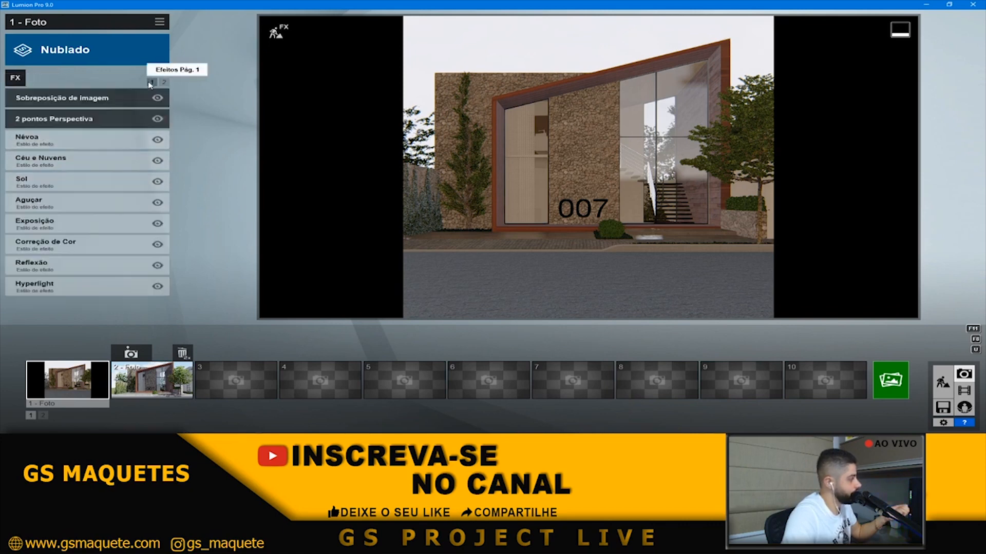
{"action": "left_click", "coordinate": [119, 99]}
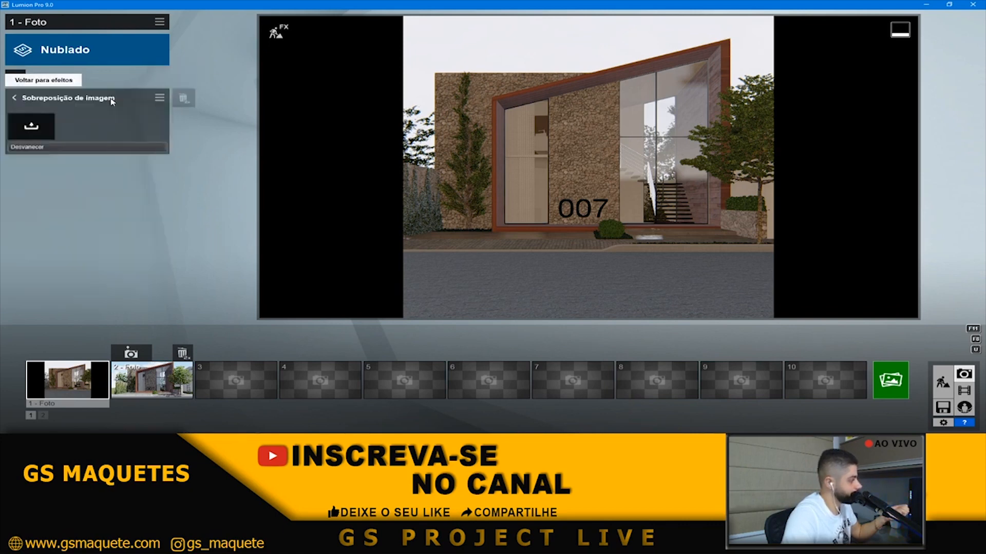
{"action": "double_click", "coordinate": [184, 97]}
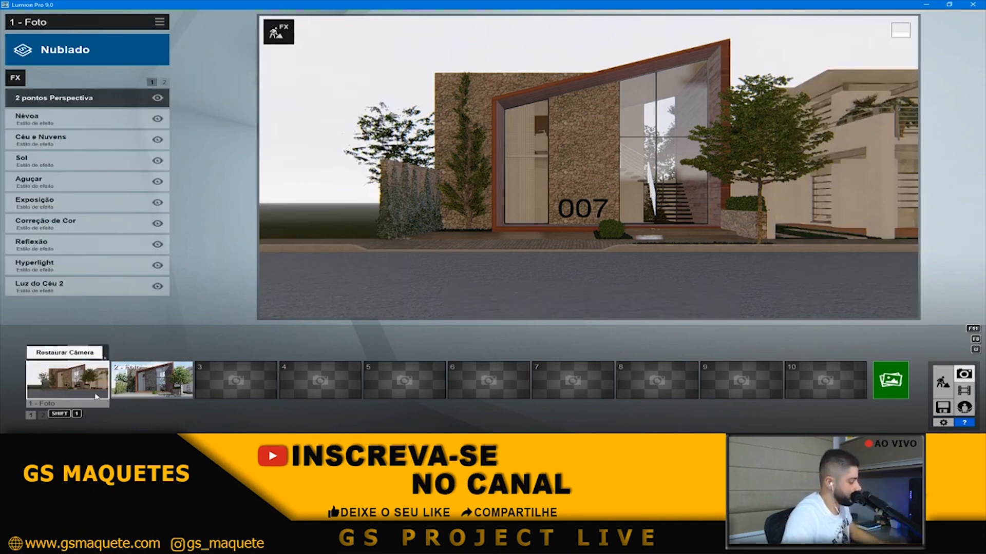
- Move the photo 1 camera closer to the house facade at an eye height of about 1.40 m and store the framing
{"action": "mouse_move", "coordinate": [547, 160]}
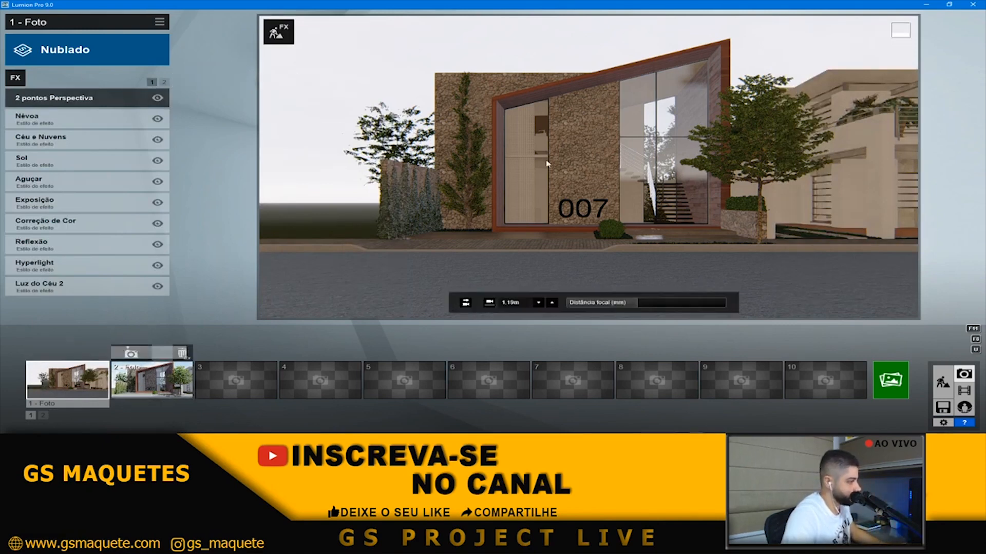
{"action": "left_click_drag", "start_coordinate": [636, 303], "coordinate": [899, 288], "text": "shift"}
{"action": "left_click_drag", "start_coordinate": [640, 302], "coordinate": [641, 302]}
{"action": "key", "text": "w"}
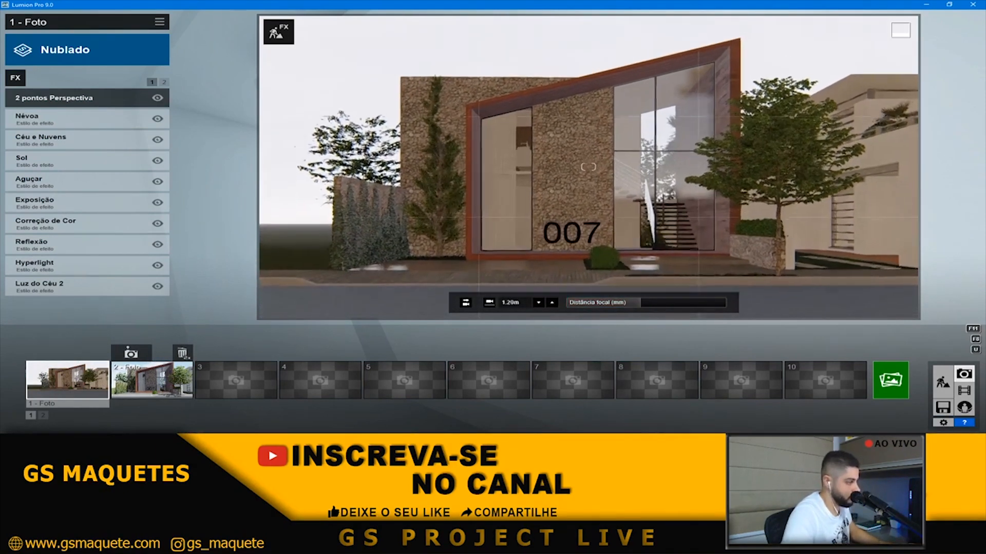
{"action": "key", "text": "w"}
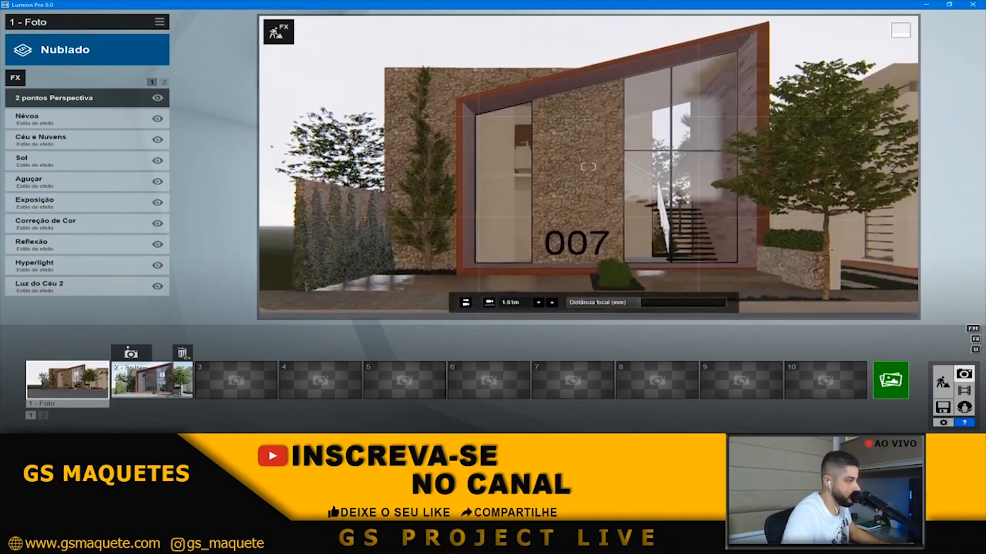
{"action": "key", "text": "s"}
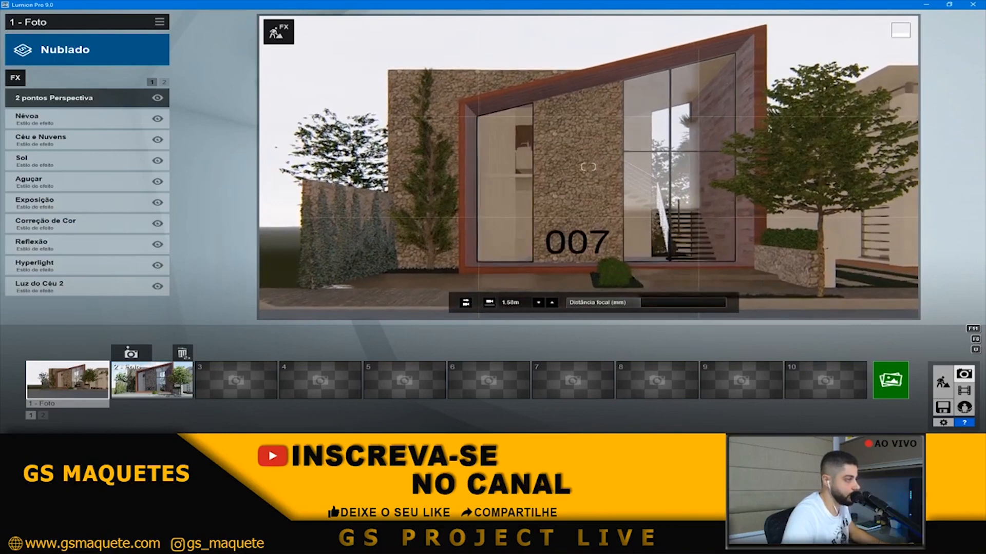
{"action": "right_click_drag", "start_coordinate": [589, 167], "coordinate": [588, 171]}
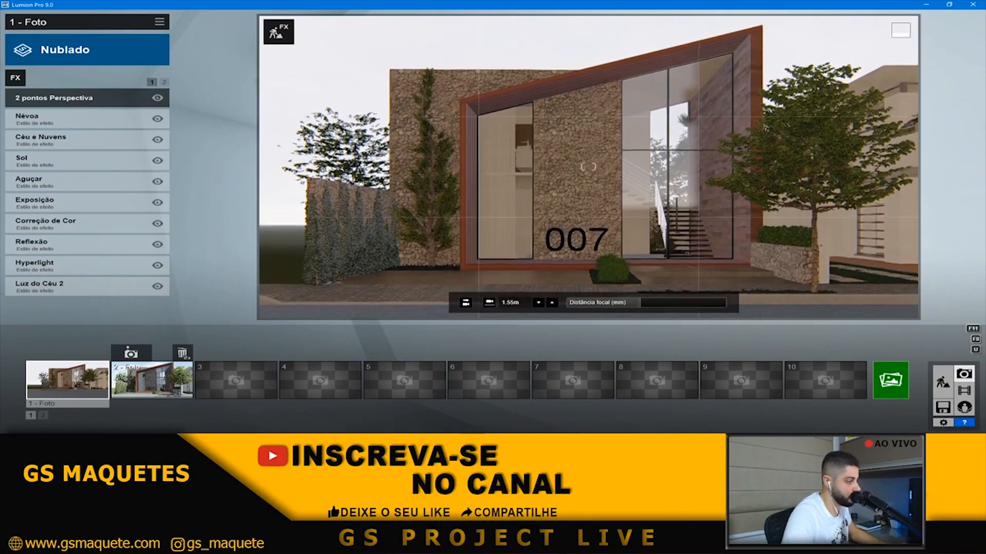
{"action": "key", "text": "w"}
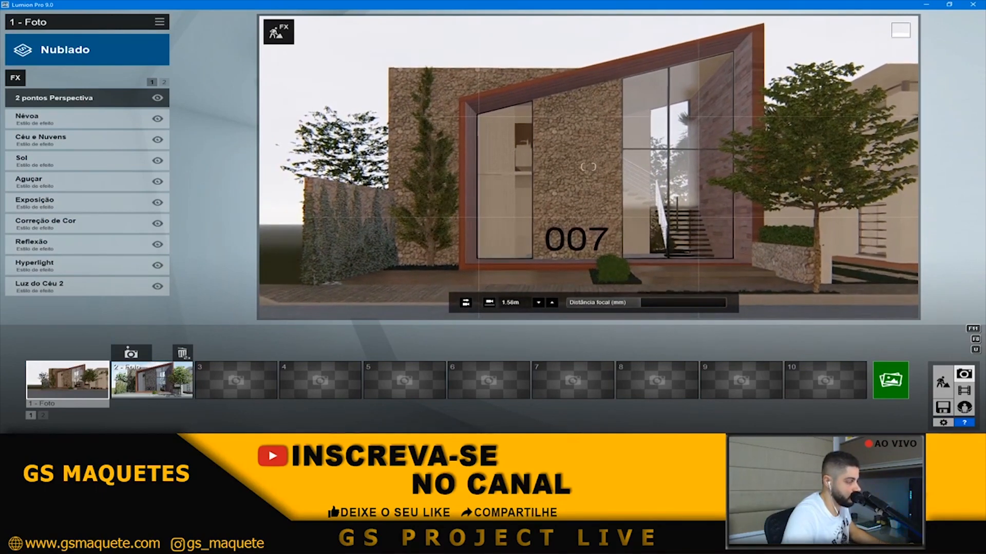
{"action": "key", "text": "s"}
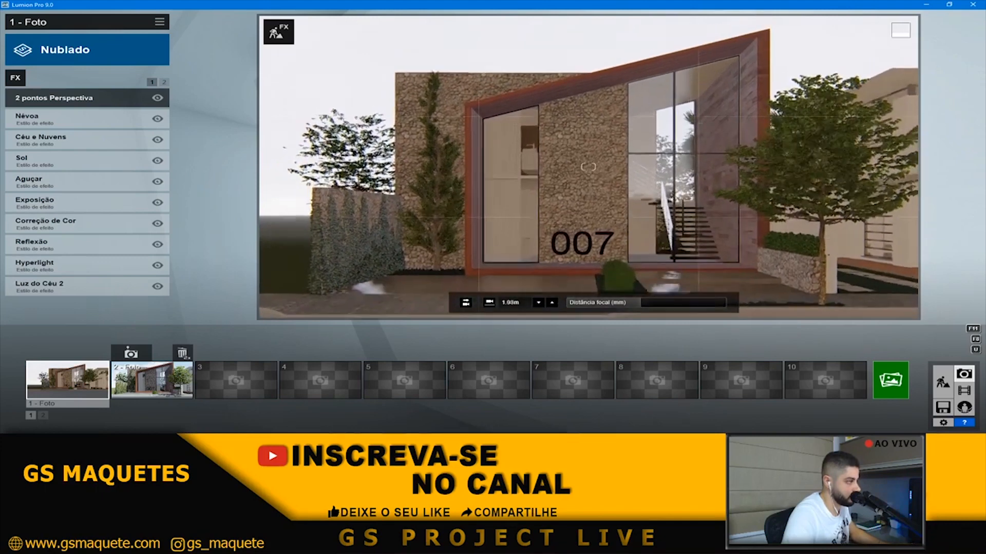
{"action": "right_click_drag", "start_coordinate": [588, 167], "coordinate": [579, 158]}
{"action": "key", "text": "w"}
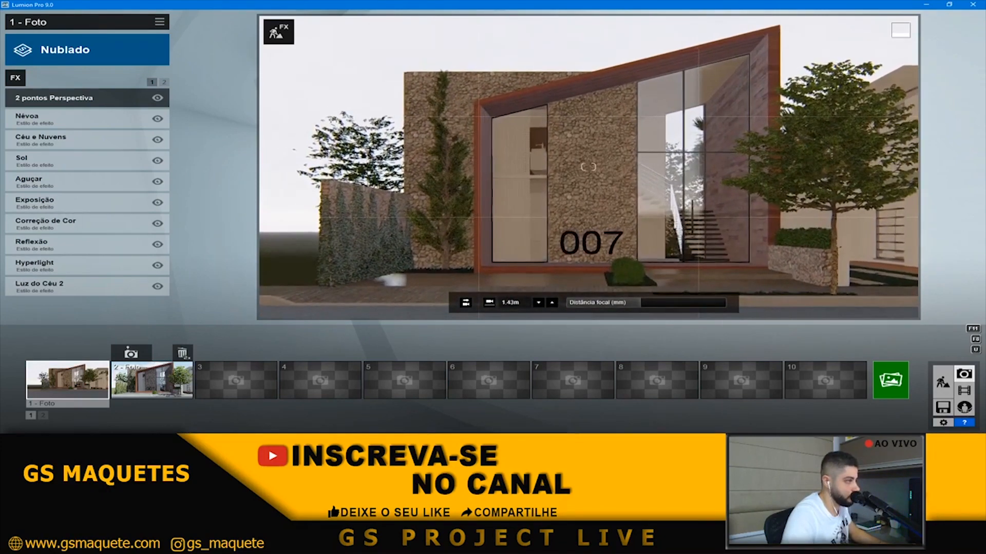
{"action": "right_click_drag", "start_coordinate": [588, 167], "coordinate": [586, 169]}
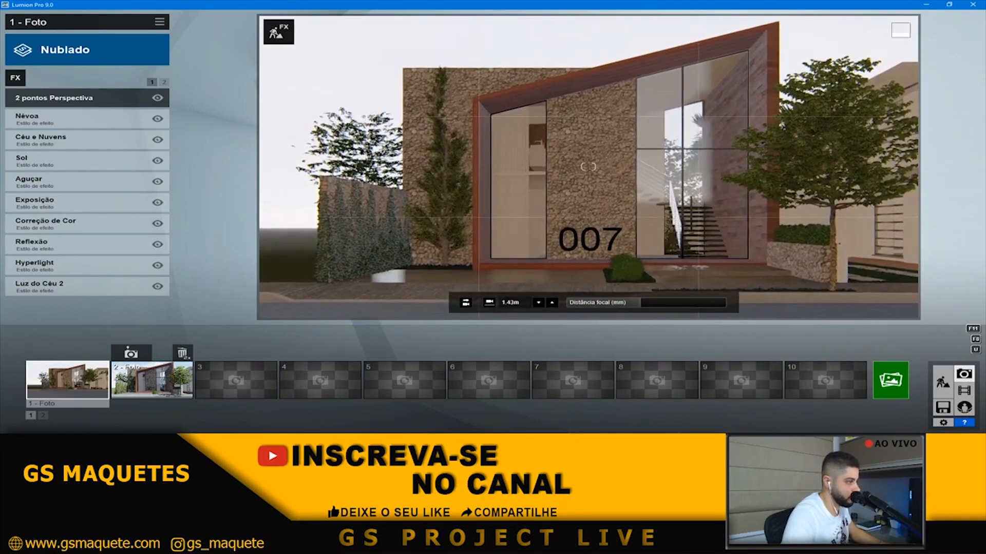
{"action": "key", "text": "s"}
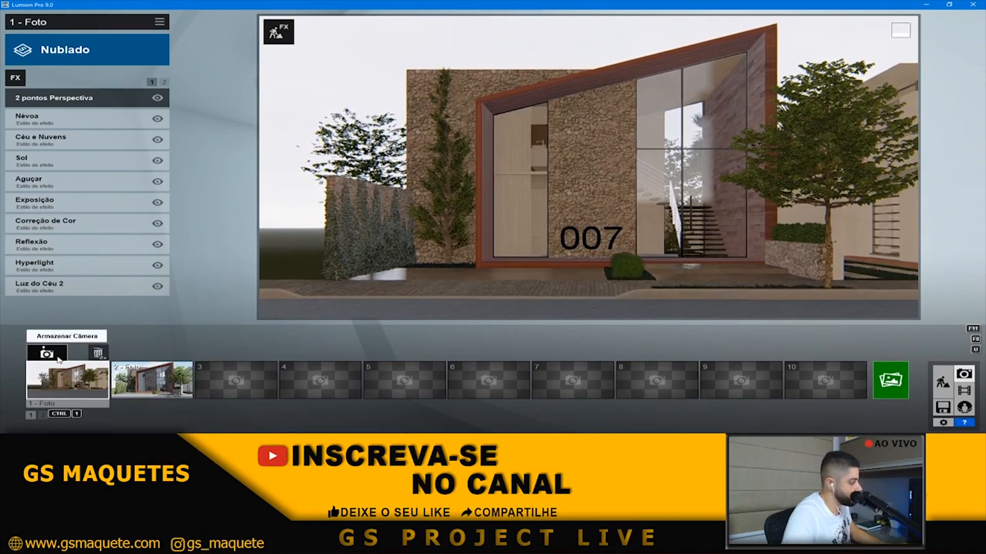
{"action": "left_click", "coordinate": [74, 376]}
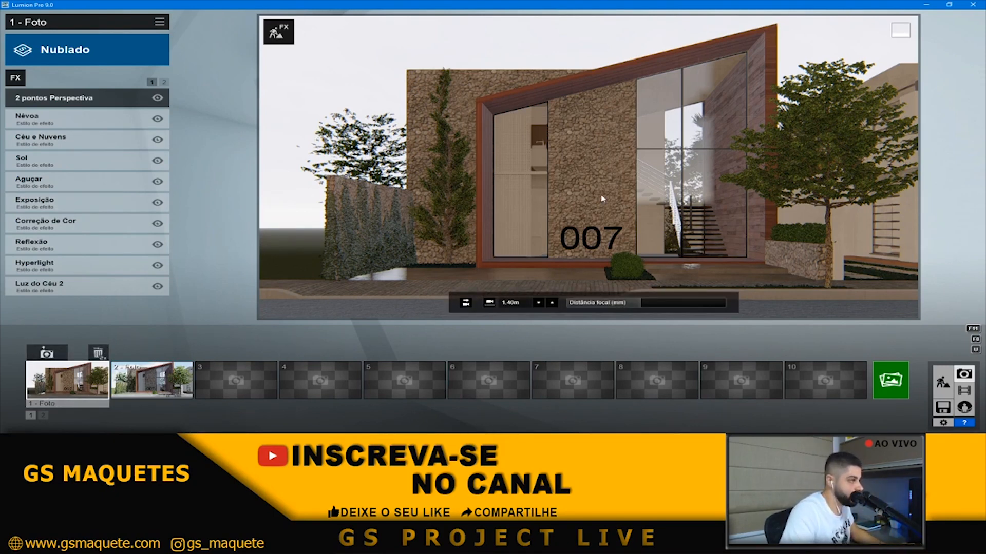
- Try a lower camera height of about 1.09 m for the photo 1 framing
{"action": "key", "text": "e"}
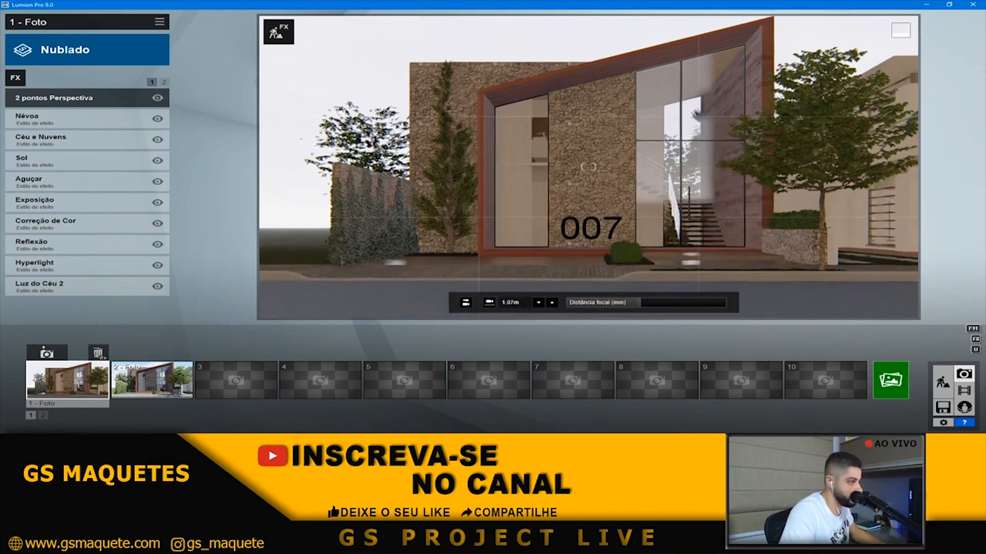
{"action": "right_click_drag", "start_coordinate": [588, 174], "coordinate": [592, 165]}
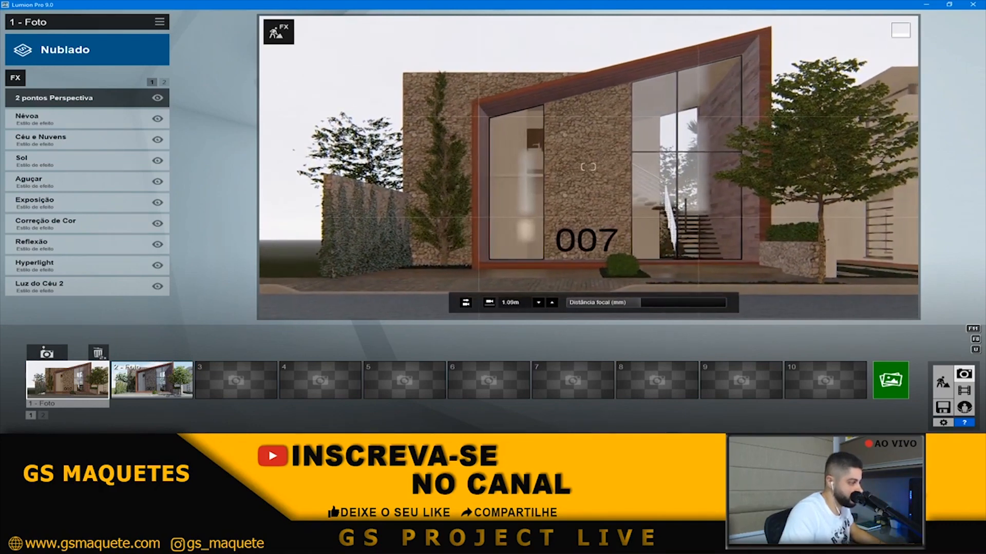
{"action": "left_click", "coordinate": [47, 353]}
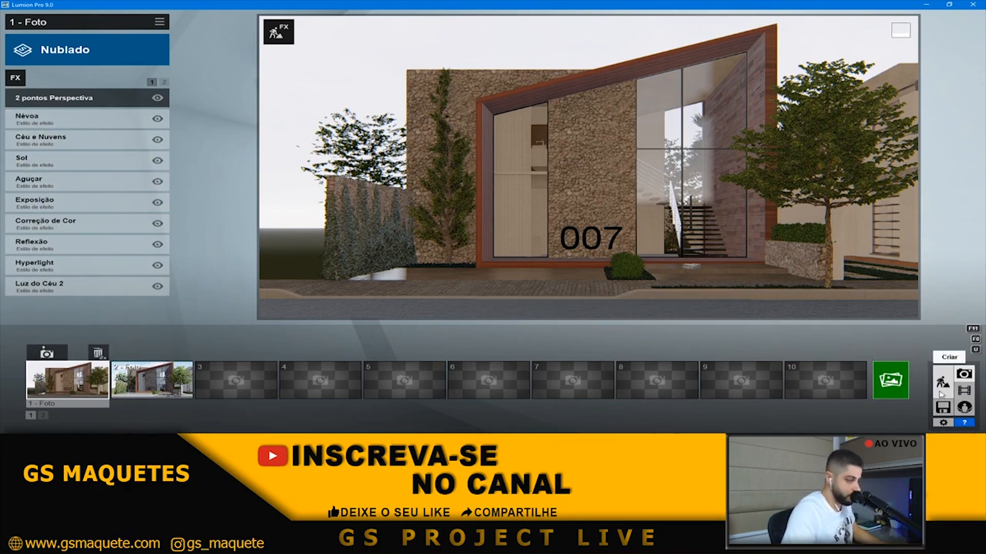
- In build mode, plant a small broadleaf tree on the grass strip across the street from the house
{"action": "left_click", "coordinate": [942, 382]}
{"action": "key", "text": "q"}
{"action": "right_click_drag", "start_coordinate": [470, 254], "coordinate": [636, 295]}
{"action": "key", "text": "s"}
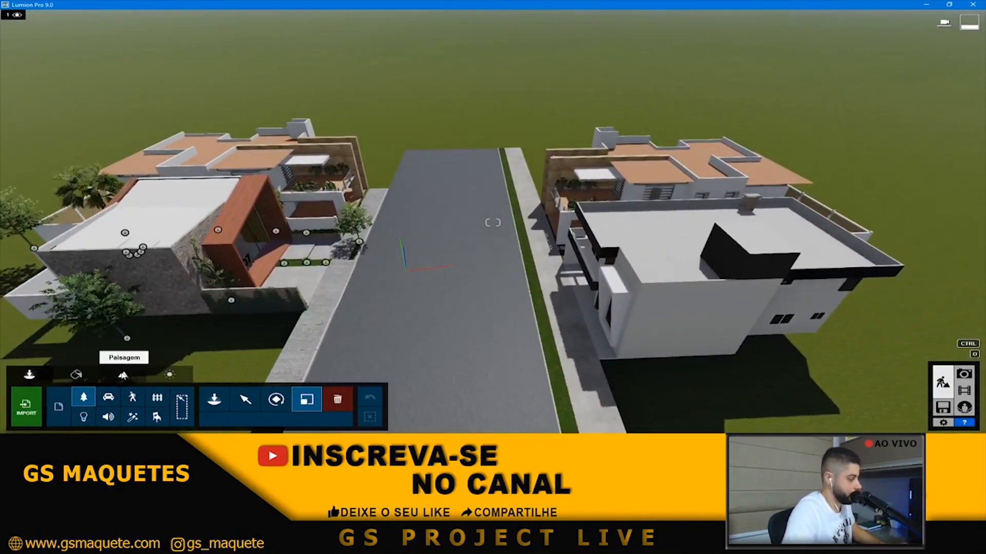
{"action": "left_click", "coordinate": [85, 398]}
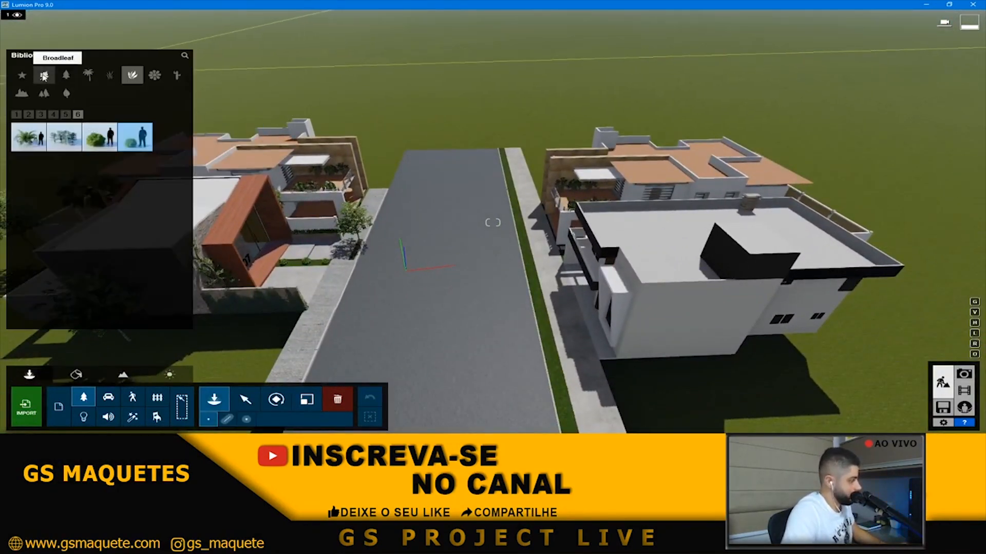
{"action": "left_click", "coordinate": [44, 76]}
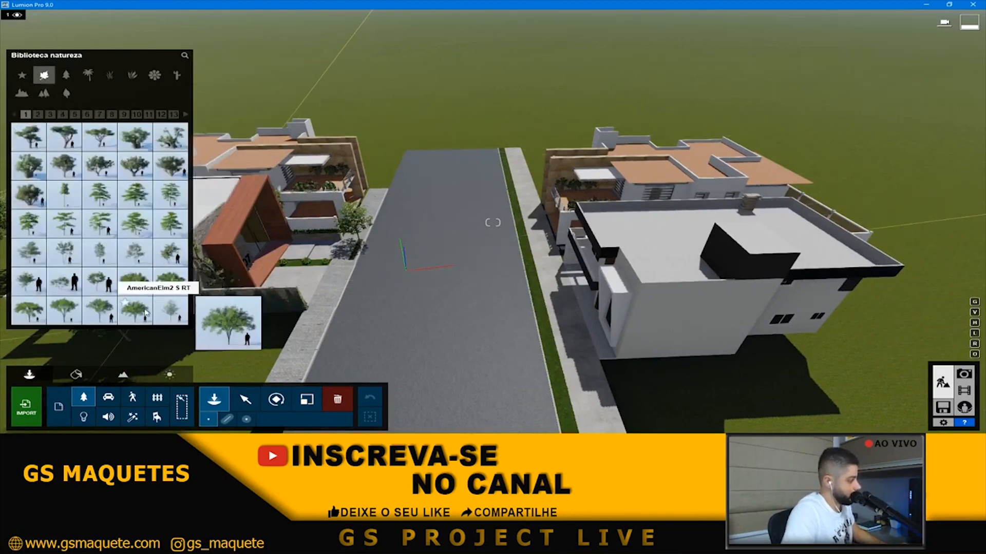
{"action": "left_click", "coordinate": [63, 311]}
{"action": "left_click", "coordinate": [537, 380]}
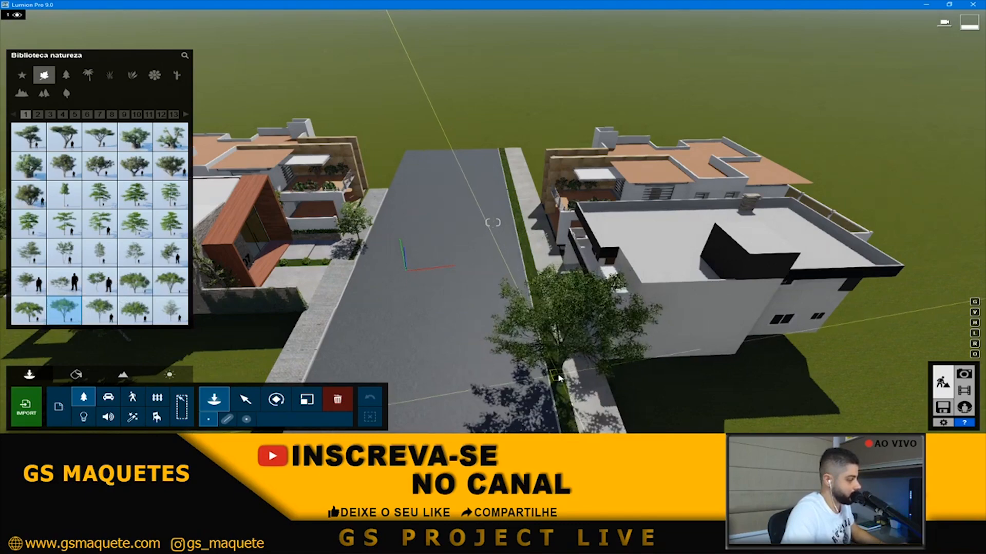
{"action": "left_click", "coordinate": [565, 379]}
- Plant two more of the same broadleaf tree farther along the grass strip across the street
{"action": "key", "text": "a"}
{"action": "key", "text": "a"}
{"action": "right_click_drag", "start_coordinate": [304, 332], "coordinate": [449, 240]}
{"action": "left_click", "coordinate": [471, 226]}
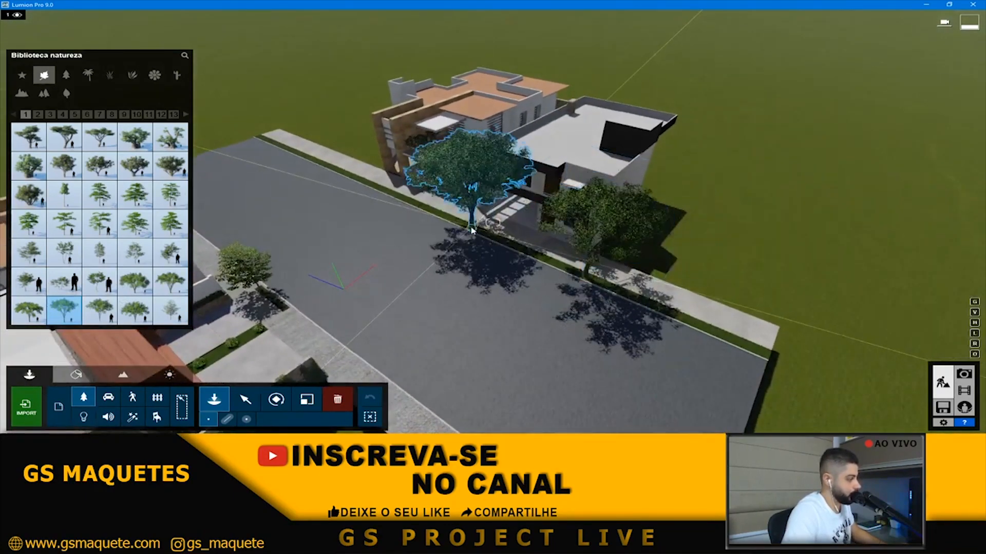
{"action": "left_click", "coordinate": [366, 184]}
{"action": "right_click_drag", "start_coordinate": [366, 185], "coordinate": [391, 153]}
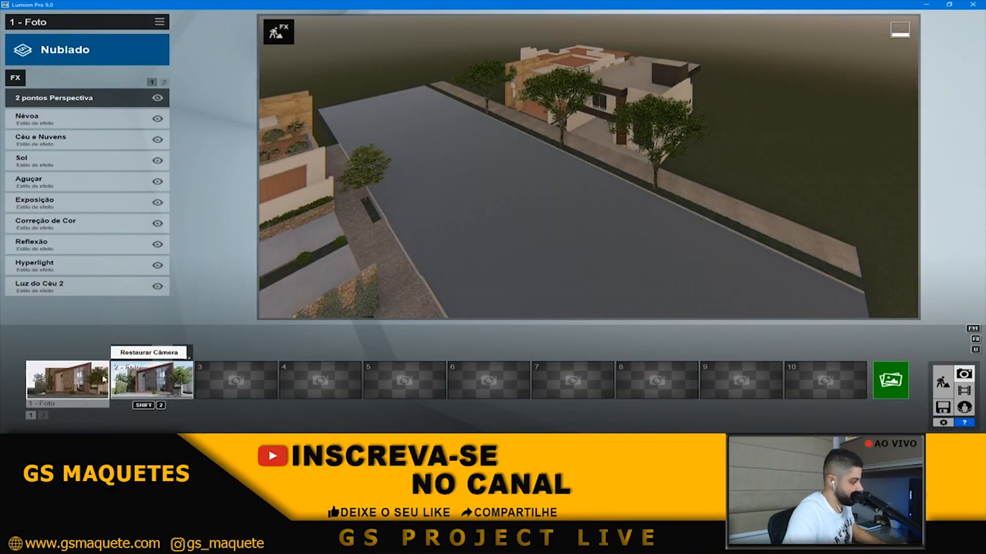
- Restore the photo 1 camera, add the Céus Reais effect and choose a cloudy blue sky for it
{"action": "left_click", "coordinate": [101, 380]}
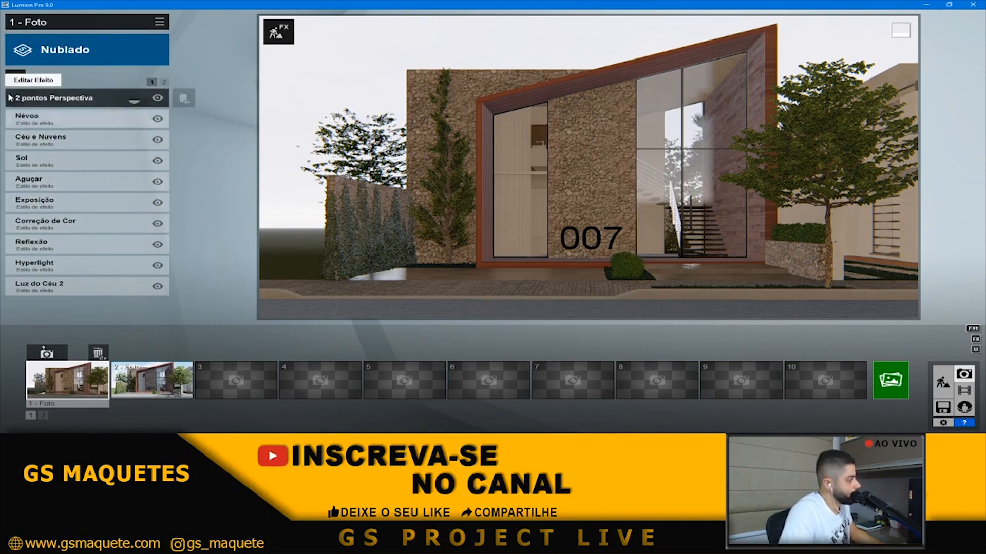
{"action": "left_click", "coordinate": [15, 73]}
{"action": "left_click", "coordinate": [379, 76]}
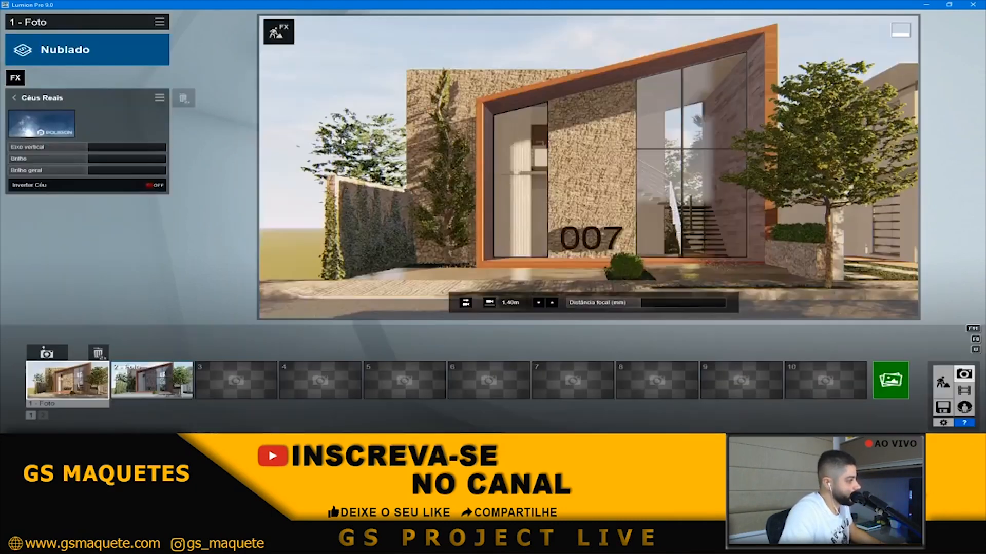
{"action": "left_click", "coordinate": [347, 135]}
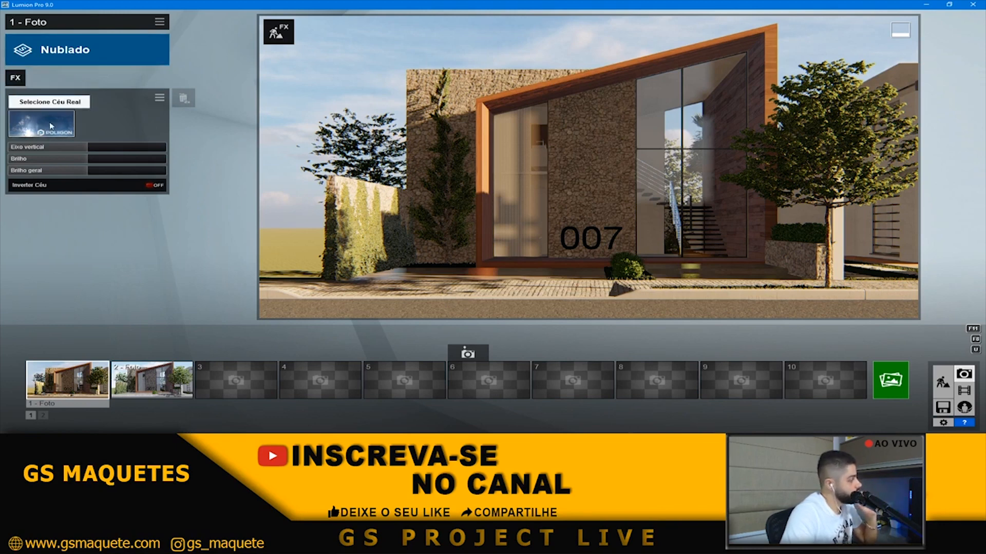
- Compare the real sky categories, apply the Overcast 1 sky and increase its Eixo vertical value
{"action": "left_click", "coordinate": [51, 126]}
{"action": "left_click", "coordinate": [336, 87]}
{"action": "left_click", "coordinate": [418, 87]}
{"action": "left_click", "coordinate": [495, 89]}
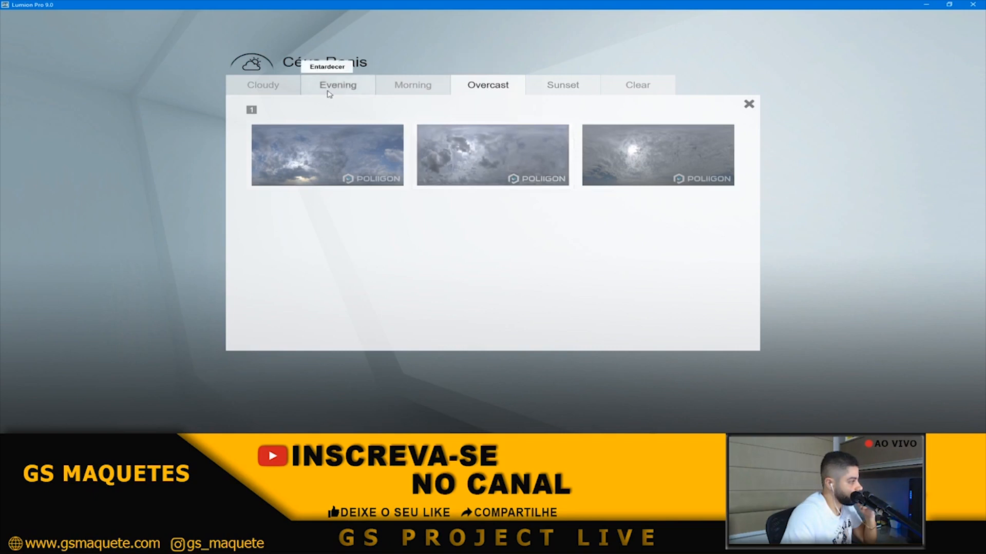
{"action": "left_click", "coordinate": [539, 92]}
{"action": "left_click", "coordinate": [337, 95]}
{"action": "left_click", "coordinate": [296, 96]}
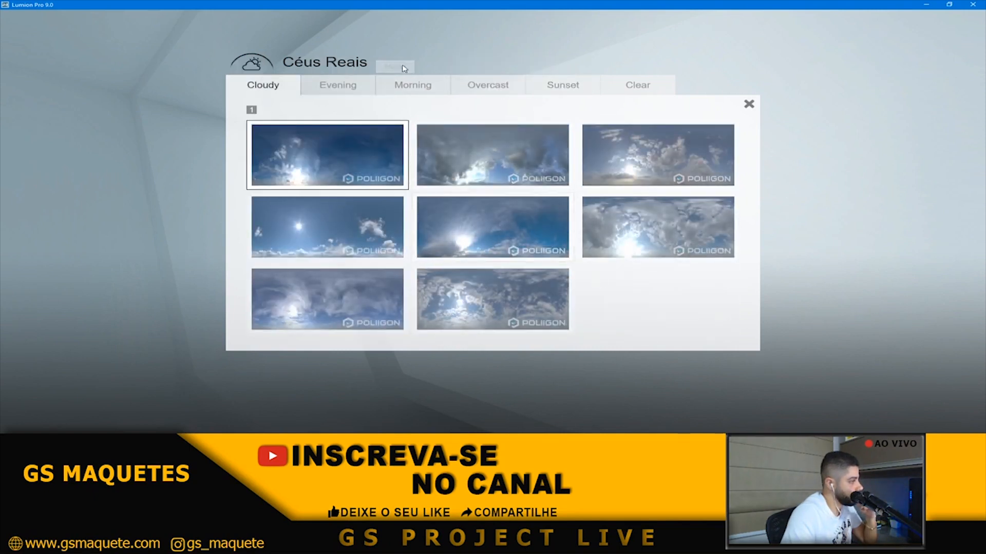
{"action": "left_click", "coordinate": [490, 88]}
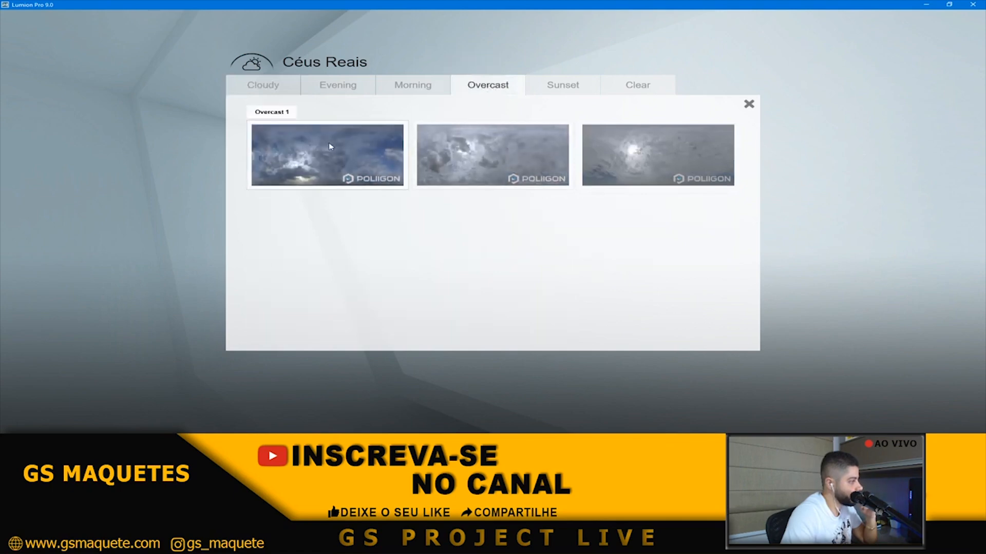
{"action": "left_click", "coordinate": [371, 160]}
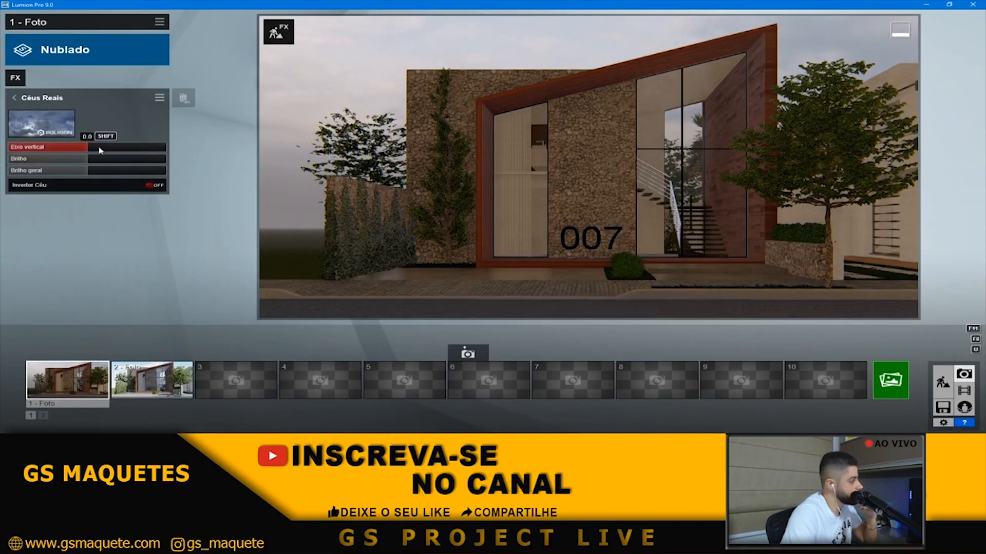
{"action": "left_click_drag", "start_coordinate": [100, 149], "coordinate": [126, 150]}
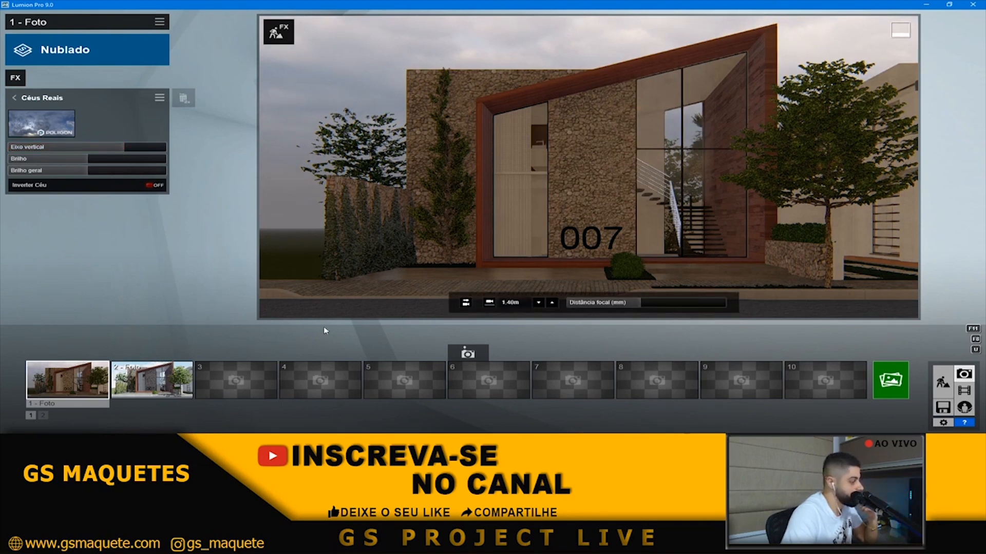
- Open the material editor in build mode and examine the driveway, ivy wall and planted lawn strip up close
{"action": "left_click", "coordinate": [943, 382]}
{"action": "key", "text": "w"}
{"action": "key", "text": "s"}
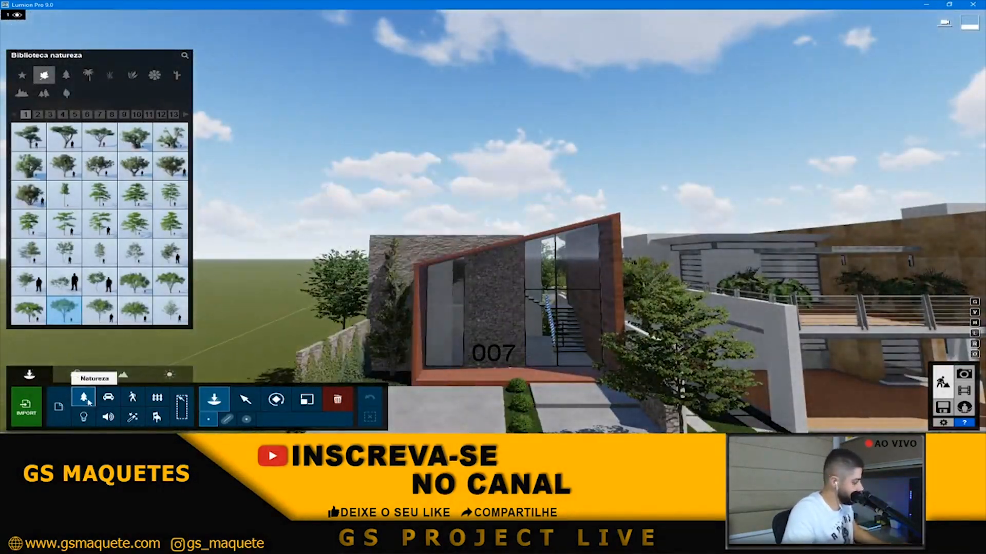
{"action": "left_click", "coordinate": [76, 376]}
{"action": "key", "text": "d"}
{"action": "right_click_drag", "start_coordinate": [565, 190], "coordinate": [493, 222]}
{"action": "key", "text": "w"}
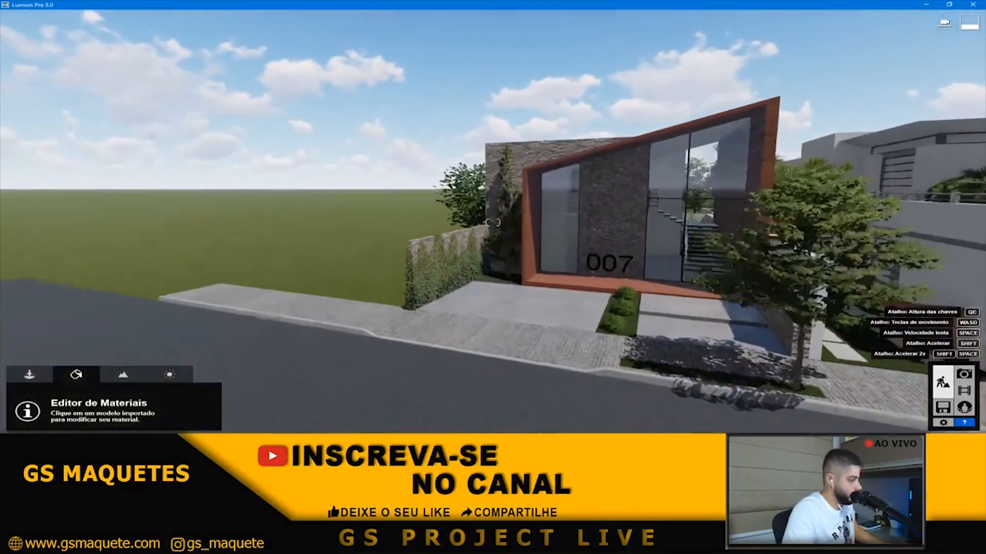
{"action": "right_click_drag", "start_coordinate": [470, 313], "coordinate": [428, 354]}
{"action": "key", "text": "s"}
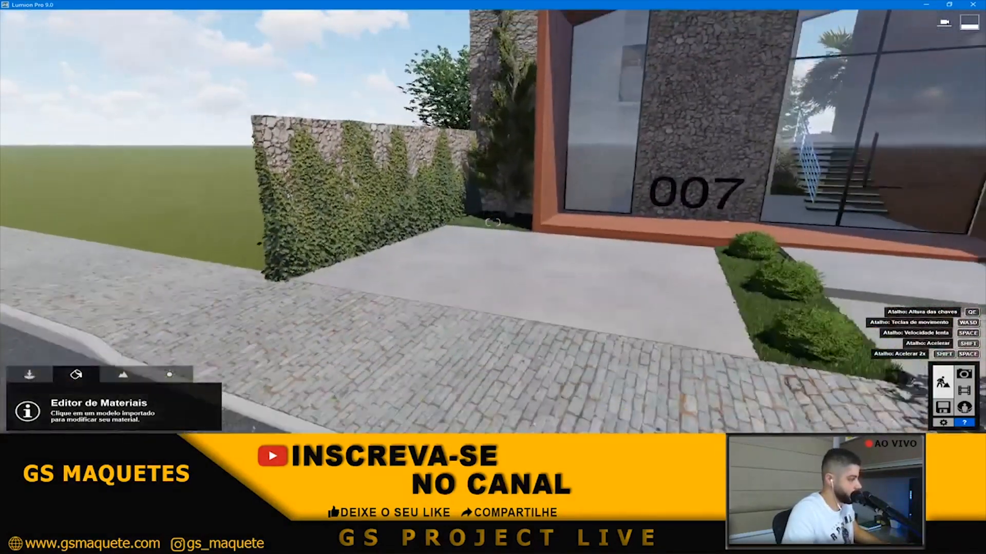
- Browse the imported model library and place the blue Onix Estatico car on the concrete driveway
{"action": "left_click", "coordinate": [29, 375]}
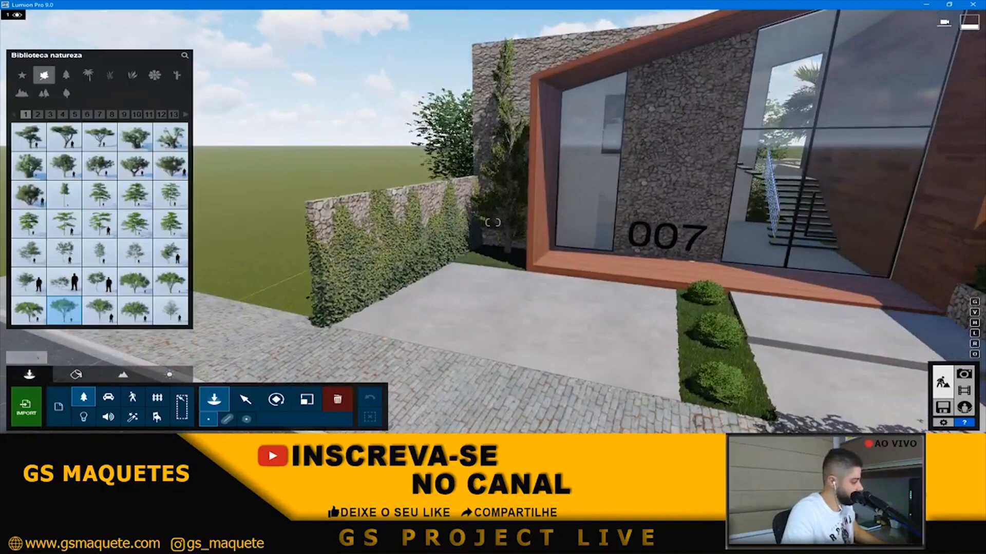
{"action": "left_click", "coordinate": [59, 406]}
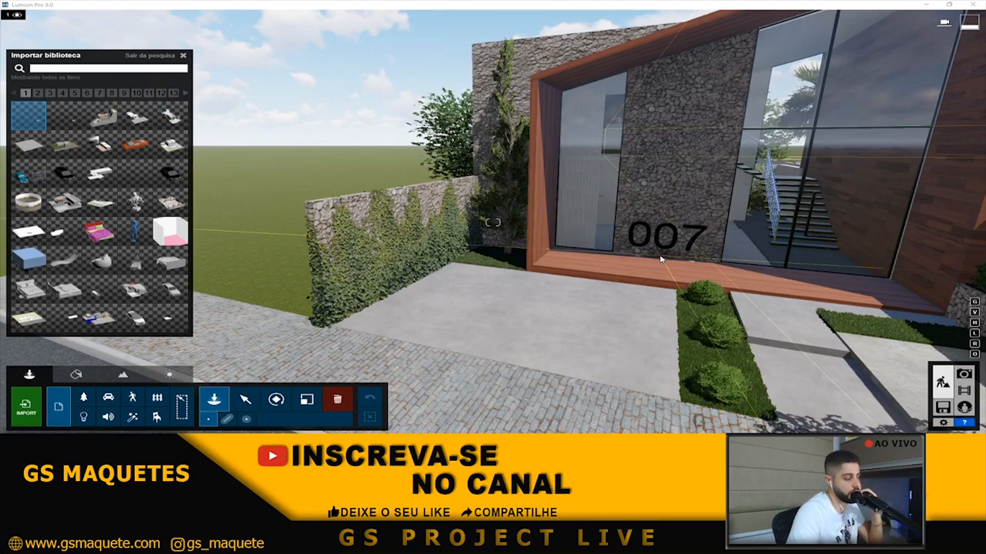
{"action": "left_click", "coordinate": [661, 259]}
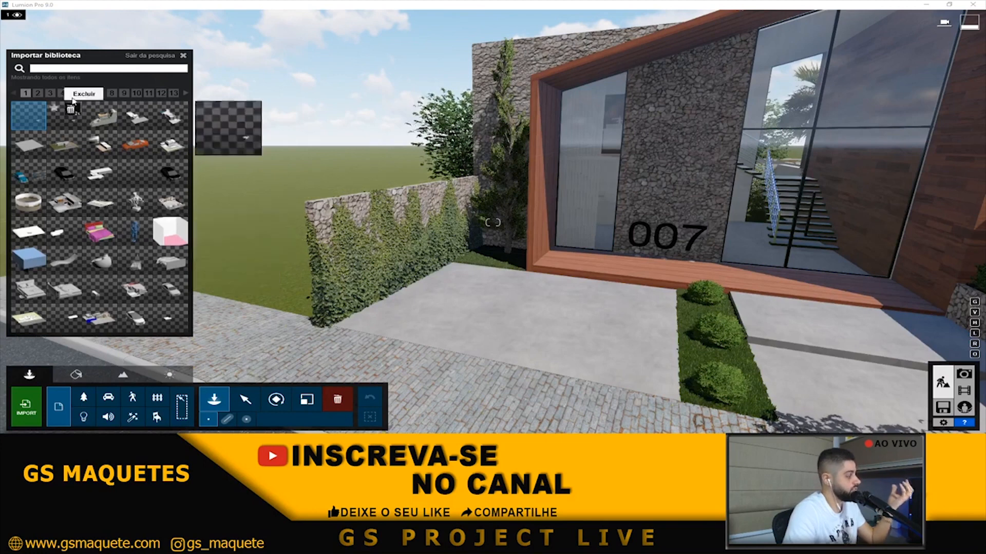
{"action": "left_click", "coordinate": [37, 93]}
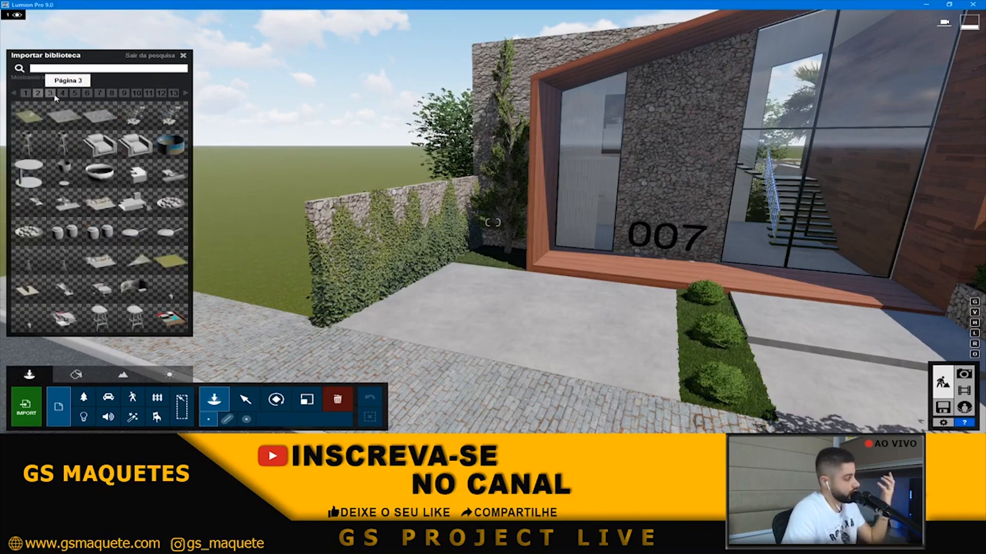
{"action": "left_click", "coordinate": [50, 93]}
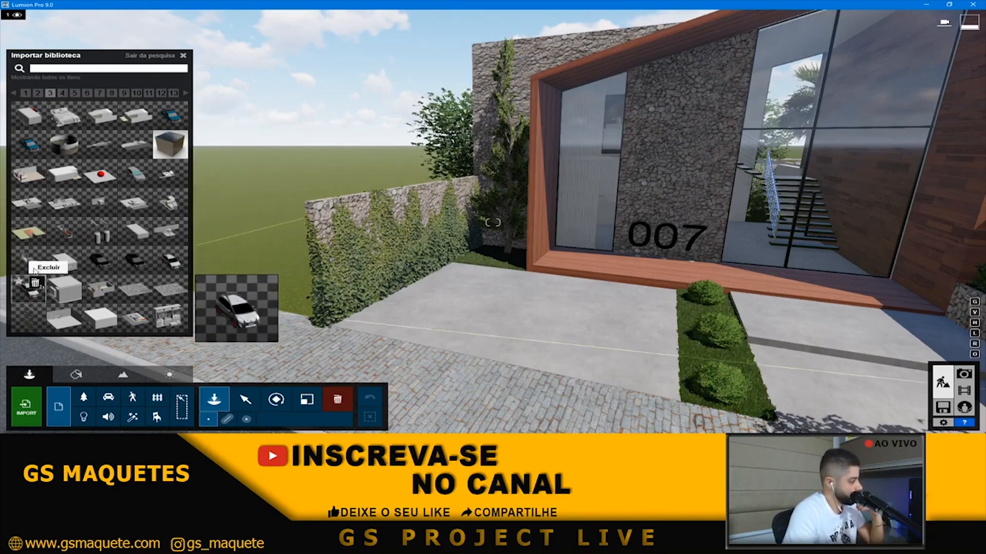
{"action": "left_click", "coordinate": [62, 94]}
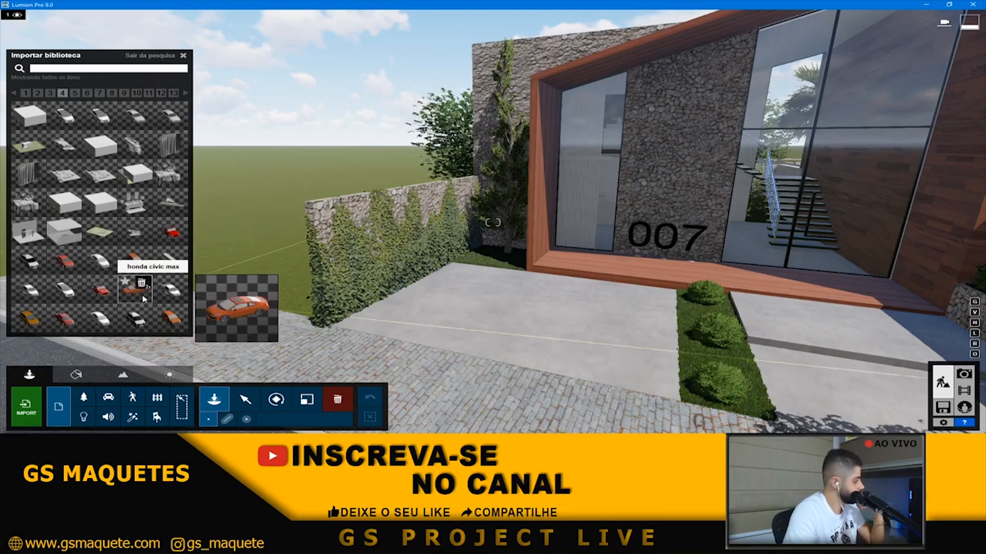
{"action": "left_click", "coordinate": [50, 93]}
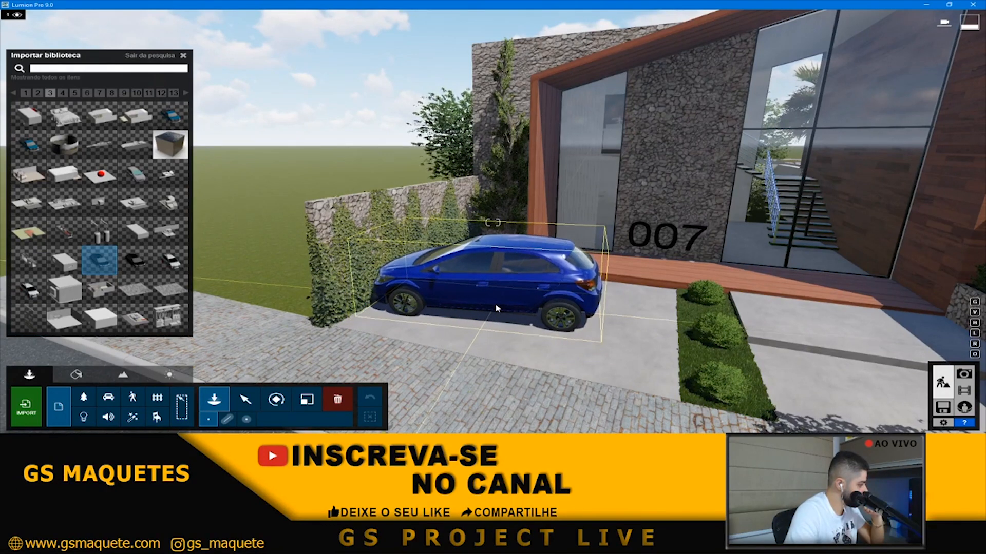
{"action": "left_click", "coordinate": [496, 308]}
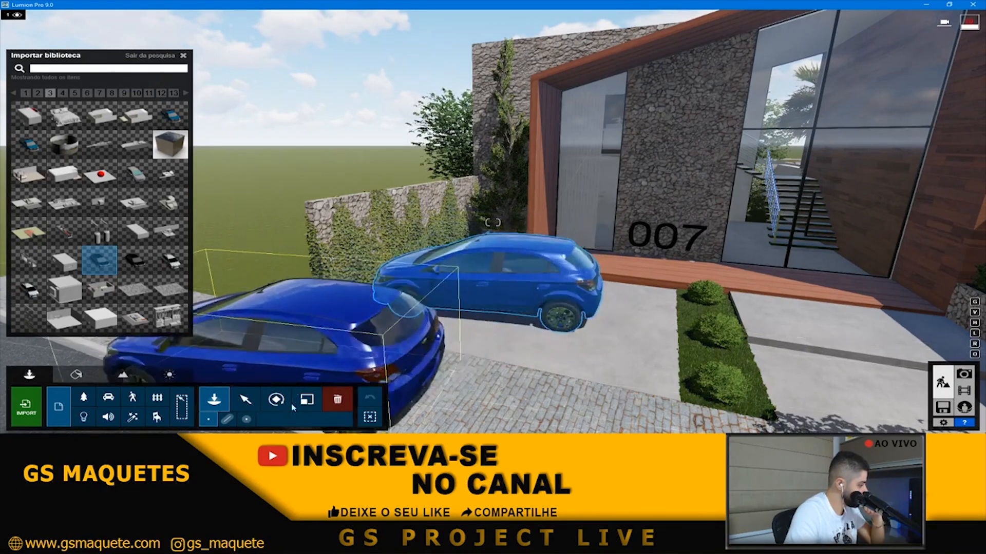
- Rotate the Onix so its front faces the street
{"action": "left_click", "coordinate": [276, 399]}
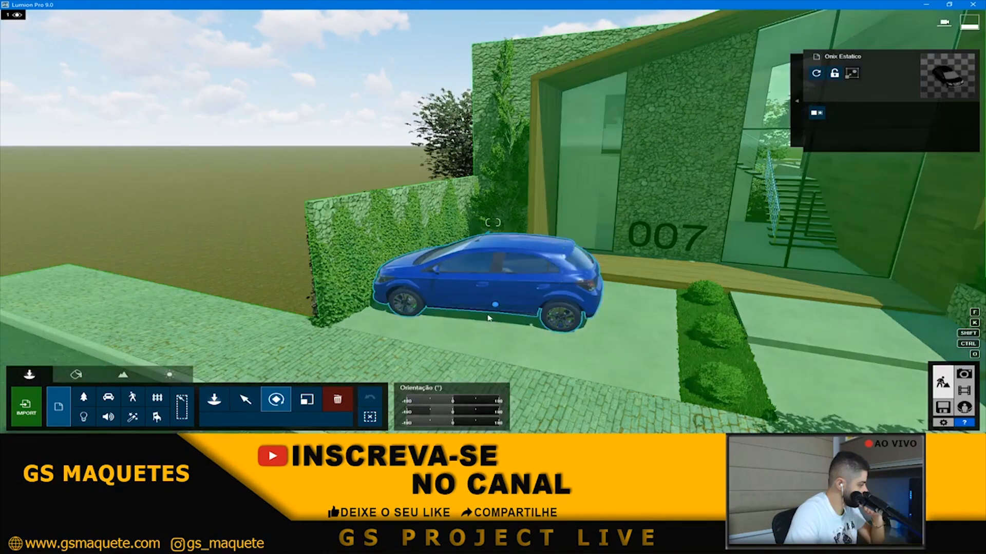
{"action": "left_click_drag", "start_coordinate": [496, 307], "coordinate": [472, 331]}
{"action": "key", "text": "w"}
{"action": "right_click_drag", "start_coordinate": [472, 332], "coordinate": [514, 300]}
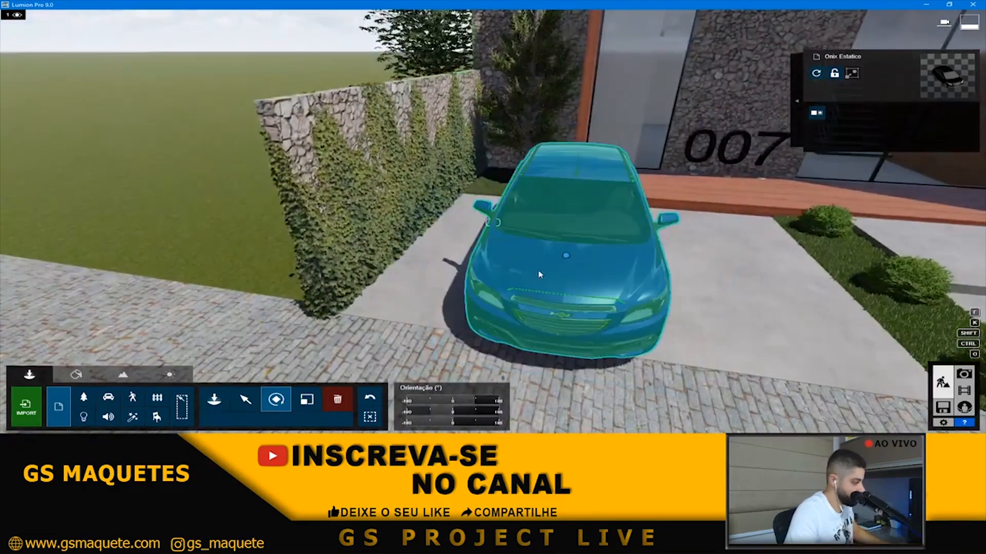
{"action": "left_click_drag", "start_coordinate": [565, 258], "coordinate": [563, 289]}
- Move the car closer to the ivy wall and adjust its parking position on the driveway
{"action": "left_click", "coordinate": [245, 399]}
{"action": "right_click_drag", "start_coordinate": [245, 399], "coordinate": [206, 393]}
{"action": "key", "text": "d"}
{"action": "right_click_drag", "start_coordinate": [560, 279], "coordinate": [580, 264]}
{"action": "key", "text": "w"}
{"action": "key", "text": "q"}
{"action": "key", "text": "a"}
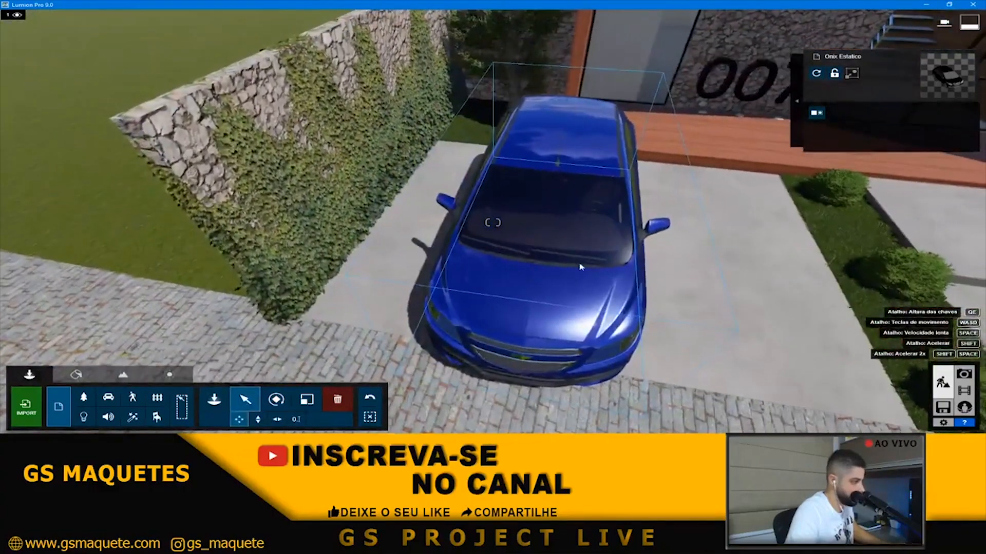
{"action": "left_click_drag", "start_coordinate": [541, 238], "coordinate": [514, 244]}
{"action": "right_click_drag", "start_coordinate": [514, 243], "coordinate": [487, 223]}
{"action": "key", "text": "d"}
{"action": "left_click_drag", "start_coordinate": [506, 235], "coordinate": [519, 239]}
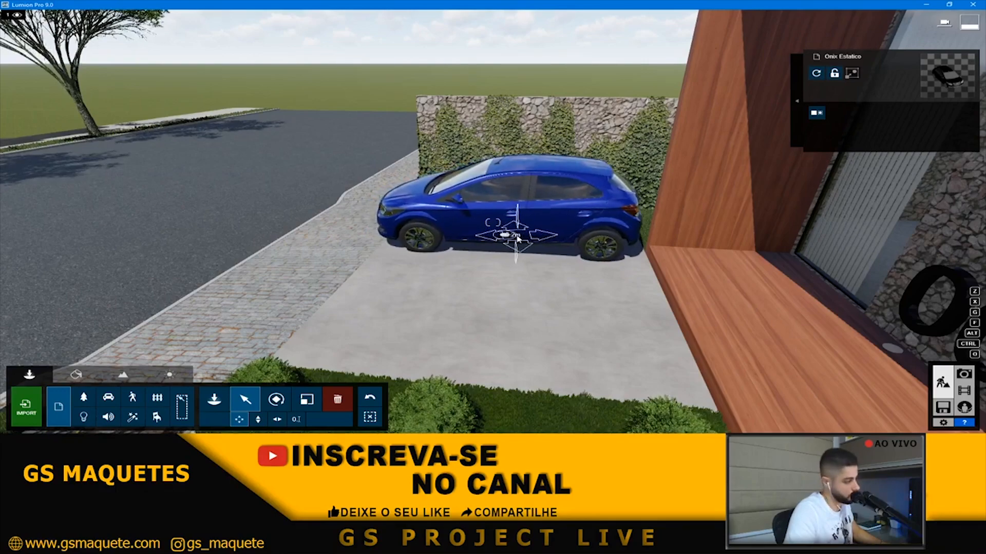
- Open the Onix's body material in the material editor
{"action": "right_click_drag", "start_coordinate": [518, 239], "coordinate": [506, 237]}
{"action": "key", "text": "s"}
{"action": "key", "text": "a"}
{"action": "right_click_drag", "start_coordinate": [493, 222], "coordinate": [621, 172]}
{"action": "right_click_drag", "start_coordinate": [493, 222], "coordinate": [426, 285]}
{"action": "key", "text": "w"}
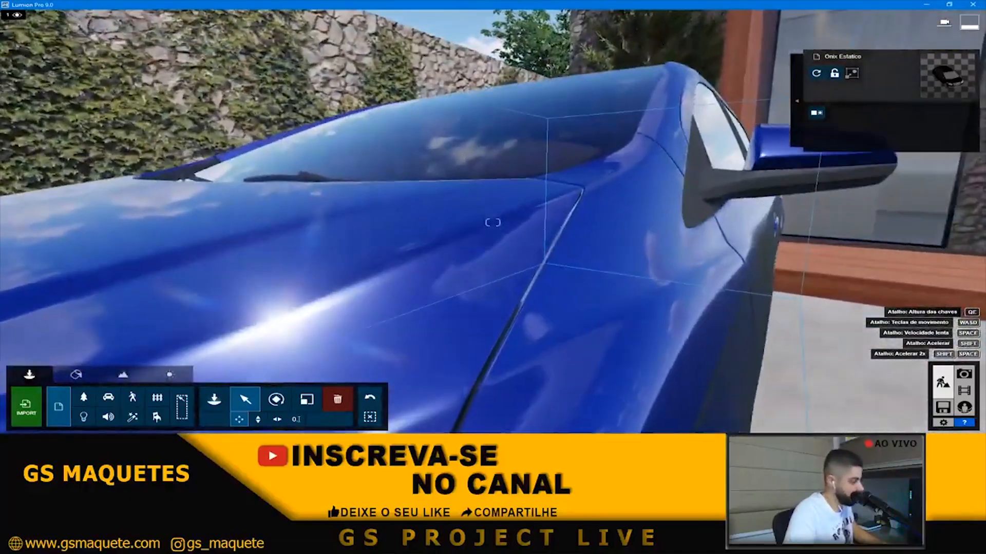
{"action": "key", "text": "s"}
{"action": "left_click", "coordinate": [76, 374]}
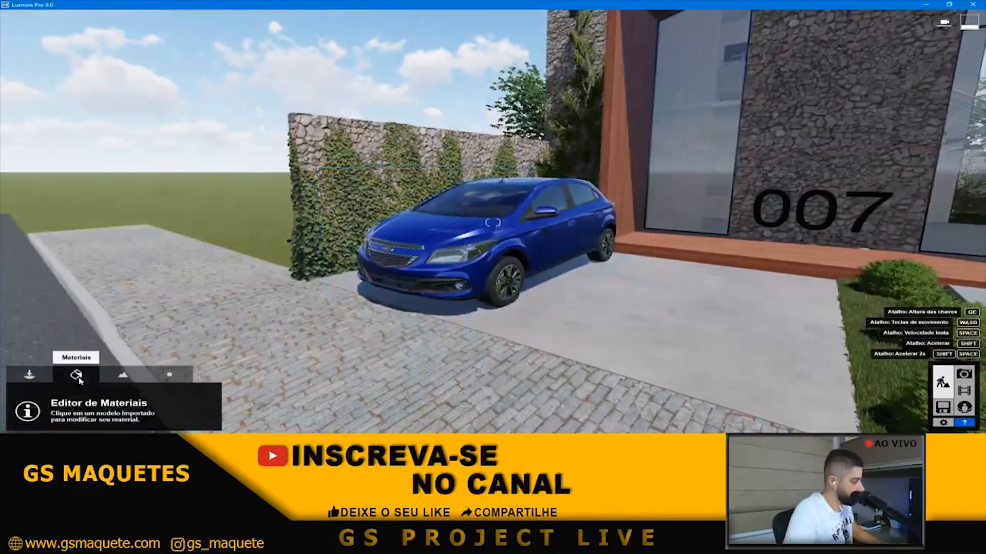
{"action": "key", "text": "a"}
{"action": "key", "text": "w"}
{"action": "key", "text": "e"}
{"action": "right_click_drag", "start_coordinate": [405, 393], "coordinate": [429, 398]}
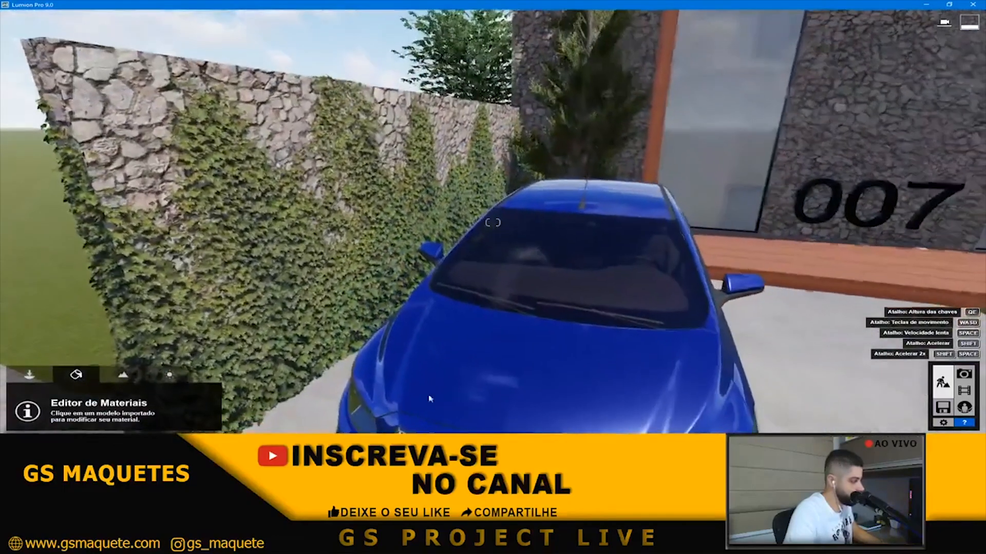
{"action": "key", "text": "q"}
{"action": "right_click_drag", "start_coordinate": [456, 359], "coordinate": [483, 374]}
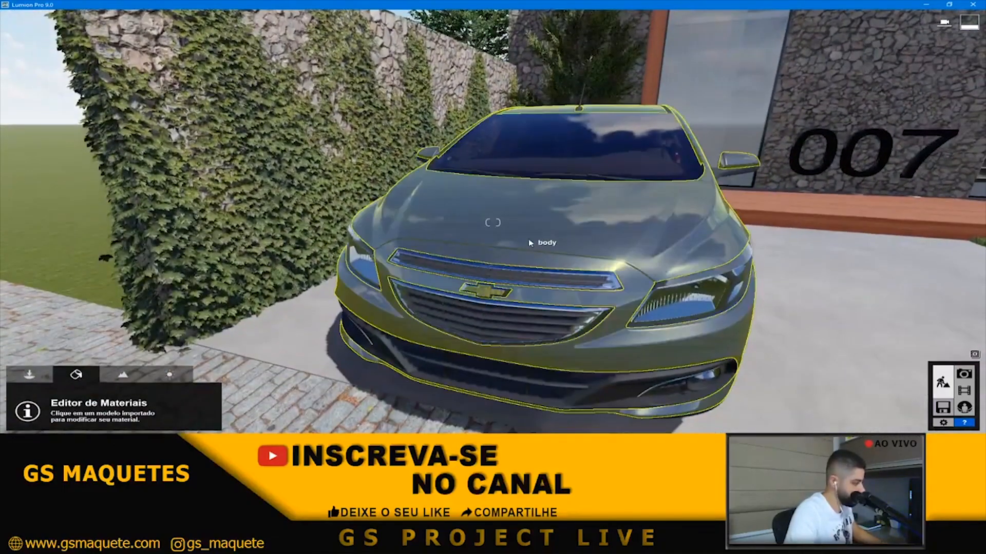
{"action": "left_click", "coordinate": [530, 243]}
- Examine the car's blue paint and its reflections from the front and both sides
{"action": "key", "text": "s"}
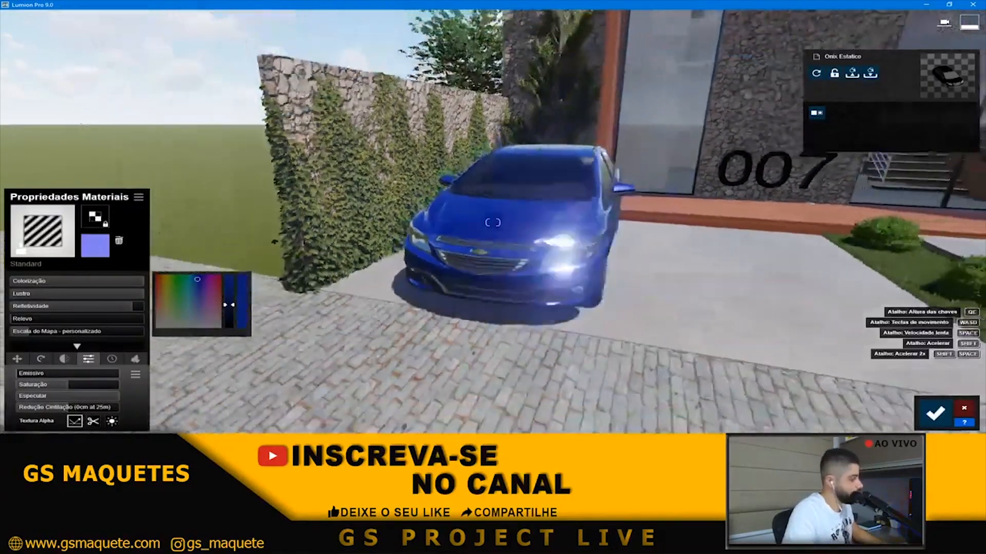
{"action": "key", "text": "d"}
{"action": "key", "text": "w"}
{"action": "key", "text": "a"}
{"action": "right_click_drag", "start_coordinate": [370, 281], "coordinate": [411, 282]}
{"action": "key", "text": "s"}
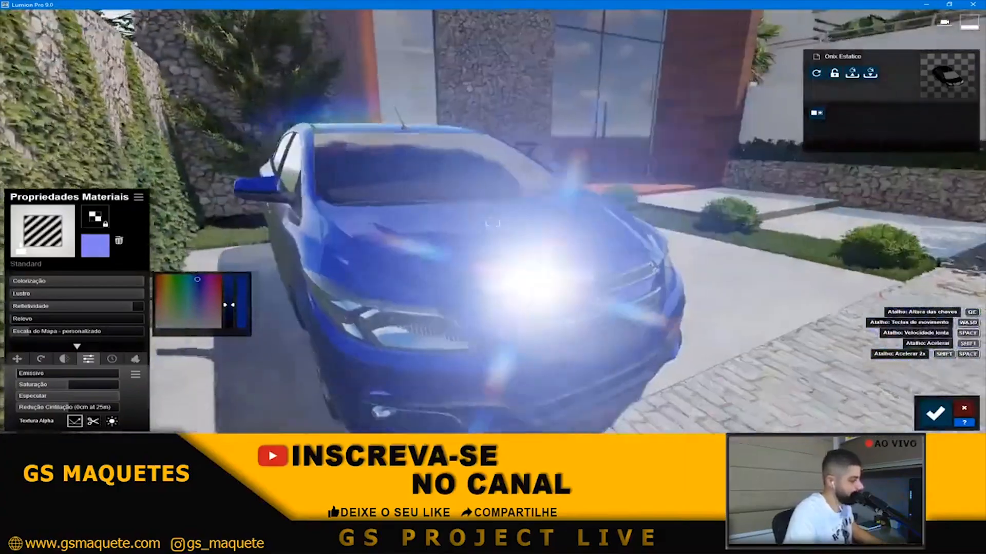
{"action": "key", "text": "w"}
{"action": "key", "text": "a"}
{"action": "key", "text": "s"}
{"action": "key", "text": "s"}
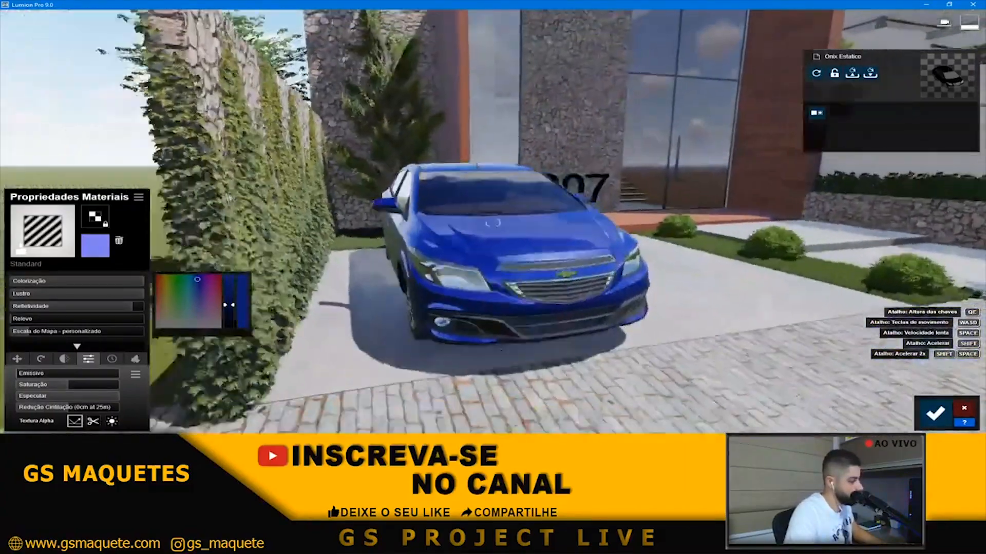
{"action": "key", "text": "d"}
{"action": "key", "text": "d"}
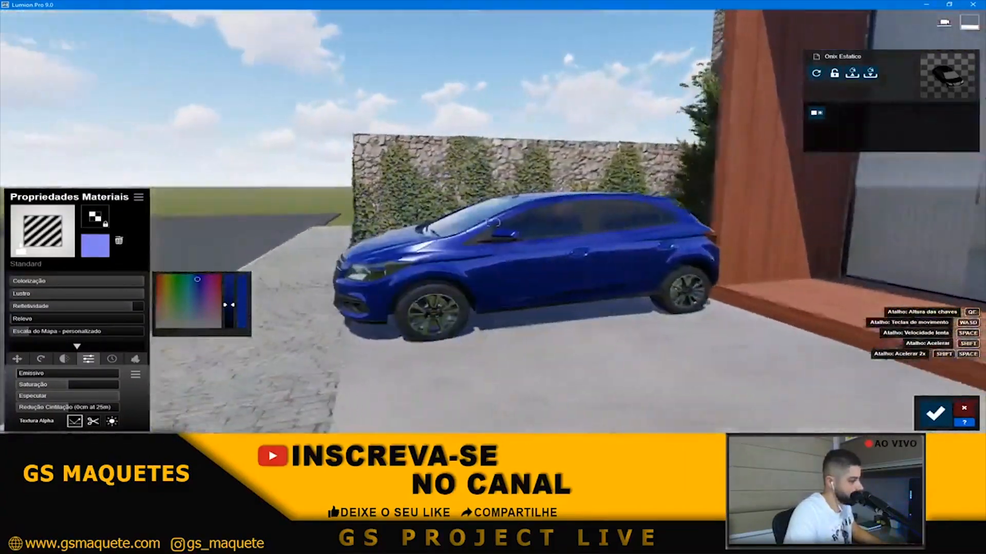
{"action": "key", "text": "a"}
{"action": "key", "text": "a"}
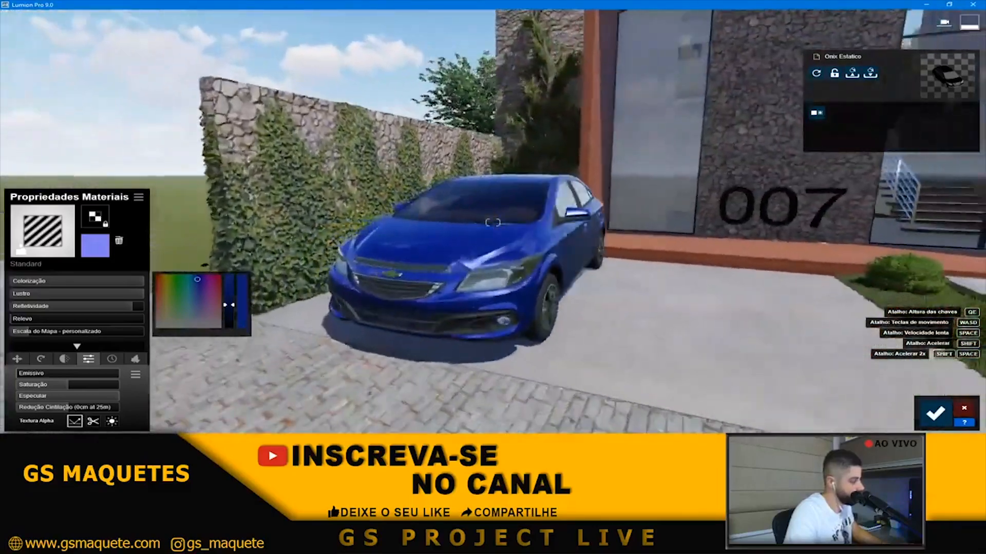
- Darken the car body's colour to a nearly black navy blue and inspect the paint from several sides
{"action": "key", "text": "w"}
{"action": "key", "text": "e"}
{"action": "key", "text": "q"}
{"action": "key", "text": "s"}
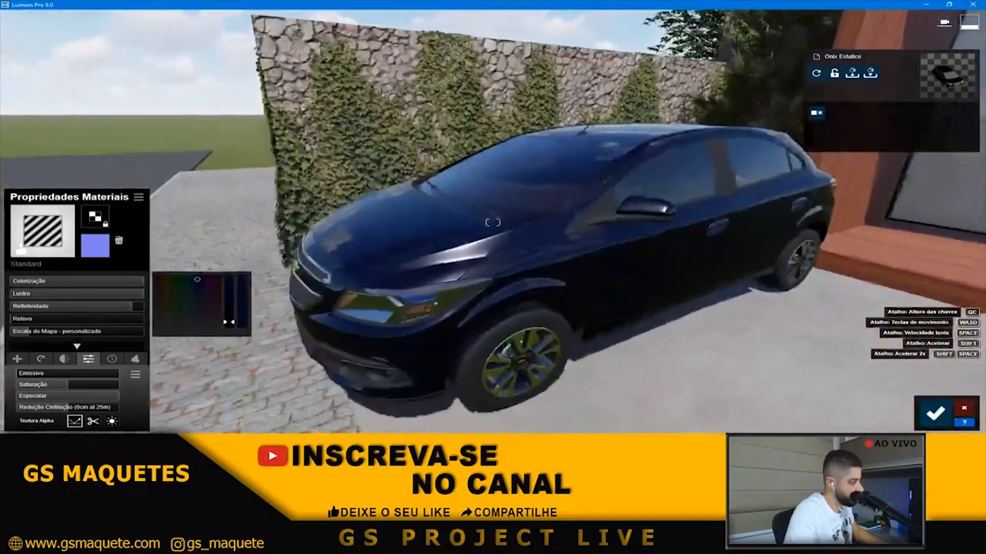
{"action": "key", "text": "a"}
{"action": "key", "text": "w"}
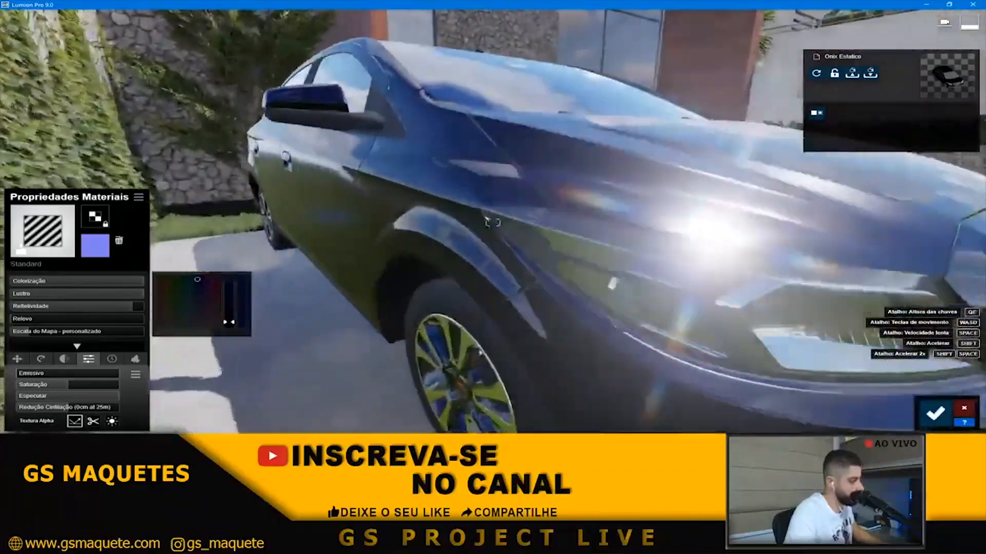
{"action": "key", "text": "s"}
{"action": "key", "text": "s"}
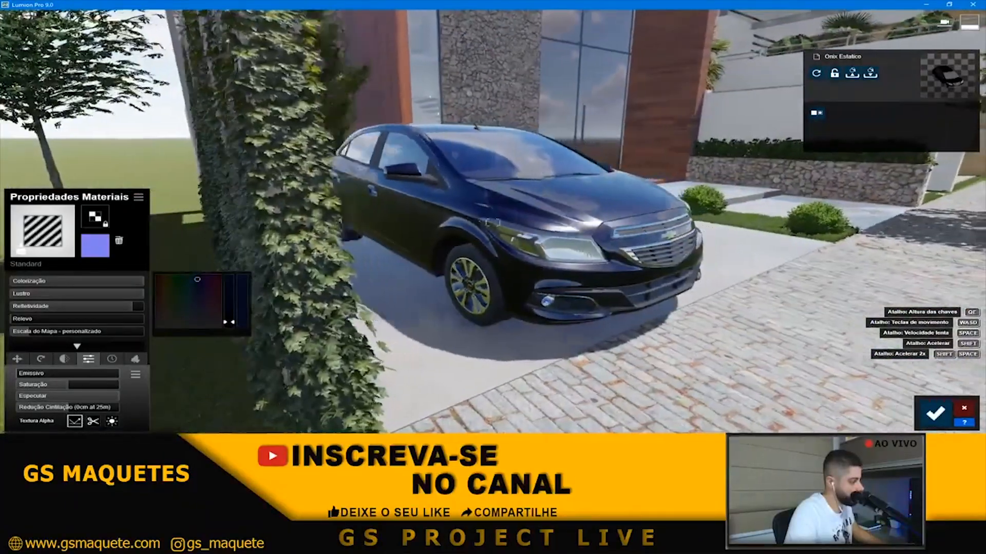
{"action": "key", "text": "d"}
{"action": "key", "text": "w"}
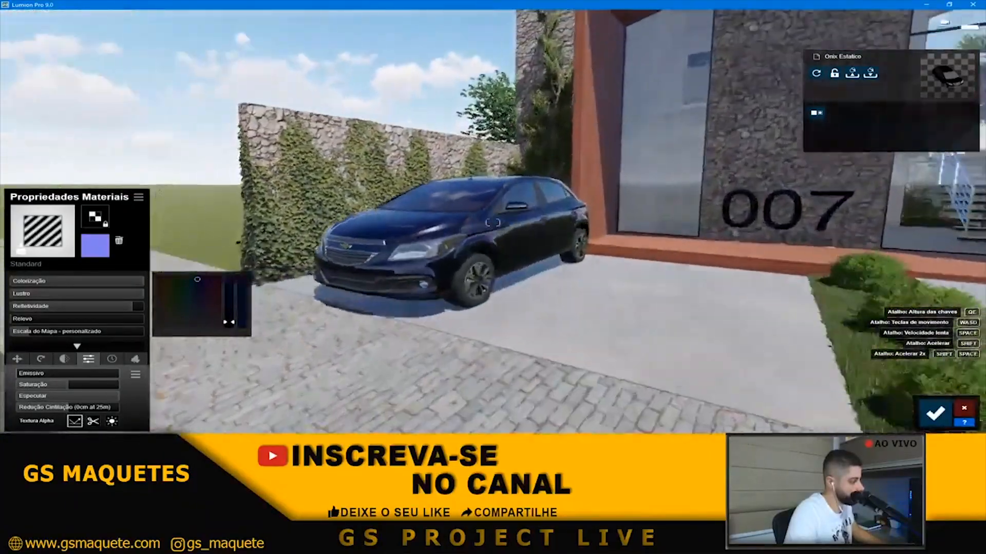
{"action": "key", "text": "s"}
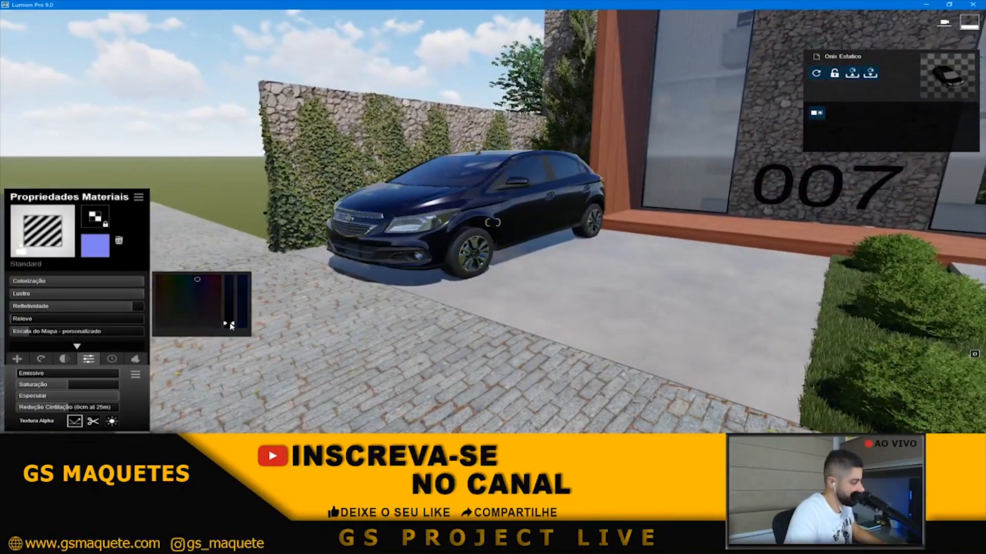
- Check the darkened car against the facade from the street and save the material changes
{"action": "key", "text": "a"}
{"action": "key", "text": "s"}
{"action": "right_click_drag", "start_coordinate": [718, 367], "coordinate": [948, 385]}
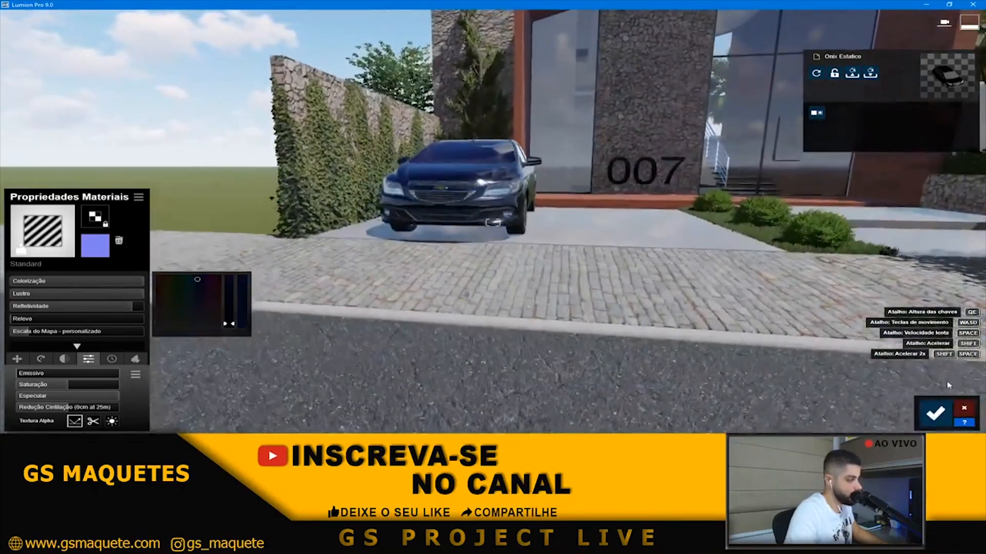
{"action": "key", "text": "s"}
{"action": "key", "text": "d"}
{"action": "key", "text": "q"}
{"action": "right_click_drag", "start_coordinate": [682, 242], "coordinate": [853, 350]}
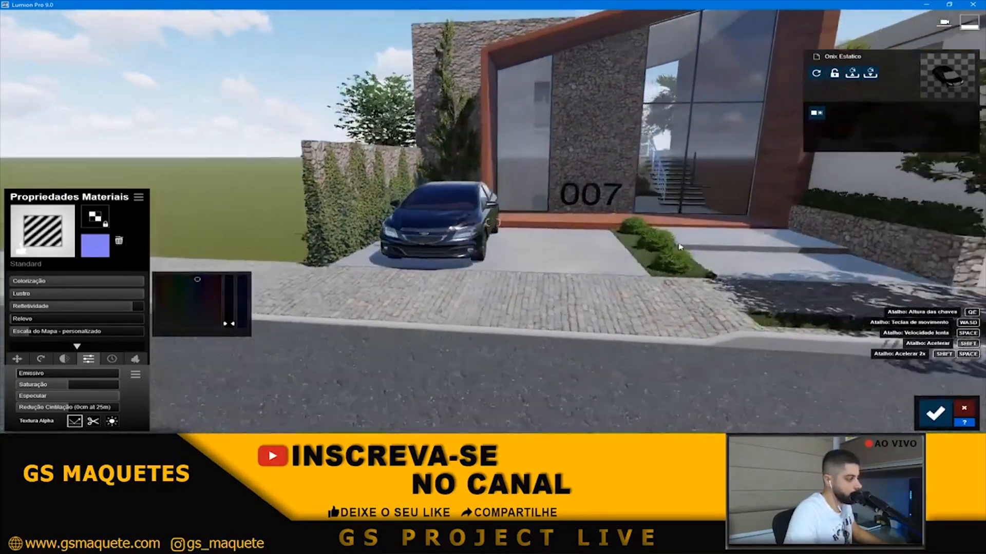
{"action": "key", "text": "d"}
{"action": "key", "text": "w"}
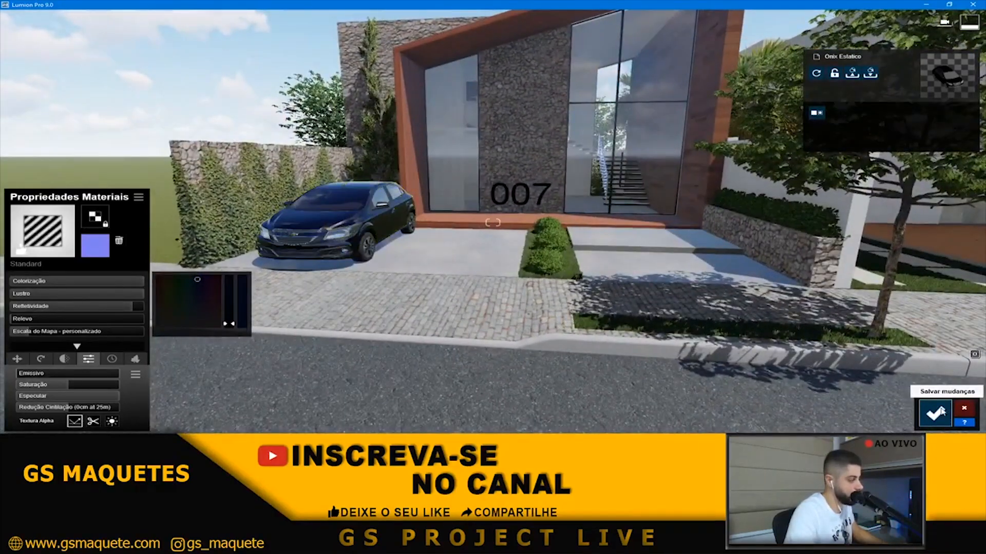
{"action": "left_click", "coordinate": [935, 412]}
- Preview the scene in photo mode with the photo 1 camera restored
{"action": "key", "text": "s"}
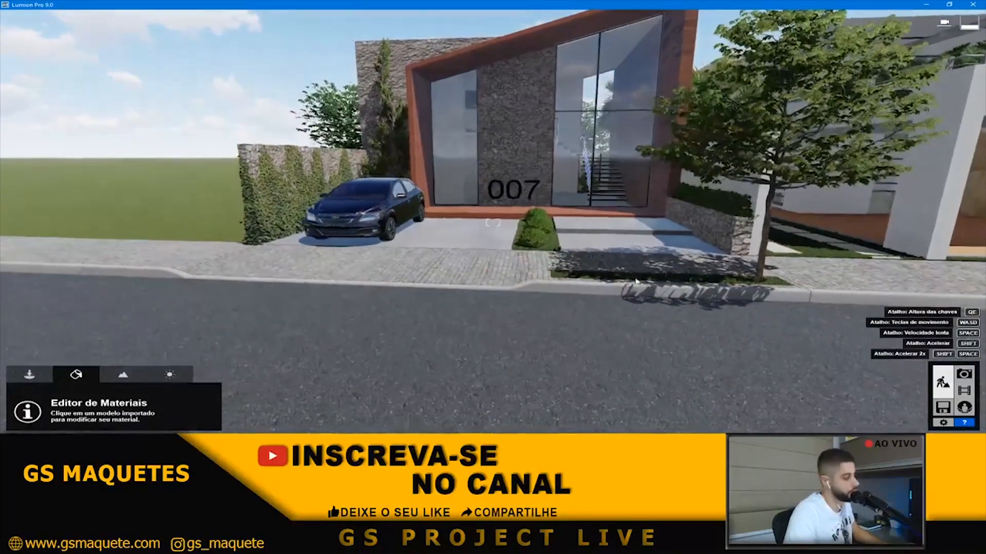
{"action": "key", "text": "a"}
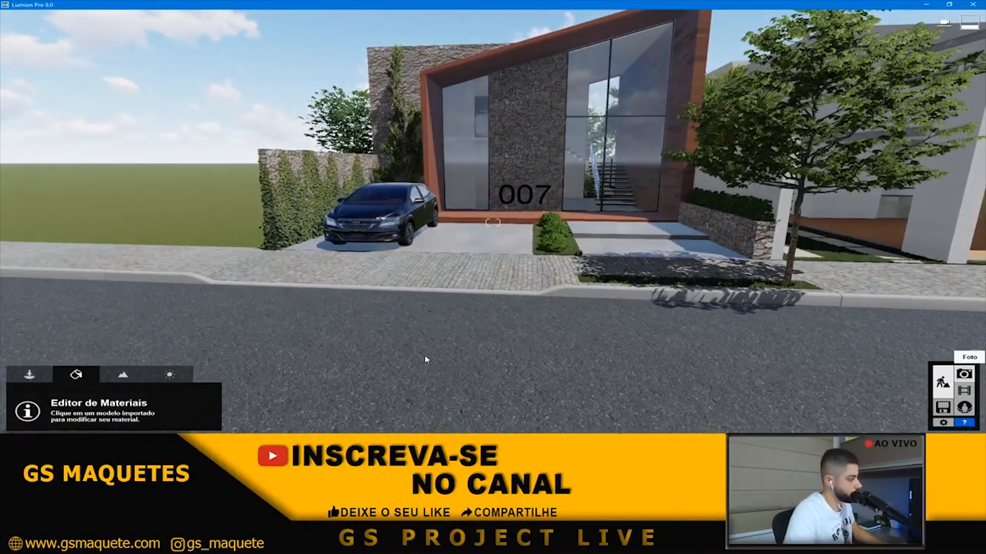
{"action": "left_click", "coordinate": [964, 374]}
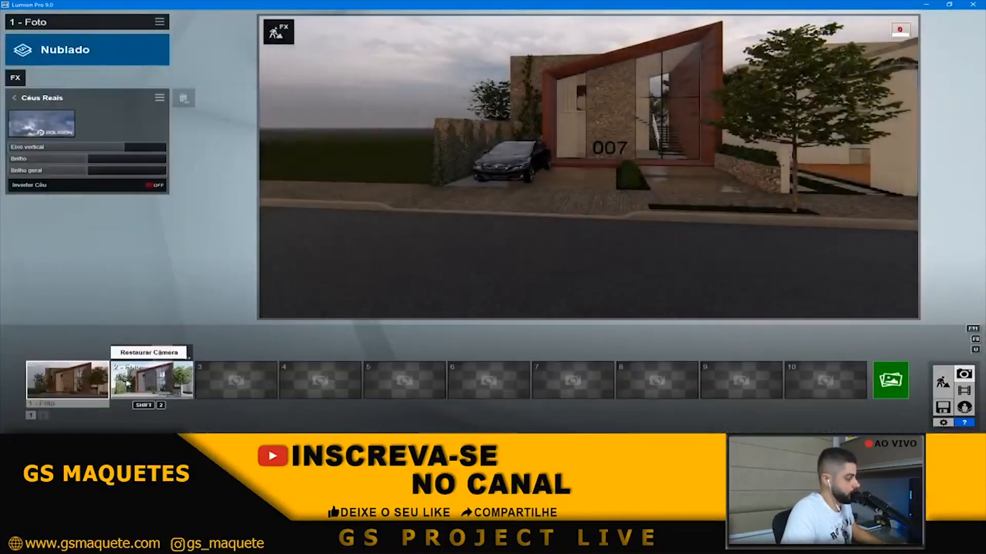
{"action": "left_click", "coordinate": [93, 385]}
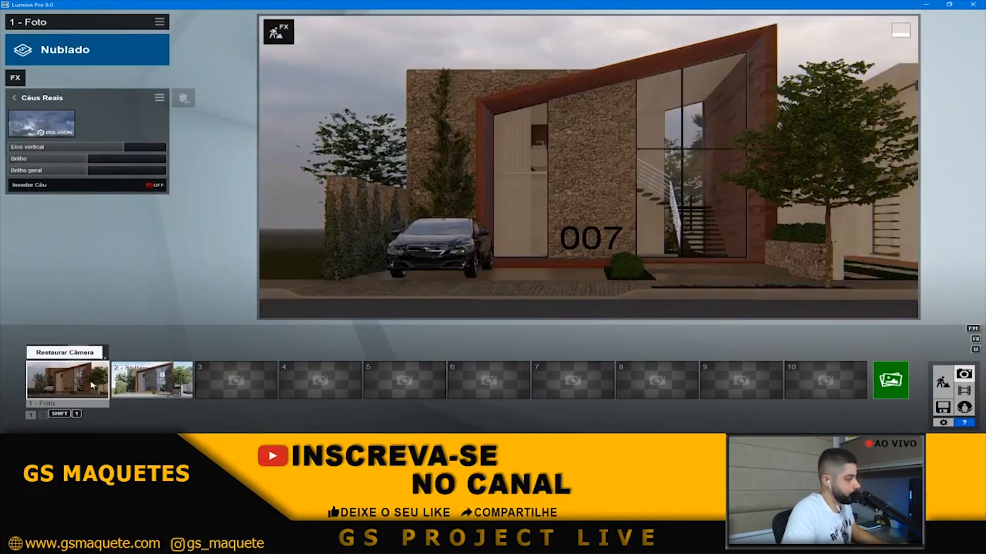
- Inspect the parked car's wheels and paint up close in the scene, and return to photo mode
{"action": "left_click", "coordinate": [940, 381]}
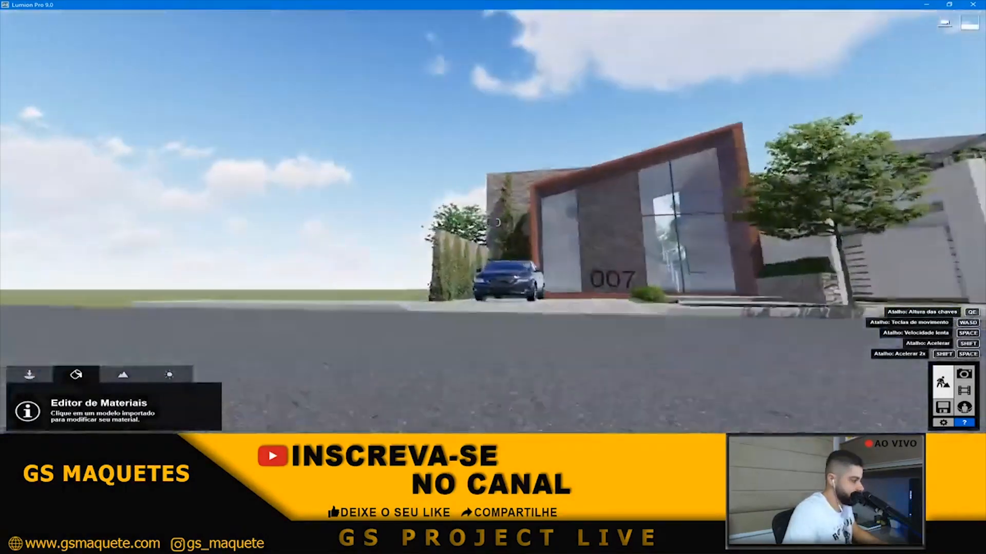
{"action": "key", "text": "w"}
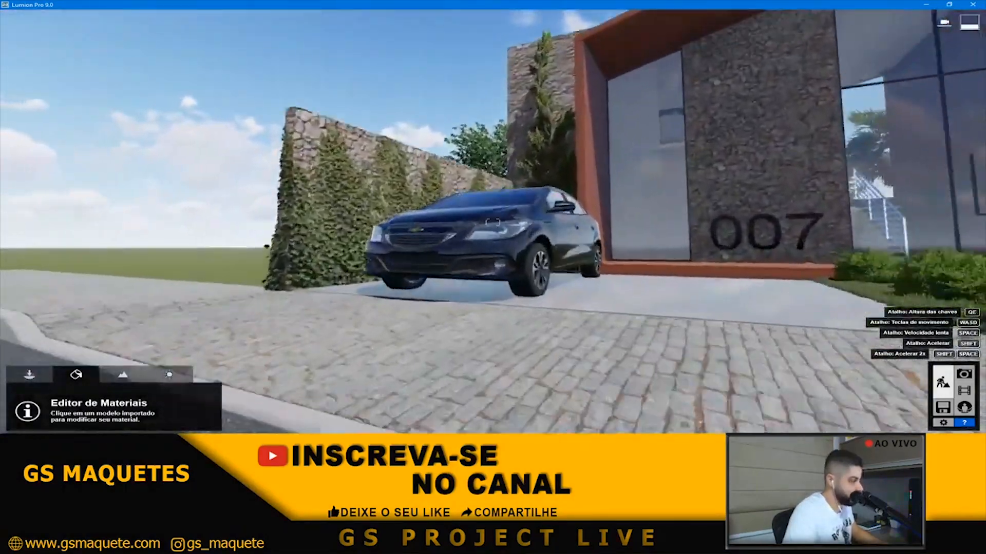
{"action": "key", "text": "d"}
{"action": "key", "text": "e"}
{"action": "key", "text": "q"}
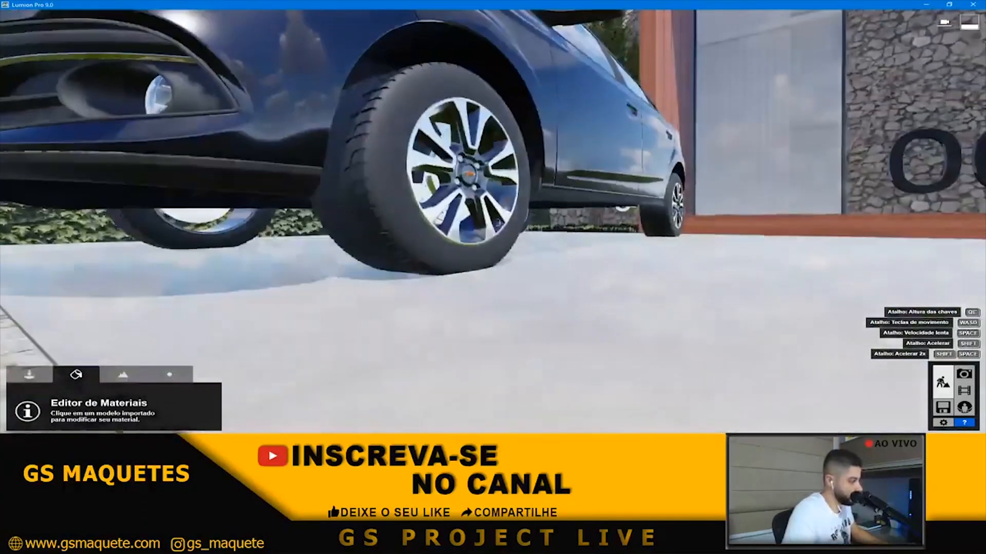
{"action": "key", "text": "s"}
{"action": "key", "text": "q"}
{"action": "right_click_drag", "start_coordinate": [497, 222], "coordinate": [549, 262]}
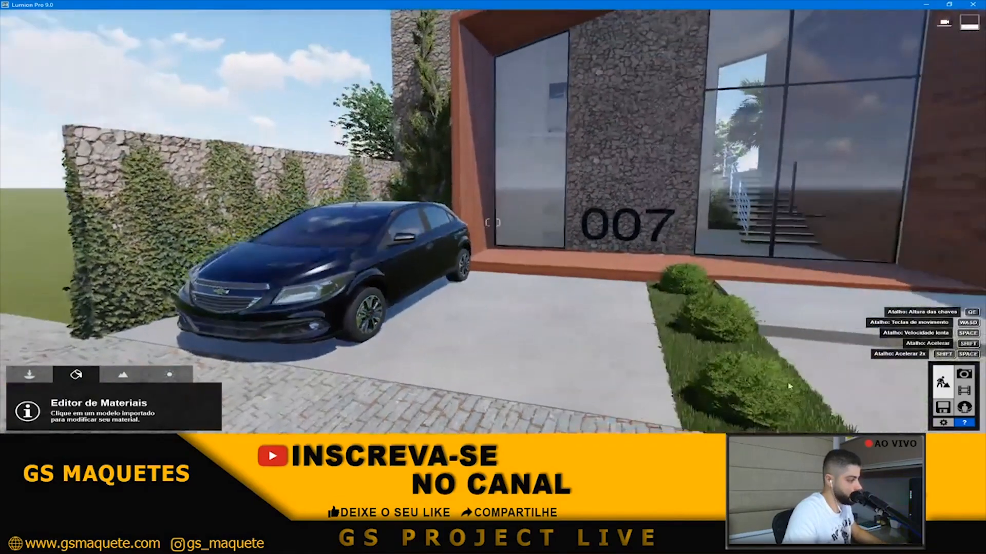
{"action": "left_click", "coordinate": [964, 374]}
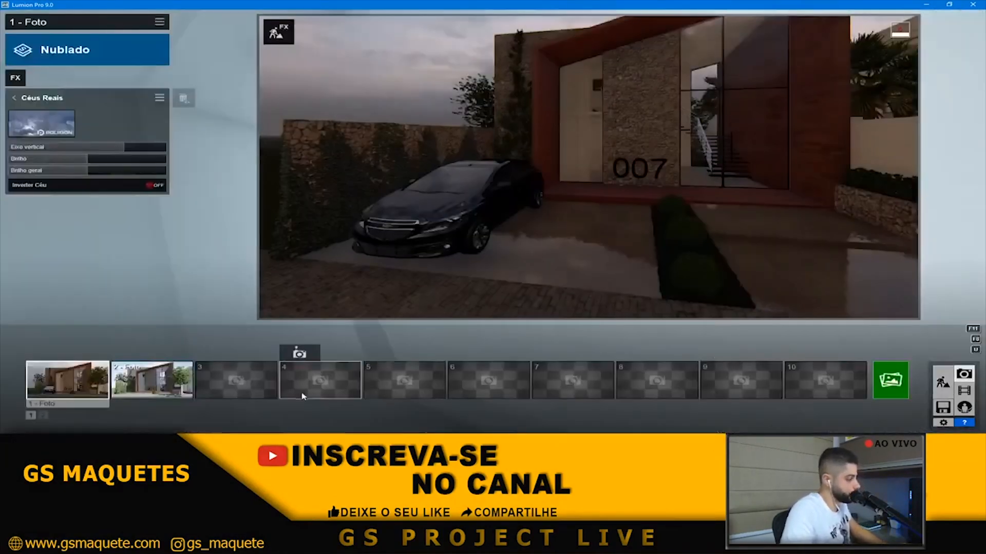
- Try the fourth and first Cloudy real skies on the photo 1 facade view
{"action": "left_click", "coordinate": [29, 115]}
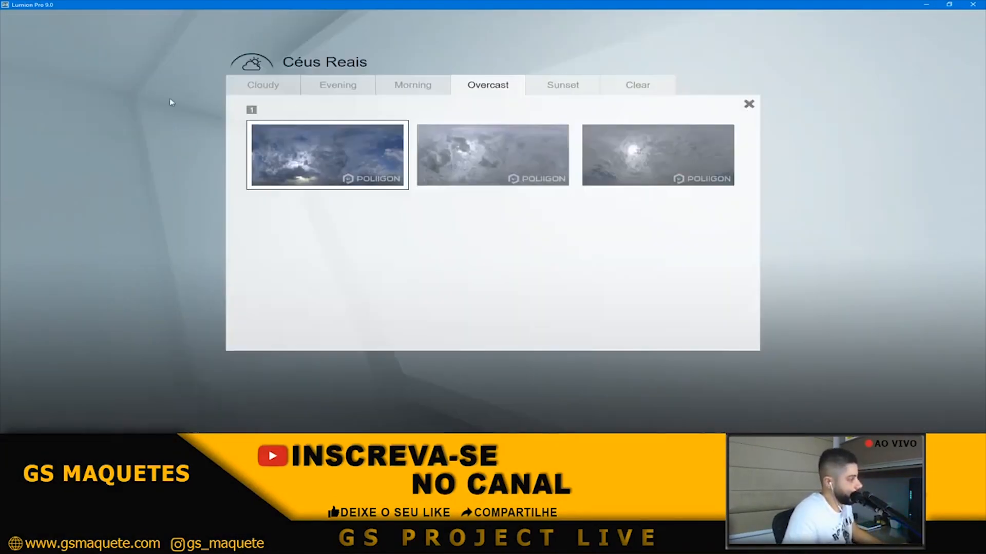
{"action": "left_click", "coordinate": [277, 86]}
{"action": "left_click", "coordinate": [321, 231]}
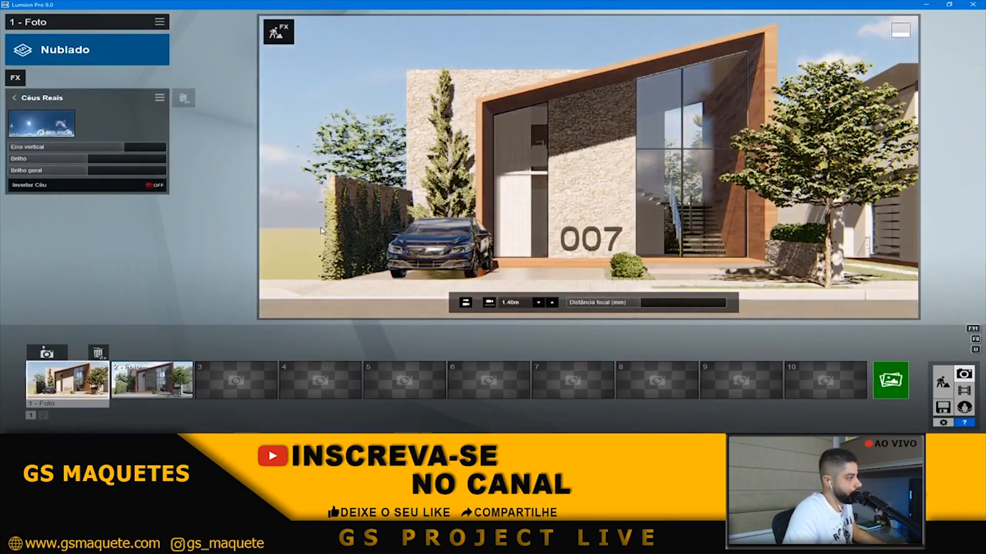
{"action": "left_click", "coordinate": [69, 124]}
{"action": "left_click", "coordinate": [292, 155]}
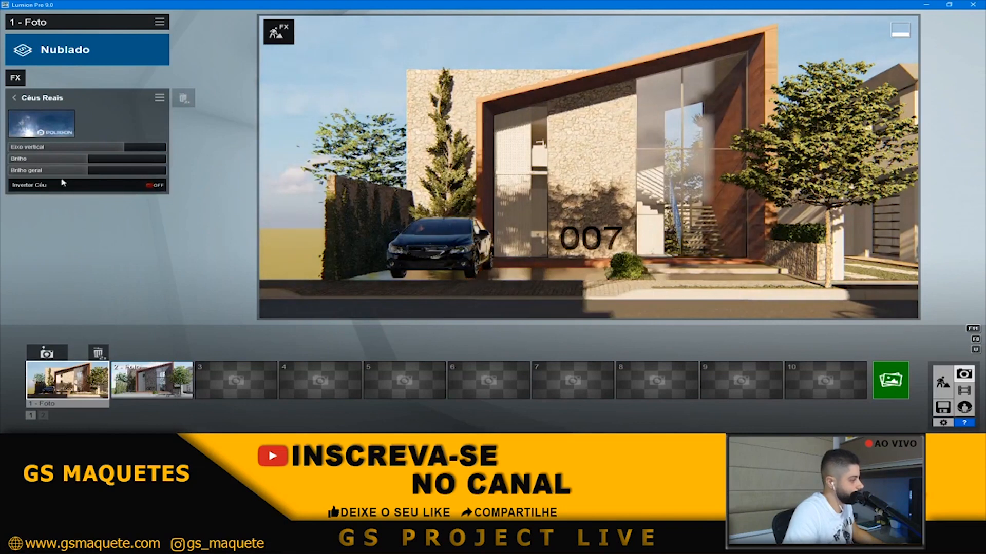
- Try the Evening 4 real sky on photo 1 with its vertical axis rotated to about 136
{"action": "left_click", "coordinate": [64, 135]}
{"action": "left_click", "coordinate": [338, 85]}
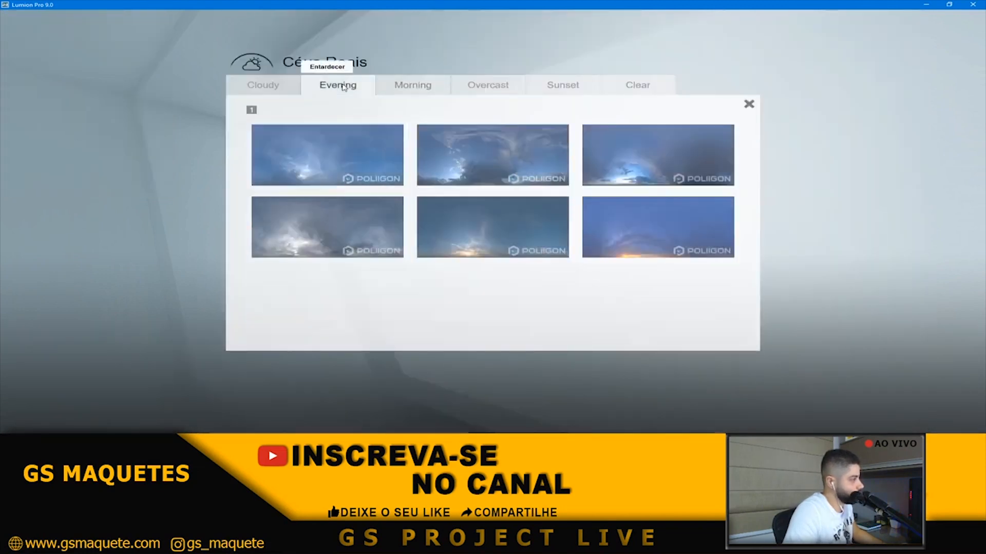
{"action": "left_click", "coordinate": [352, 246]}
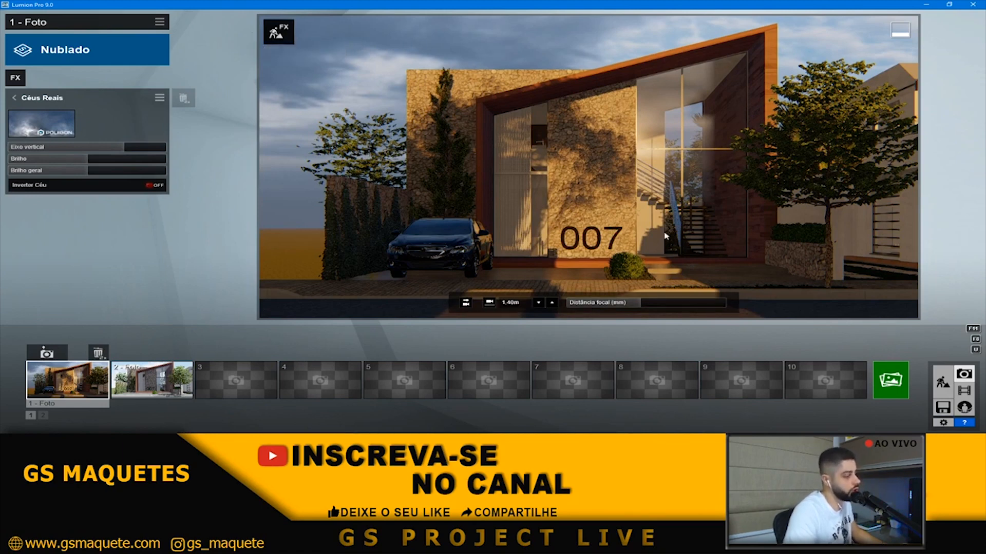
{"action": "left_click_drag", "start_coordinate": [118, 152], "coordinate": [155, 156]}
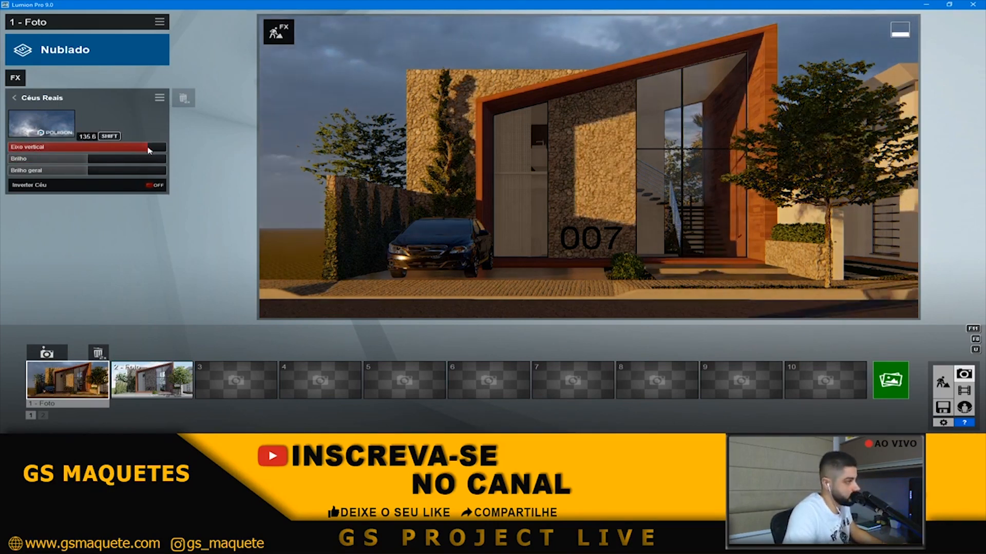
- Try the third Evening real sky with its vertical axis set to 180
{"action": "left_click", "coordinate": [74, 130]}
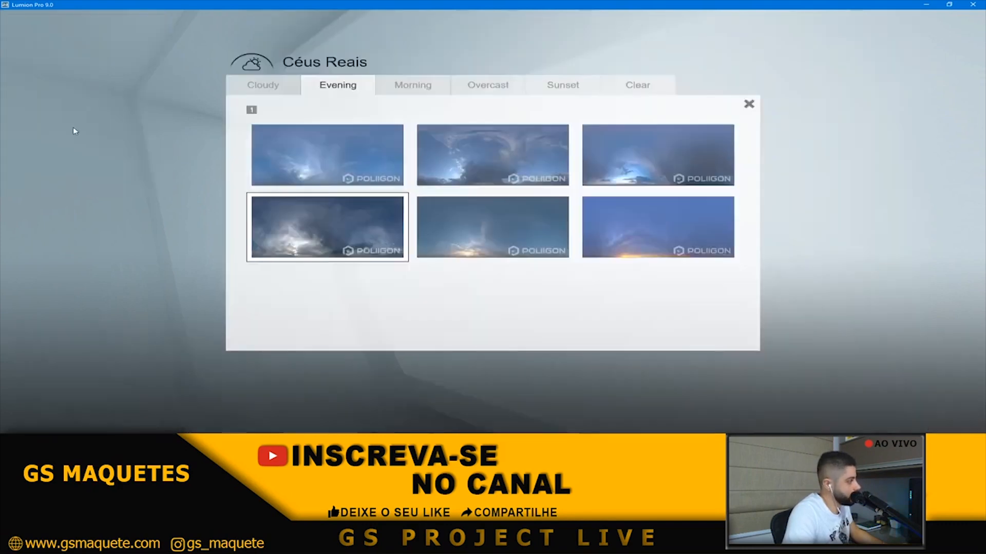
{"action": "left_click", "coordinate": [684, 155]}
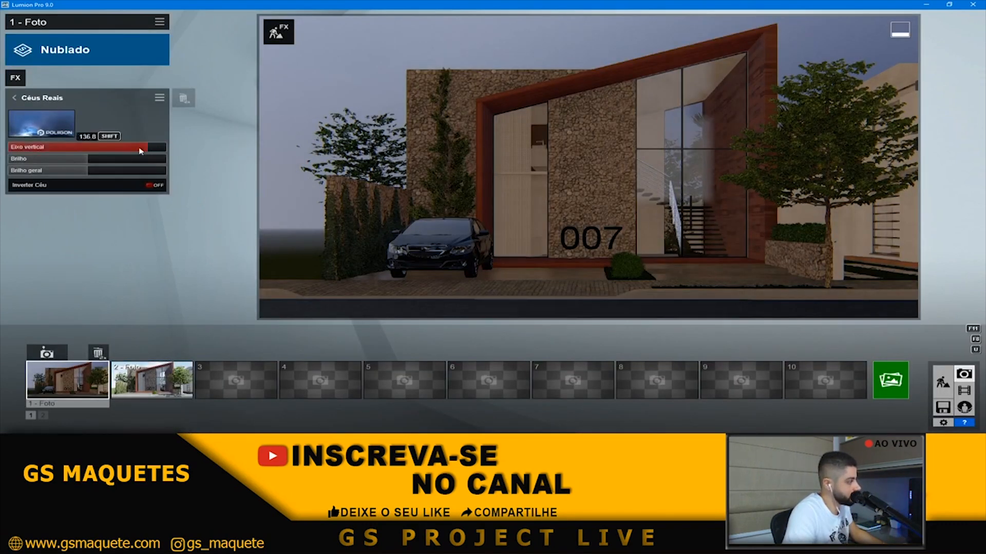
{"action": "left_click_drag", "start_coordinate": [140, 150], "coordinate": [186, 165]}
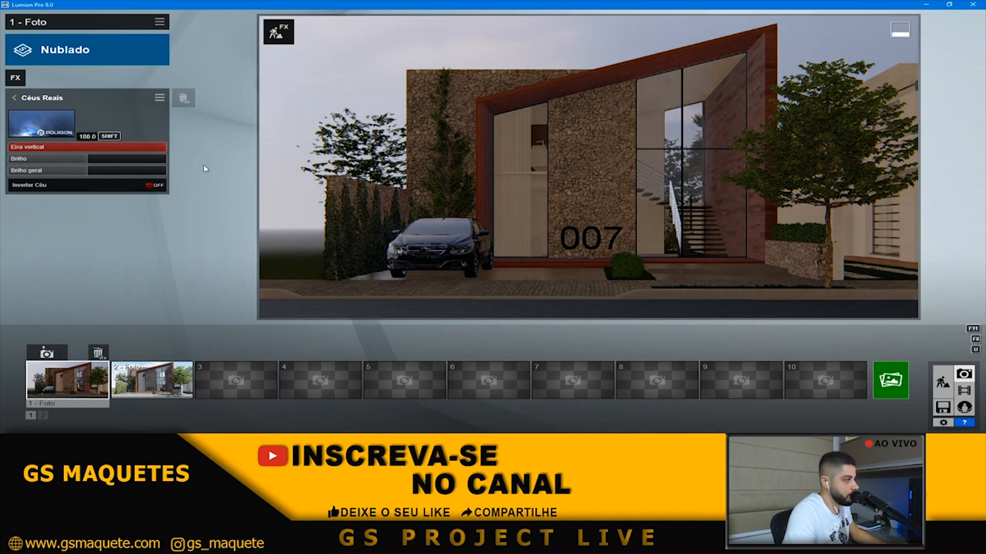
- Try the fifth Evening real sky with its vertical axis rotated to about 57
{"action": "left_click", "coordinate": [41, 122]}
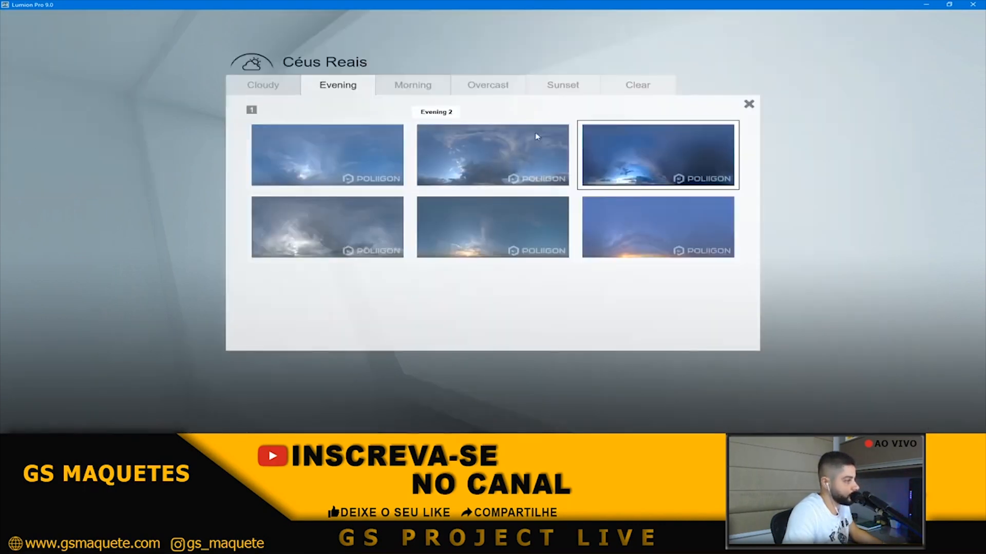
{"action": "left_click", "coordinate": [459, 230]}
{"action": "left_click", "coordinate": [136, 149]}
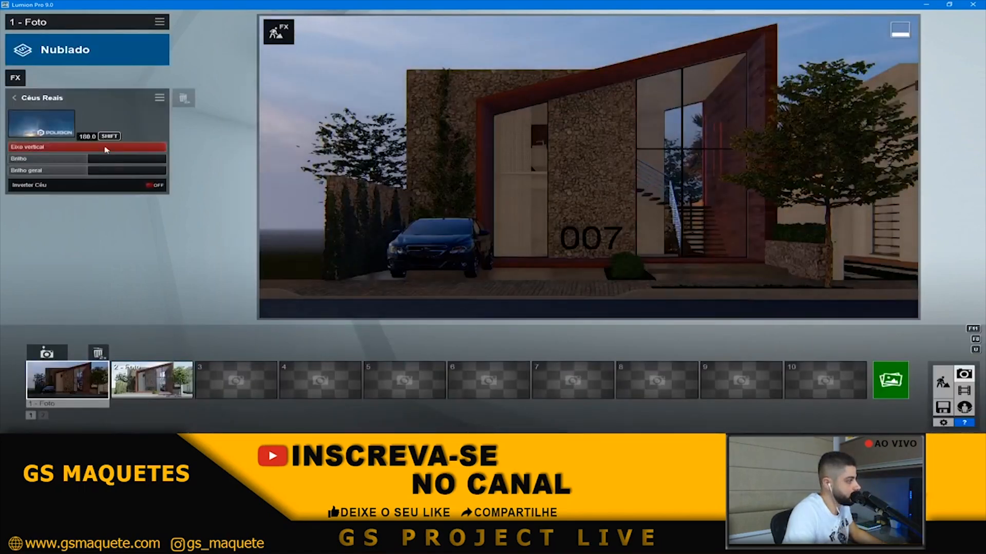
{"action": "left_click_drag", "start_coordinate": [136, 152], "coordinate": [120, 155]}
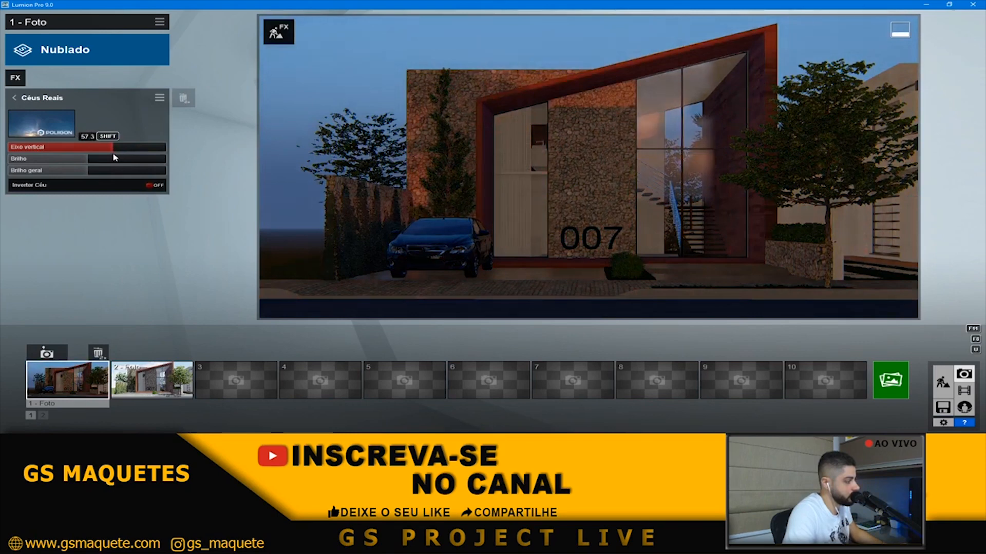
- Try the first Evening real sky with its vertical axis rotated to 180
{"action": "left_click", "coordinate": [43, 123]}
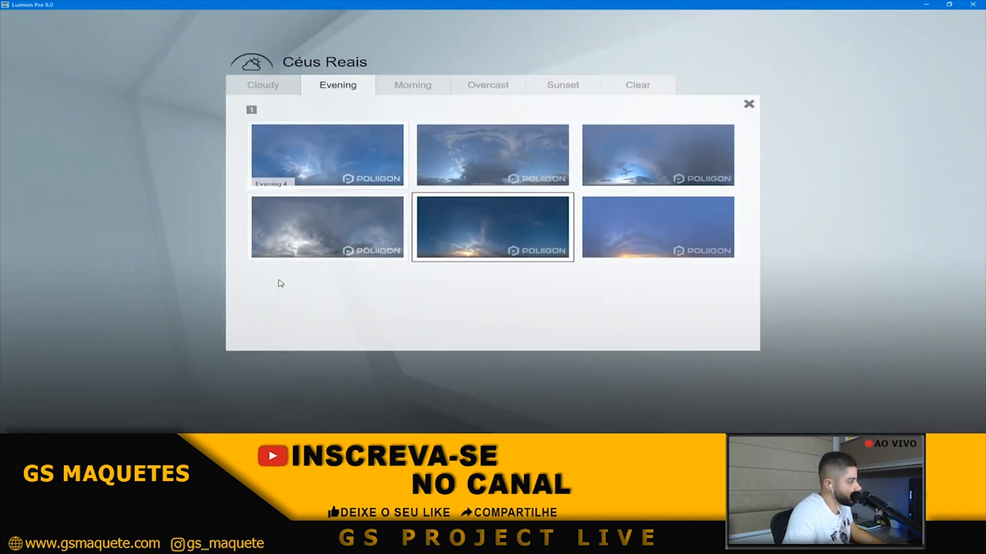
{"action": "left_click", "coordinate": [362, 158]}
{"action": "left_click_drag", "start_coordinate": [119, 147], "coordinate": [181, 147]}
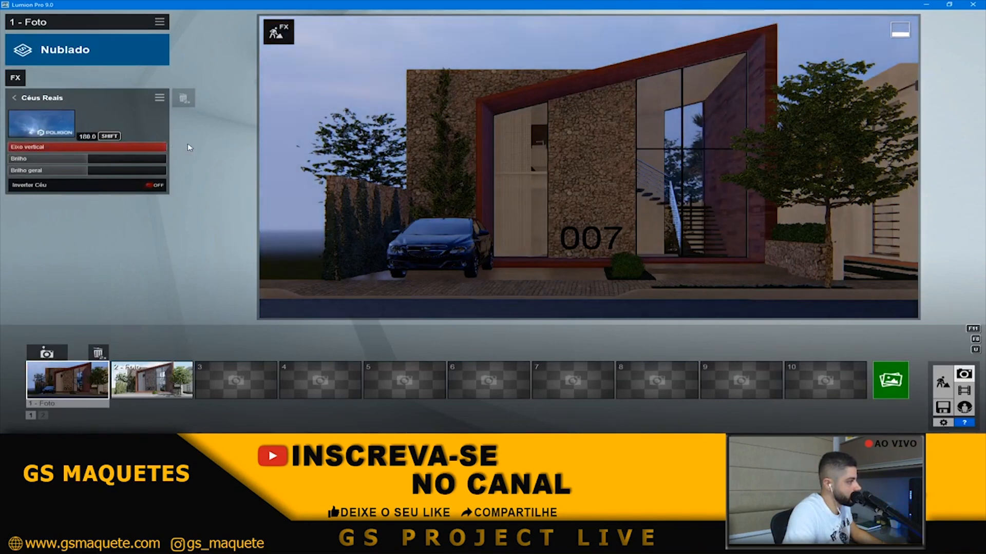
- Reapply the Evening 4 real sky and fine-tune its vertical axis to about 145.7 for warm sunlight on the facade
{"action": "left_click", "coordinate": [66, 118]}
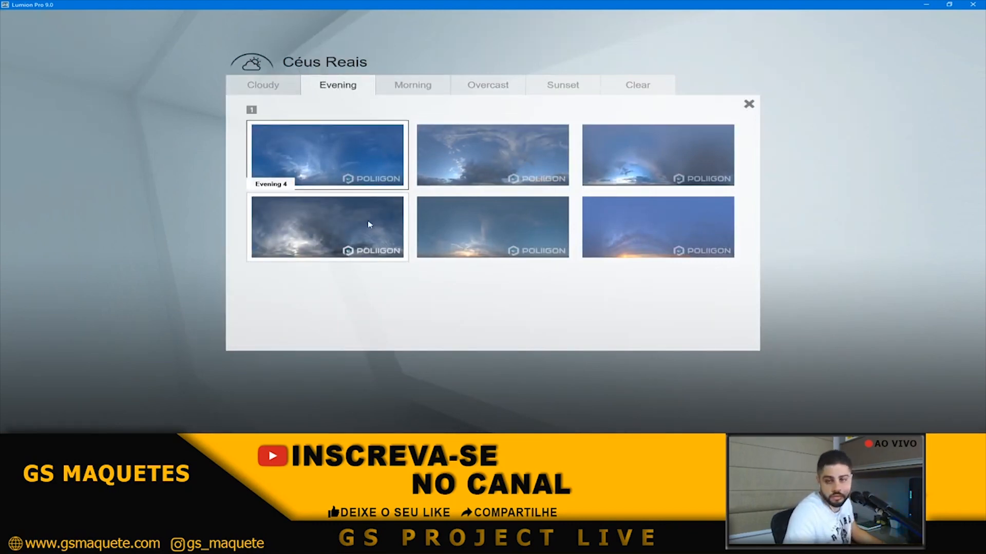
{"action": "left_click", "coordinate": [344, 211]}
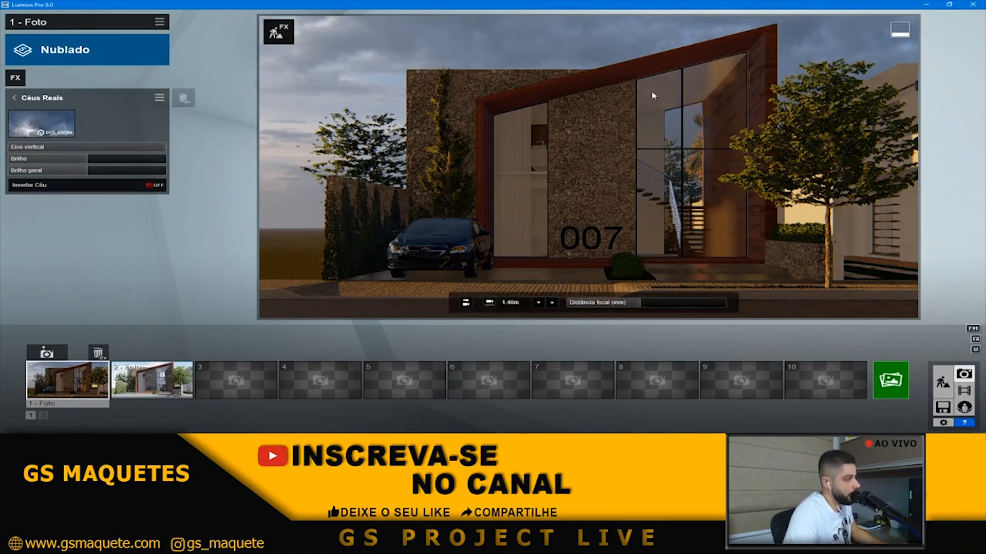
{"action": "left_click_drag", "start_coordinate": [164, 151], "coordinate": [985, 167]}
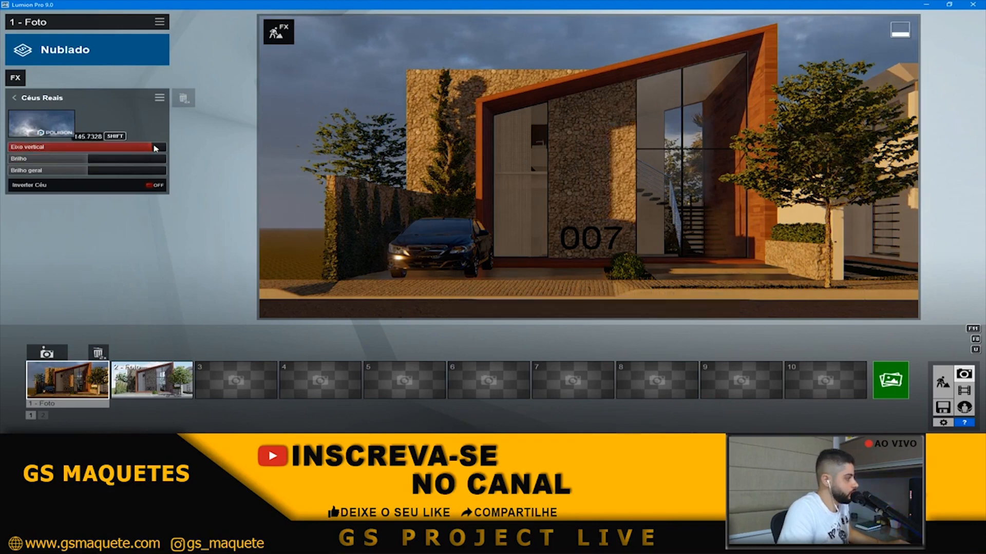
{"action": "left_click_drag", "start_coordinate": [155, 148], "coordinate": [761, 141], "text": "shift"}
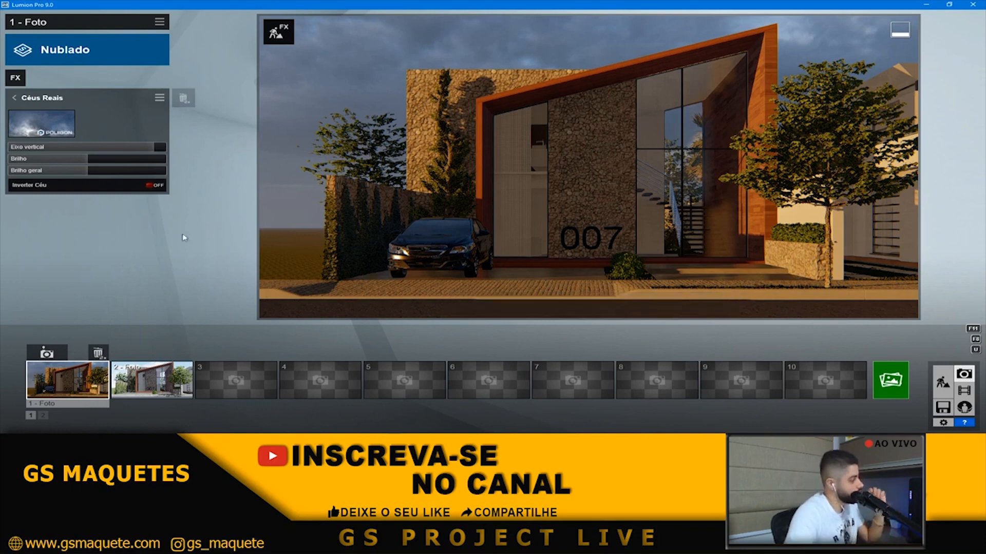
- Compare the fifth, seventh and eighth Cloudy real skies on the facade view
{"action": "left_click", "coordinate": [25, 101]}
{"action": "left_click", "coordinate": [262, 85]}
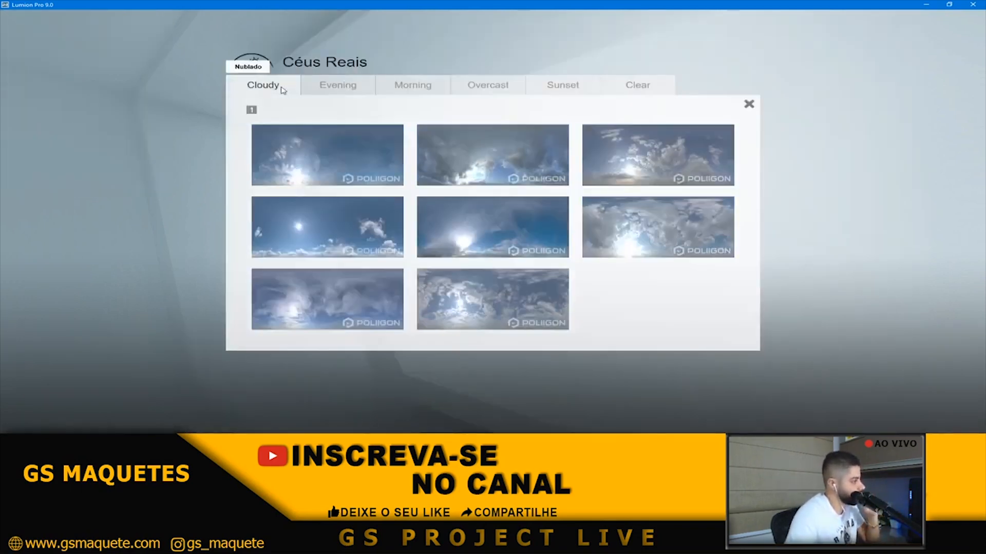
{"action": "left_click", "coordinate": [465, 230]}
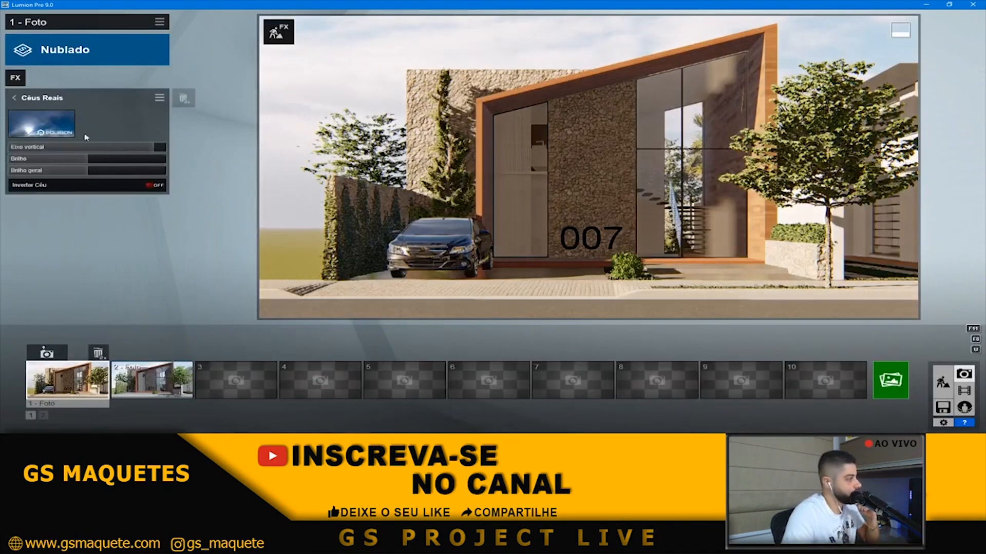
{"action": "left_click", "coordinate": [58, 120]}
{"action": "left_click", "coordinate": [318, 298]}
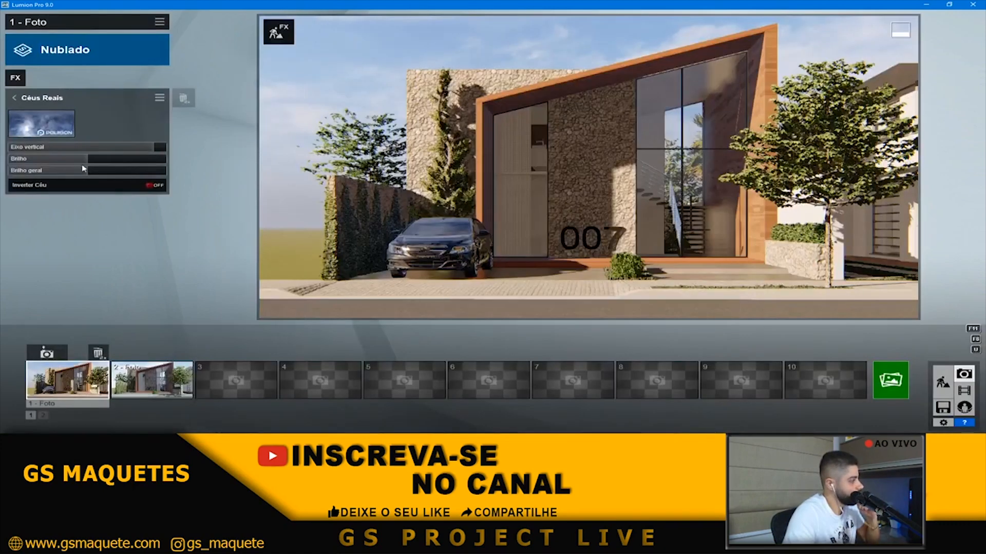
{"action": "left_click", "coordinate": [60, 129]}
{"action": "left_click", "coordinate": [431, 278]}
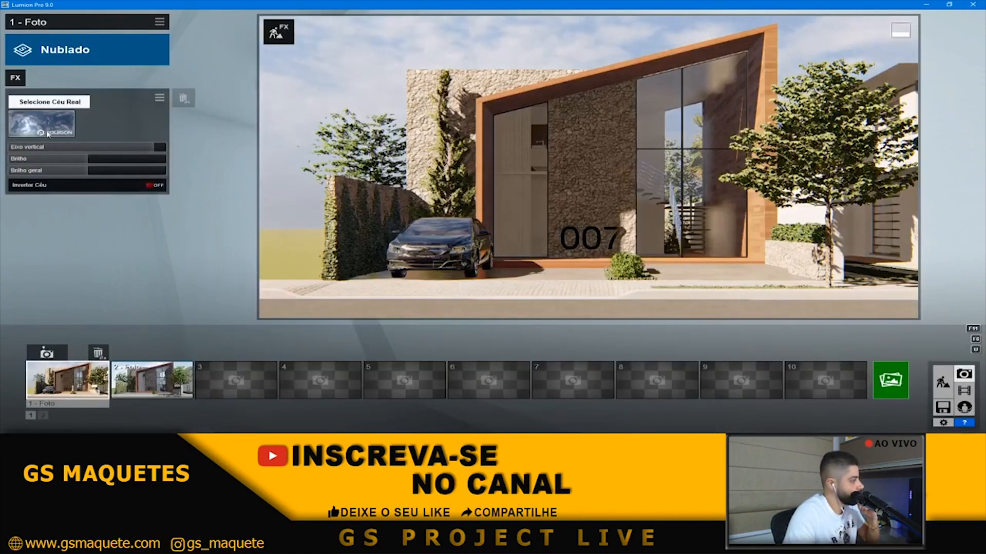
- Try the first Morning real sky and the Overcast 2 sky on photo 1
{"action": "left_click", "coordinate": [52, 128]}
{"action": "left_click", "coordinate": [431, 90]}
{"action": "left_click", "coordinate": [328, 149]}
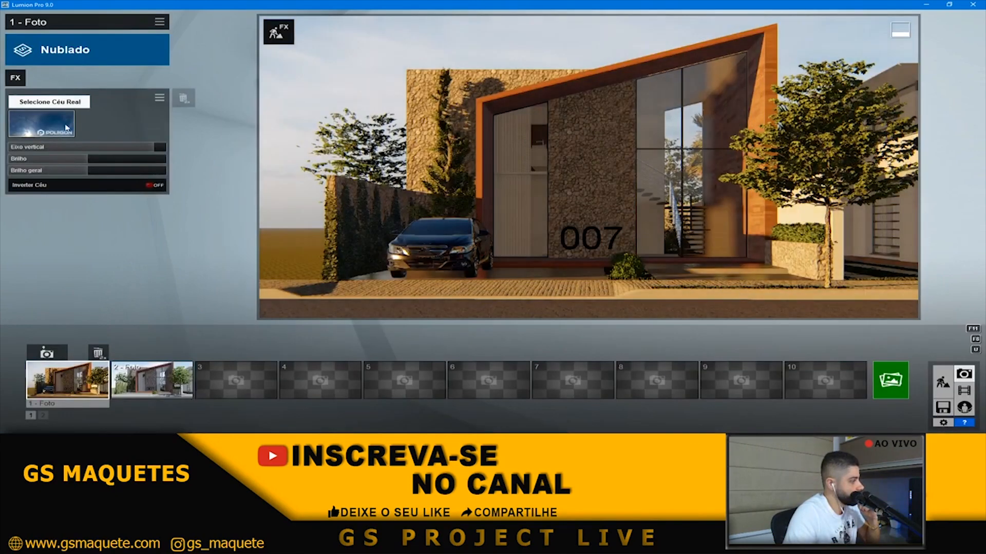
{"action": "left_click", "coordinate": [66, 128]}
{"action": "left_click", "coordinate": [513, 85]}
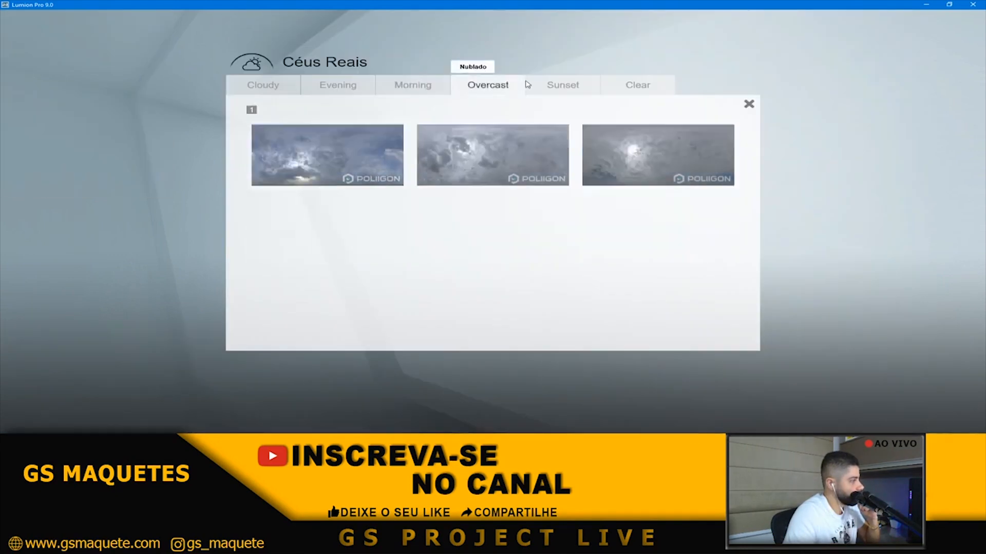
{"action": "left_click", "coordinate": [496, 152]}
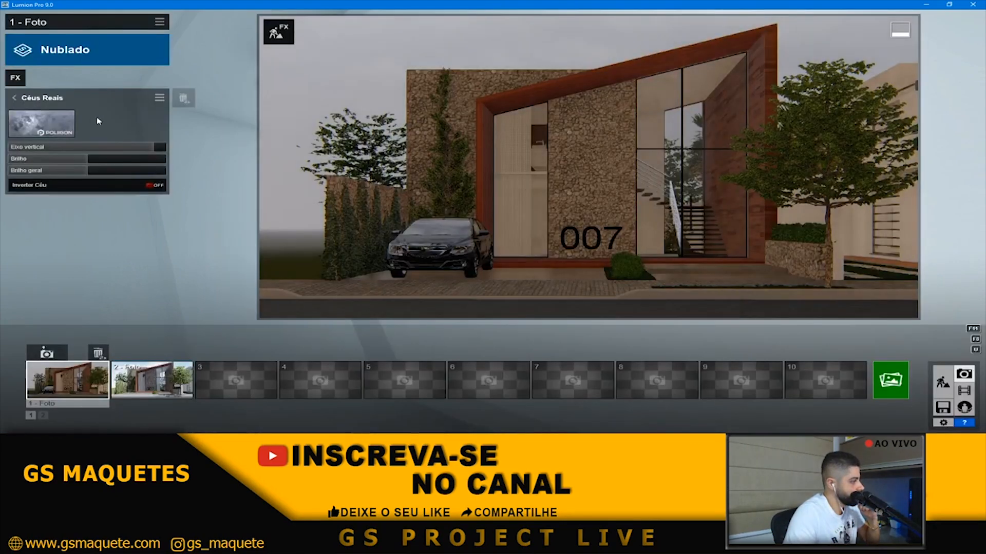
- Apply the first Overcast real sky to photo 1 and rotate its vertical axis to 180
{"action": "left_click", "coordinate": [32, 119]}
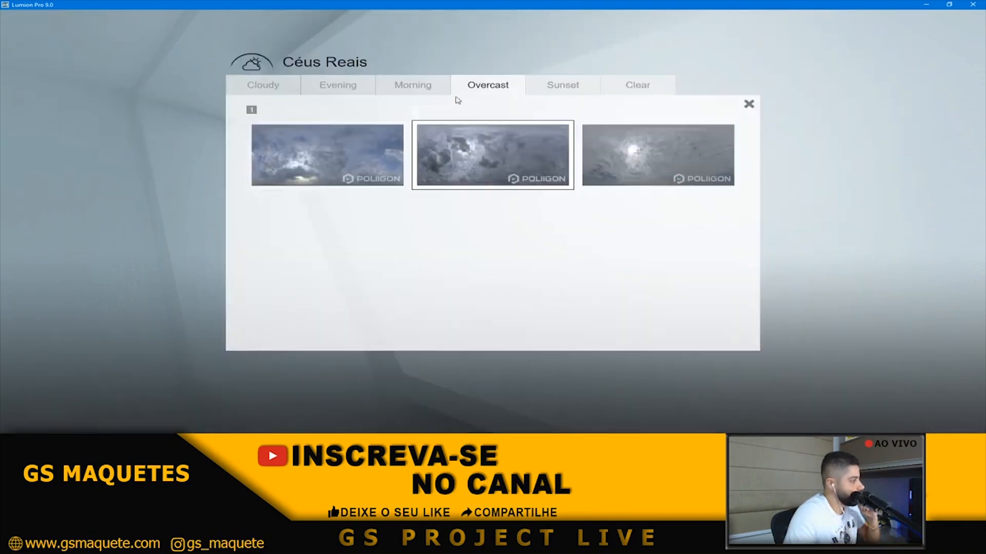
{"action": "left_click", "coordinate": [331, 158]}
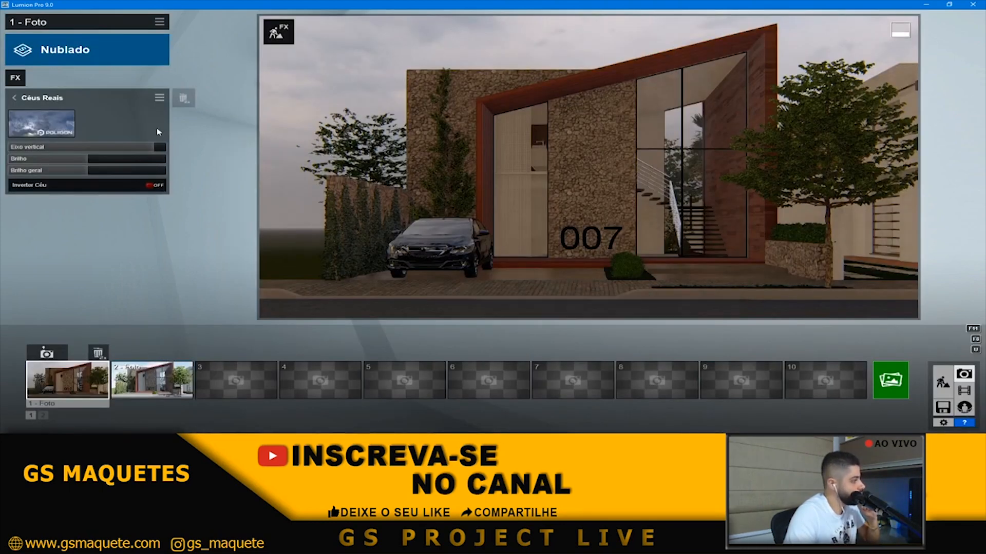
{"action": "left_click_drag", "start_coordinate": [151, 153], "coordinate": [77, 181]}
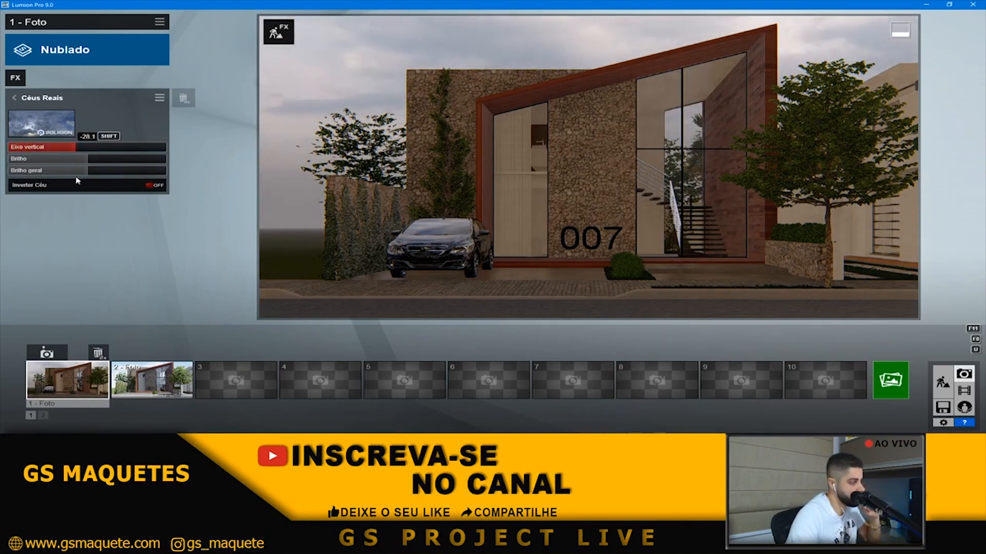
{"action": "left_click_drag", "start_coordinate": [82, 162], "coordinate": [176, 150]}
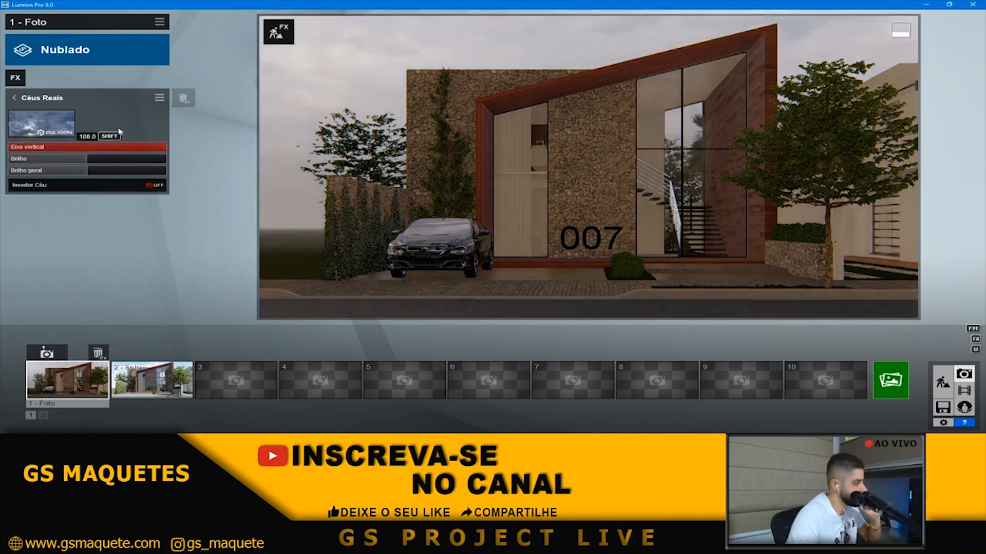
- Browse the Clear and Evening real skies and try the eighth Cloudy sky on photo 1
{"action": "left_click", "coordinate": [58, 128]}
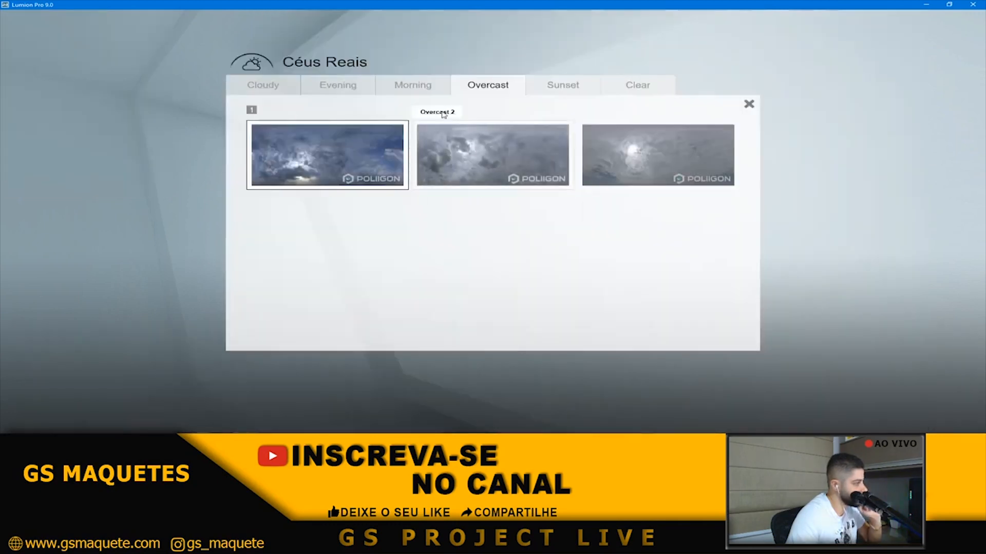
{"action": "left_click", "coordinate": [648, 87]}
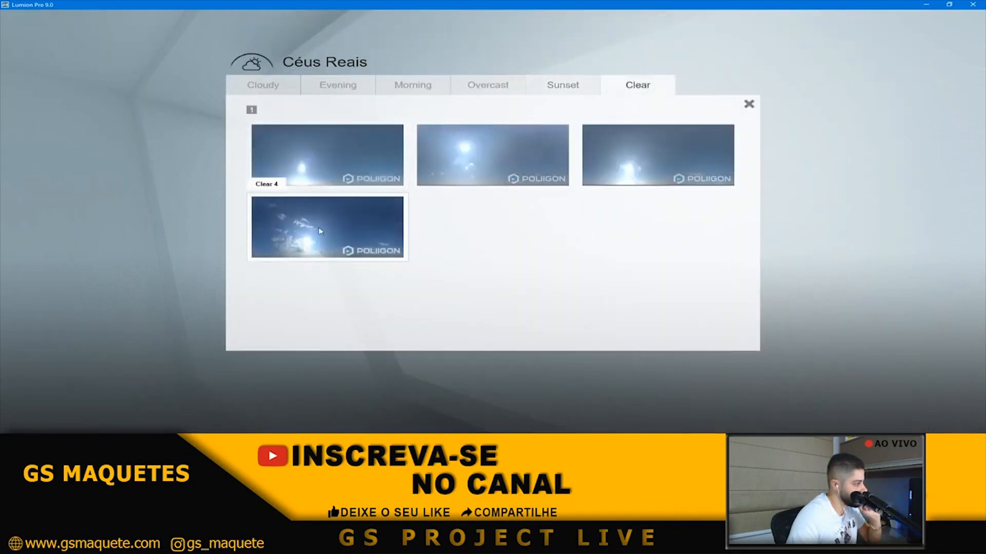
{"action": "left_click", "coordinate": [341, 88]}
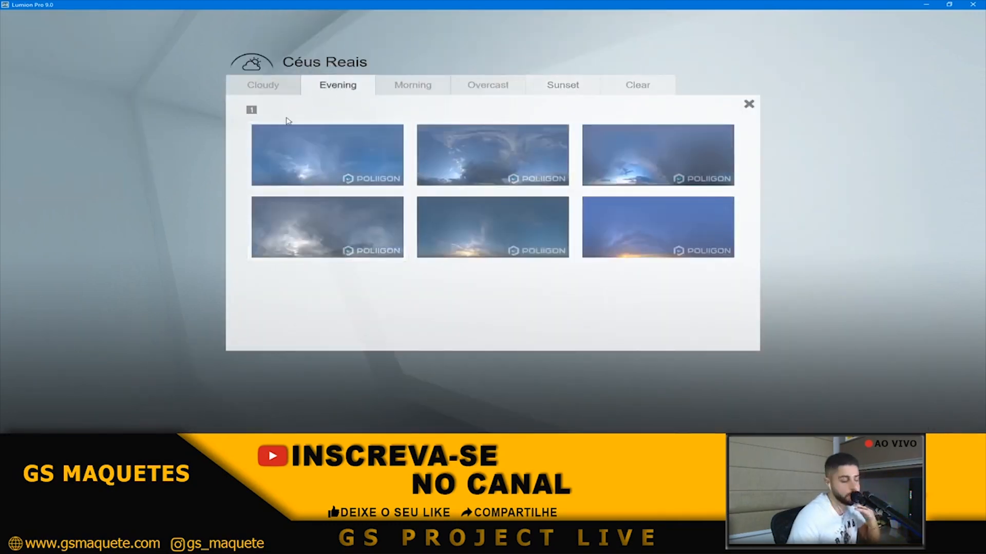
{"action": "left_click", "coordinate": [287, 93]}
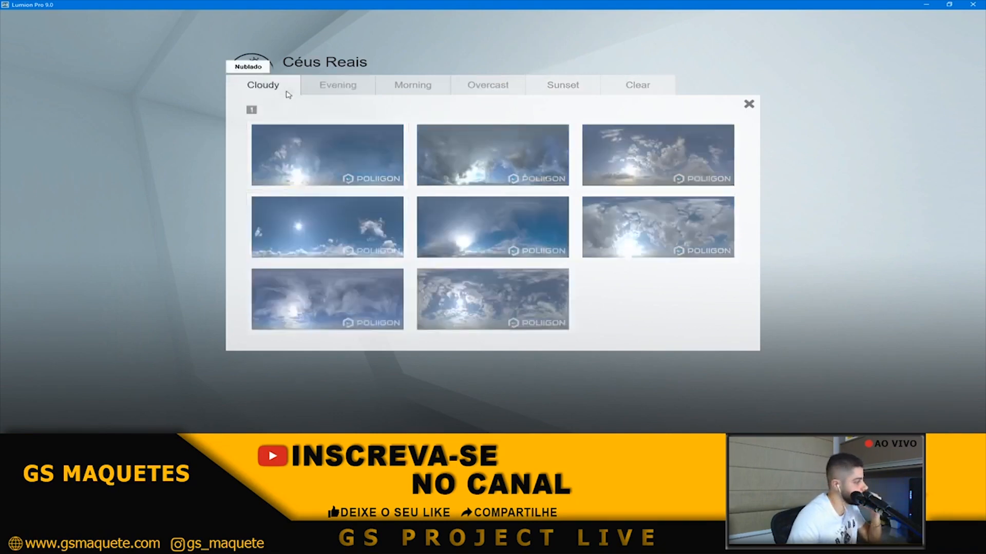
{"action": "left_click", "coordinate": [514, 306]}
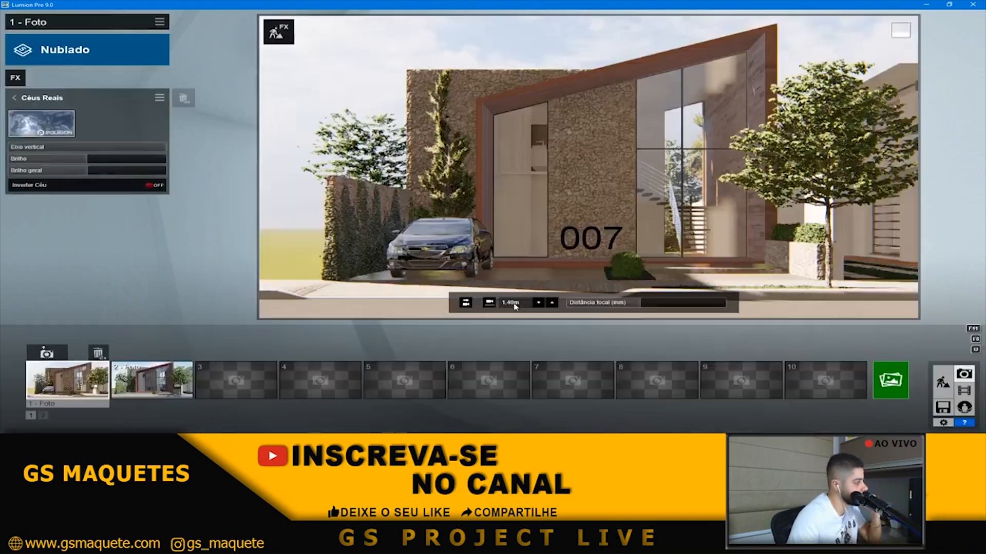
- Apply the Evening 4 real sky to photo 1
{"action": "left_click", "coordinate": [41, 123]}
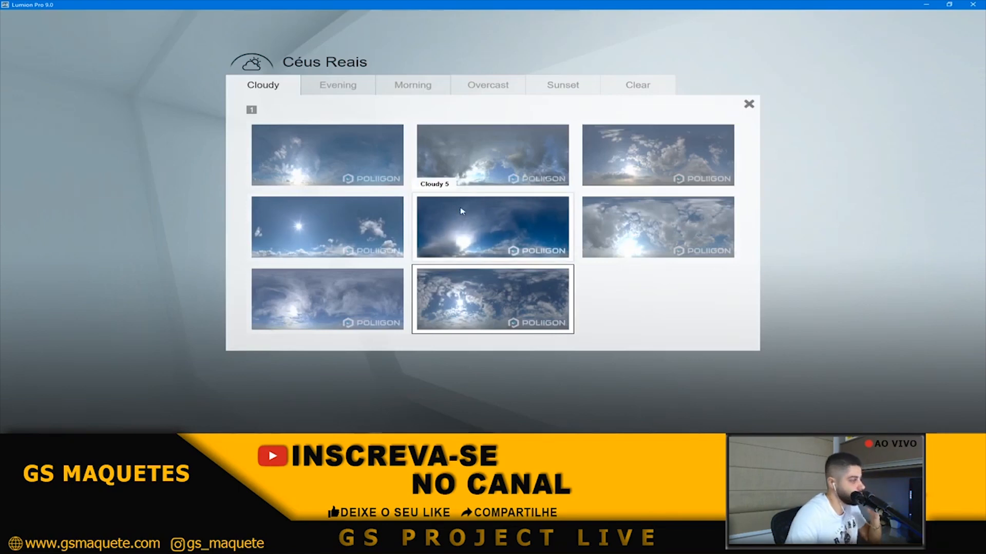
{"action": "left_click", "coordinate": [359, 90]}
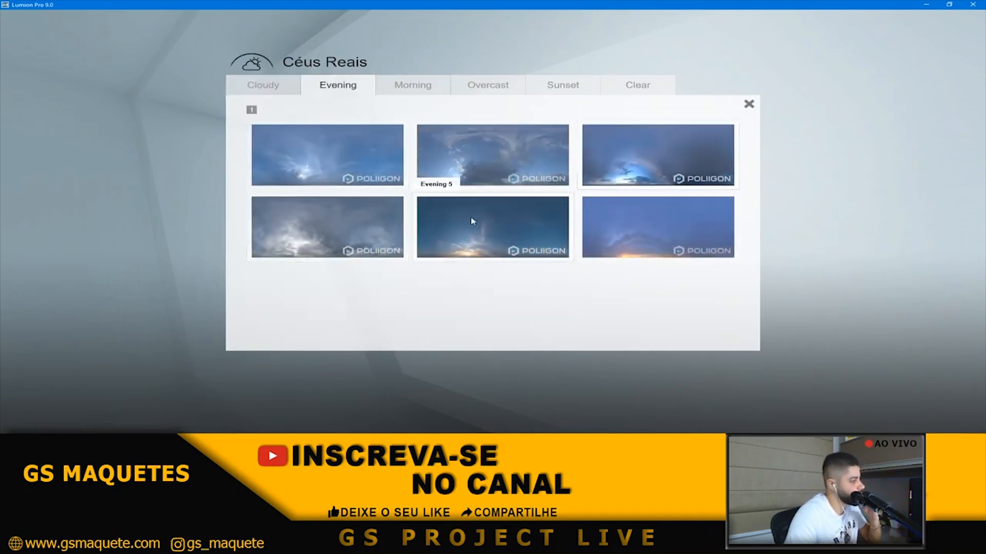
{"action": "left_click", "coordinate": [400, 235]}
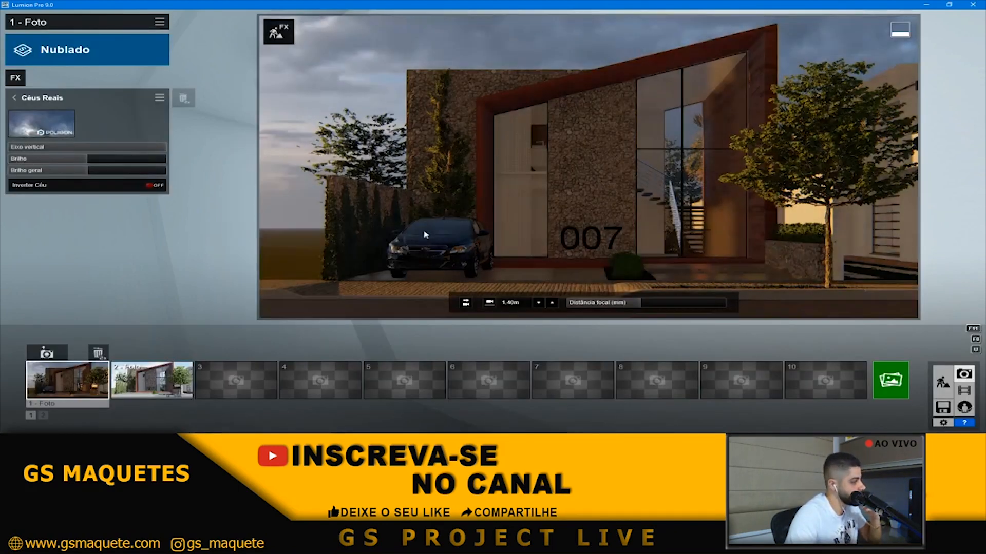
{"action": "mouse_move", "coordinate": [139, 145]}
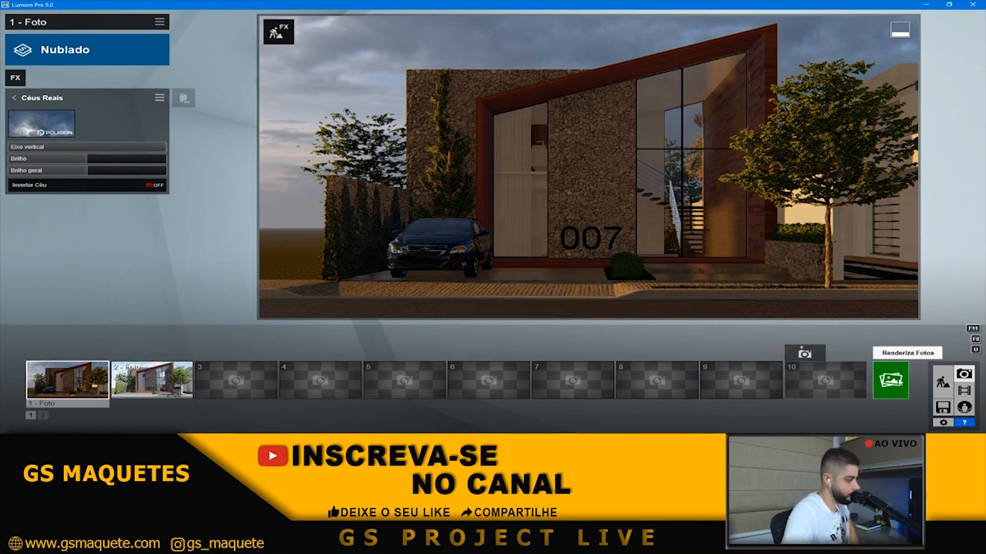
- Render the current photo at the 1920x1080 desktop size as a JPG named teste and close the finished render
{"action": "left_click", "coordinate": [891, 380]}
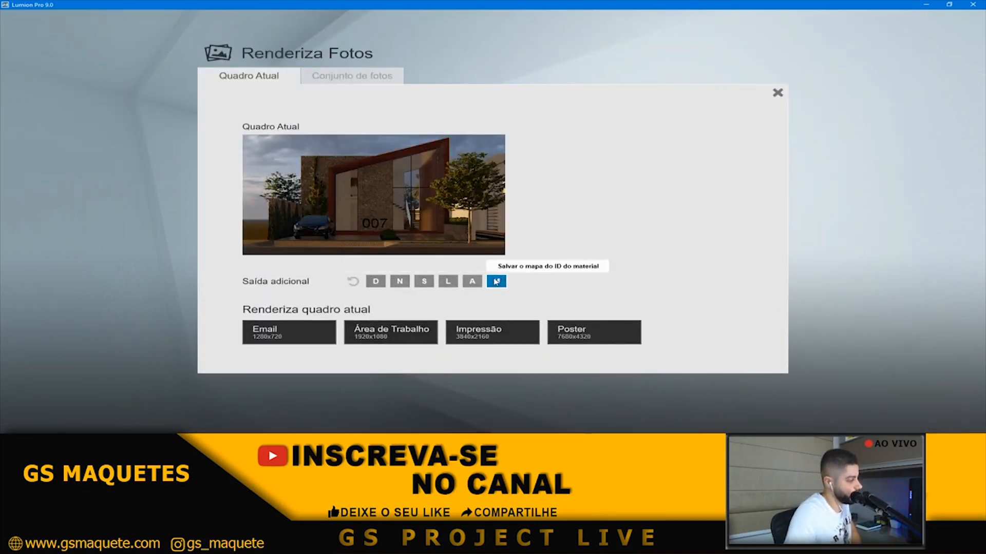
{"action": "left_click", "coordinate": [412, 335]}
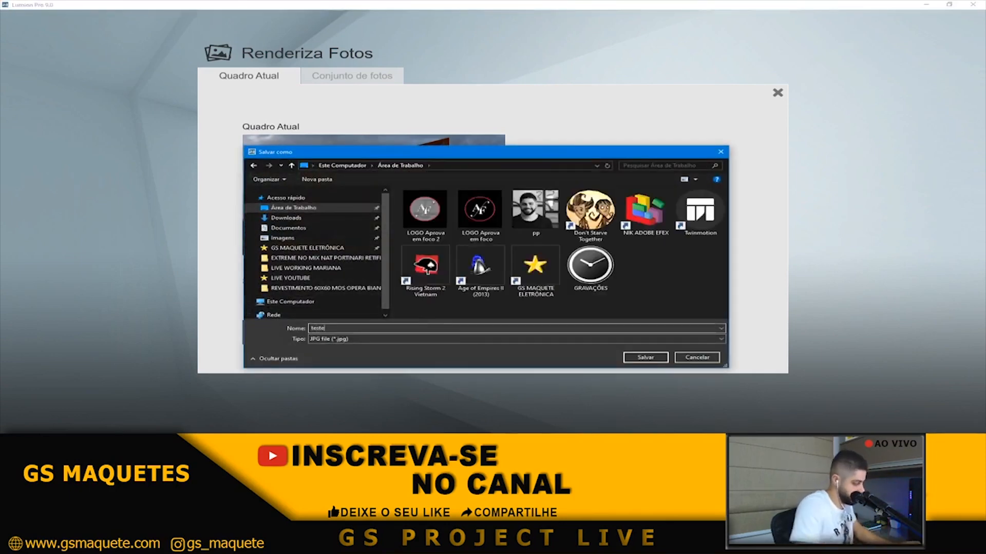
{"action": "key", "text": "Return"}
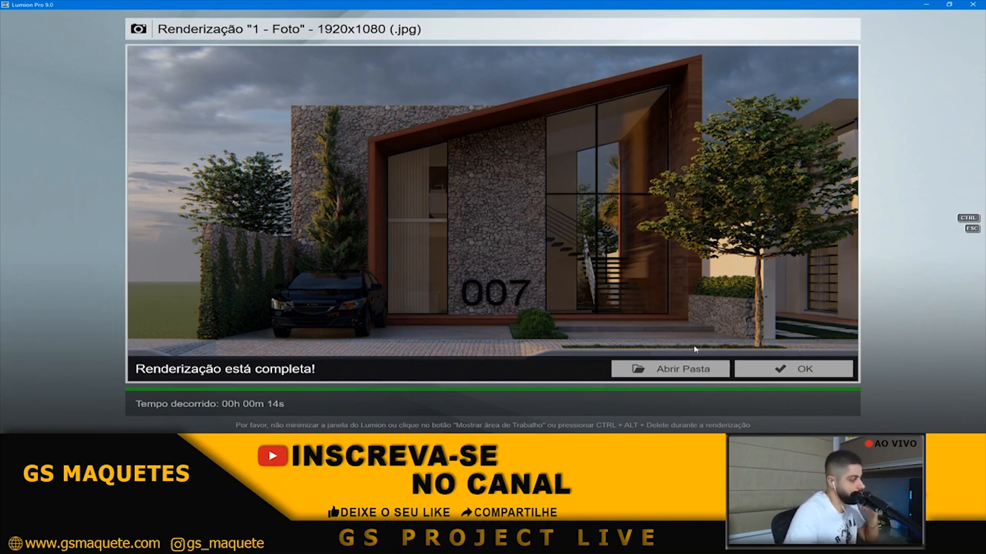
{"action": "left_click", "coordinate": [802, 370]}
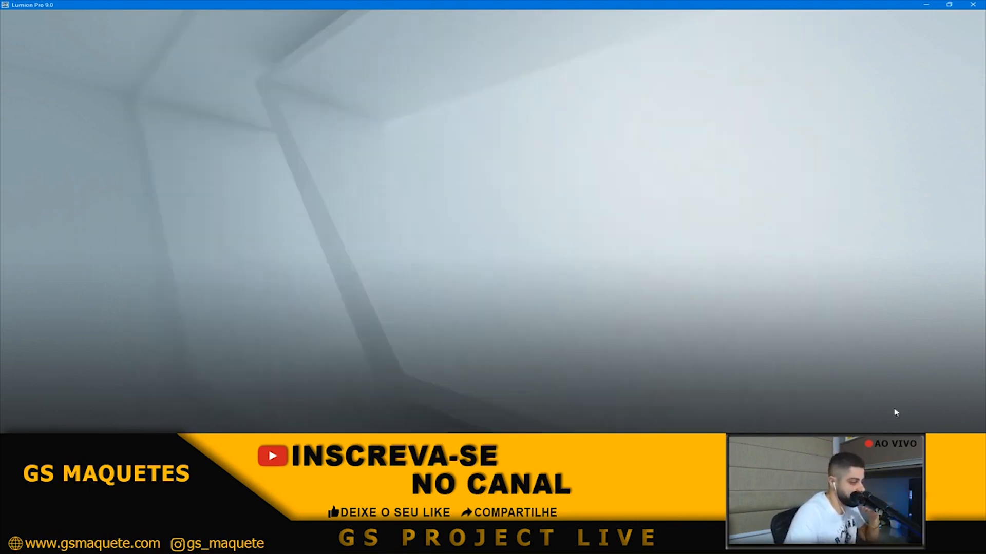
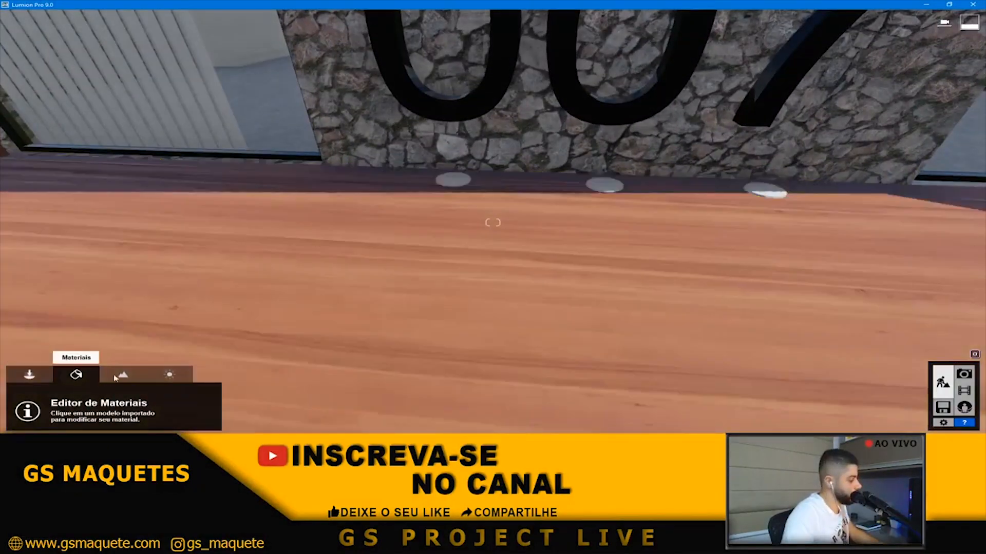
- Swing the build-mode sun round to the south and lower it towards the horizon for dim light on the facade
{"action": "key", "text": "s"}
{"action": "left_click", "coordinate": [175, 376]}
{"action": "key", "text": "s"}
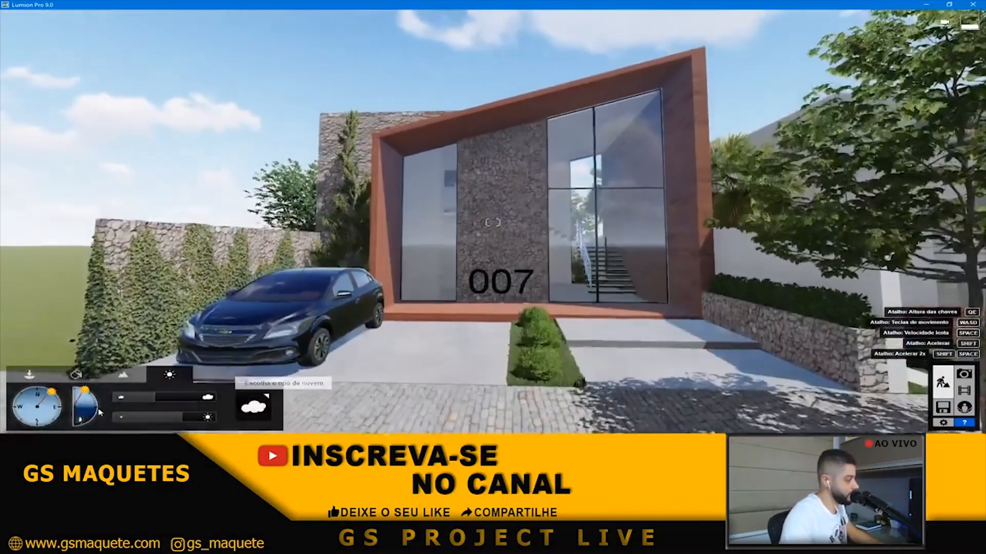
{"action": "mouse_move", "coordinate": [85, 391]}
{"action": "left_mouse_down"}
{"action": "mouse_move", "coordinate": [100, 402]}
{"action": "mouse_move", "coordinate": [21, 399]}
{"action": "mouse_move", "coordinate": [30, 425]}
{"action": "left_mouse_up"}
{"action": "key", "text": "s"}
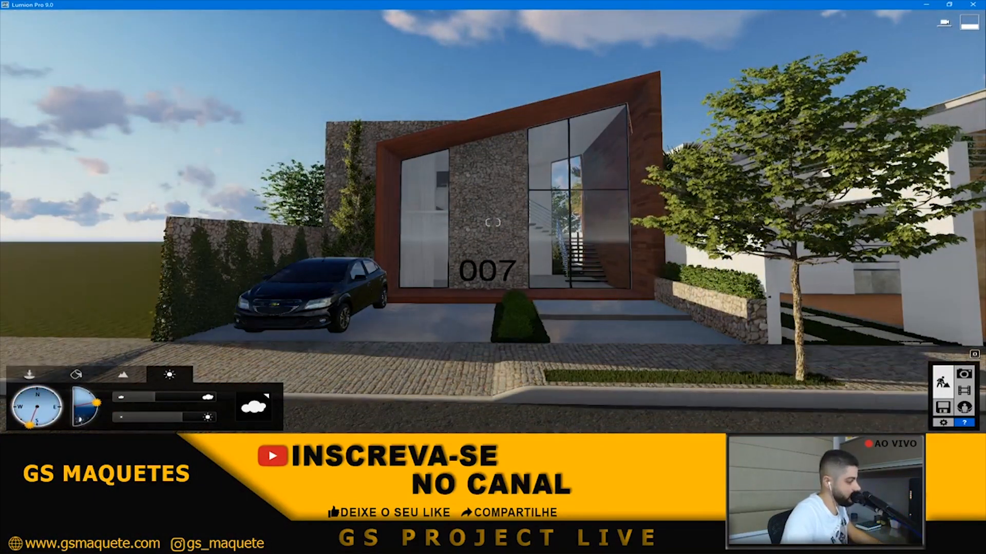
{"action": "left_click_drag", "start_coordinate": [101, 408], "coordinate": [102, 409]}
- Examine the materials of the round floor lights beneath the 007 number with the material editor
{"action": "right_click_drag", "start_coordinate": [407, 350], "coordinate": [494, 251]}
{"action": "key", "text": "s"}
{"action": "key", "text": "w"}
{"action": "key", "text": "q"}
{"action": "key", "text": "w"}
{"action": "key", "text": "w"}
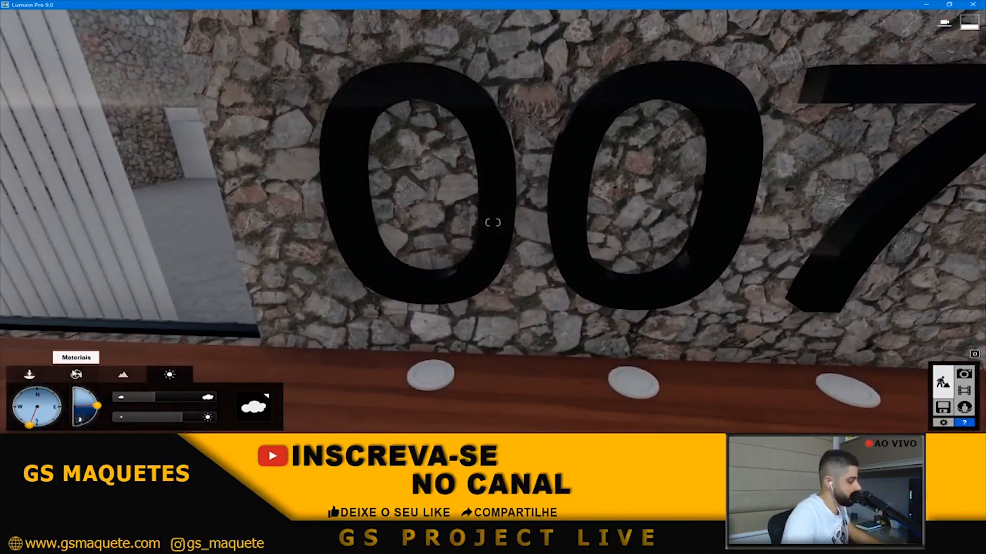
{"action": "left_click", "coordinate": [76, 375]}
{"action": "key", "text": "s"}
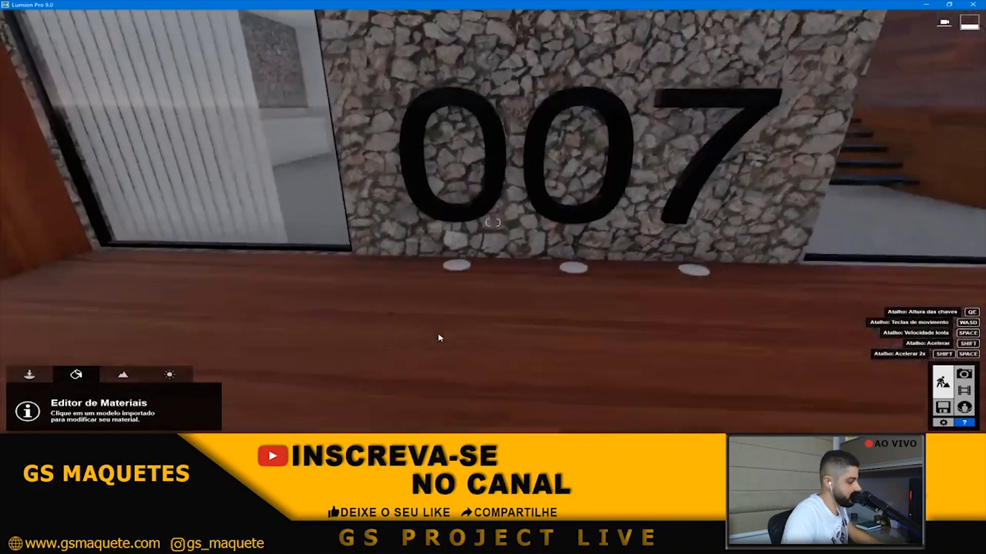
{"action": "key", "text": "w"}
{"action": "key", "text": "q"}
{"action": "key", "text": "e"}
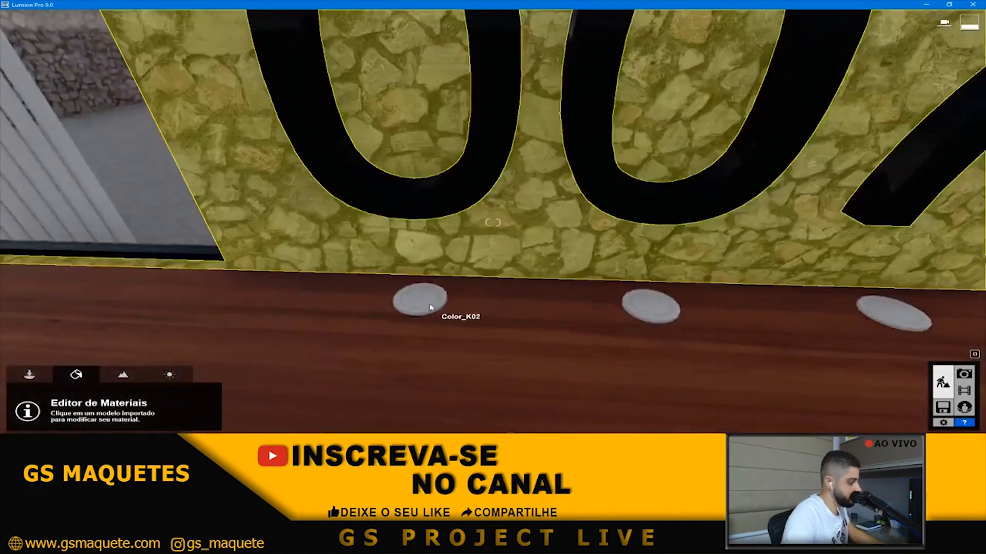
- Switch to the MODELAGEM MARIANA model in SketchUp and select an inner face of one round floor light beneath the 007 number
{"action": "mouse_move", "coordinate": [314, 443]}
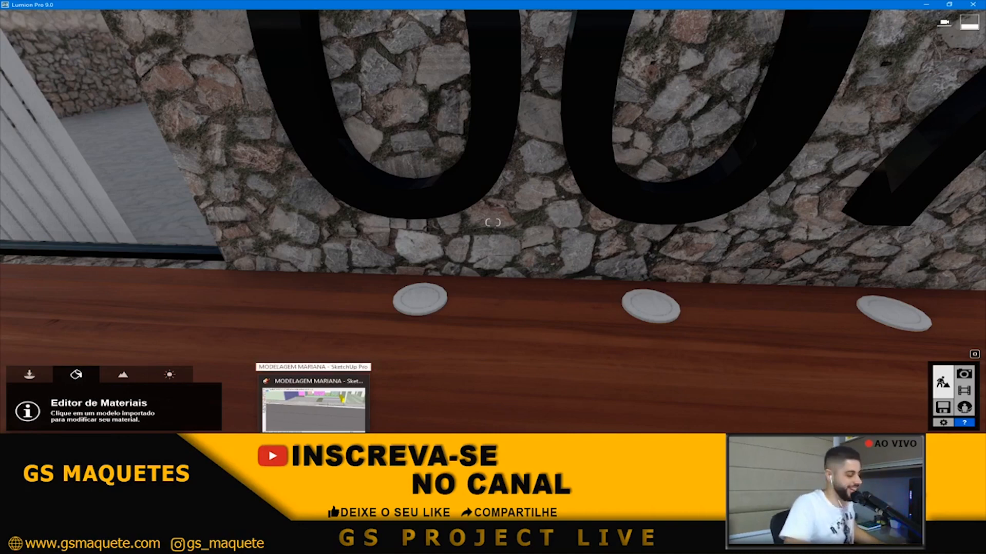
{"action": "left_click", "coordinate": [313, 408]}
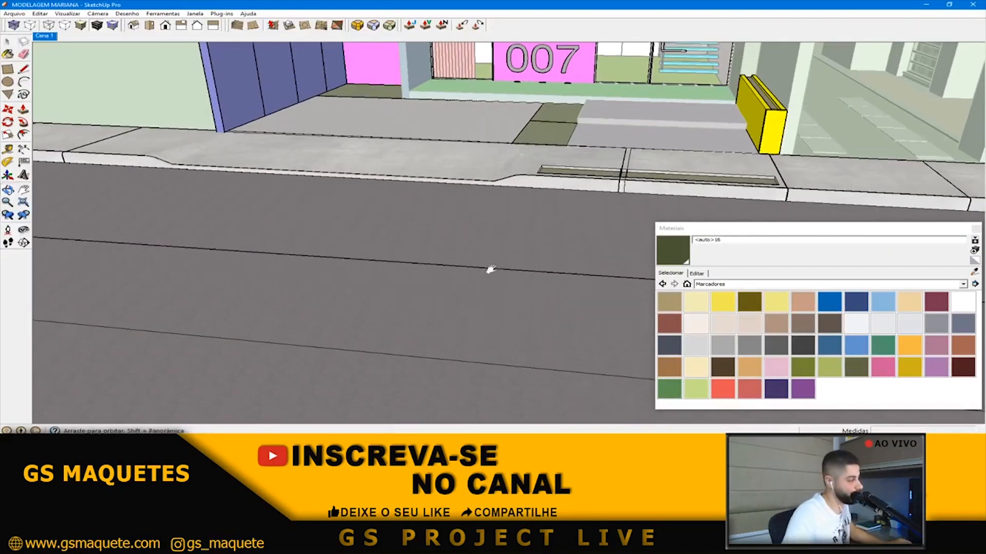
{"action": "middle_click_drag", "start_coordinate": [497, 189], "coordinate": [462, 242]}
{"action": "scroll", "coordinate": [456, 200], "scroll_direction": "up", "scroll_amount": 6}
{"action": "mouse_move", "coordinate": [431, 189]}
{"action": "middle_mouse_down"}
{"action": "mouse_move", "coordinate": [396, 241]}
{"action": "mouse_move", "coordinate": [519, 228]}
{"action": "middle_mouse_up"}
{"action": "scroll", "coordinate": [390, 240], "scroll_direction": "up", "scroll_amount": 4}
{"action": "scroll", "coordinate": [349, 234], "scroll_direction": "up", "scroll_amount": 6}
{"action": "scroll", "coordinate": [352, 260], "scroll_direction": "up", "scroll_amount": 5}
{"action": "key", "text": "space"}
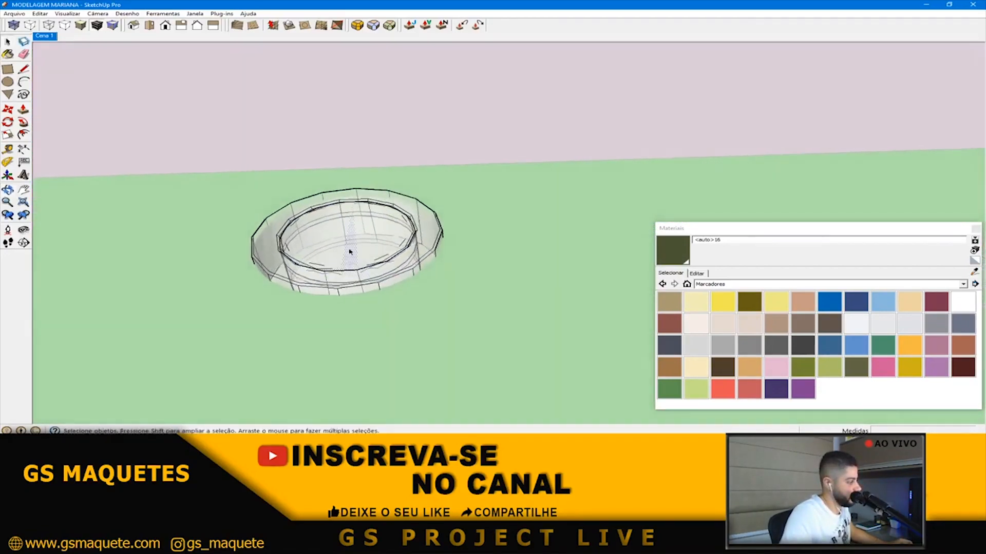
{"action": "scroll", "coordinate": [334, 228], "scroll_direction": "up", "scroll_amount": 3}
{"action": "middle_click_drag", "start_coordinate": [335, 229], "coordinate": [182, 257]}
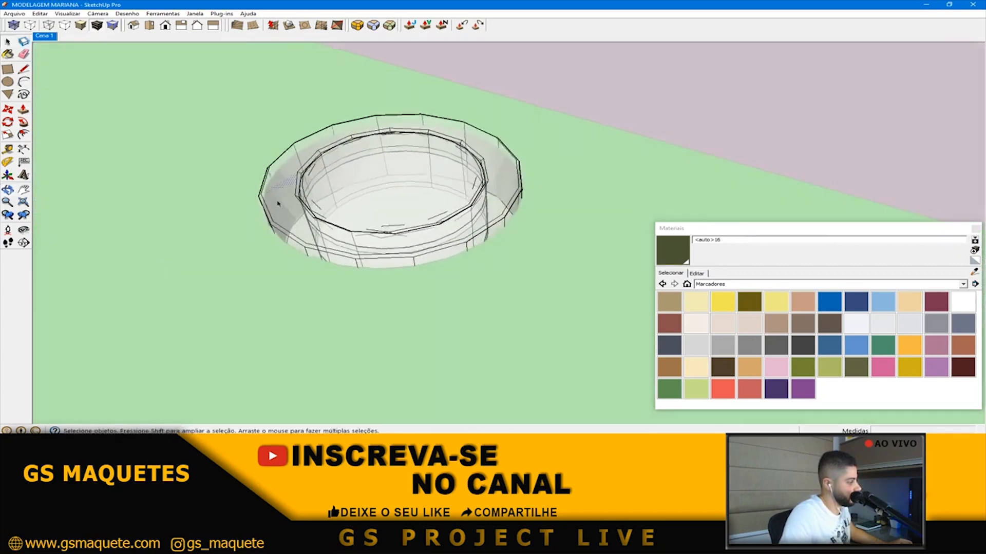
{"action": "scroll", "coordinate": [381, 173], "scroll_direction": "up", "scroll_amount": 4}
{"action": "mouse_move", "coordinate": [380, 173]}
{"action": "middle_mouse_down"}
{"action": "mouse_move", "coordinate": [694, 149]}
{"action": "mouse_move", "coordinate": [495, 265]}
{"action": "middle_mouse_up"}
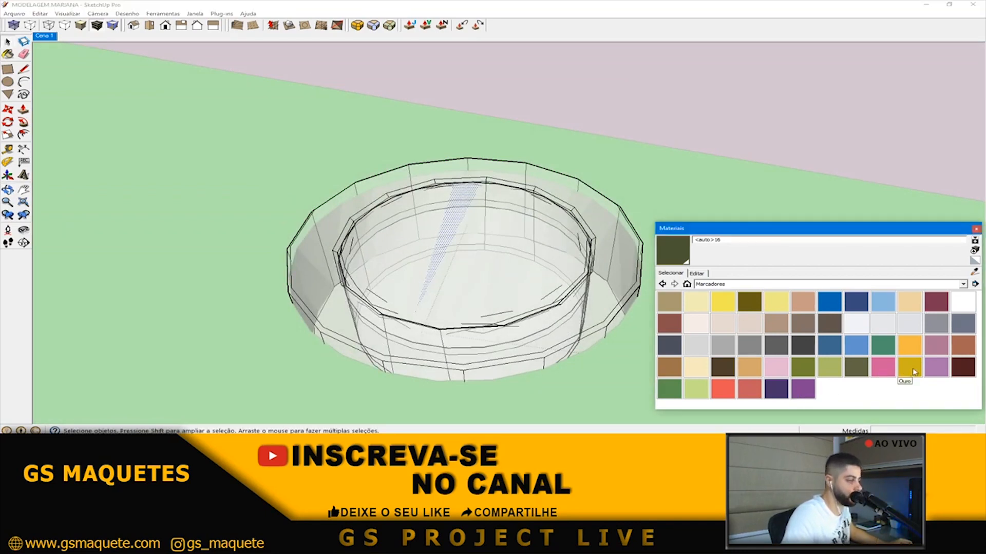
- Paint the first facets of the floor light's inner disc with the Ouro colour from the Marcadores collection
{"action": "left_click", "coordinate": [909, 367]}
{"action": "left_click", "coordinate": [529, 246]}
{"action": "left_click", "coordinate": [493, 249]}
{"action": "left_click", "coordinate": [480, 241]}
{"action": "left_click", "coordinate": [411, 241]}
{"action": "left_click", "coordinate": [376, 224]}
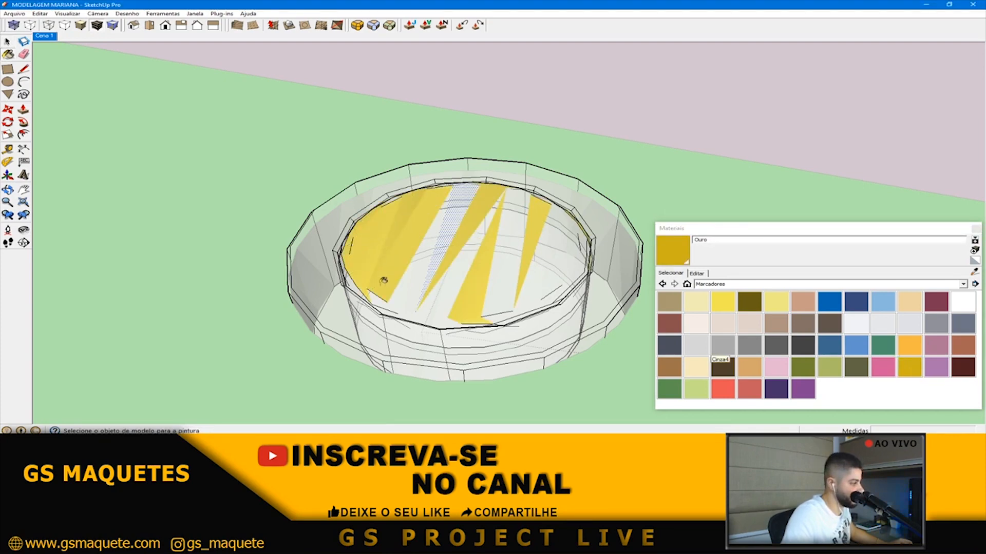
- Fill the remaining large facets of the floor light's inner disc with Ouro
{"action": "middle_click_drag", "start_coordinate": [382, 279], "coordinate": [620, 306]}
{"action": "scroll", "coordinate": [382, 277], "scroll_direction": "up", "scroll_amount": 2}
{"action": "left_click", "coordinate": [363, 261]}
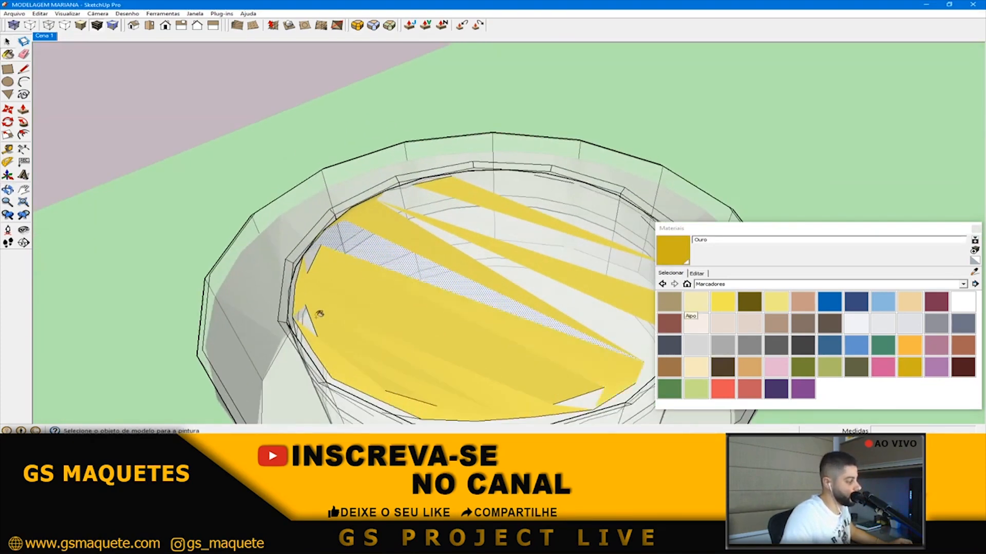
{"action": "left_click", "coordinate": [359, 244]}
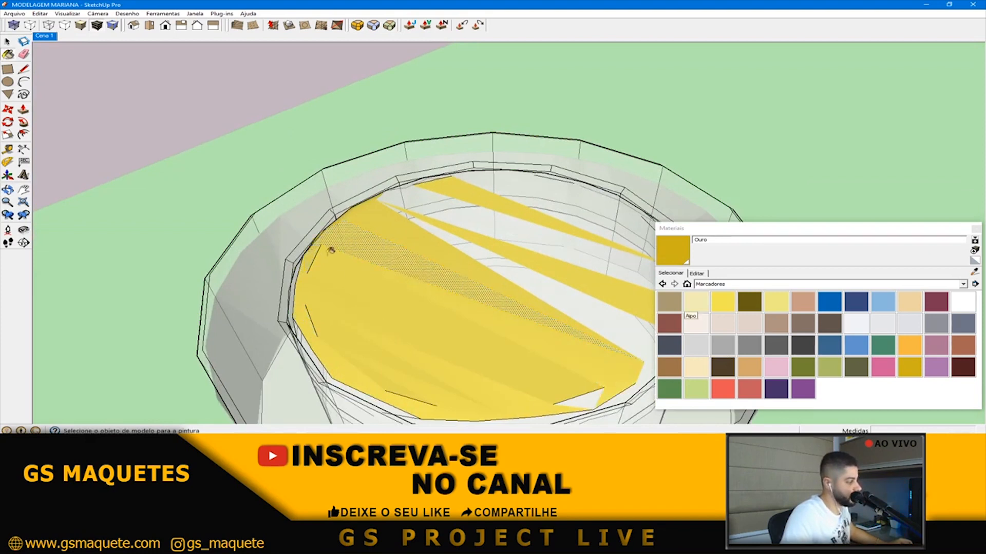
{"action": "left_click", "coordinate": [486, 252]}
{"action": "left_click", "coordinate": [534, 240]}
{"action": "left_click", "coordinate": [553, 205]}
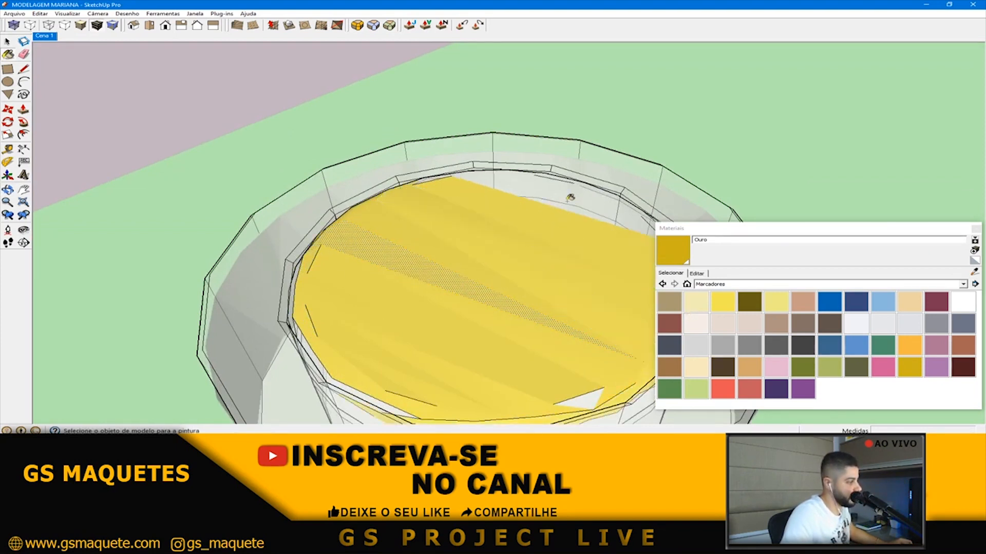
{"action": "left_click", "coordinate": [570, 198]}
{"action": "left_click", "coordinate": [571, 199]}
- Paint the leftover slivers along the inner disc's rim with Ouro and check the fixture from all sides
{"action": "middle_click_drag", "start_coordinate": [598, 201], "coordinate": [516, 243], "text": "shift"}
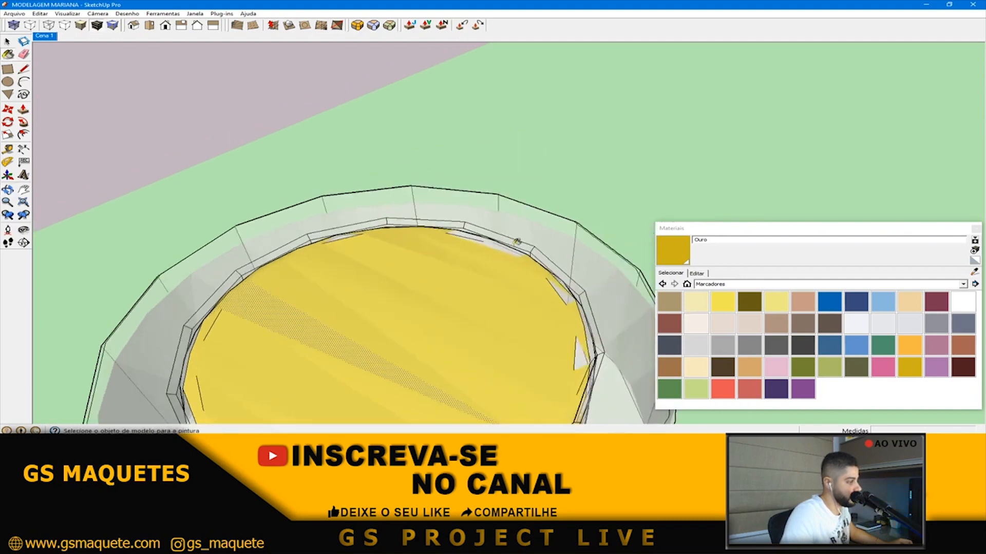
{"action": "scroll", "coordinate": [504, 246], "scroll_direction": "up", "scroll_amount": 3}
{"action": "left_click", "coordinate": [496, 246]}
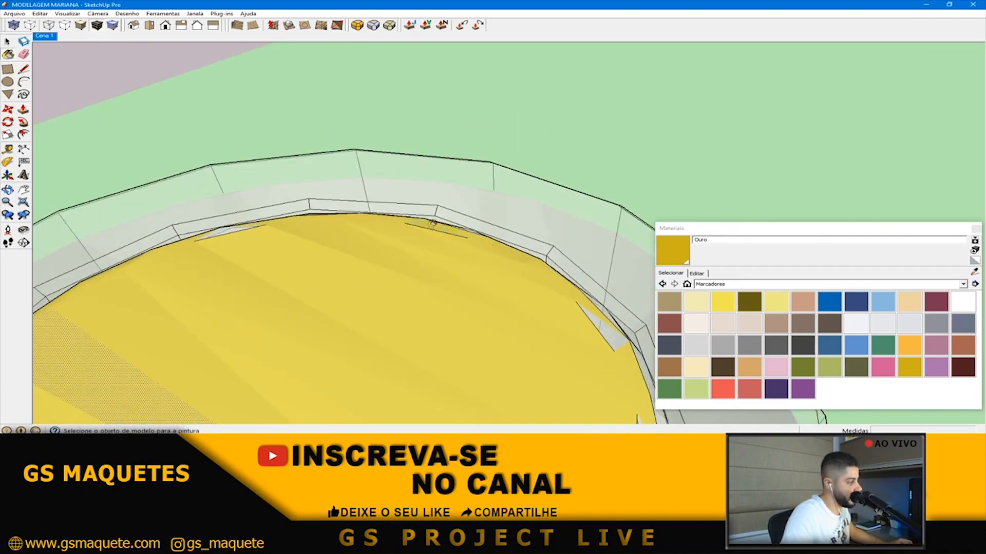
{"action": "middle_click_drag", "start_coordinate": [309, 284], "coordinate": [472, 280]}
{"action": "middle_click_drag", "start_coordinate": [618, 275], "coordinate": [515, 277]}
{"action": "scroll", "coordinate": [515, 277], "scroll_direction": "down", "scroll_amount": 10}
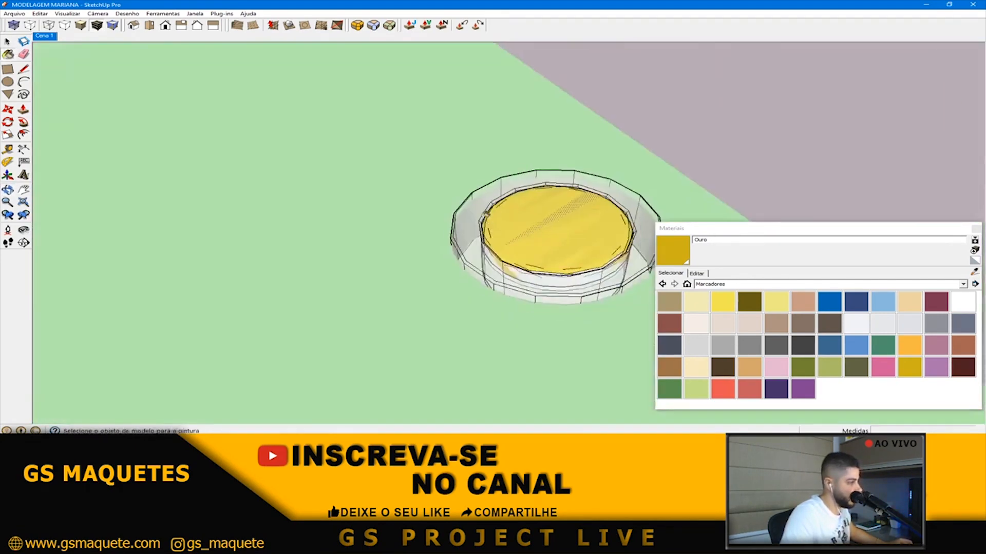
{"action": "mouse_move", "coordinate": [535, 240]}
{"action": "middle_mouse_down"}
{"action": "mouse_move", "coordinate": [510, 248]}
{"action": "mouse_move", "coordinate": [622, 233]}
{"action": "mouse_move", "coordinate": [472, 257]}
{"action": "mouse_move", "coordinate": [636, 189]}
{"action": "mouse_move", "coordinate": [425, 226]}
{"action": "mouse_move", "coordinate": [391, 277]}
{"action": "middle_mouse_up"}
{"action": "scroll", "coordinate": [391, 277], "scroll_direction": "up", "scroll_amount": 5}
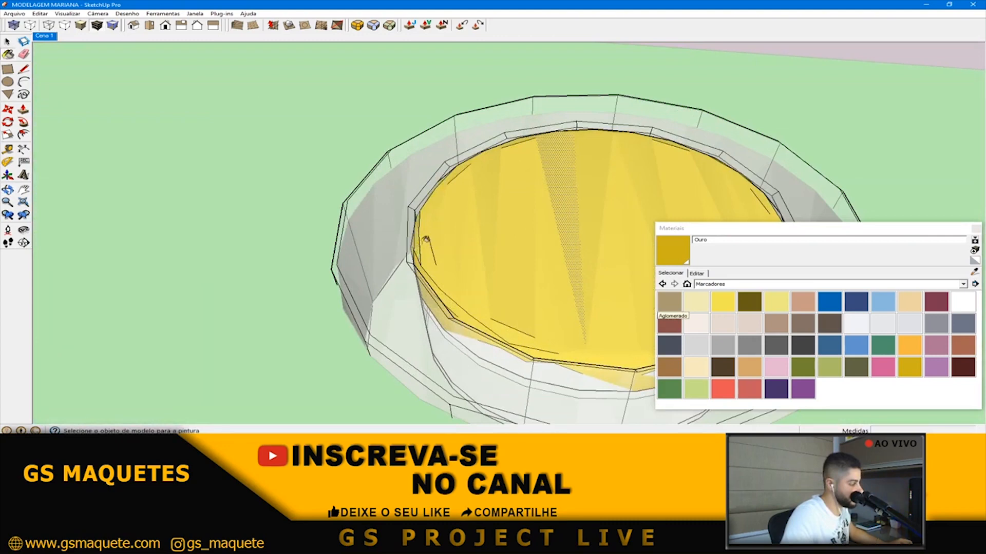
{"action": "scroll", "coordinate": [425, 239], "scroll_direction": "down", "scroll_amount": 5}
{"action": "mouse_move", "coordinate": [529, 282]}
{"action": "middle_mouse_down"}
{"action": "mouse_move", "coordinate": [756, 170]}
{"action": "mouse_move", "coordinate": [530, 297]}
{"action": "middle_mouse_up"}
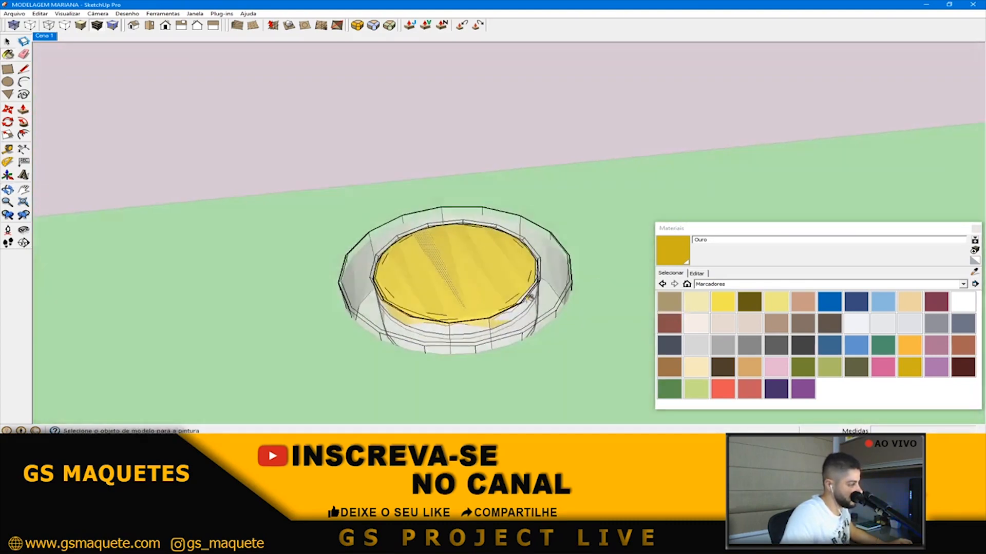
{"action": "scroll", "coordinate": [530, 296], "scroll_direction": "up", "scroll_amount": 3}
{"action": "scroll", "coordinate": [508, 235], "scroll_direction": "down", "scroll_amount": 3}
- Open the second round floor light beneath the 007 number for editing and paint the first facets of its inner disc with Ouro
{"action": "middle_click_drag", "start_coordinate": [508, 235], "coordinate": [445, 246]}
{"action": "scroll", "coordinate": [530, 285], "scroll_direction": "down", "scroll_amount": 4}
{"action": "scroll", "coordinate": [530, 285], "scroll_direction": "down", "scroll_amount": 2}
{"action": "middle_click_drag", "start_coordinate": [530, 285], "coordinate": [407, 276]}
{"action": "key", "text": "space"}
{"action": "scroll", "coordinate": [407, 275], "scroll_direction": "up", "scroll_amount": 2}
{"action": "double_click", "coordinate": [446, 272]}
{"action": "scroll", "coordinate": [446, 271], "scroll_direction": "up", "scroll_amount": 3}
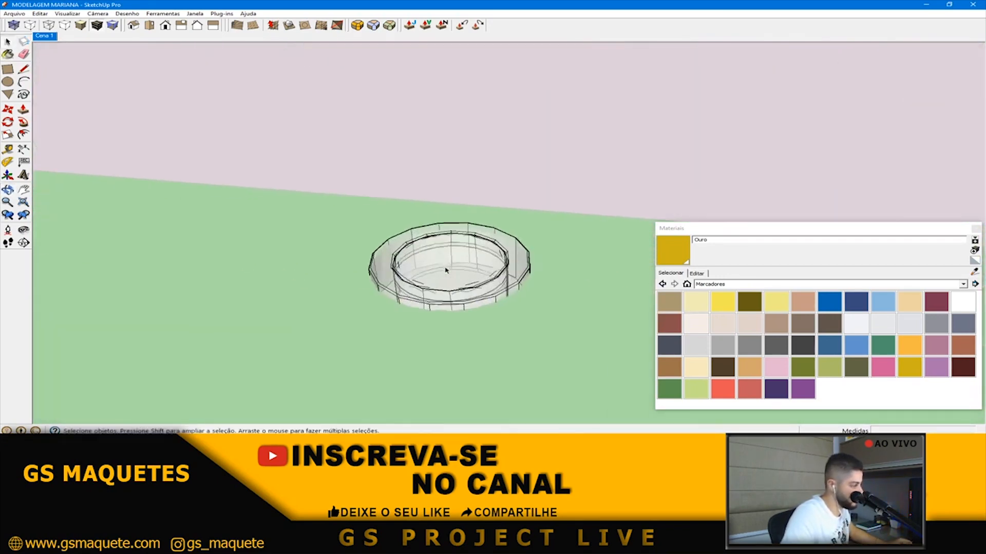
{"action": "left_click", "coordinate": [673, 250]}
{"action": "left_click", "coordinate": [450, 268]}
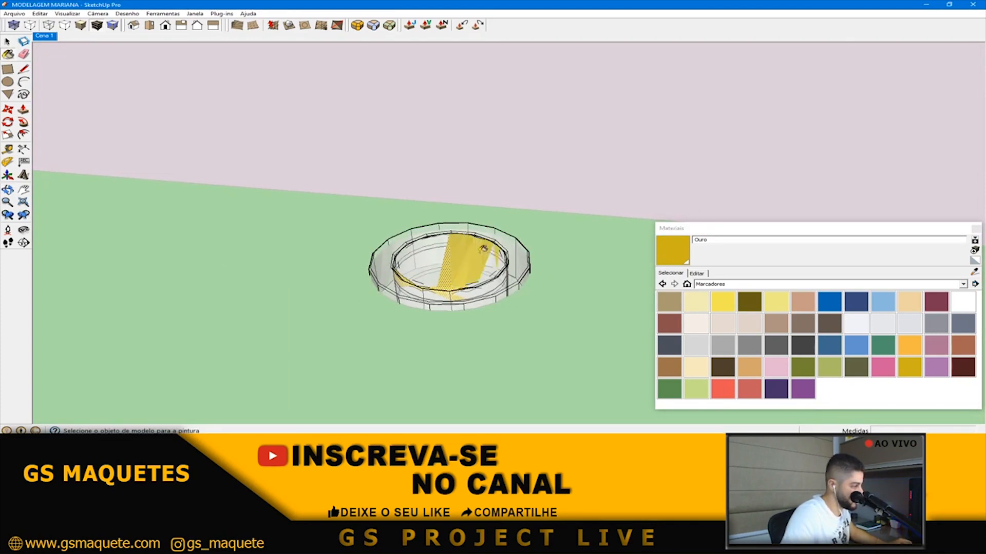
- Fill the rest of one half of the second floor light's inner disc with Ouro
{"action": "scroll", "coordinate": [484, 250], "scroll_direction": "up", "scroll_amount": 2}
{"action": "middle_click_drag", "start_coordinate": [497, 284], "coordinate": [523, 305]}
{"action": "scroll", "coordinate": [523, 305], "scroll_direction": "up", "scroll_amount": 2}
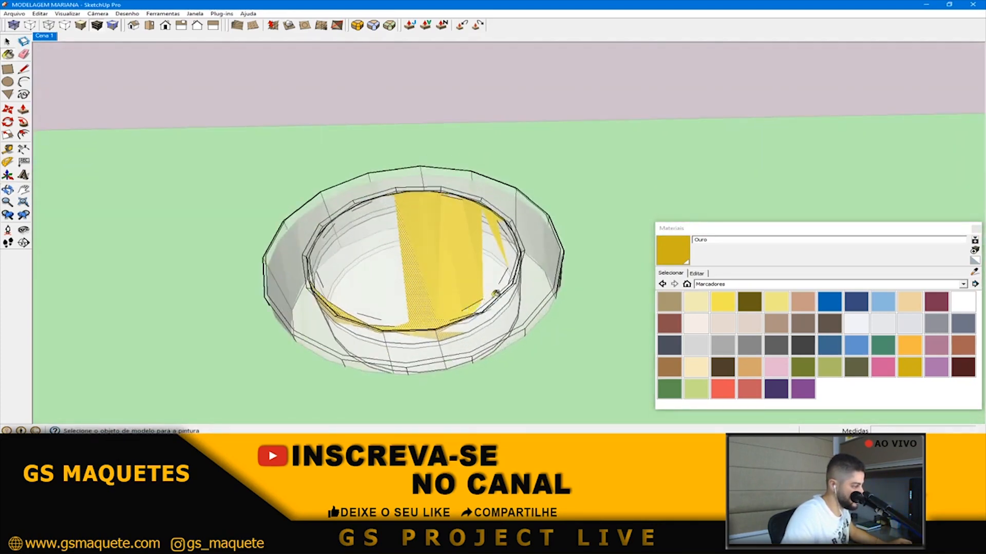
{"action": "left_click", "coordinate": [496, 290]}
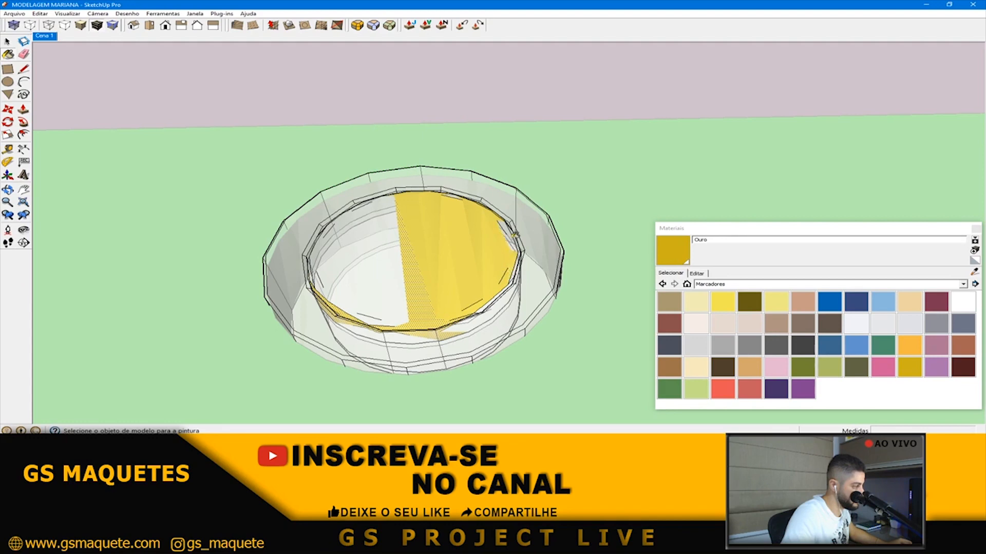
{"action": "middle_click_drag", "start_coordinate": [506, 222], "coordinate": [508, 257]}
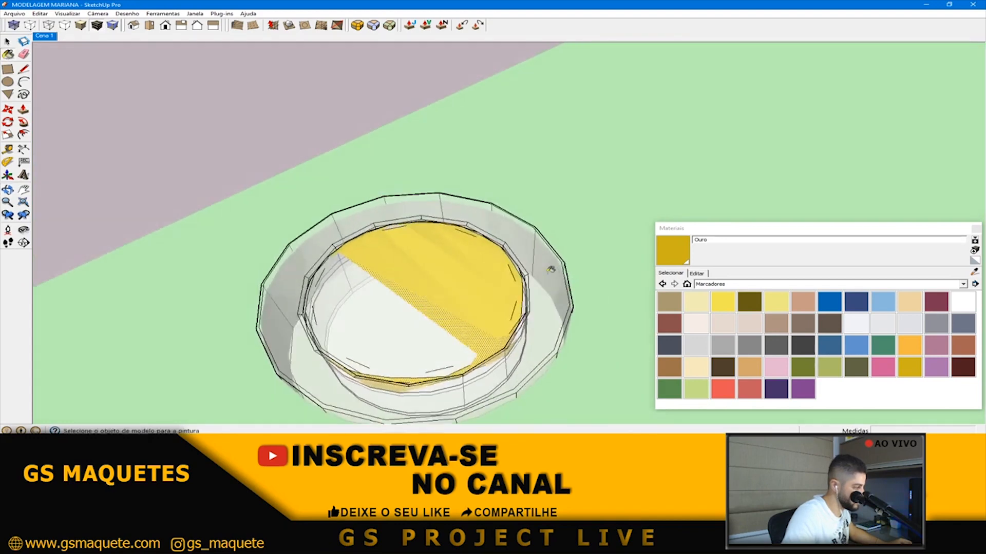
- Paint the central facets in the unpainted half of the second floor light's inner disc with Ouro
{"action": "scroll", "coordinate": [509, 259], "scroll_direction": "up", "scroll_amount": 3}
{"action": "mouse_move", "coordinate": [522, 321]}
{"action": "middle_mouse_down"}
{"action": "mouse_move", "coordinate": [466, 378]}
{"action": "mouse_move", "coordinate": [431, 312]}
{"action": "middle_mouse_up"}
{"action": "left_click", "coordinate": [433, 305]}
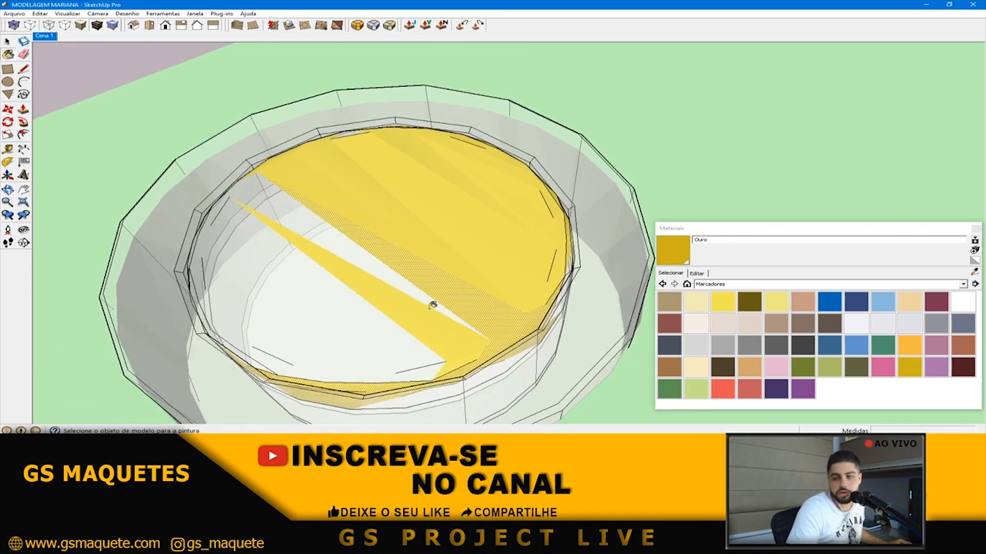
{"action": "scroll", "coordinate": [374, 229], "scroll_direction": "up", "scroll_amount": 3}
{"action": "left_click", "coordinate": [378, 230]}
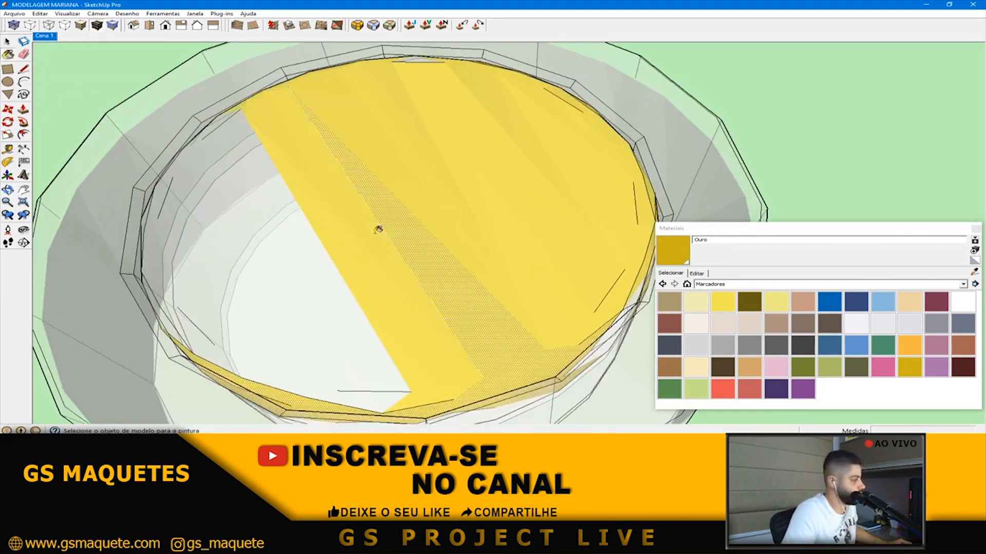
{"action": "left_click", "coordinate": [295, 218]}
{"action": "left_click", "coordinate": [272, 239]}
{"action": "left_click", "coordinate": [251, 257]}
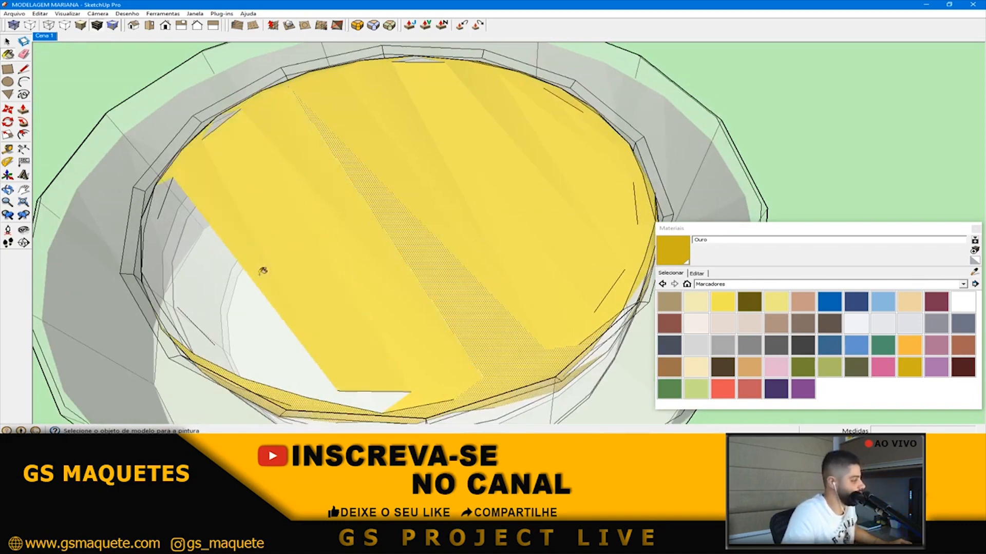
- Paint the last large facets and the near rim sliver of the second floor light's disc with Ouro
{"action": "middle_click_drag", "start_coordinate": [300, 318], "coordinate": [329, 264], "text": "shift"}
{"action": "left_click", "coordinate": [282, 257]}
{"action": "left_click", "coordinate": [255, 242]}
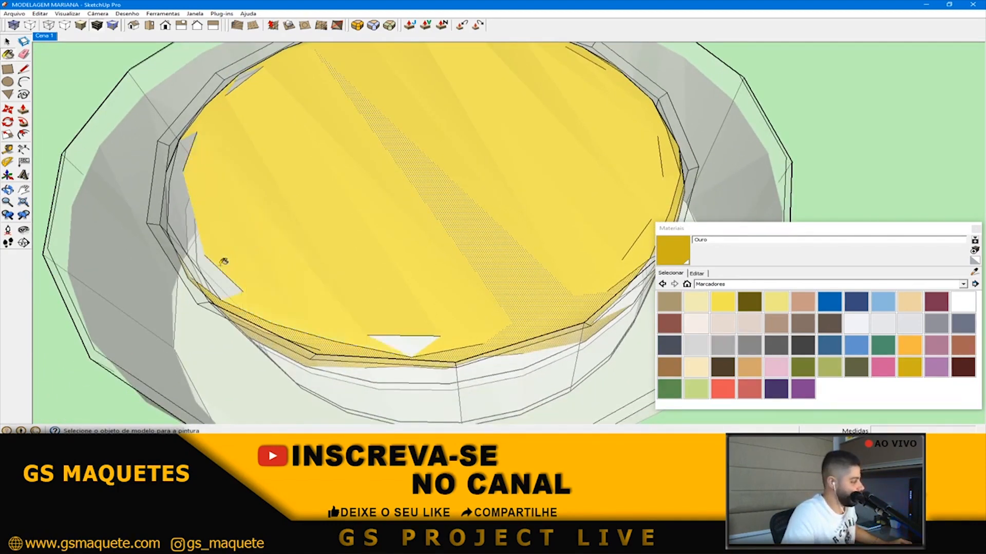
{"action": "middle_click_drag", "start_coordinate": [222, 274], "coordinate": [300, 272], "text": "shift"}
{"action": "left_click", "coordinate": [314, 268]}
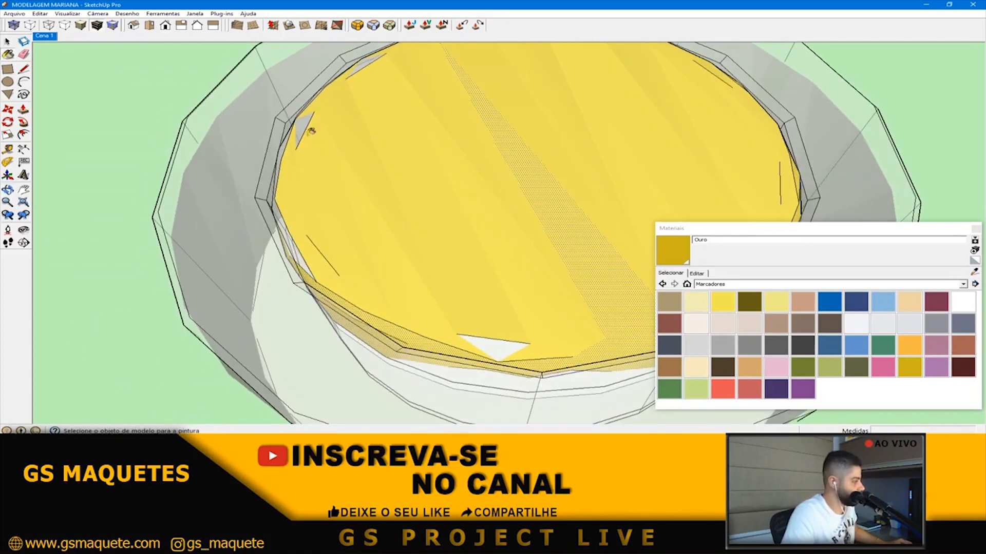
- Paint the small slivers left along the second disc's rim with Ouro and check the fixture from several sides
{"action": "middle_click_drag", "start_coordinate": [499, 199], "coordinate": [497, 317]}
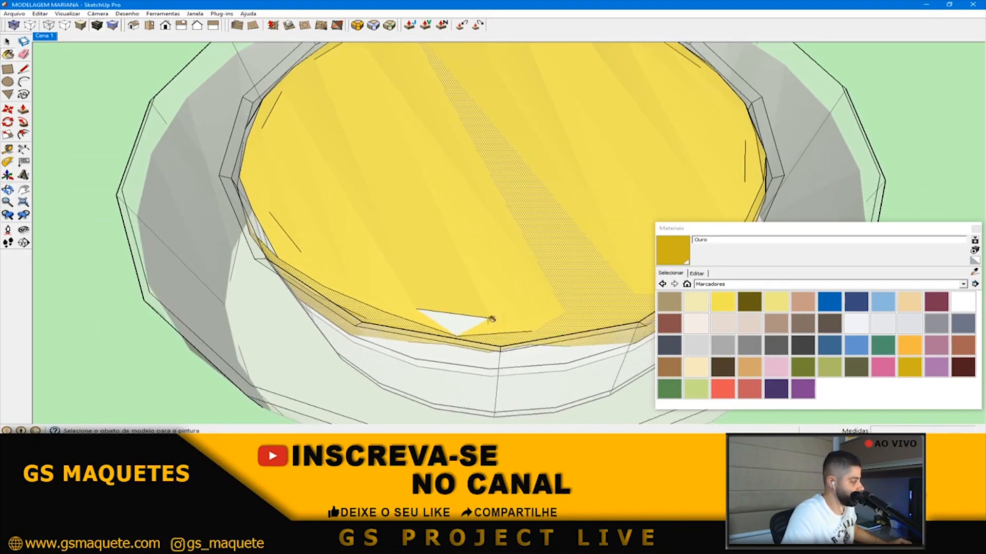
{"action": "middle_click_drag", "start_coordinate": [322, 240], "coordinate": [309, 281]}
{"action": "scroll", "coordinate": [267, 181], "scroll_direction": "up", "scroll_amount": 3}
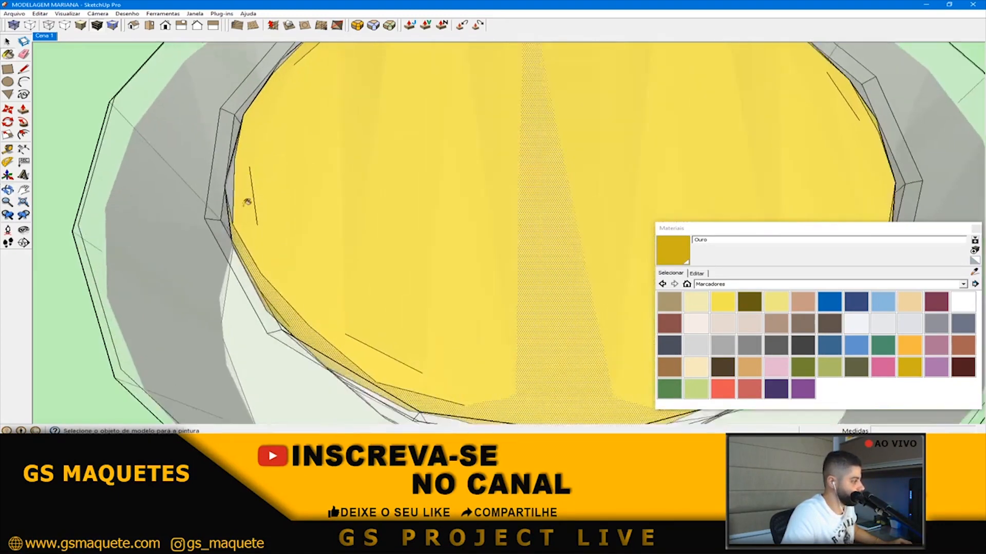
{"action": "middle_click_drag", "start_coordinate": [247, 180], "coordinate": [287, 204]}
{"action": "scroll", "coordinate": [330, 249], "scroll_direction": "down", "scroll_amount": 6}
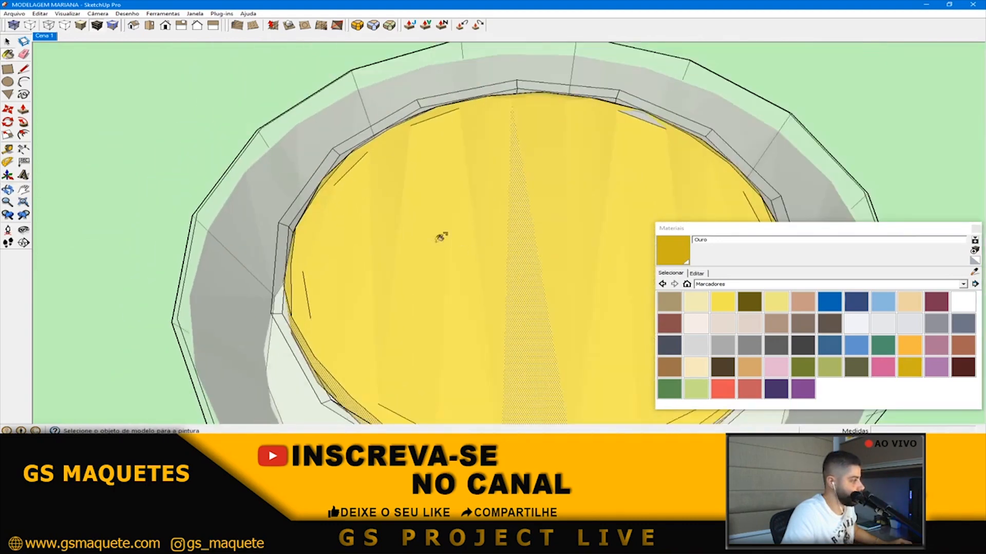
{"action": "scroll", "coordinate": [563, 161], "scroll_direction": "up", "scroll_amount": 2}
{"action": "scroll", "coordinate": [563, 169], "scroll_direction": "down", "scroll_amount": 3}
{"action": "middle_click_drag", "start_coordinate": [563, 172], "coordinate": [543, 253]}
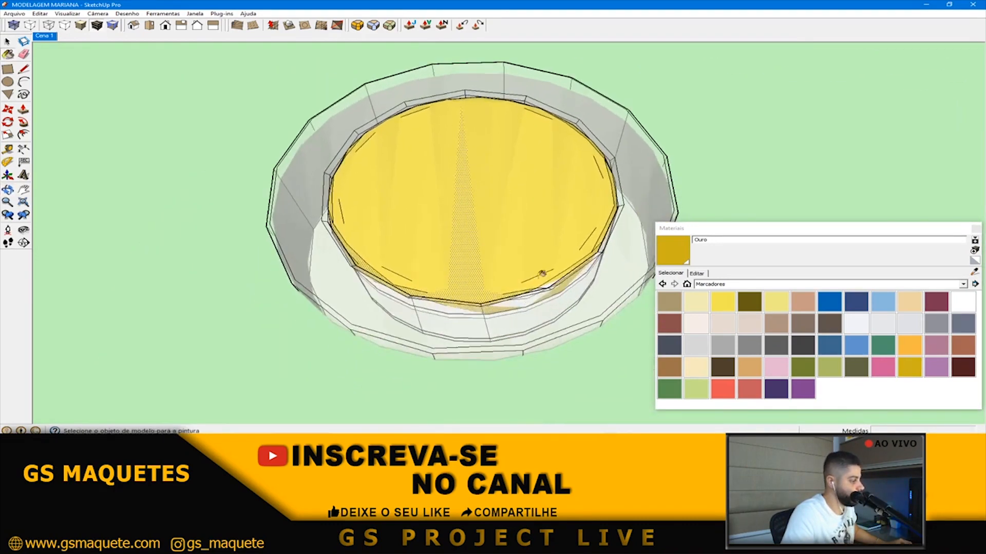
{"action": "scroll", "coordinate": [543, 253], "scroll_direction": "up", "scroll_amount": 2}
{"action": "mouse_move", "coordinate": [508, 297]}
{"action": "middle_mouse_down"}
{"action": "mouse_move", "coordinate": [543, 292]}
{"action": "mouse_move", "coordinate": [771, 161]}
{"action": "mouse_move", "coordinate": [498, 174]}
{"action": "mouse_move", "coordinate": [506, 273]}
{"action": "mouse_move", "coordinate": [297, 266]}
{"action": "mouse_move", "coordinate": [399, 260]}
{"action": "middle_mouse_up"}
{"action": "scroll", "coordinate": [583, 253], "scroll_direction": "up", "scroll_amount": 2}
{"action": "scroll", "coordinate": [522, 278], "scroll_direction": "down", "scroll_amount": 2}
{"action": "scroll", "coordinate": [432, 223], "scroll_direction": "down", "scroll_amount": 5}
- Leave the second floor light, open the third one for editing and select a face of its inner disc
{"action": "middle_click_drag", "start_coordinate": [433, 223], "coordinate": [408, 226]}
{"action": "scroll", "coordinate": [576, 237], "scroll_direction": "down", "scroll_amount": 3}
{"action": "scroll", "coordinate": [431, 235], "scroll_direction": "up", "scroll_amount": 5}
{"action": "key", "text": "space"}
{"action": "left_click", "coordinate": [493, 236]}
{"action": "middle_click_drag", "start_coordinate": [493, 238], "coordinate": [456, 258]}
{"action": "double_click", "coordinate": [516, 260]}
{"action": "scroll", "coordinate": [513, 257], "scroll_direction": "up", "scroll_amount": 2}
{"action": "left_click", "coordinate": [510, 255]}
- Paint the first row of facets across the third floor light's inner disc with Ouro
{"action": "key", "text": "b"}
{"action": "left_click", "coordinate": [509, 257]}
{"action": "left_click", "coordinate": [522, 261]}
{"action": "left_click", "coordinate": [537, 257]}
{"action": "left_click", "coordinate": [555, 255]}
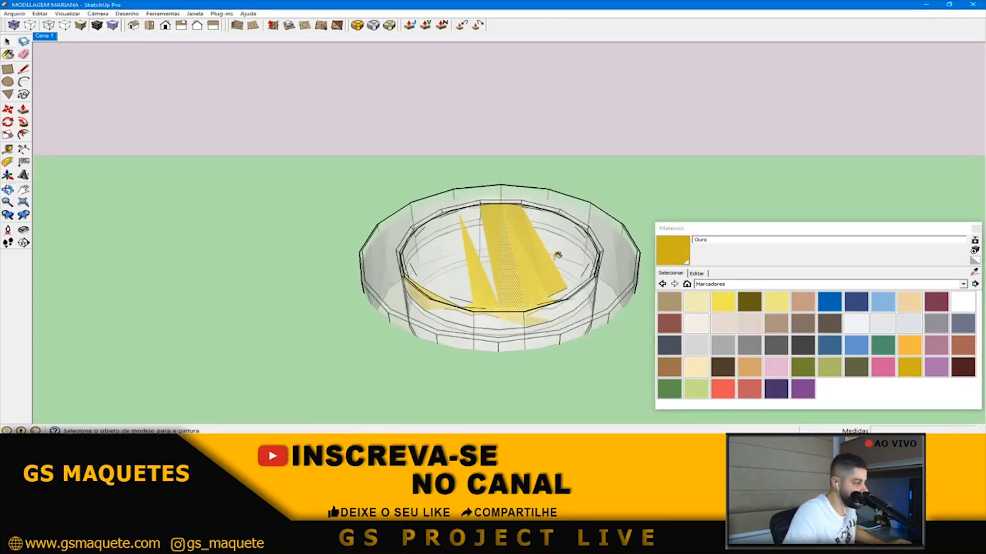
{"action": "left_click", "coordinate": [564, 250]}
- Fill the gaps between the painted stripes and extend Ouro over most of the third floor light's disc
{"action": "scroll", "coordinate": [564, 255], "scroll_direction": "up", "scroll_amount": 3}
{"action": "middle_click_drag", "start_coordinate": [563, 258], "coordinate": [571, 297]}
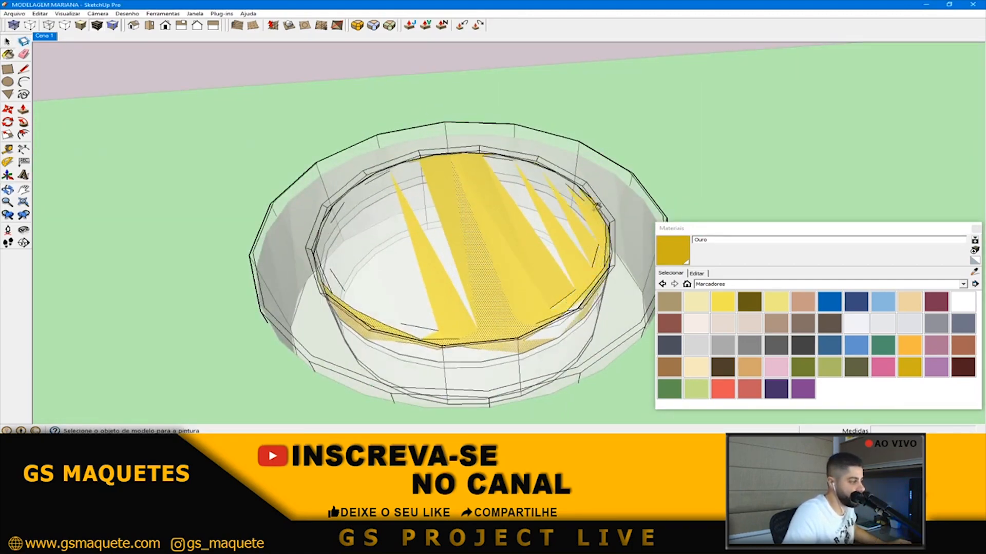
{"action": "left_click", "coordinate": [594, 208]}
{"action": "left_click", "coordinate": [540, 234]}
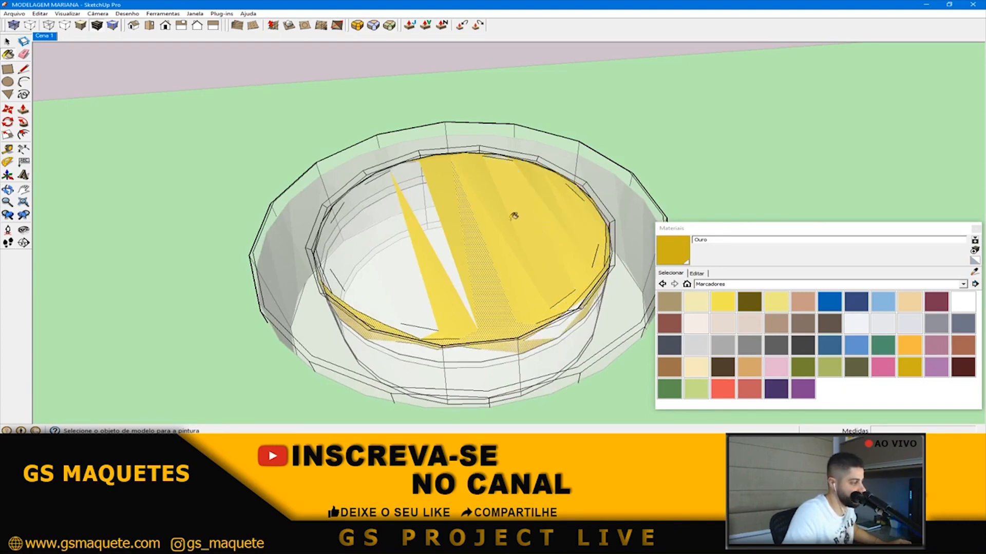
{"action": "left_click", "coordinate": [442, 226]}
{"action": "left_click", "coordinate": [407, 253]}
{"action": "left_click", "coordinate": [399, 266]}
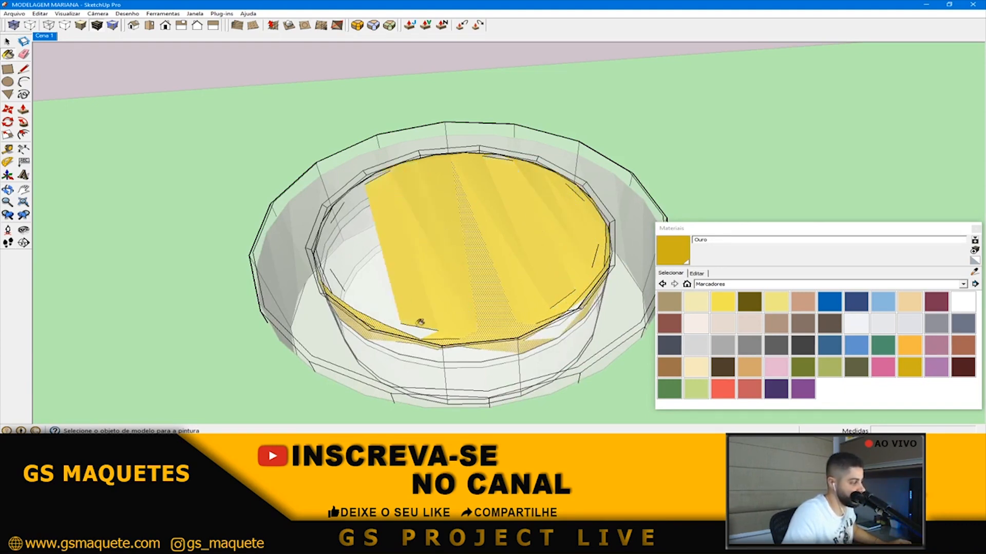
- Paint the remaining large facets at the edge of the third floor light's disc with Ouro
{"action": "middle_click_drag", "start_coordinate": [515, 312], "coordinate": [599, 297]}
{"action": "scroll", "coordinate": [598, 292], "scroll_direction": "up", "scroll_amount": 3}
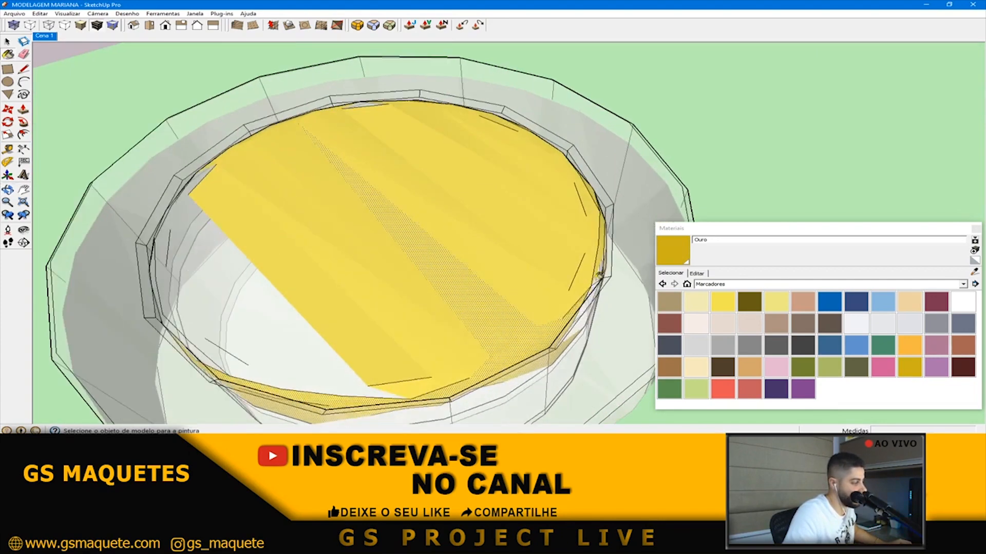
{"action": "scroll", "coordinate": [506, 278], "scroll_direction": "down", "scroll_amount": 2}
{"action": "middle_click_drag", "start_coordinate": [506, 277], "coordinate": [361, 320]}
{"action": "left_click", "coordinate": [374, 318]}
{"action": "left_click", "coordinate": [366, 305]}
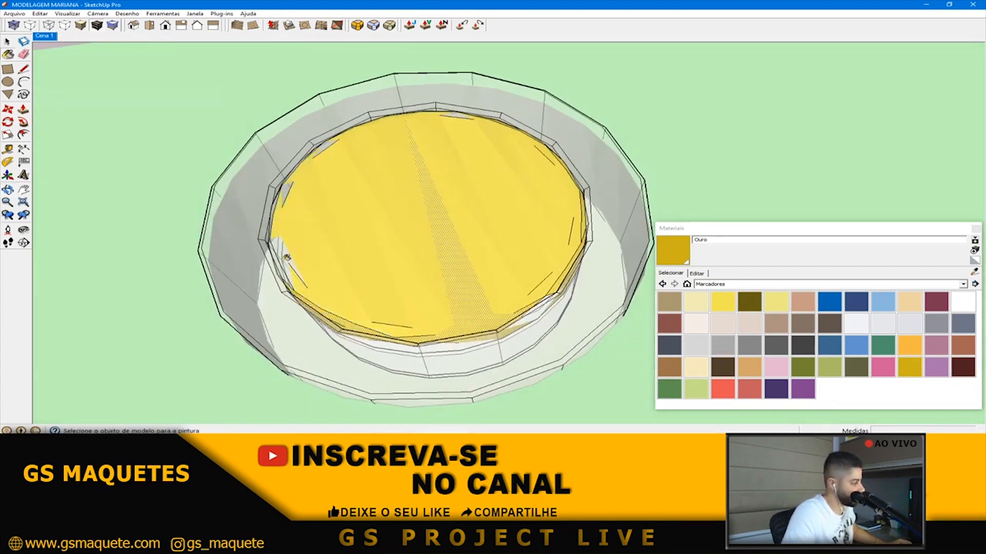
- Paint the leftover rim slivers of the third disc with Ouro and inspect the fixture for missed facets
{"action": "middle_click_drag", "start_coordinate": [482, 189], "coordinate": [460, 250], "text": "shift"}
{"action": "scroll", "coordinate": [462, 180], "scroll_direction": "up", "scroll_amount": 3}
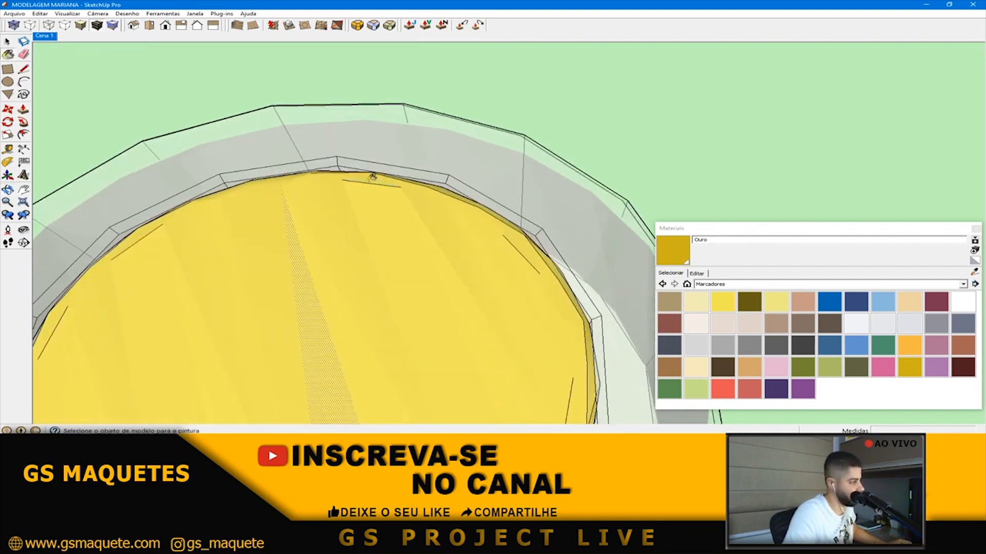
{"action": "scroll", "coordinate": [370, 177], "scroll_direction": "down", "scroll_amount": 5}
{"action": "middle_click_drag", "start_coordinate": [412, 312], "coordinate": [386, 210]}
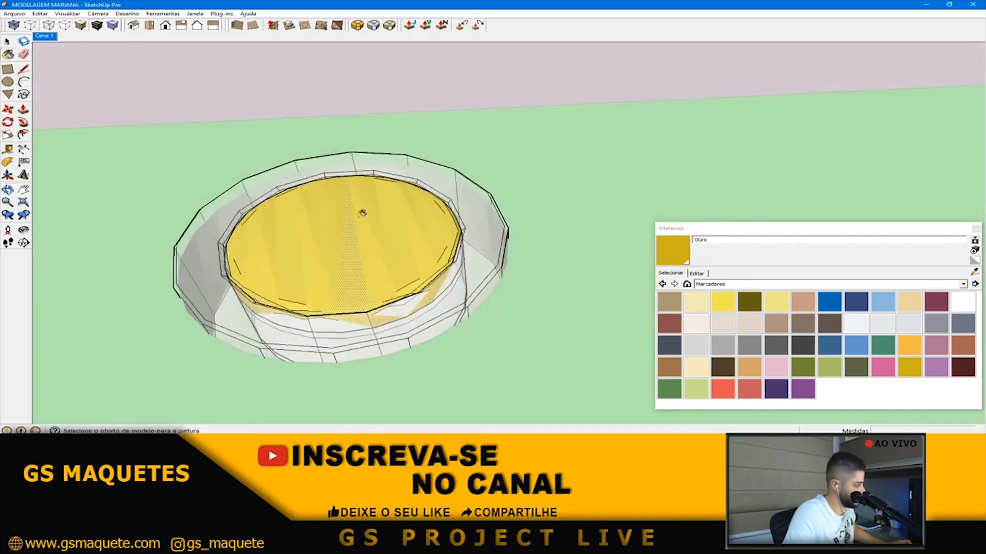
{"action": "scroll", "coordinate": [236, 266], "scroll_direction": "up", "scroll_amount": 3}
{"action": "middle_click_drag", "start_coordinate": [242, 260], "coordinate": [505, 292]}
- Close the third floor light's group and save the SketchUp model
{"action": "key", "text": "space"}
{"action": "scroll", "coordinate": [406, 288], "scroll_direction": "down", "scroll_amount": 4}
{"action": "key", "text": "Escape"}
{"action": "middle_click_drag", "start_coordinate": [425, 293], "coordinate": [318, 243]}
{"action": "key", "text": "Escape"}
{"action": "scroll", "coordinate": [390, 250], "scroll_direction": "down", "scroll_amount": 10}
{"action": "middle_click_drag", "start_coordinate": [427, 255], "coordinate": [409, 268]}
{"action": "scroll", "coordinate": [409, 268], "scroll_direction": "up", "scroll_amount": 2}
{"action": "left_click", "coordinate": [21, 14]}
{"action": "left_click", "coordinate": [72, 52]}
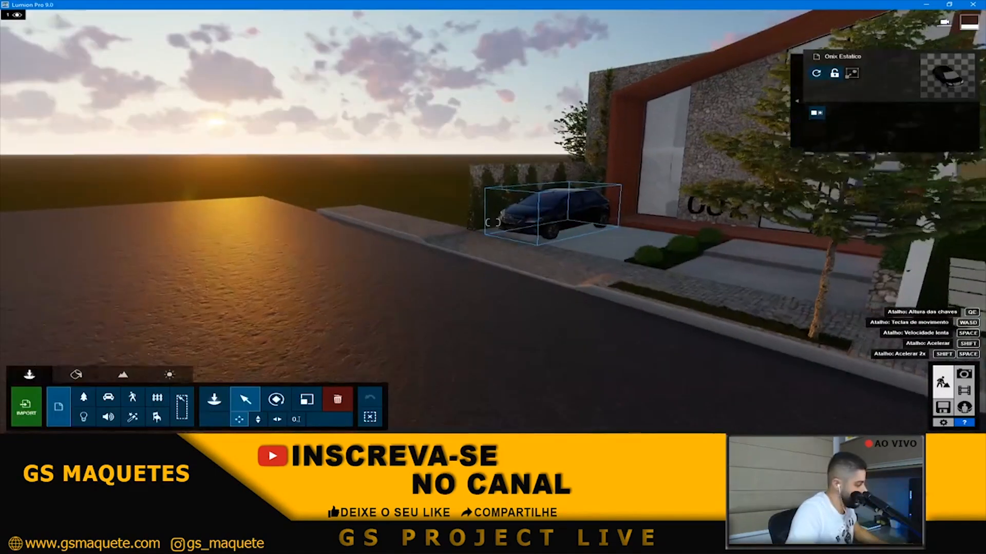
- Switch to Lumion, select the imported house model and re-import it from the updated file
{"action": "mouse_move", "coordinate": [61, 360]}
{"action": "right_mouse_down"}
{"action": "mouse_move", "coordinate": [156, 375]}
{"action": "mouse_move", "coordinate": [264, 372]}
{"action": "right_mouse_up"}
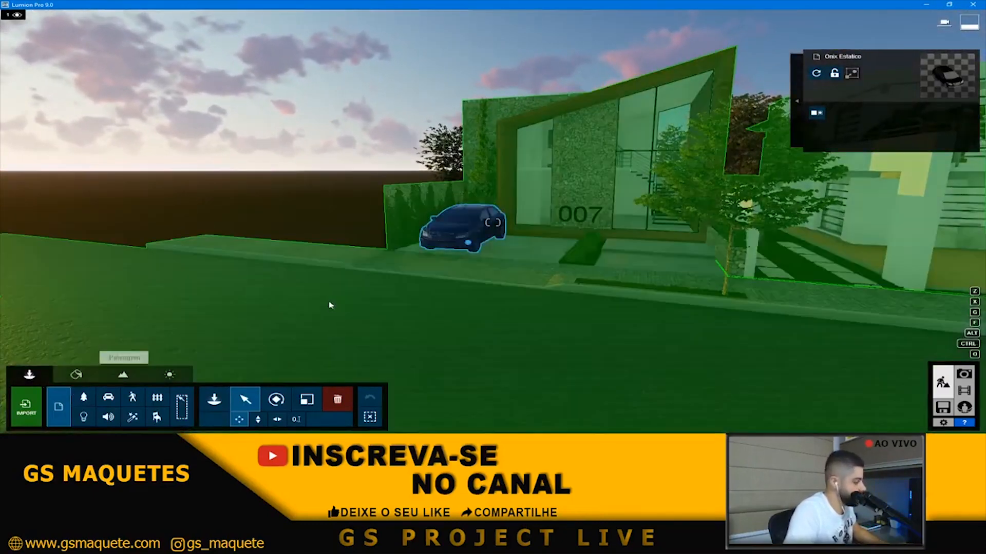
{"action": "left_click", "coordinate": [322, 304]}
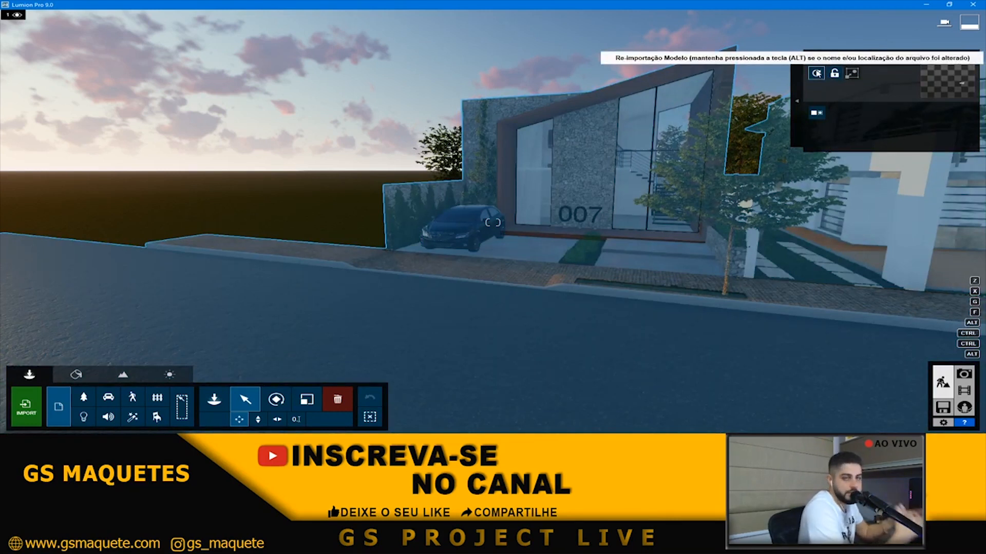
{"action": "left_click", "coordinate": [816, 73]}
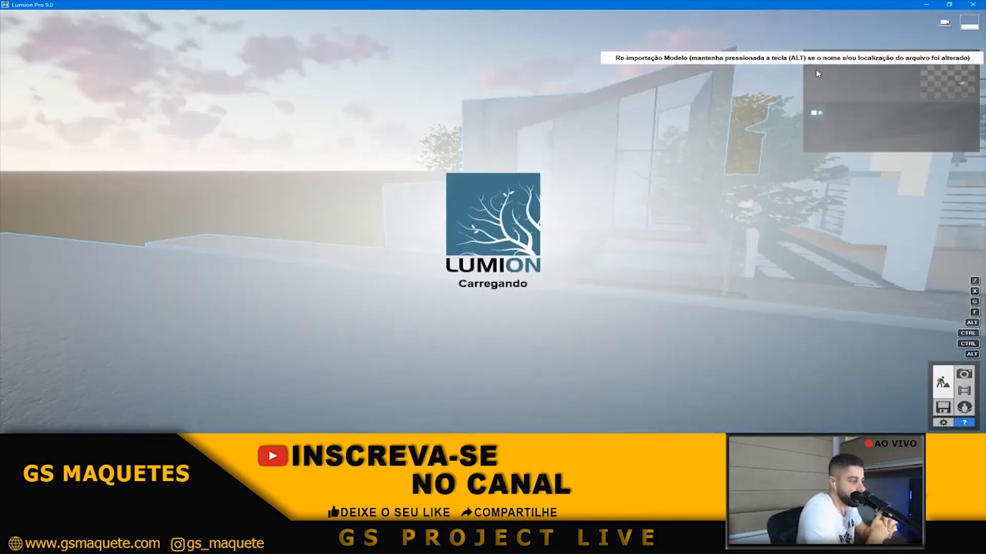
- Assign the Standard material to the white ring of the floor lights beneath the 007 number and lower its Refletividade
{"action": "key", "text": "w"}
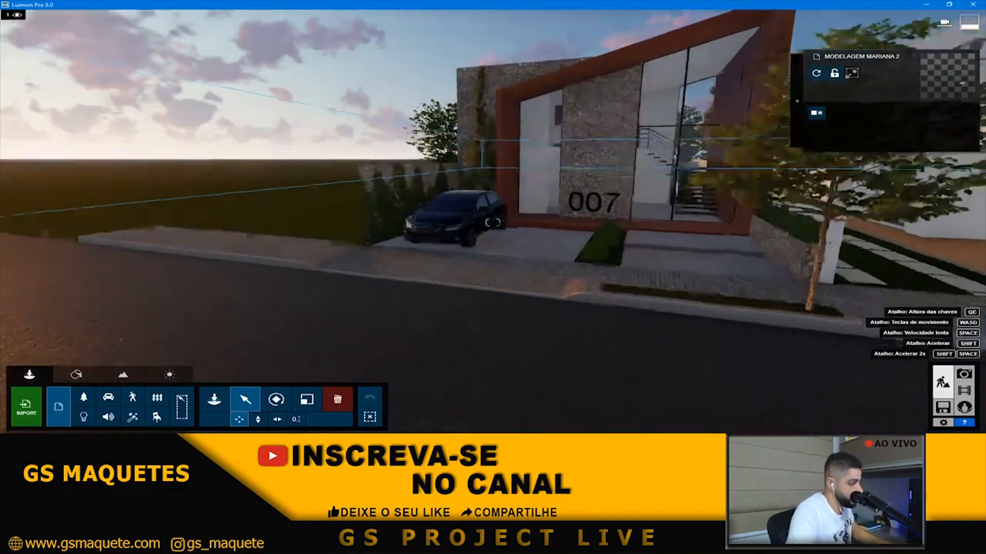
{"action": "key", "text": "w"}
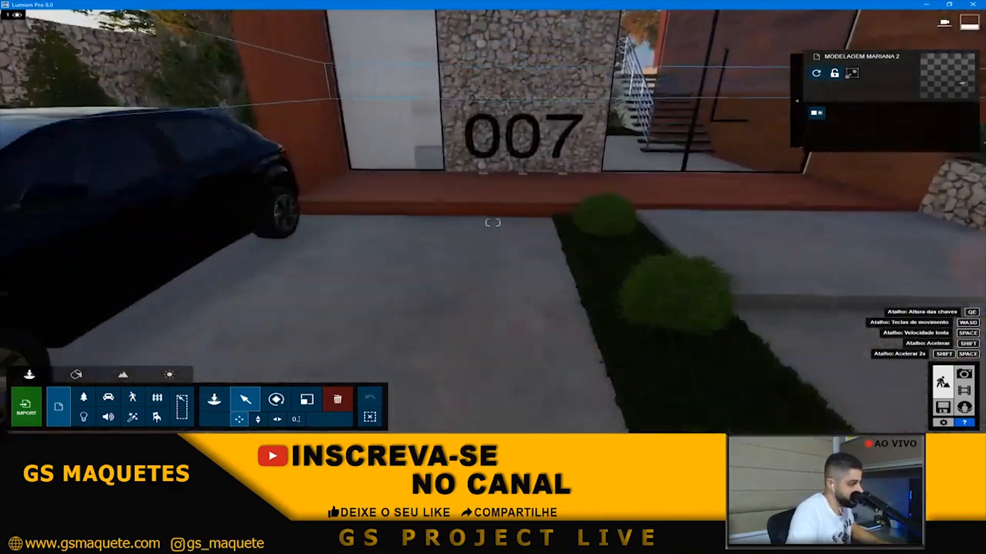
{"action": "key", "text": "w"}
{"action": "key", "text": "q"}
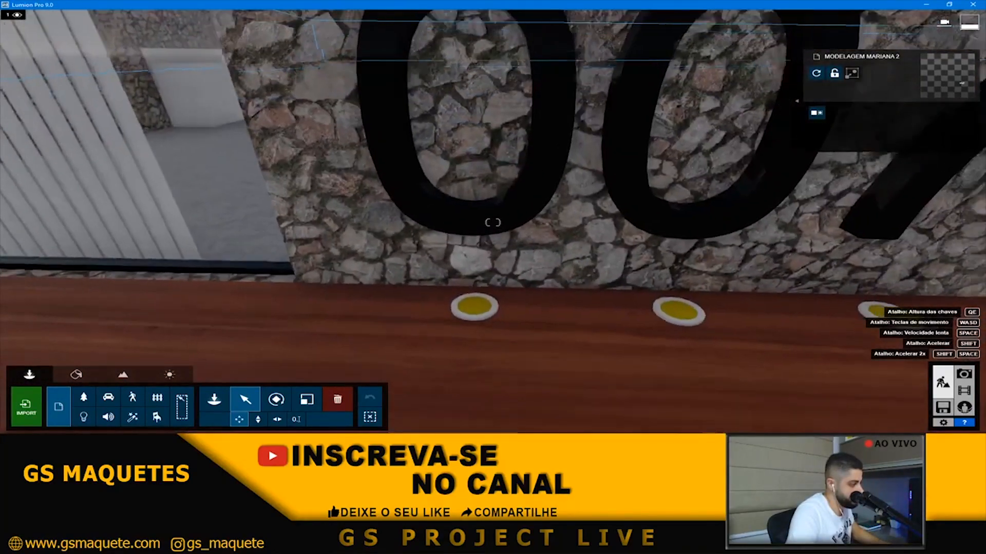
{"action": "key", "text": "s"}
{"action": "left_click", "coordinate": [88, 376]}
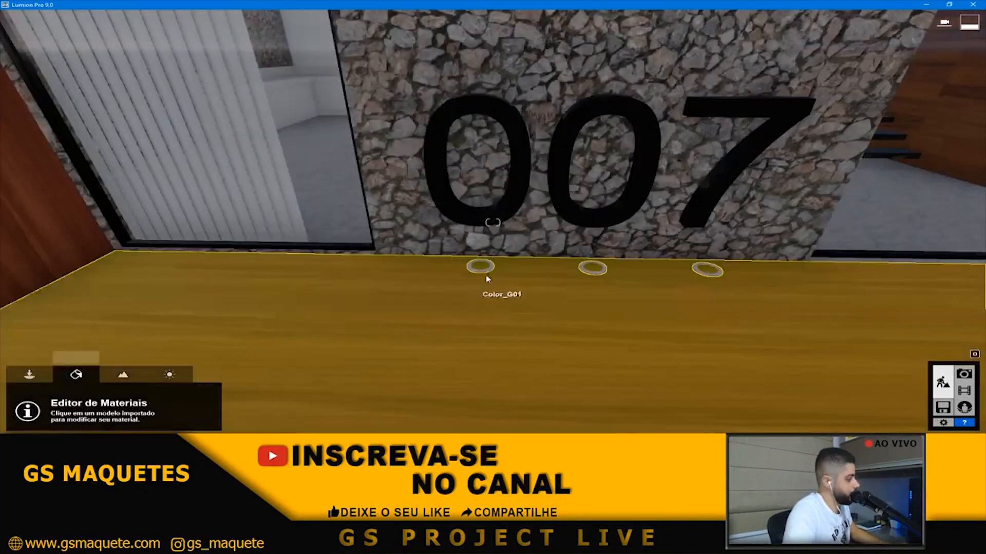
{"action": "left_click", "coordinate": [476, 278]}
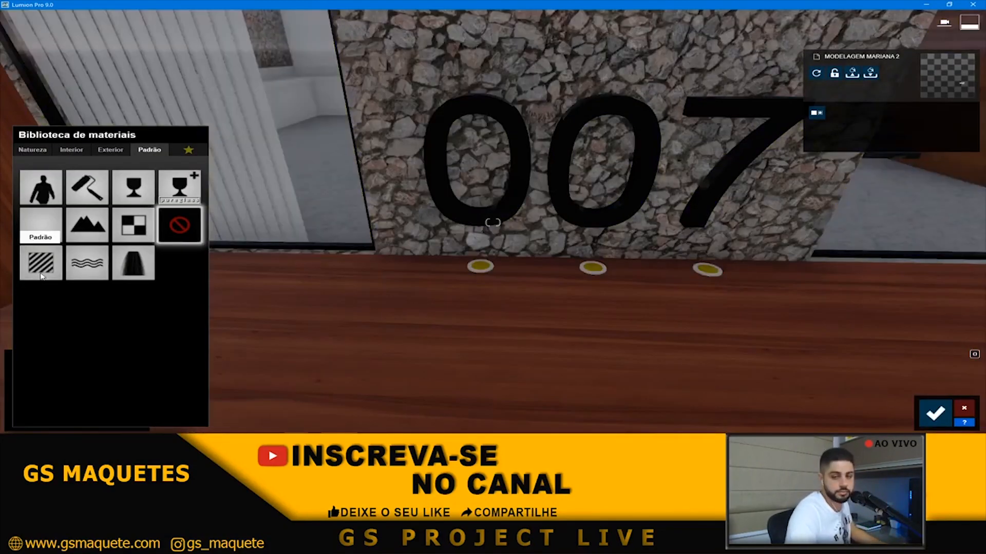
{"action": "left_click", "coordinate": [41, 276]}
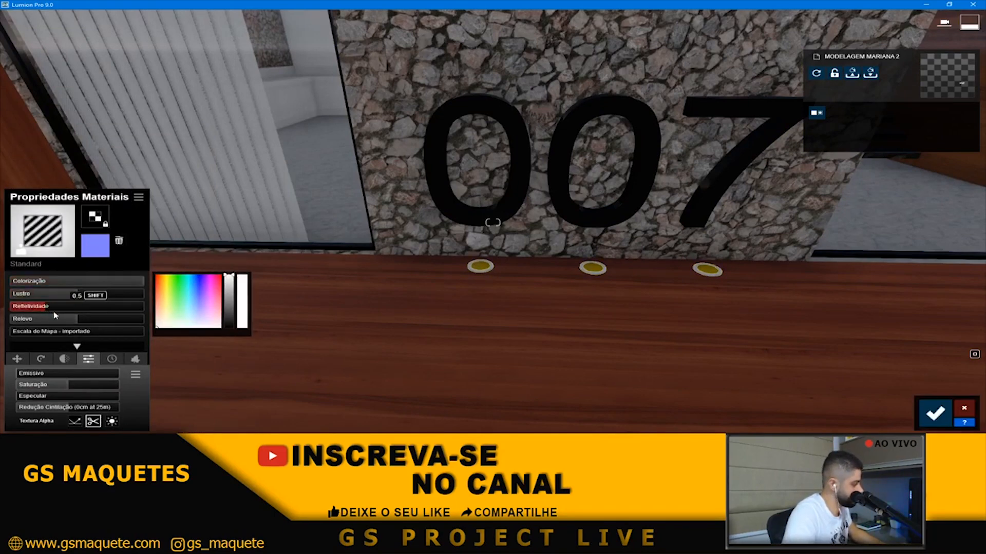
- Assign the Standard material to the floor lights' Gold lens and tint it a pale warm cream at full brightness
{"action": "left_click", "coordinate": [480, 266]}
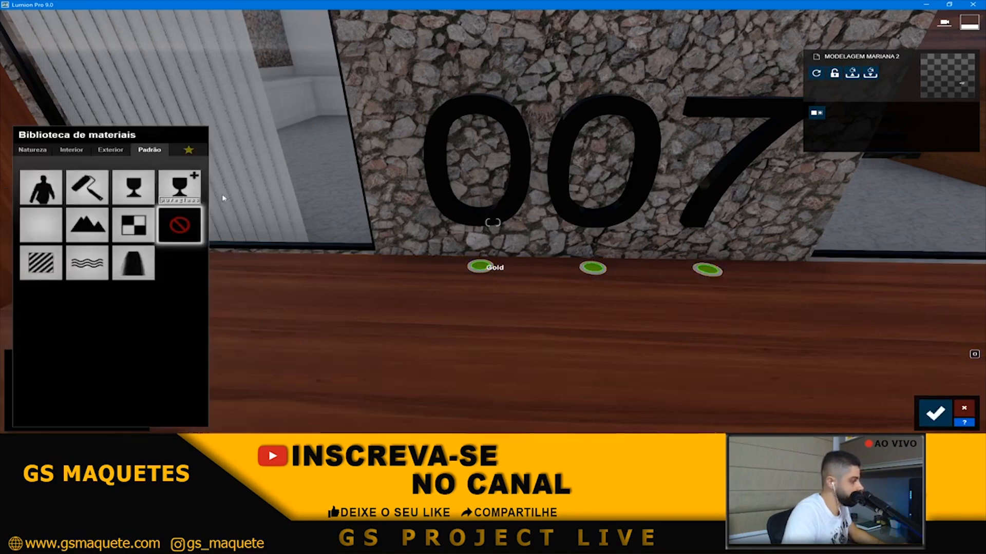
{"action": "left_click", "coordinate": [33, 277]}
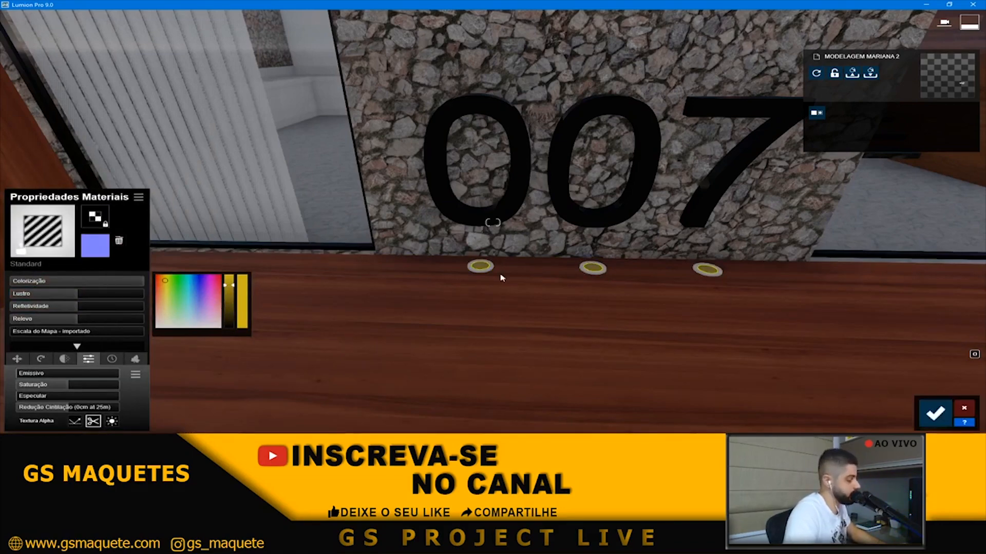
{"action": "key", "text": "s"}
{"action": "key", "text": "w"}
{"action": "key", "text": "s"}
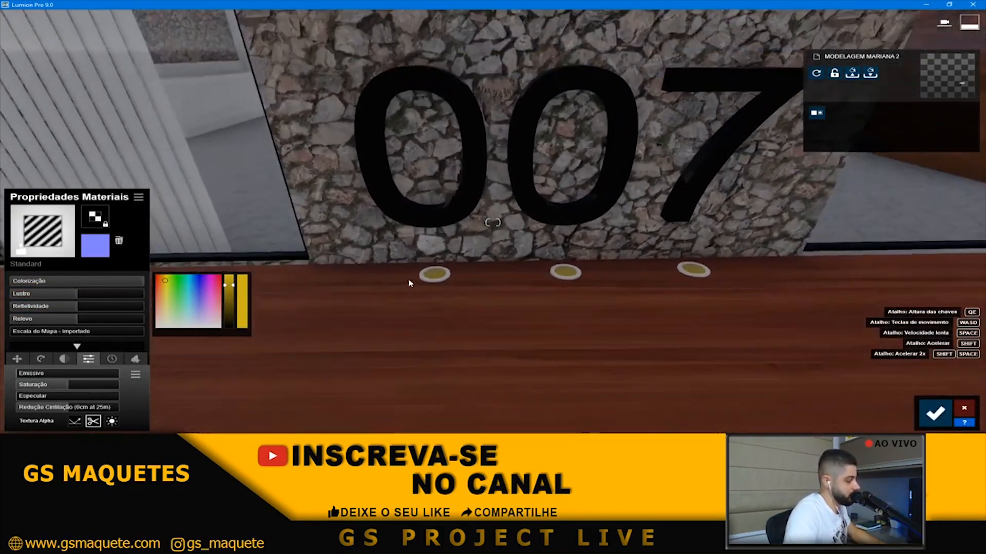
{"action": "key", "text": "w"}
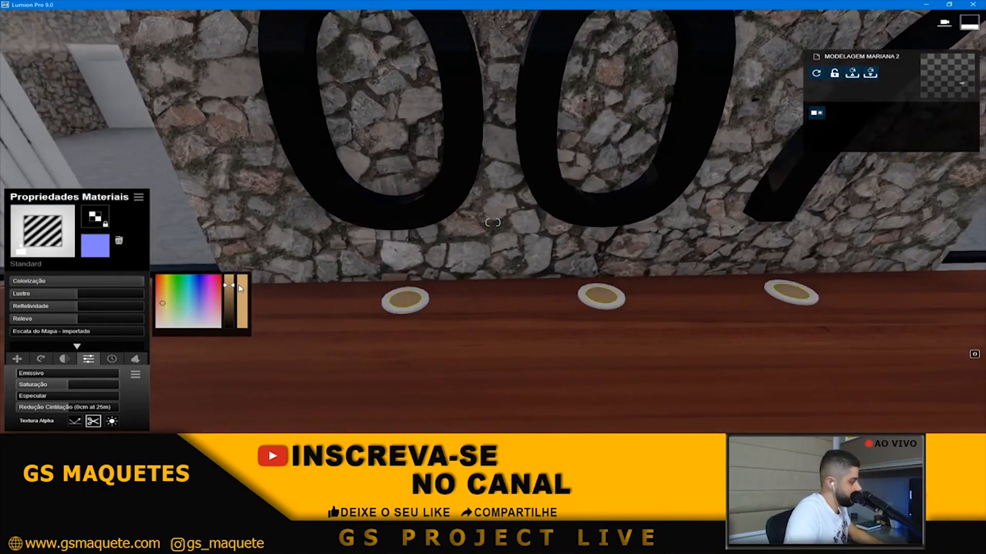
{"action": "left_click_drag", "start_coordinate": [238, 285], "coordinate": [237, 276]}
- Reduce the Gold lens's Lustro, Refletividade and Relevo to minimum and raise its Emissivo slightly so the lights glow
{"action": "key", "text": "s"}
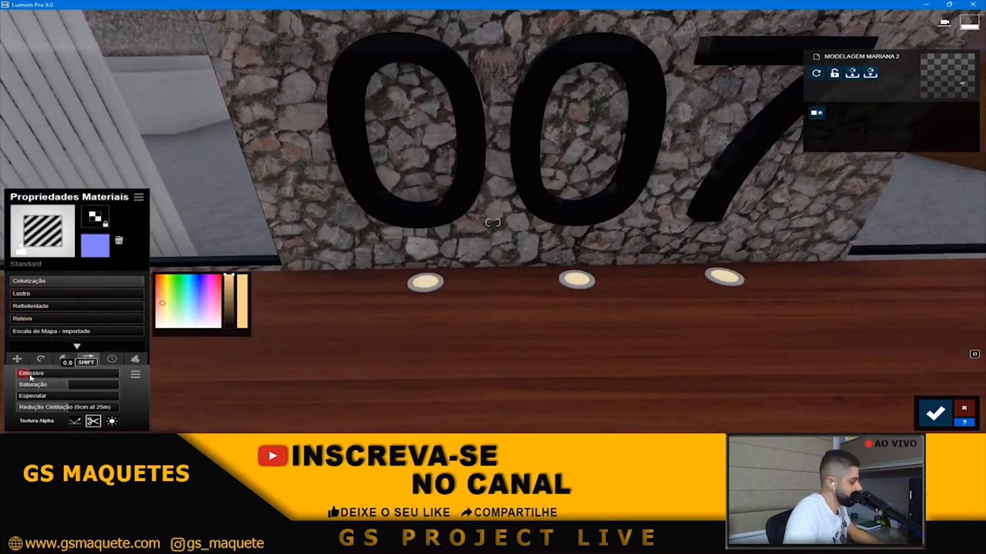
{"action": "key", "text": "s"}
{"action": "key", "text": "w"}
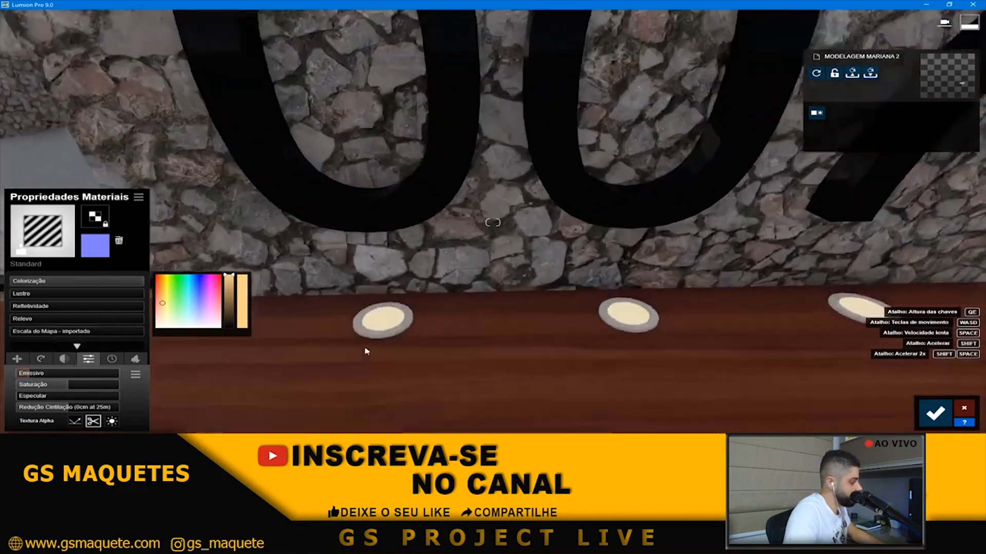
- Check the emissive look of the round floor lights below the 007 sign and save the material changes
{"action": "key", "text": "s"}
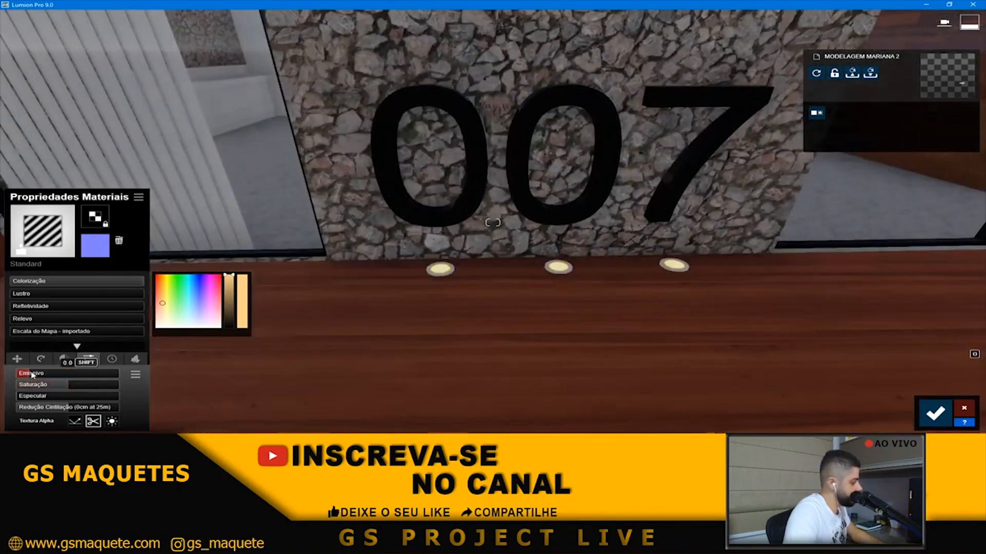
{"action": "key", "text": "w"}
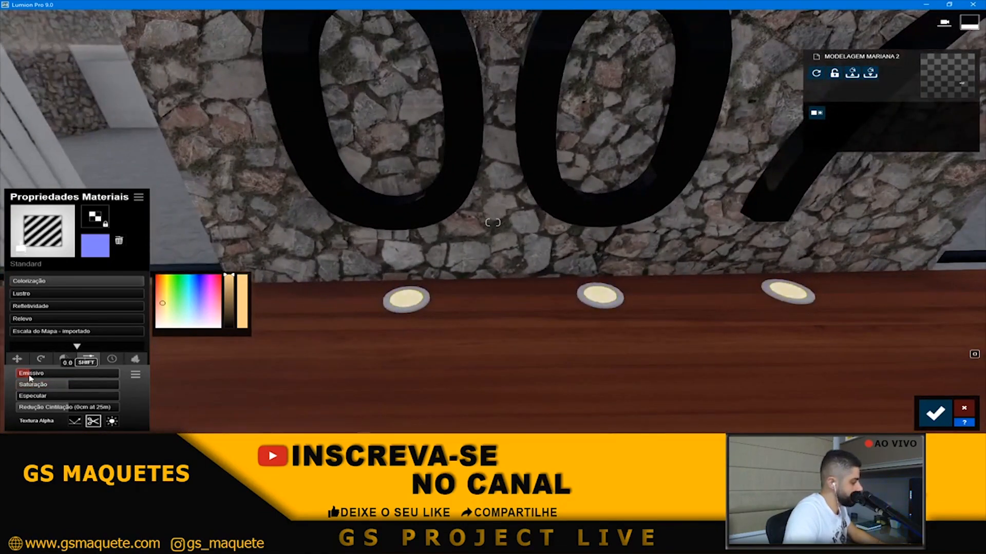
{"action": "key", "text": "s"}
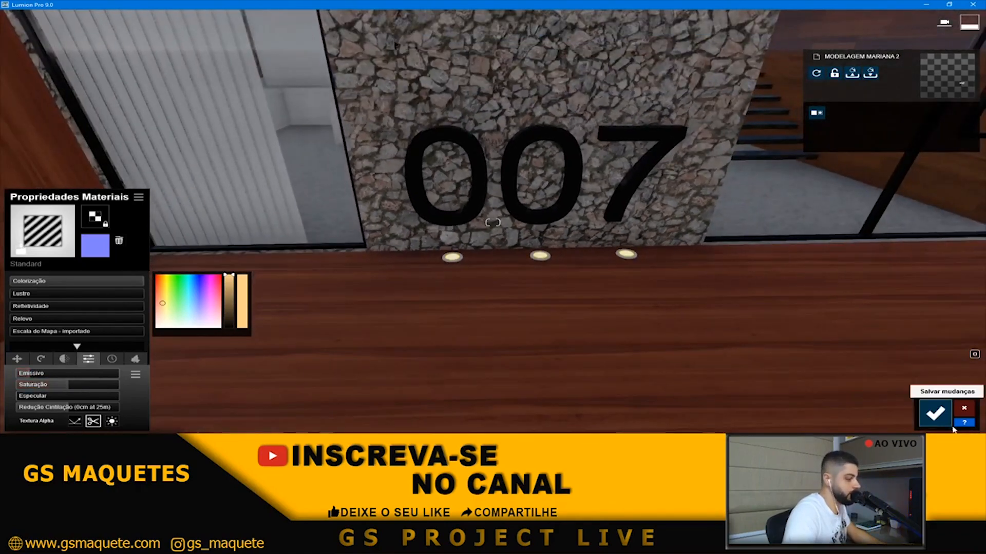
{"action": "left_click", "coordinate": [933, 413]}
{"action": "key", "text": "s"}
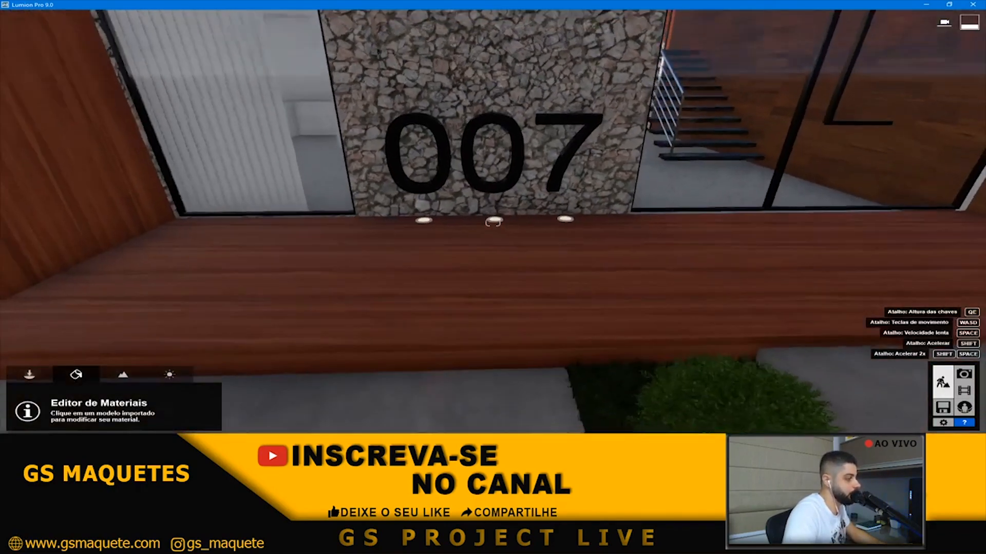
- Place a Lamp19 spotlight on the leftmost round floor light below the 007 sign
{"action": "left_click", "coordinate": [30, 374]}
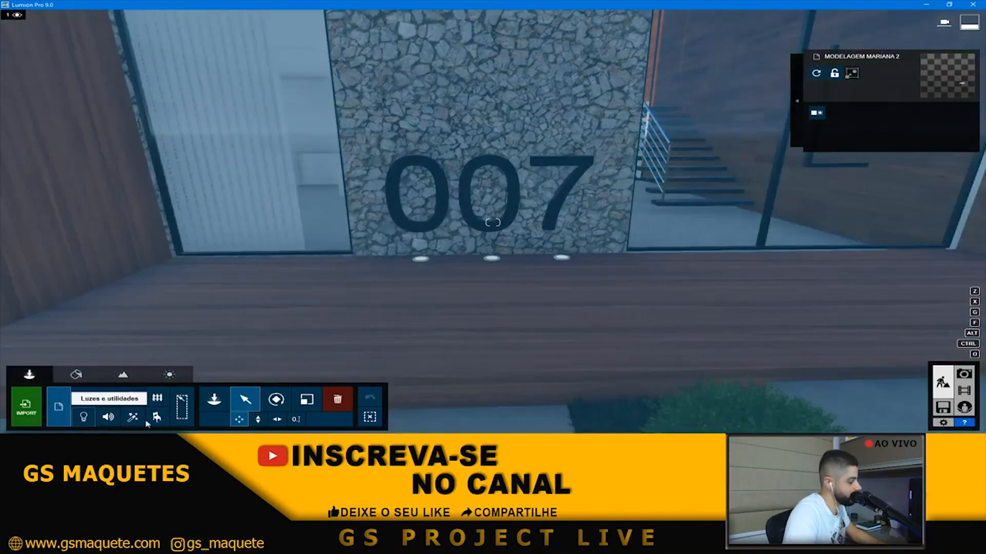
{"action": "left_click", "coordinate": [92, 417]}
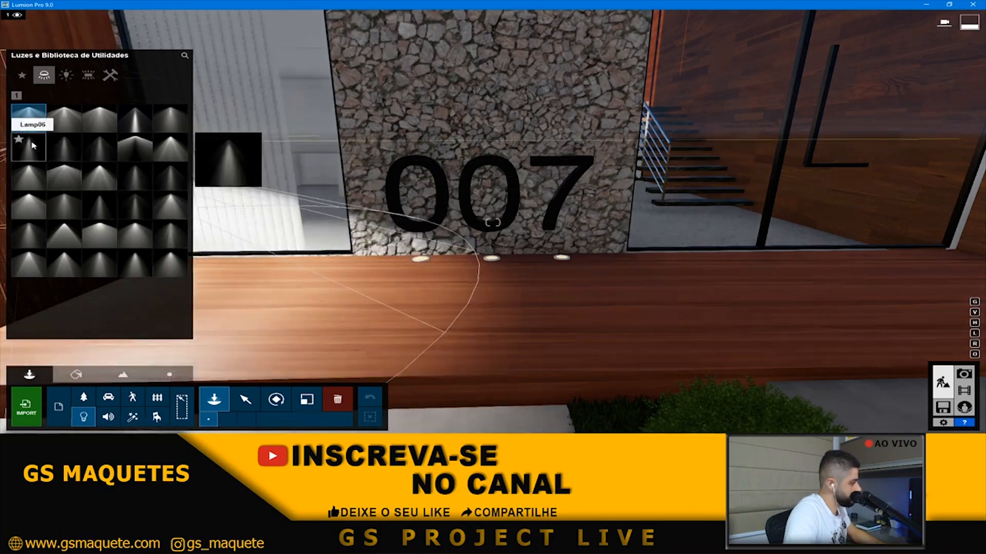
{"action": "left_click", "coordinate": [134, 205]}
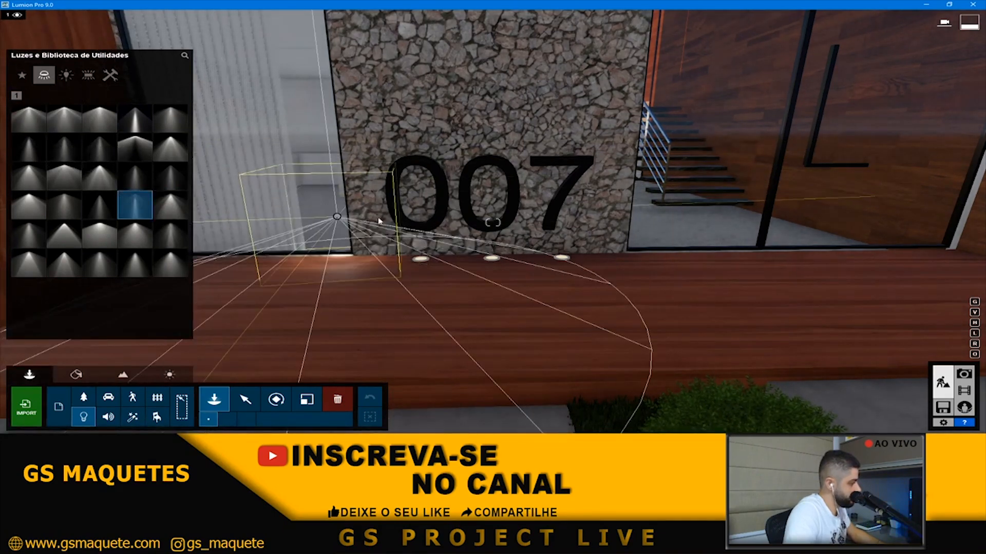
{"action": "scroll", "coordinate": [414, 255], "scroll_direction": "up", "scroll_amount": 5}
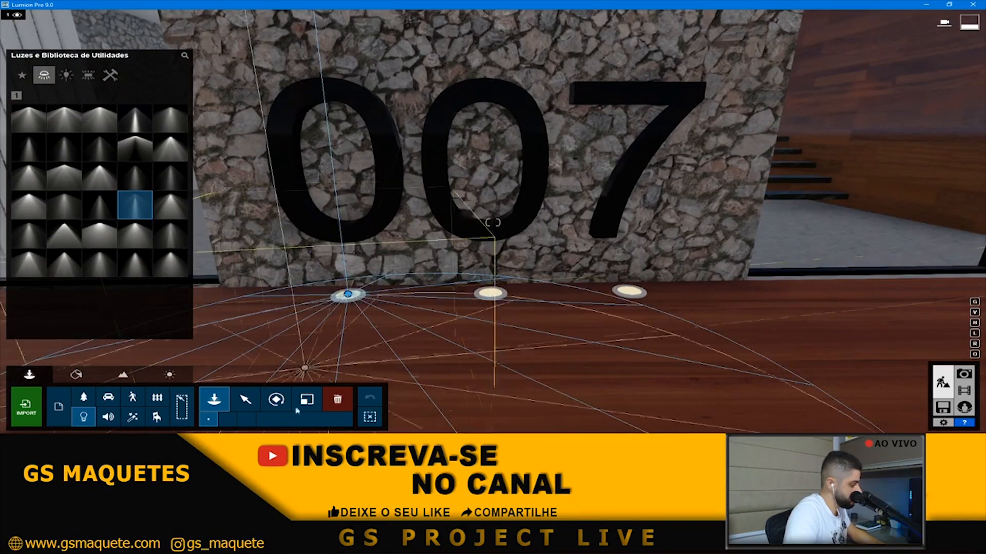
- Rotate the spotlight about its transverse axis so it shines up the stone wall
{"action": "left_click", "coordinate": [276, 399]}
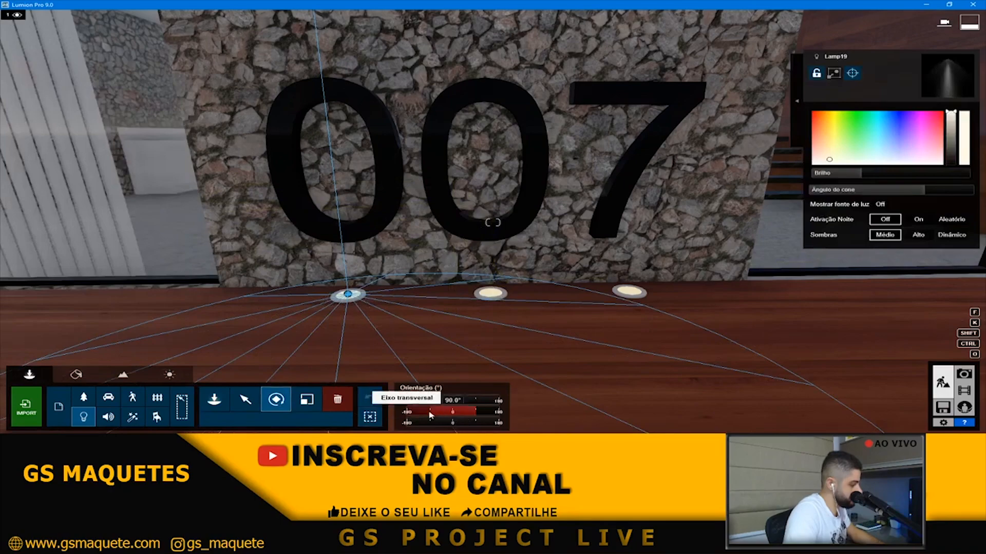
{"action": "left_click_drag", "start_coordinate": [430, 415], "coordinate": [432, 414]}
{"action": "key", "text": "s"}
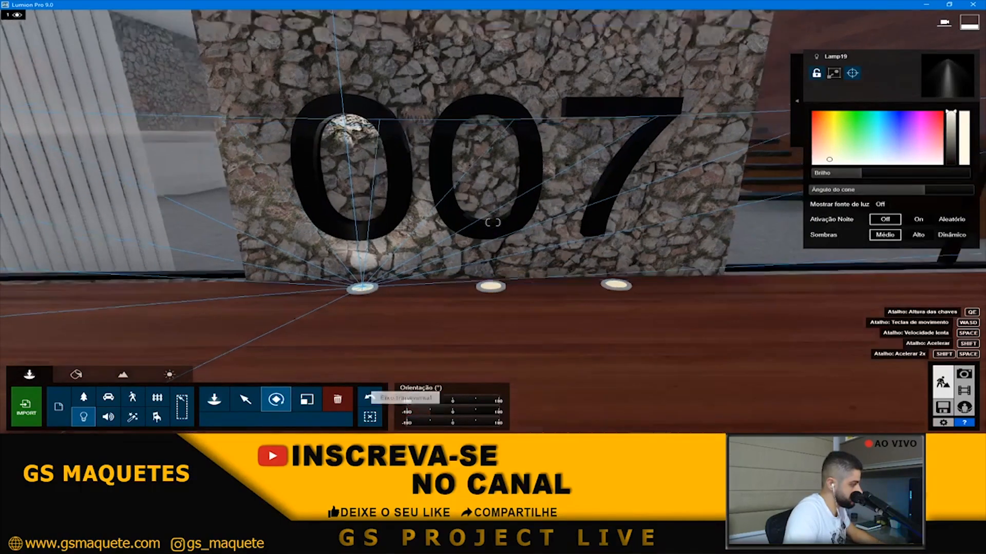
{"action": "key", "text": "s"}
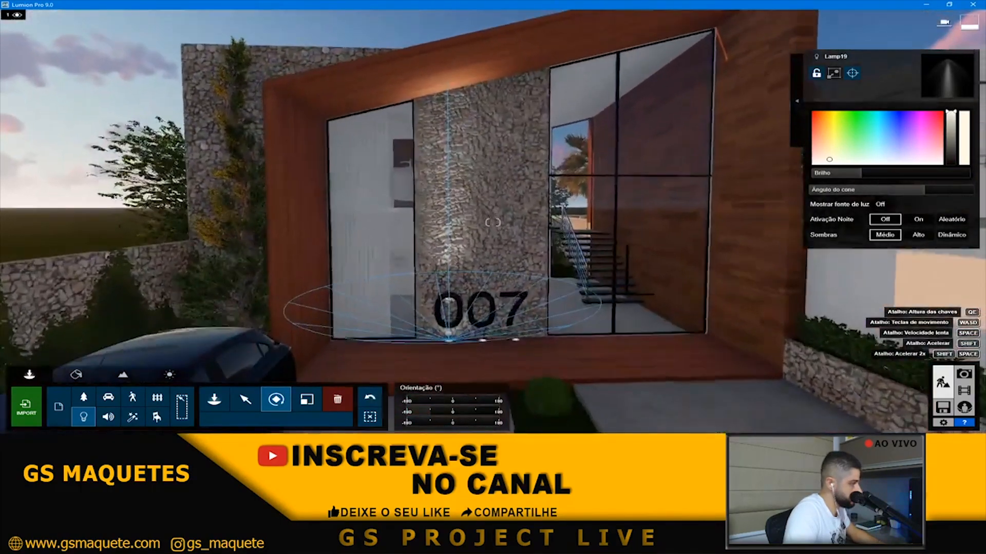
{"action": "key", "text": "w"}
{"action": "right_click_drag", "start_coordinate": [350, 277], "coordinate": [350, 341]}
{"action": "key", "text": "w"}
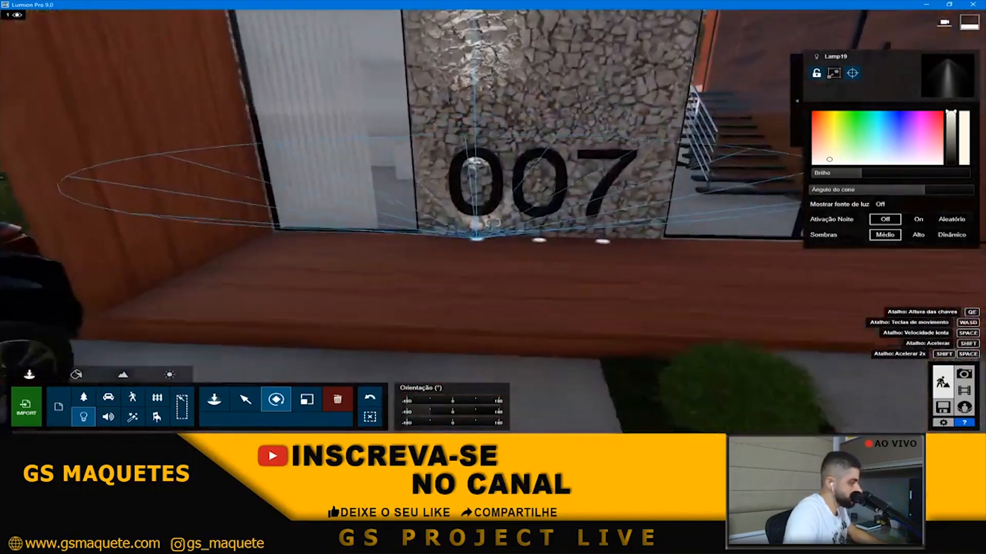
{"action": "key", "text": "s"}
- Move the upward spotlight slightly away from the stone wall, in front of its floor fixture, to spread the light
{"action": "left_click", "coordinate": [245, 400]}
{"action": "key", "text": "s"}
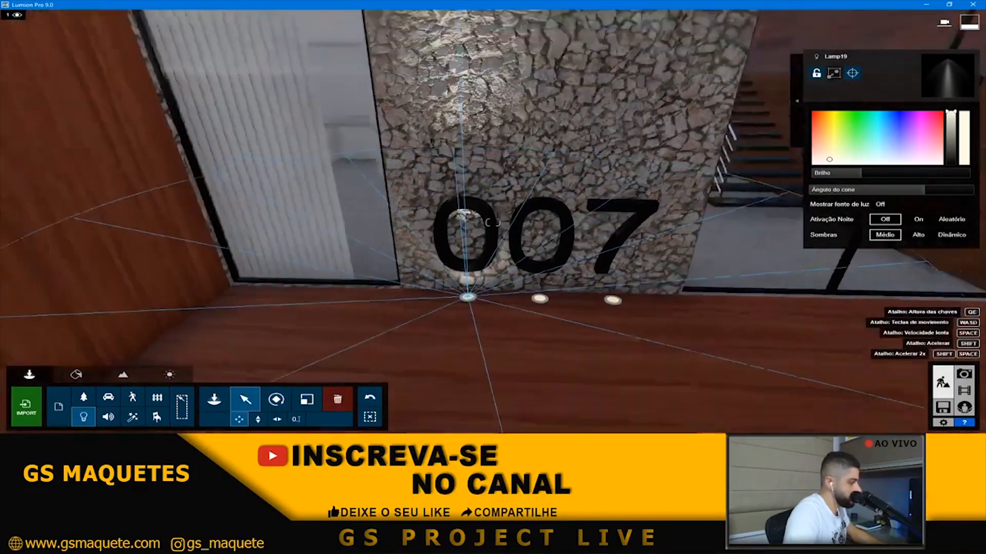
{"action": "key", "text": "s"}
{"action": "right_click_drag", "start_coordinate": [472, 314], "coordinate": [472, 380]}
{"action": "key", "text": "q"}
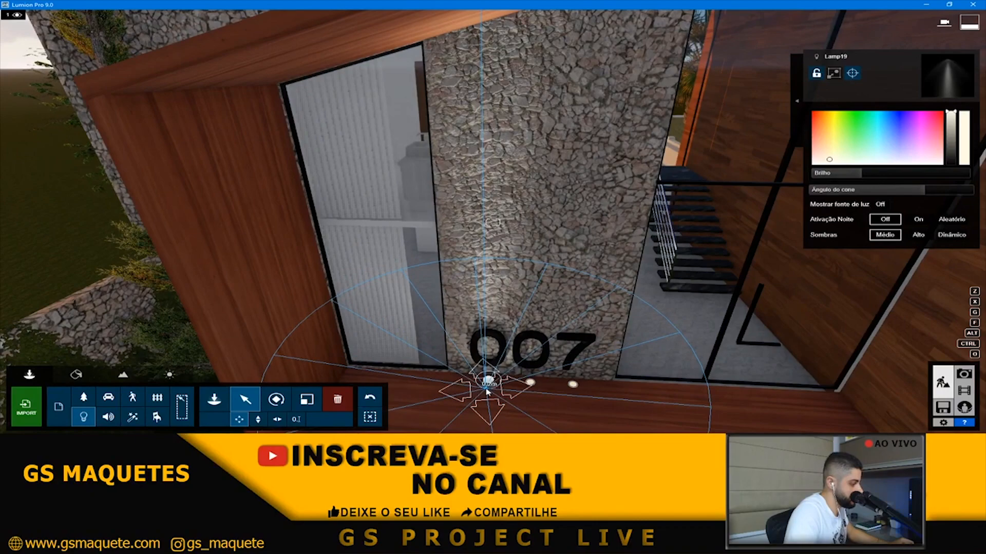
{"action": "right_click_drag", "start_coordinate": [527, 300], "coordinate": [527, 256]}
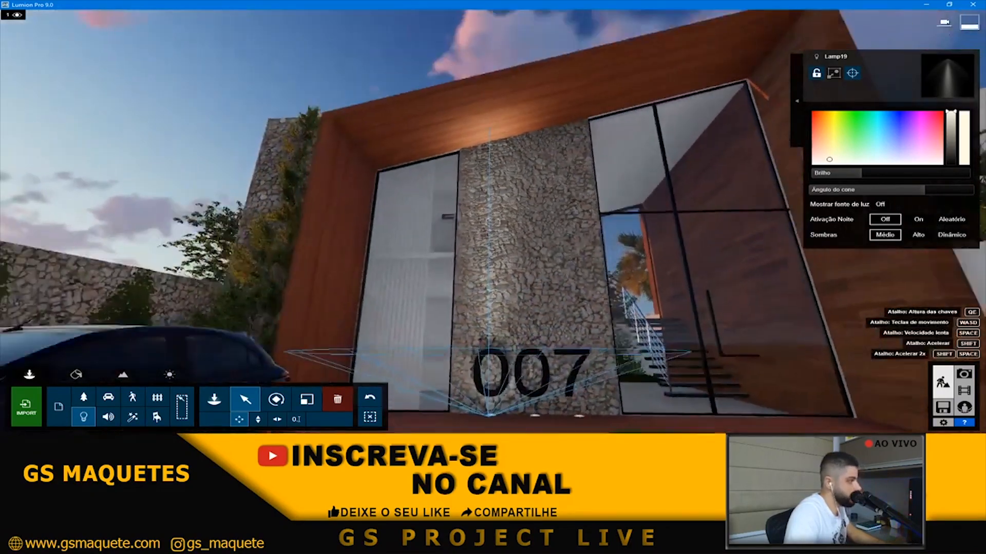
{"action": "key", "text": "s"}
{"action": "right_click_drag", "start_coordinate": [493, 222], "coordinate": [524, 277]}
{"action": "key", "text": "w"}
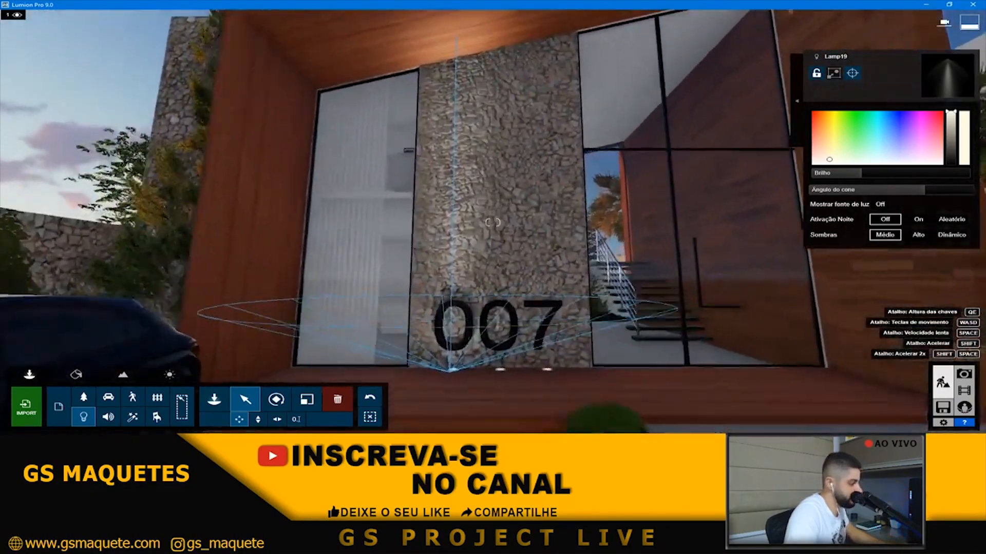
{"action": "key", "text": "w"}
{"action": "right_click_drag", "start_coordinate": [492, 222], "coordinate": [493, 266]}
{"action": "key", "text": "s"}
{"action": "key", "text": "w"}
{"action": "key", "text": "w"}
{"action": "right_click_drag", "start_coordinate": [492, 222], "coordinate": [495, 278]}
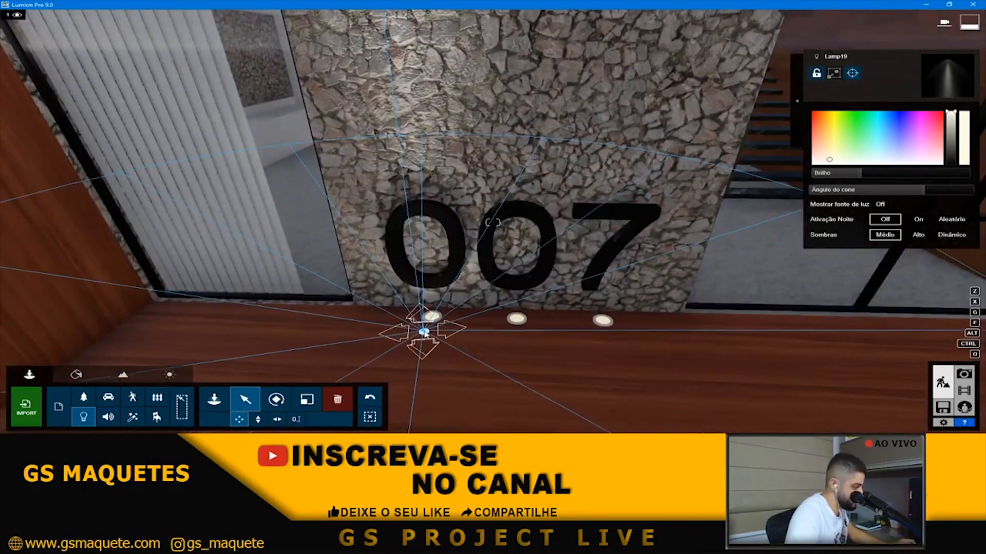
- Copy the spotlight to the middle and rightmost floor fixtures below the 007 sign
{"action": "right_click_drag", "start_coordinate": [427, 333], "coordinate": [400, 346]}
{"action": "left_click_drag", "start_coordinate": [439, 311], "coordinate": [648, 353], "text": "alt"}
{"action": "right_click_drag", "start_coordinate": [647, 353], "coordinate": [685, 282]}
{"action": "key", "text": "s"}
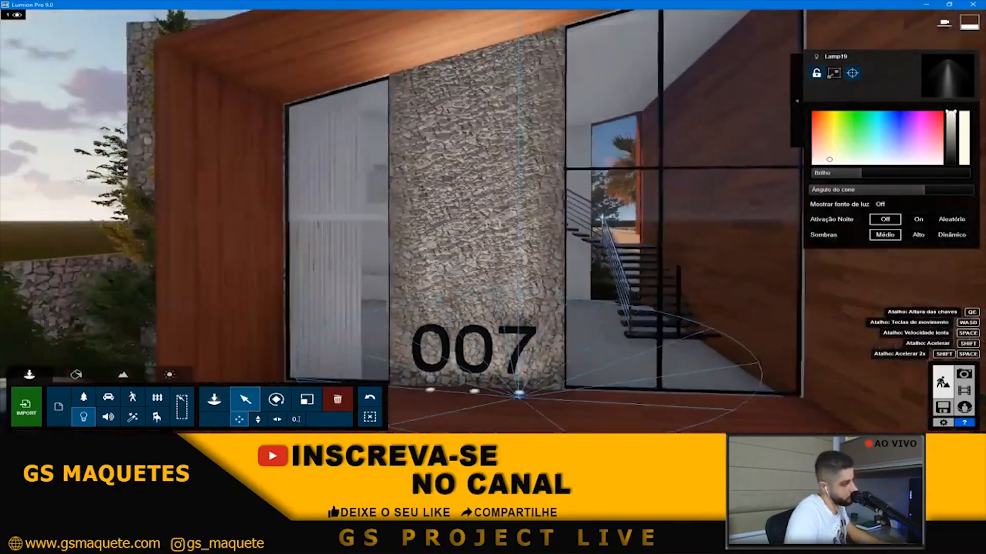
{"action": "key", "text": "w"}
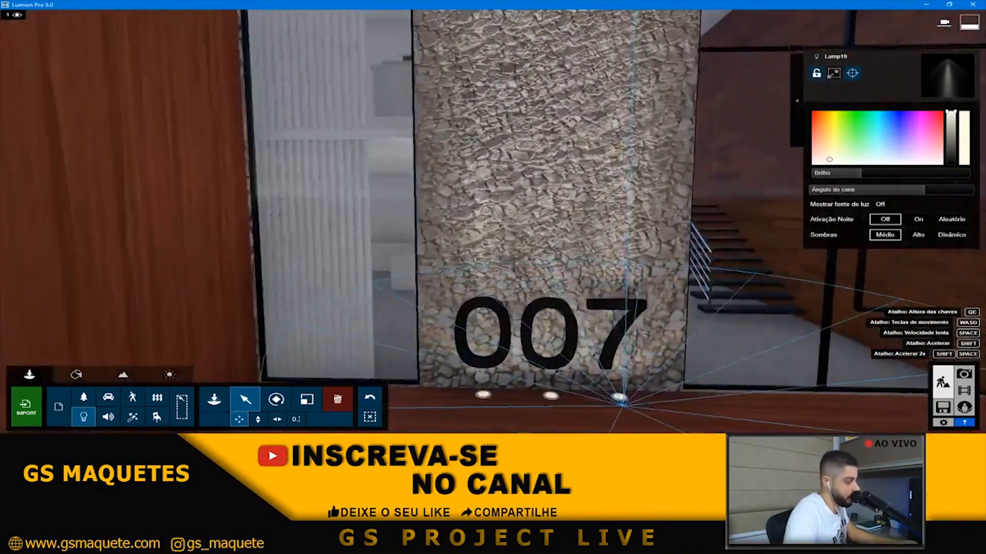
- Give all three spotlights a warm orange colour and lower brightness, and preview the facade from the Photo 1 camera
{"action": "left_click", "coordinate": [550, 406], "text": "ctrl"}
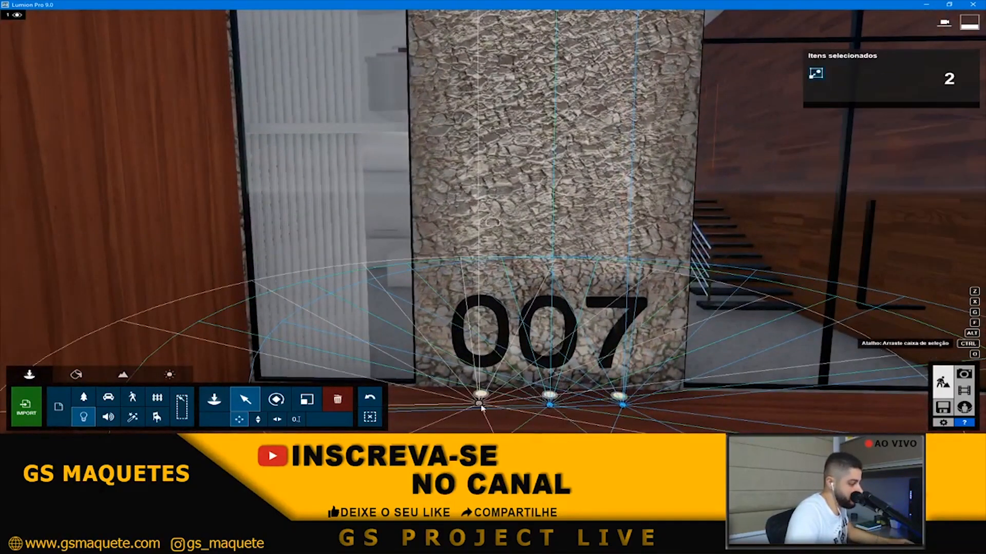
{"action": "left_click", "coordinate": [477, 408], "text": "ctrl"}
{"action": "left_click", "coordinate": [824, 145]}
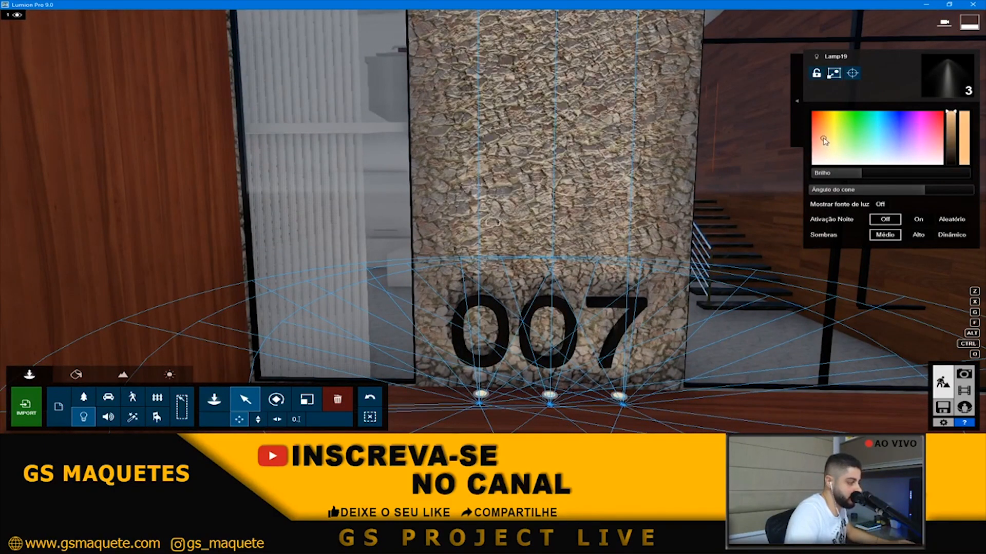
{"action": "left_click_drag", "start_coordinate": [853, 177], "coordinate": [842, 176]}
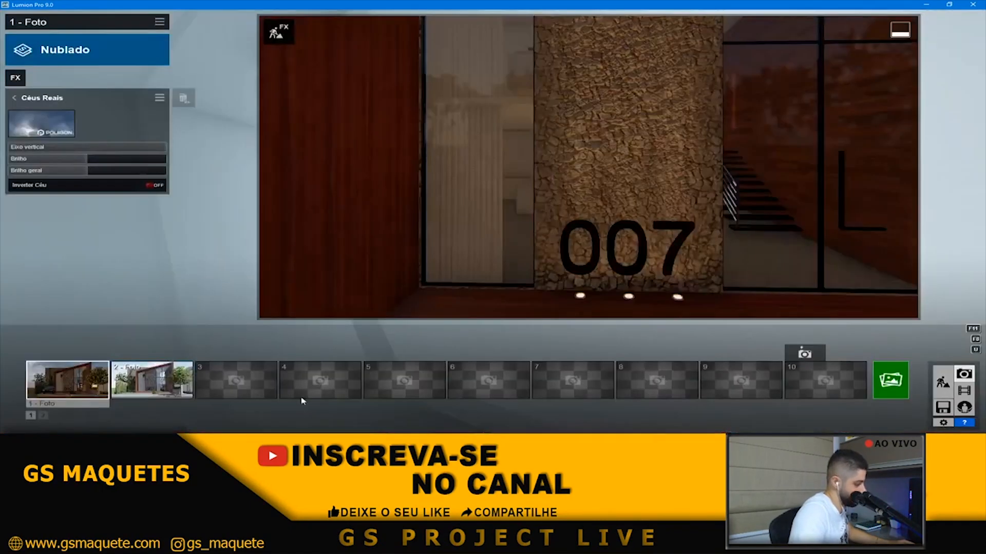
{"action": "left_click", "coordinate": [80, 392]}
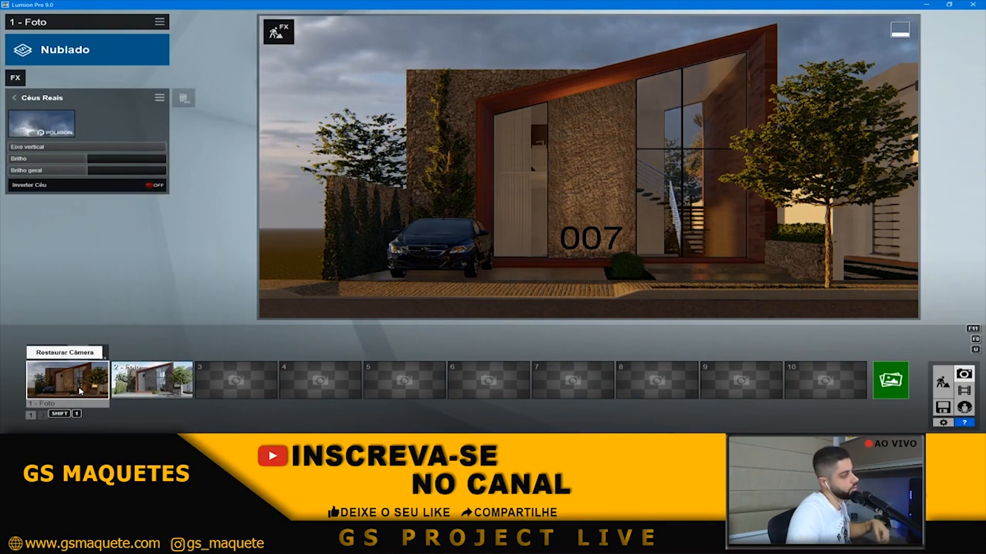
{"action": "mouse_move", "coordinate": [548, 311]}
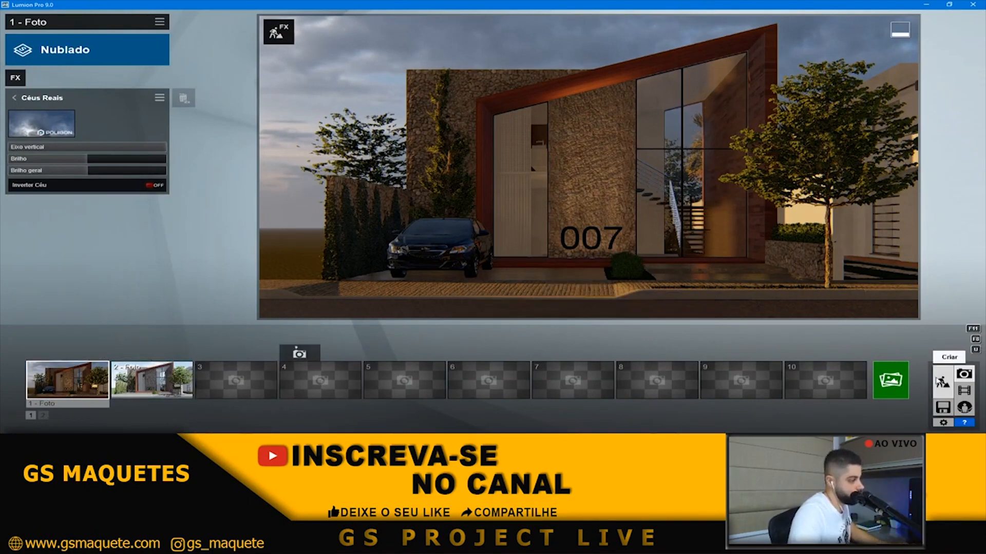
- Shift the two outer spotlights slightly outward from their fixtures and preview the facade again from the Photo 1 camera
{"action": "left_click", "coordinate": [942, 382]}
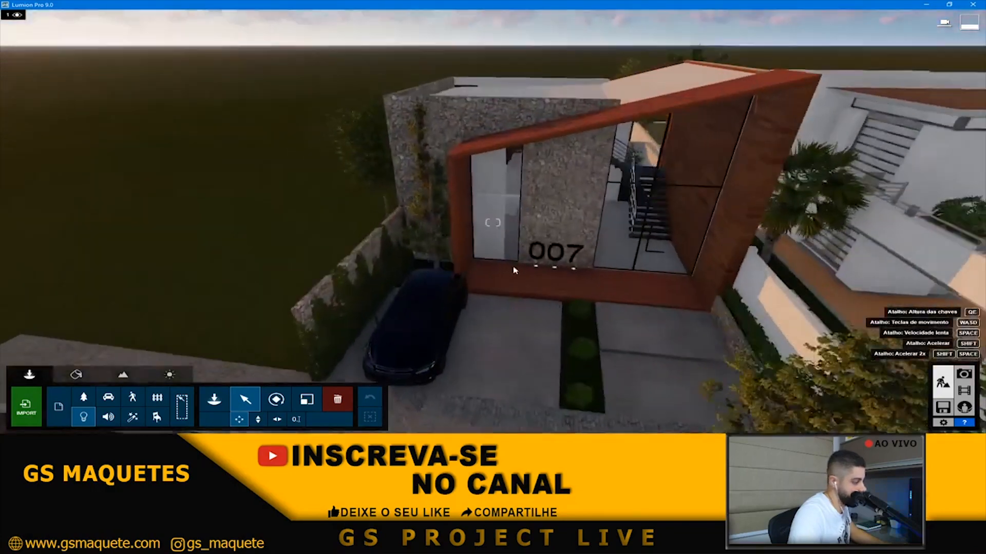
{"action": "key", "text": "w"}
{"action": "right_click_drag", "start_coordinate": [514, 271], "coordinate": [541, 281]}
{"action": "key", "text": "w"}
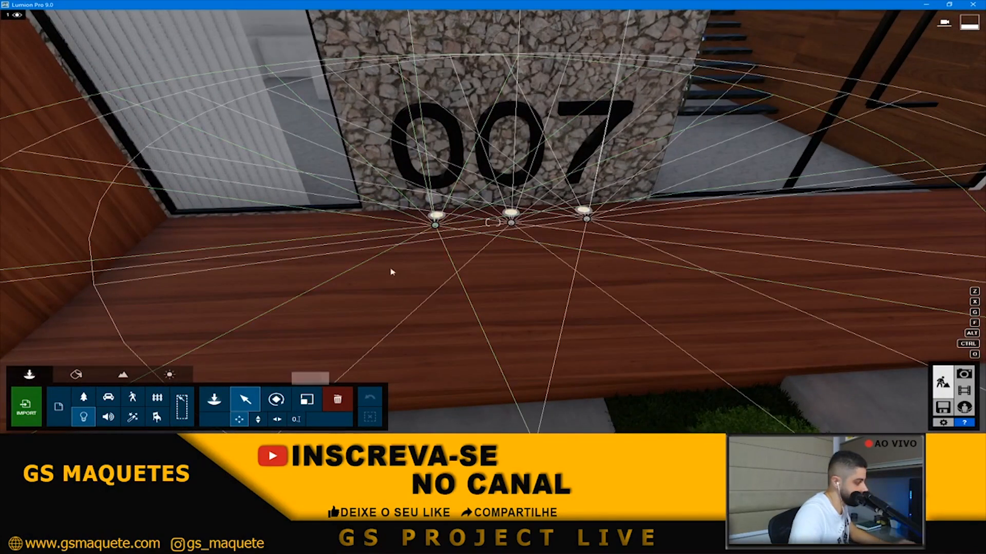
{"action": "left_click", "coordinate": [435, 226]}
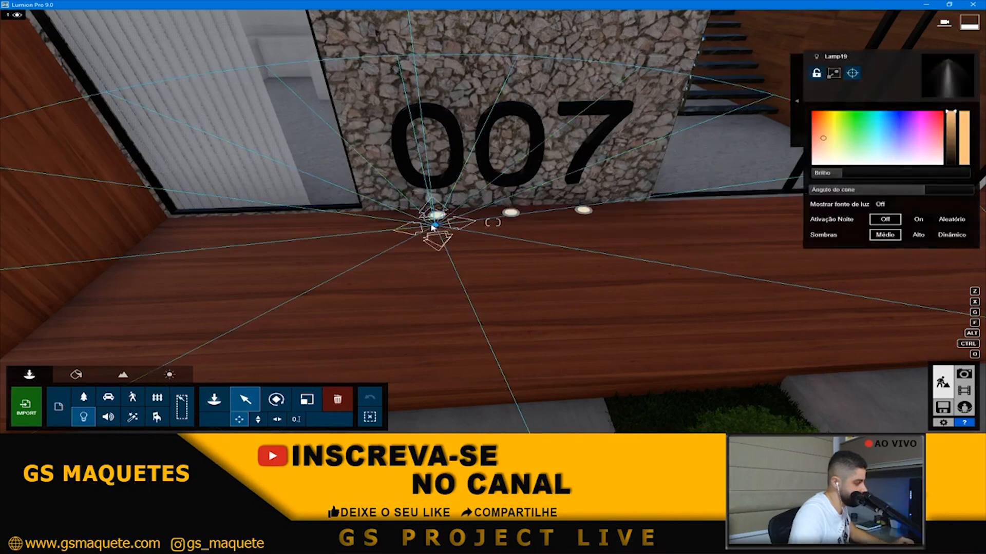
{"action": "left_click_drag", "start_coordinate": [587, 221], "coordinate": [603, 221]}
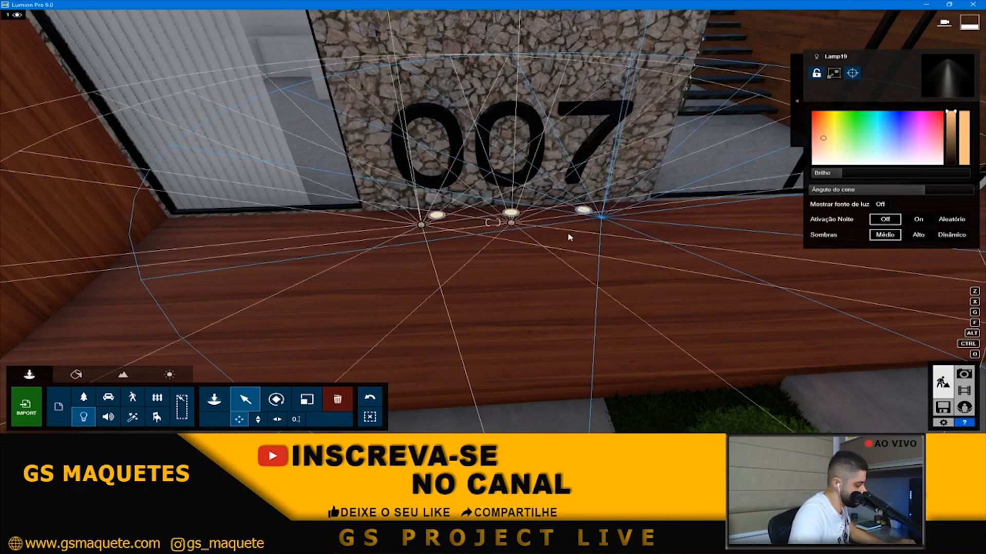
{"action": "key", "text": "s"}
{"action": "right_click_drag", "start_coordinate": [568, 238], "coordinate": [694, 263]}
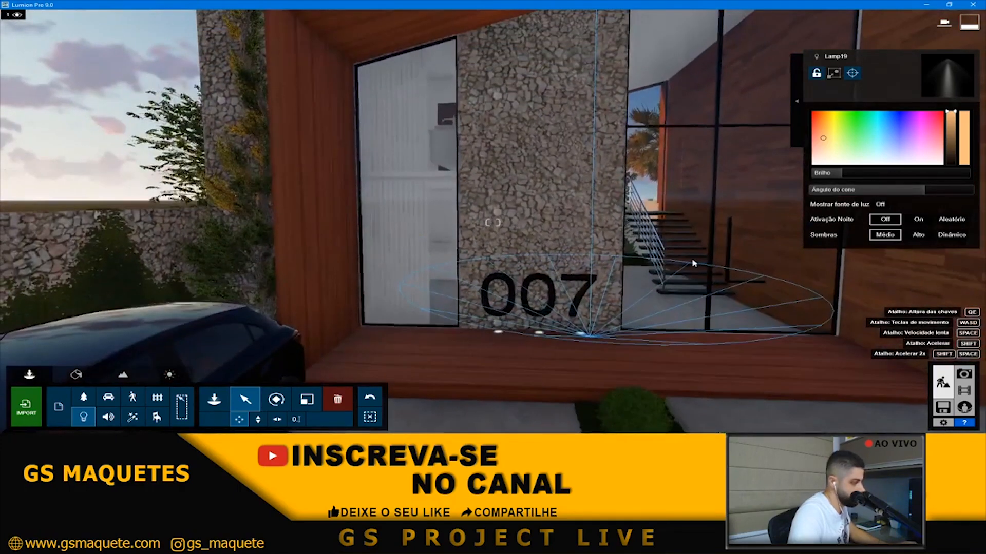
{"action": "left_click", "coordinate": [963, 374]}
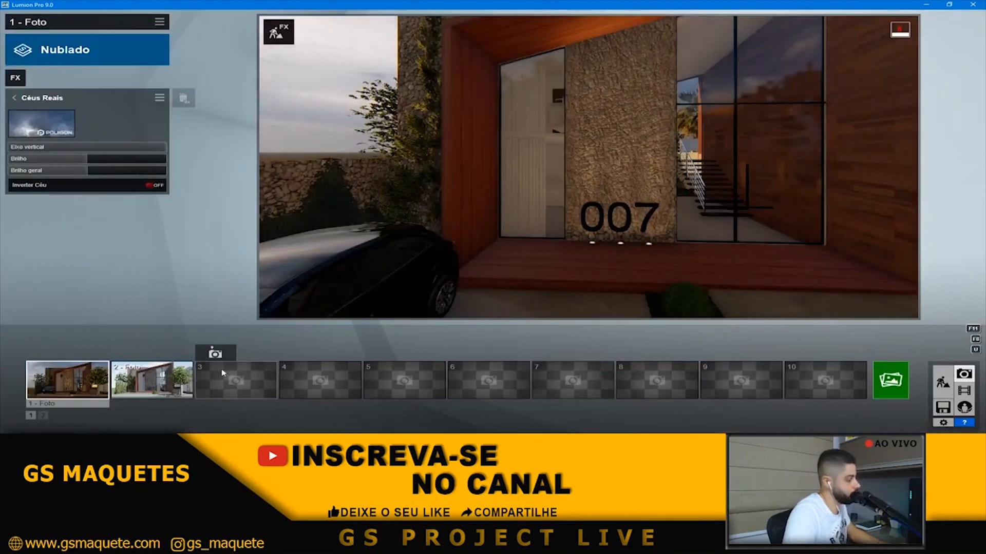
{"action": "left_click", "coordinate": [95, 382]}
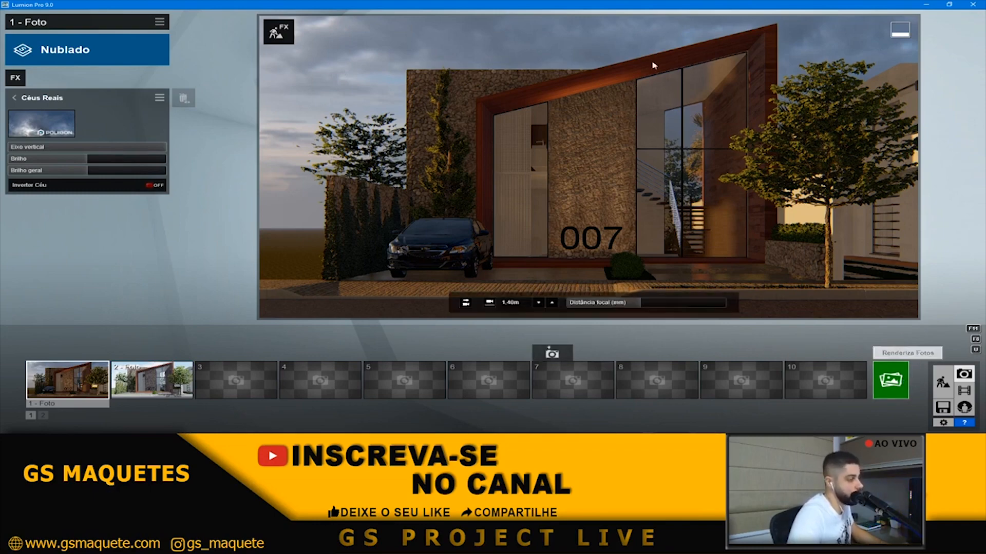
- Edit the car driveway's polished concrete material in the scene and raise its gloss close to the maximum
{"action": "left_click", "coordinate": [942, 382]}
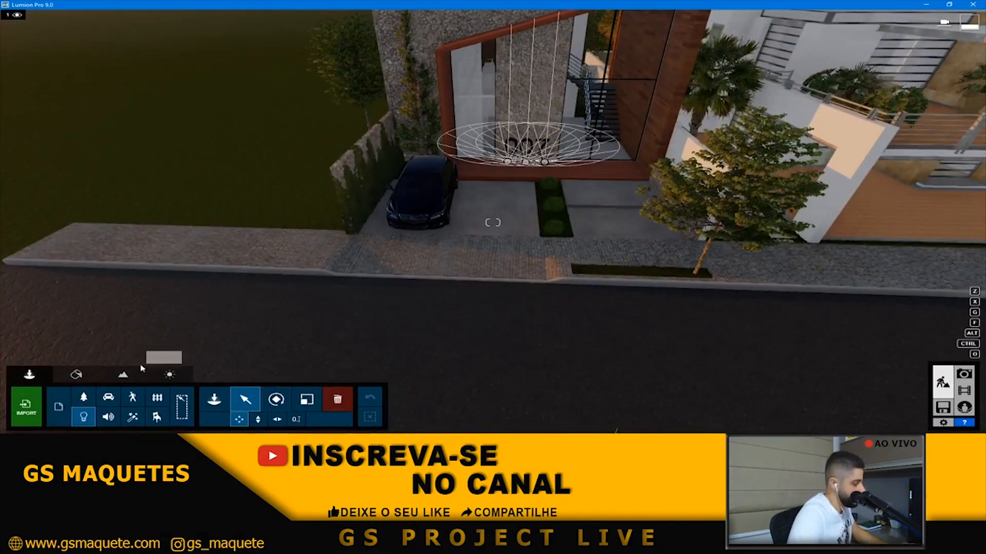
{"action": "key", "text": "w"}
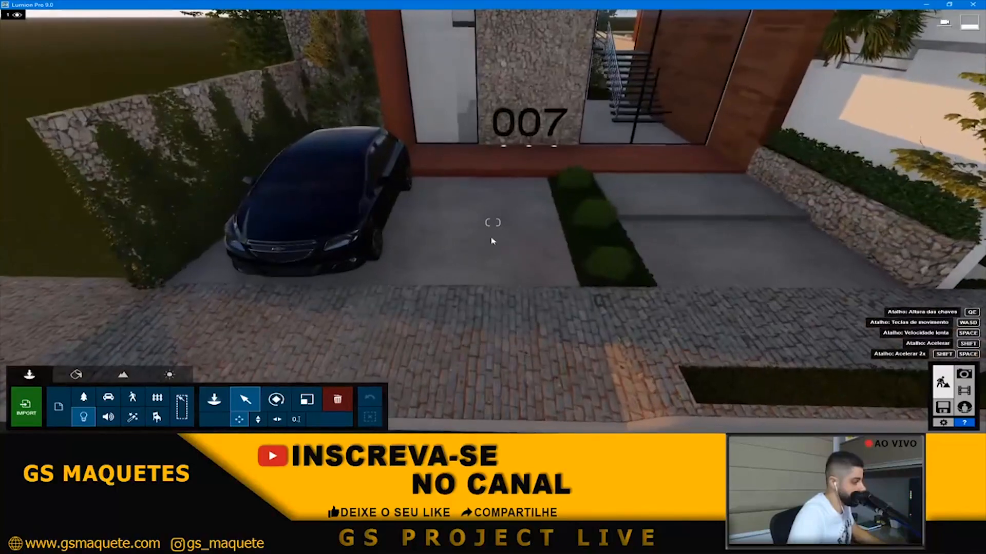
{"action": "left_click", "coordinate": [76, 375]}
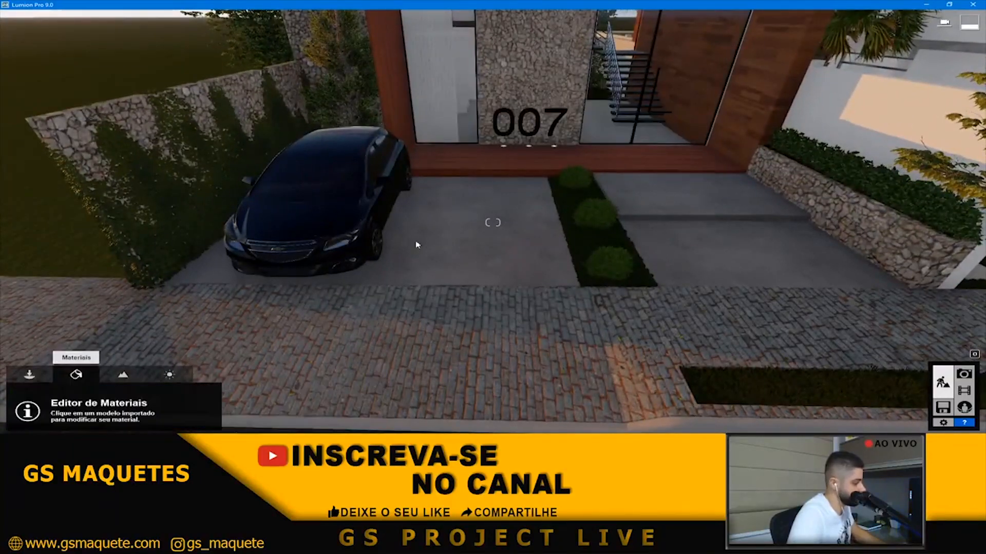
{"action": "left_click", "coordinate": [419, 243]}
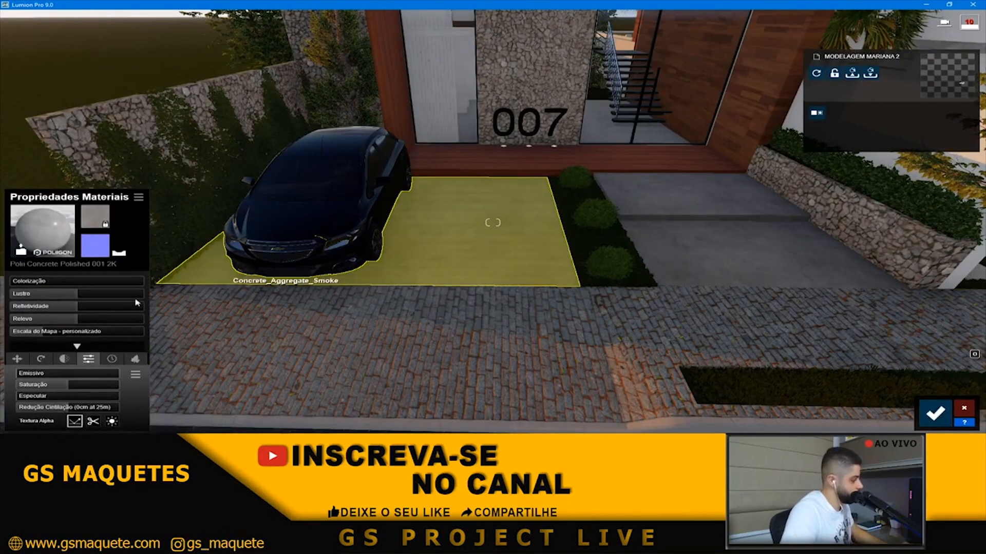
{"action": "left_click_drag", "start_coordinate": [88, 295], "coordinate": [102, 298]}
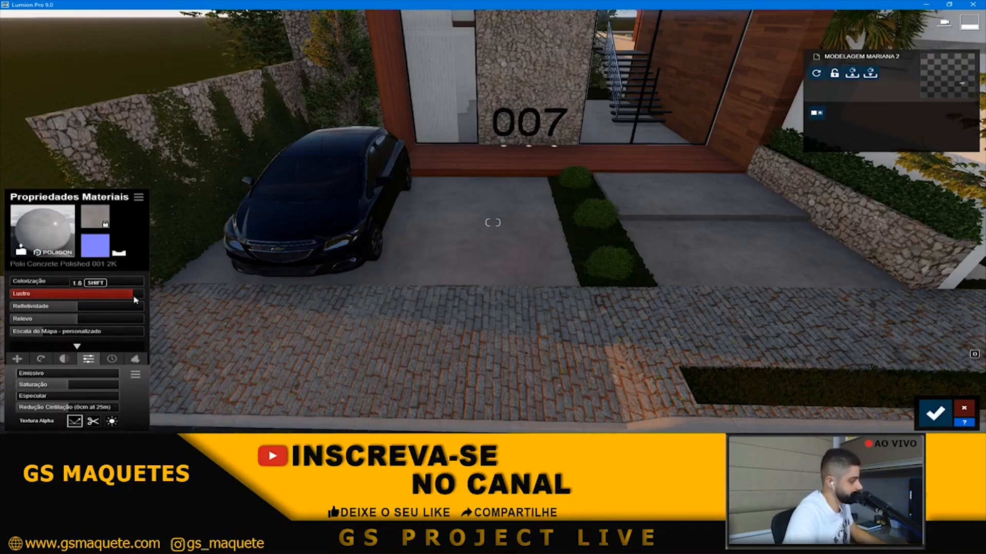
- Set the car driveway concrete's reflectivity to about 1.5, judging the reflections from a low view
{"action": "key", "text": "e"}
{"action": "right_click_drag", "start_coordinate": [482, 215], "coordinate": [319, 272]}
{"action": "key", "text": "w"}
{"action": "key", "text": "q"}
{"action": "key", "text": "e"}
{"action": "key", "text": "q"}
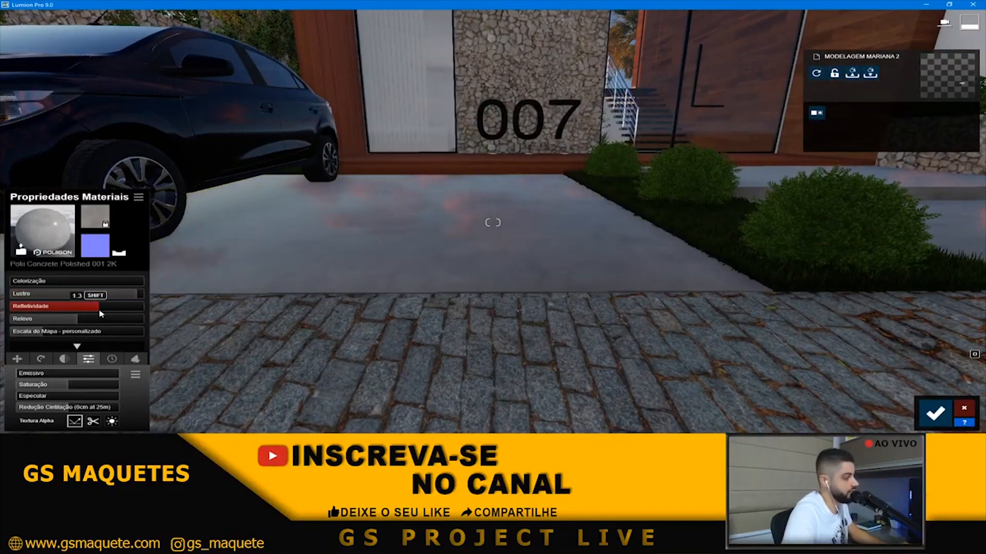
{"action": "key", "text": "s"}
{"action": "key", "text": "e"}
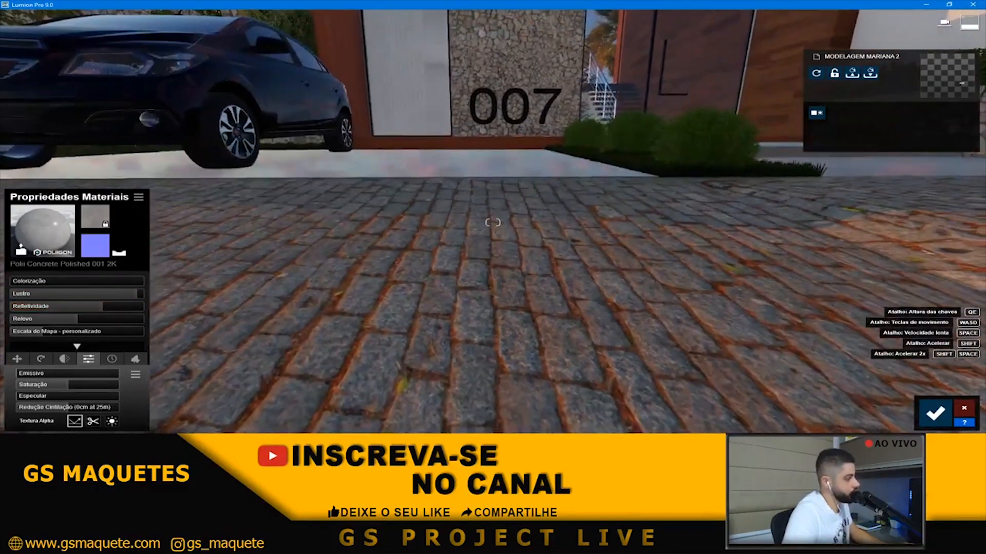
{"action": "key", "text": "q"}
{"action": "left_click_drag", "start_coordinate": [102, 305], "coordinate": [108, 304]}
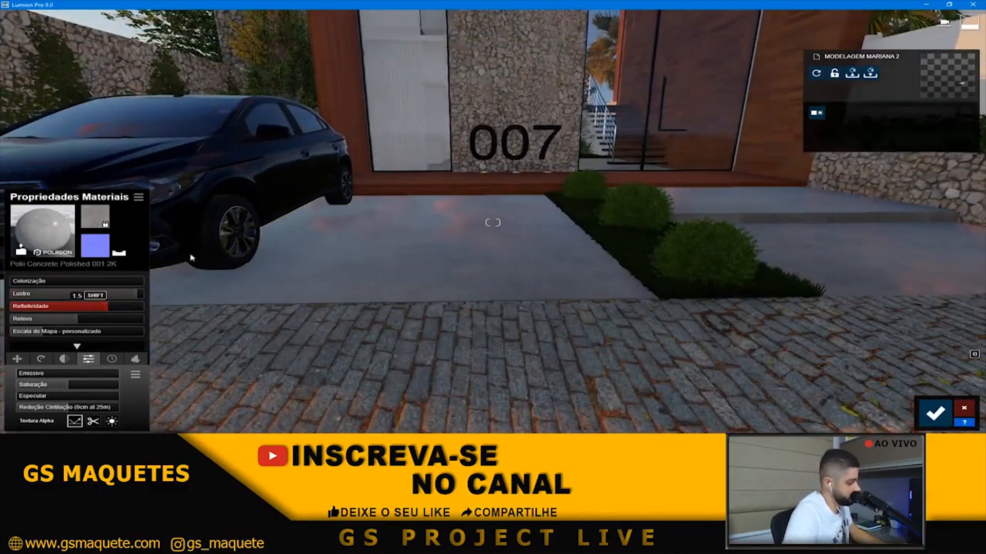
- Raise the gloss of the stepped entrance walkway's concrete close to the maximum and set its reflectivity to about 1.5
{"action": "key", "text": "s"}
{"action": "key", "text": "d"}
{"action": "key", "text": "w"}
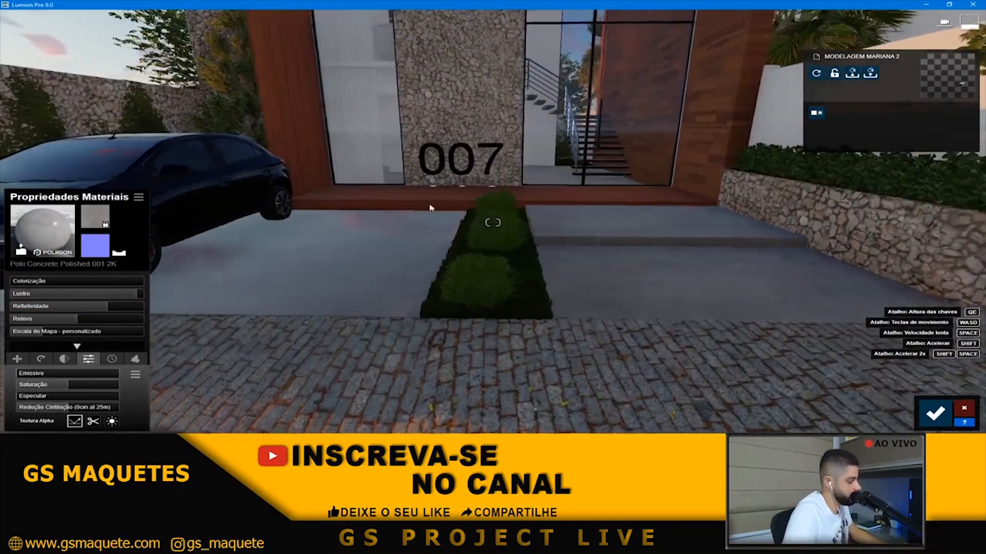
{"action": "key", "text": "w"}
{"action": "key", "text": "d"}
{"action": "left_click", "coordinate": [558, 227]}
{"action": "left_click_drag", "start_coordinate": [77, 296], "coordinate": [114, 310]}
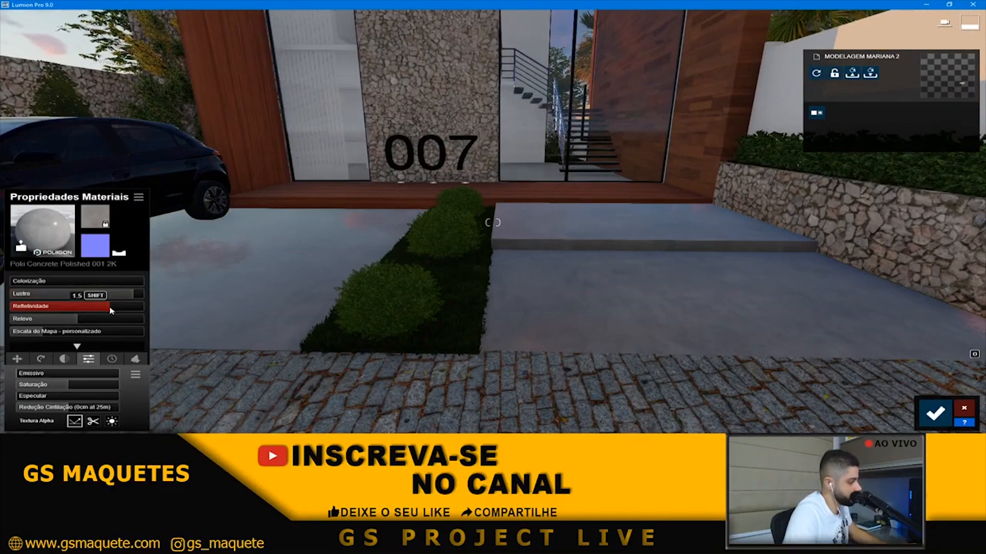
- Examine the reflections on the driveway and entrance walkway concrete from several distances and heights
{"action": "key", "text": "s"}
{"action": "key", "text": "a"}
{"action": "key", "text": "d"}
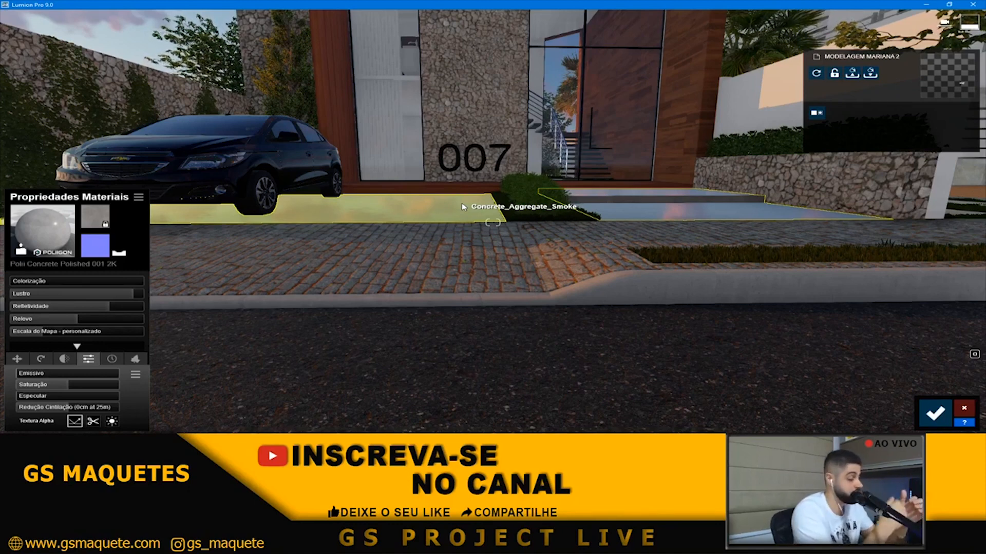
{"action": "key", "text": "q"}
{"action": "mouse_move", "coordinate": [484, 283]}
{"action": "right_mouse_down"}
{"action": "mouse_move", "coordinate": [484, 293]}
{"action": "mouse_move", "coordinate": [491, 279]}
{"action": "right_mouse_up"}
{"action": "key", "text": "w"}
{"action": "key", "text": "d"}
{"action": "key", "text": "s"}
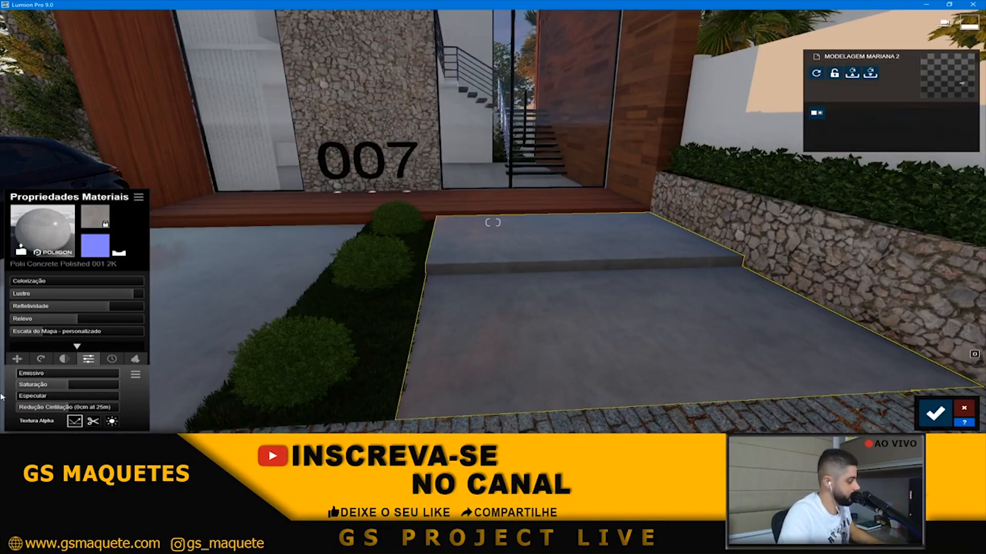
{"action": "key", "text": "e"}
{"action": "key", "text": "s"}
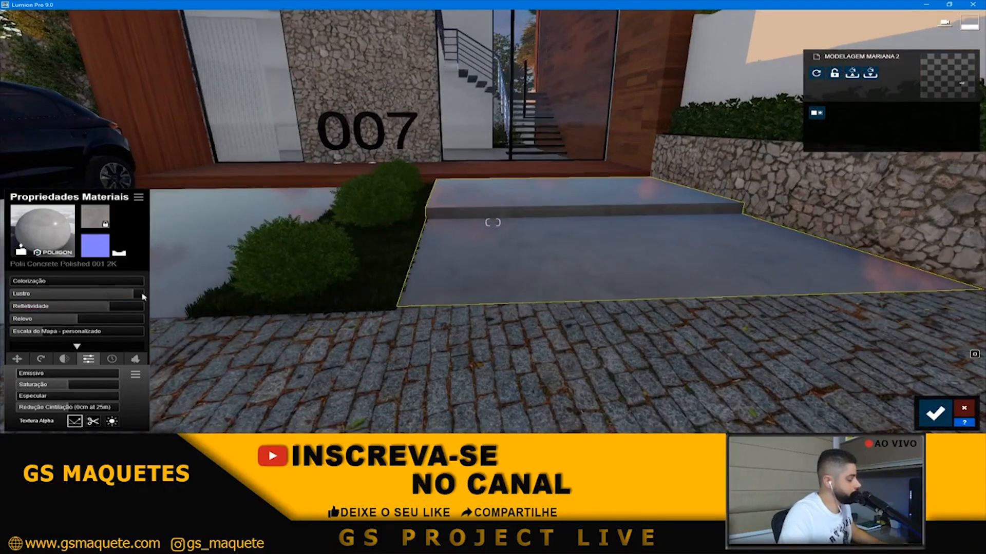
{"action": "key", "text": "w"}
{"action": "key", "text": "d"}
{"action": "key", "text": "s"}
{"action": "key", "text": "d"}
{"action": "key", "text": "a"}
{"action": "key", "text": "e"}
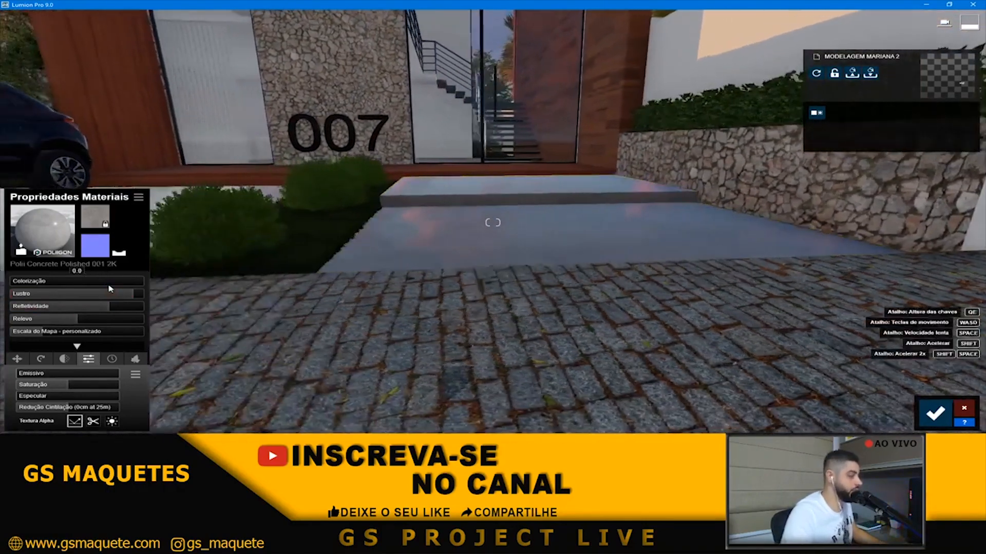
{"action": "key", "text": "w"}
{"action": "key", "text": "q"}
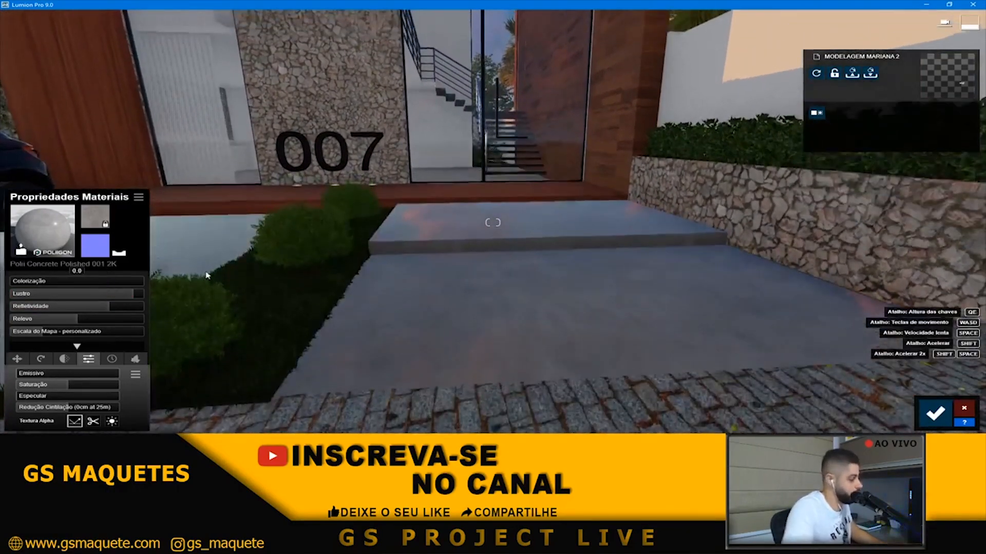
{"action": "key", "text": "w"}
{"action": "key", "text": "s"}
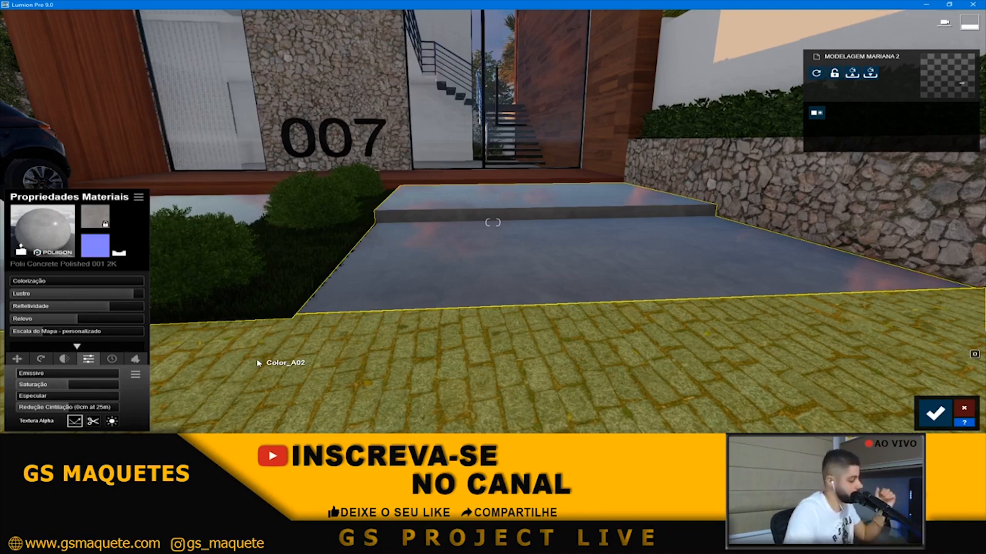
- Raise the specular value of the entrance walkway concrete partway and give the car driveway concrete a similar specular value
{"action": "left_click_drag", "start_coordinate": [116, 396], "coordinate": [85, 401]}
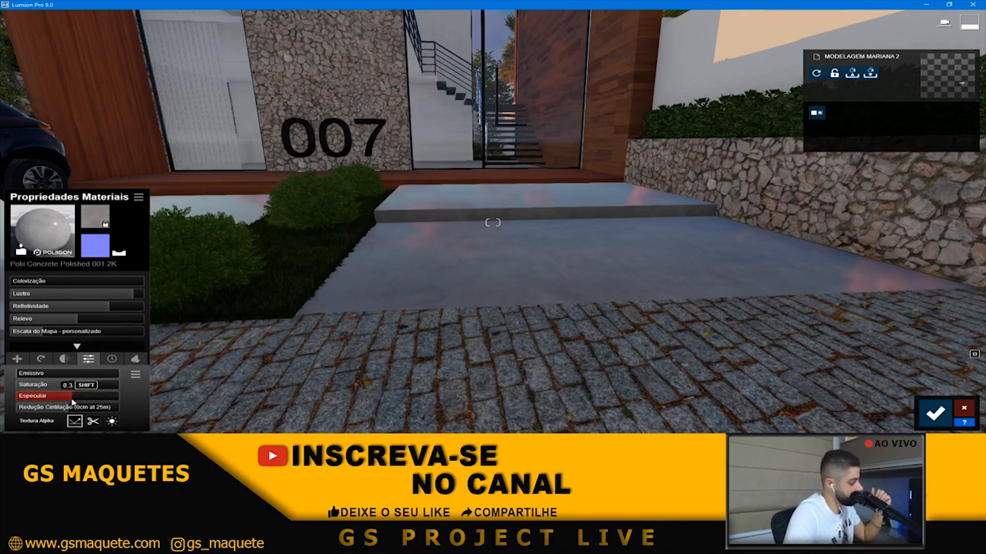
{"action": "key", "text": "s"}
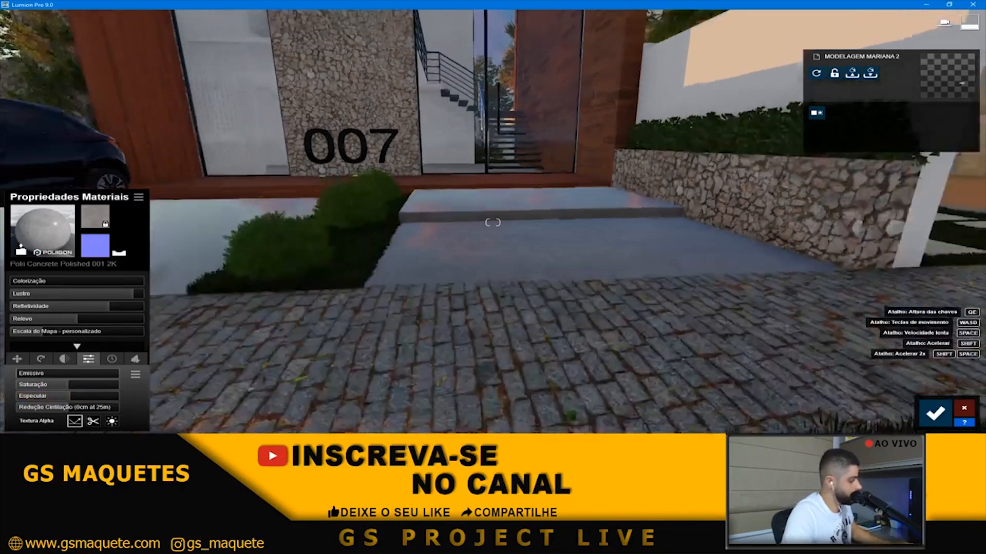
{"action": "key", "text": "a"}
{"action": "right_click_drag", "start_coordinate": [241, 268], "coordinate": [286, 253]}
{"action": "left_click_drag", "start_coordinate": [69, 396], "coordinate": [69, 399]}
{"action": "key", "text": "s"}
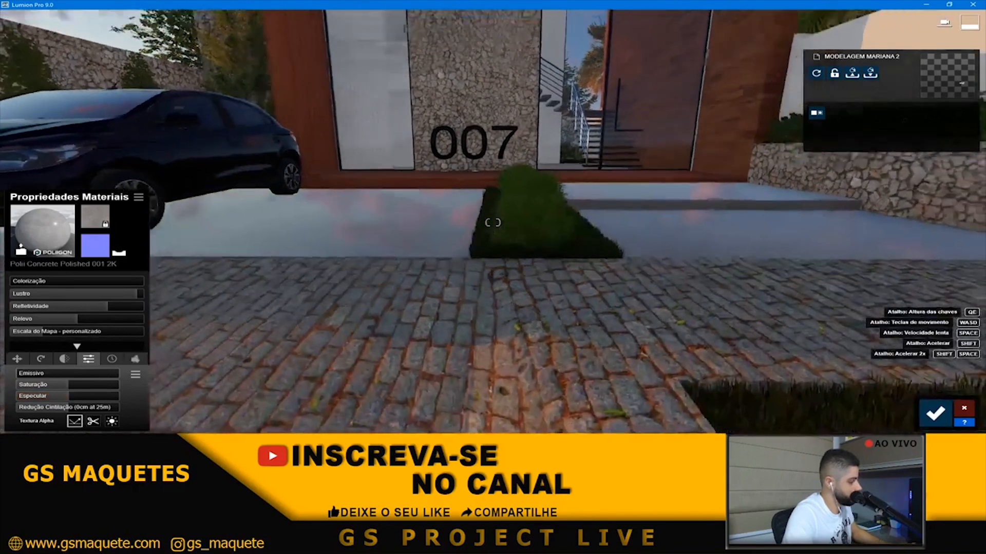
- Check the floors from the street, save the material changes and preview the facade from the Photo 1 camera
{"action": "key", "text": "a"}
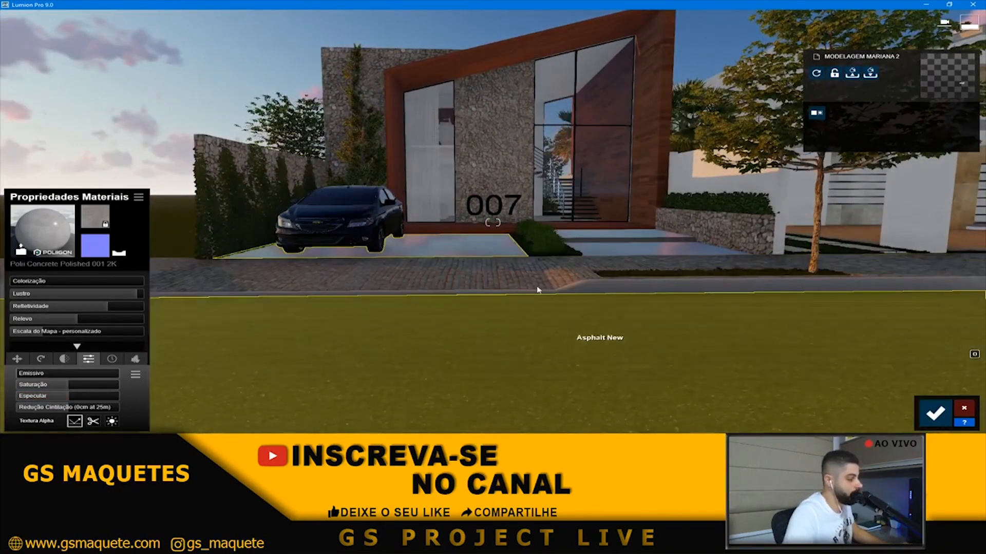
{"action": "key", "text": "w"}
{"action": "right_click_drag", "start_coordinate": [559, 302], "coordinate": [534, 349]}
{"action": "key", "text": "w"}
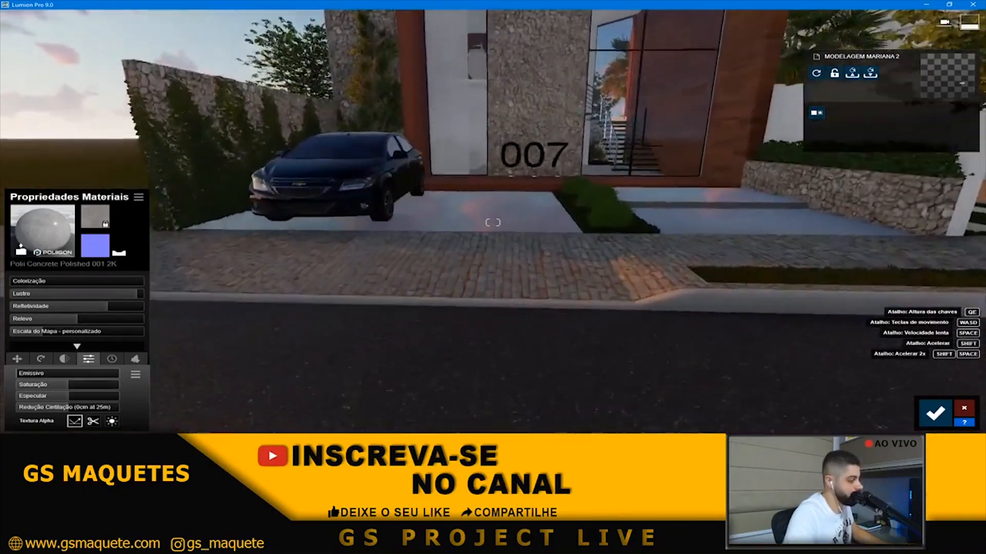
{"action": "key", "text": "s"}
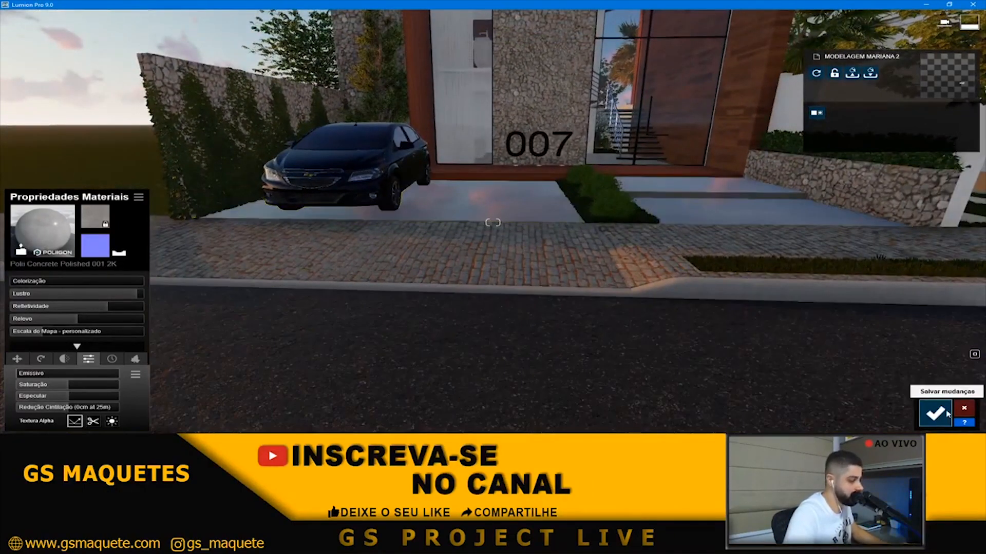
{"action": "left_click", "coordinate": [935, 413]}
{"action": "left_click", "coordinate": [965, 375]}
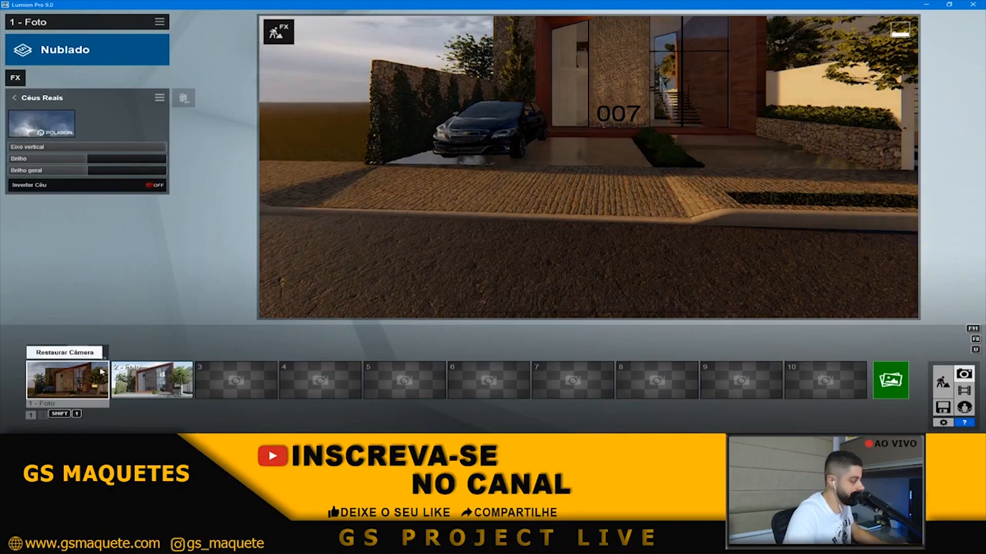
{"action": "left_click", "coordinate": [86, 378]}
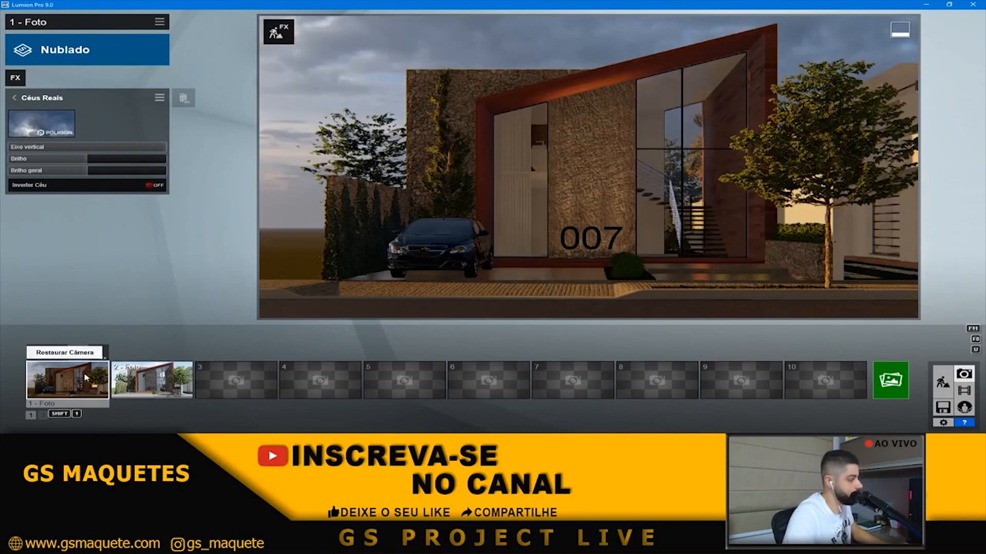
- Add the Precipitação effect to Photo 1 and reduce its particle quantity and particle size to zero
{"action": "left_click", "coordinate": [14, 98]}
{"action": "left_click", "coordinate": [21, 76]}
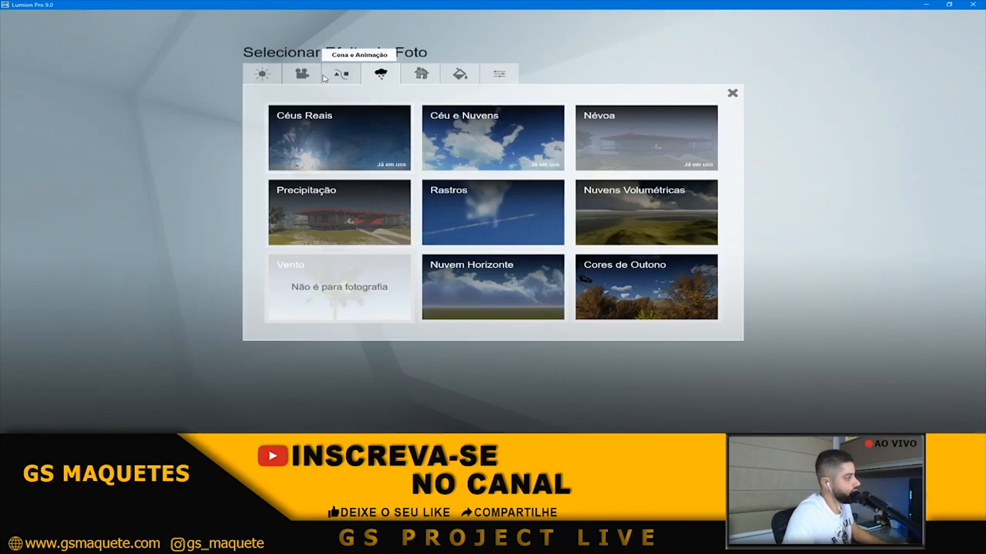
{"action": "left_click", "coordinate": [373, 200]}
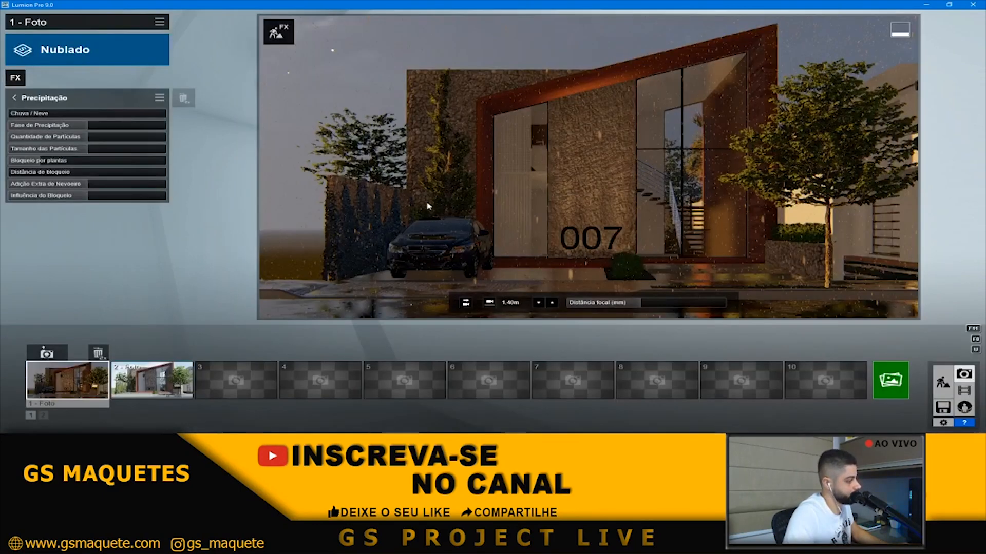
{"action": "mouse_move", "coordinate": [226, 338]}
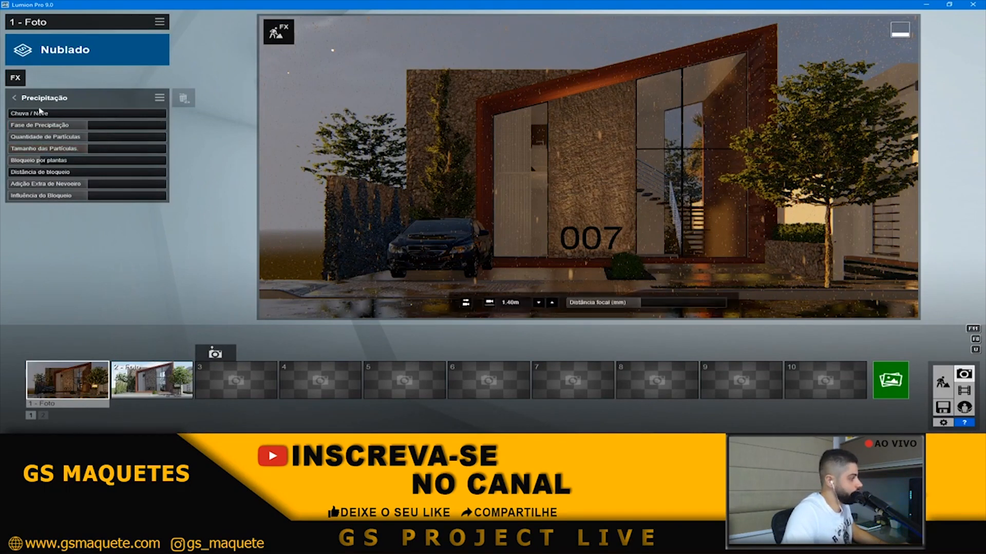
{"action": "left_click_drag", "start_coordinate": [64, 139], "coordinate": [9, 139]}
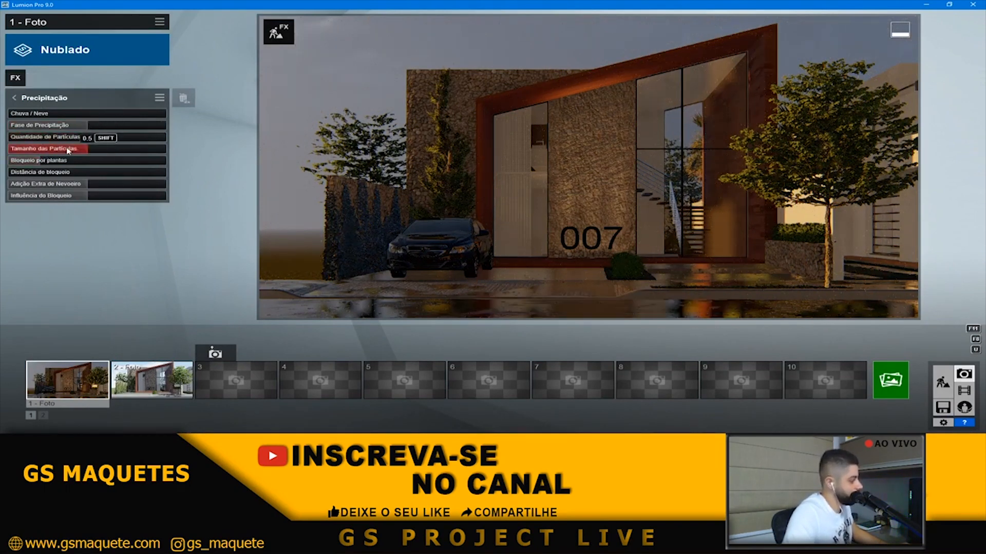
{"action": "left_click_drag", "start_coordinate": [68, 150], "coordinate": [6, 149]}
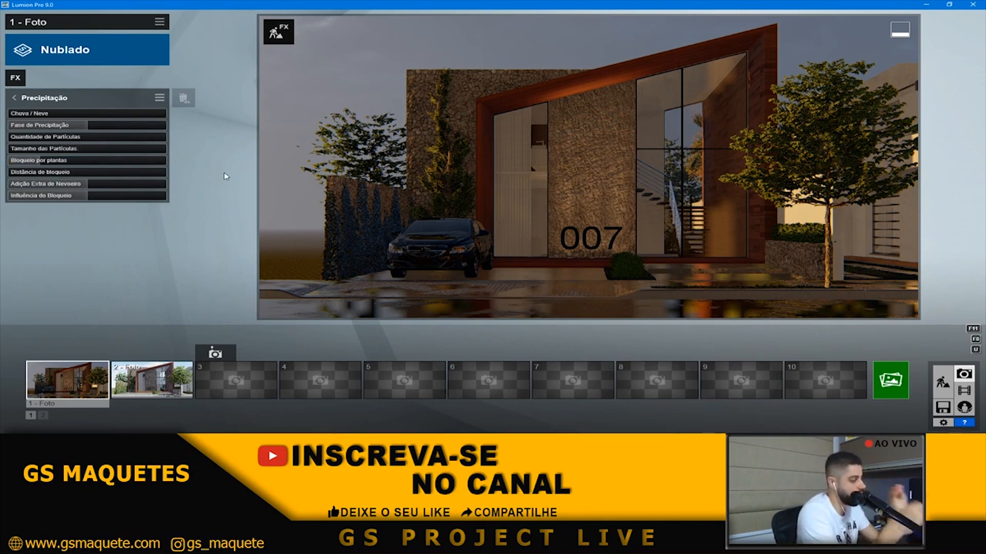
- Set the precipitation phase to about 0.4 for a partly wet ground, and adjust the blocking by plants
{"action": "left_click", "coordinate": [72, 128]}
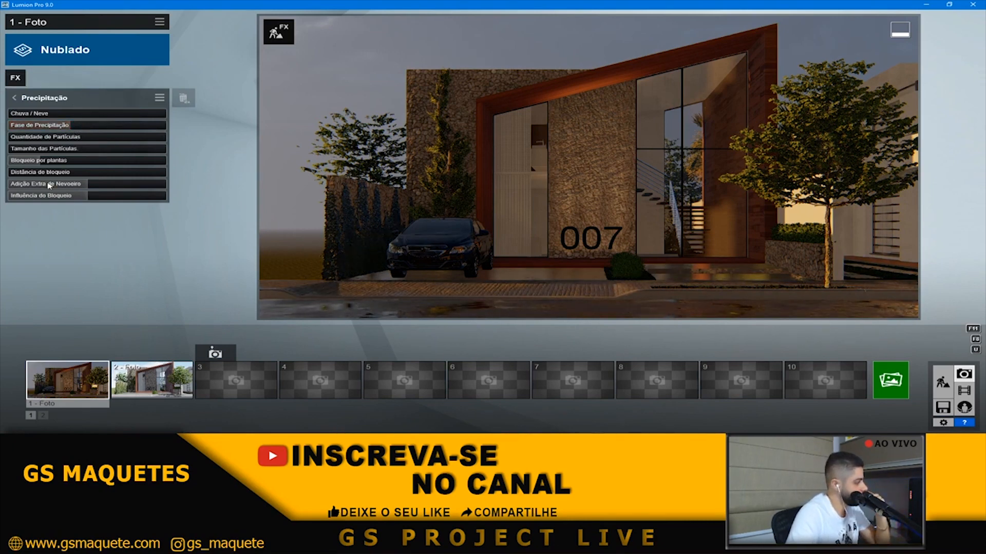
{"action": "left_click_drag", "start_coordinate": [50, 164], "coordinate": [7, 161]}
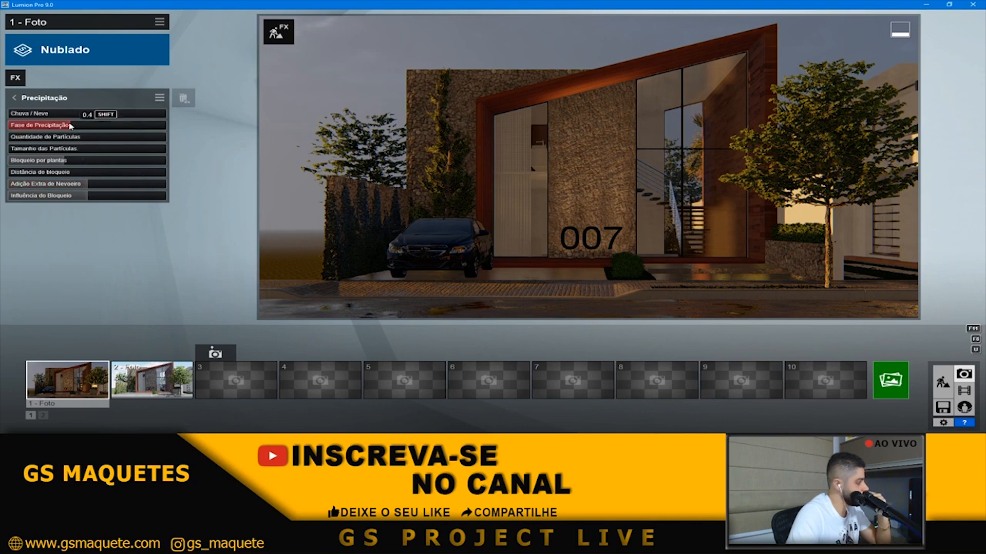
{"action": "left_click_drag", "start_coordinate": [68, 125], "coordinate": [81, 127]}
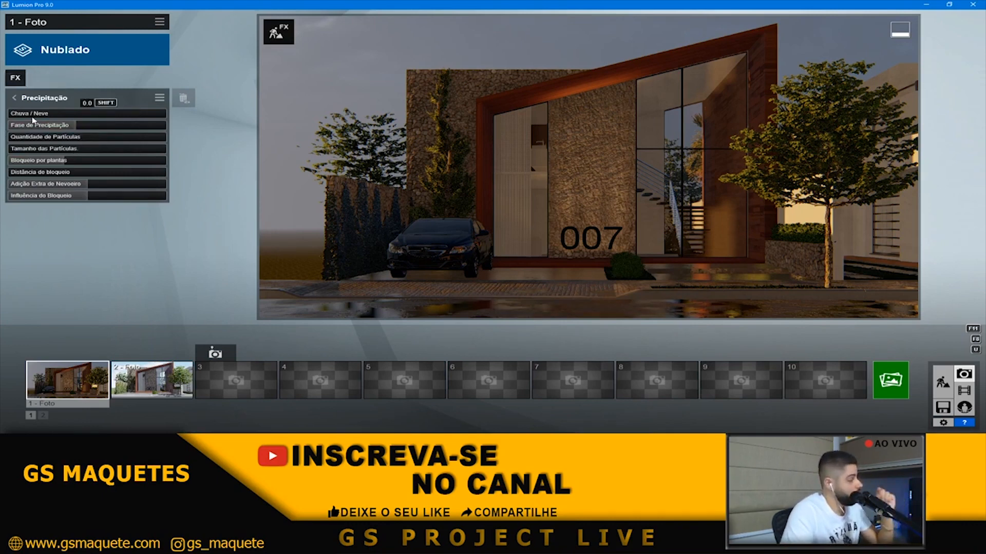
- Open Photo 1's Reflexão effect and add a reflection plane on the street asphalt
{"action": "left_click", "coordinate": [14, 97]}
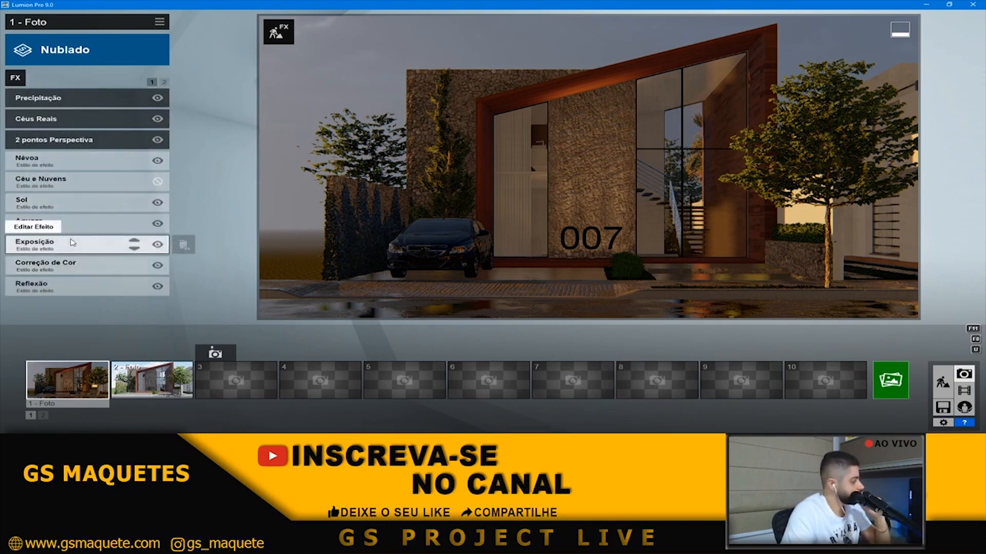
{"action": "left_click", "coordinate": [80, 286]}
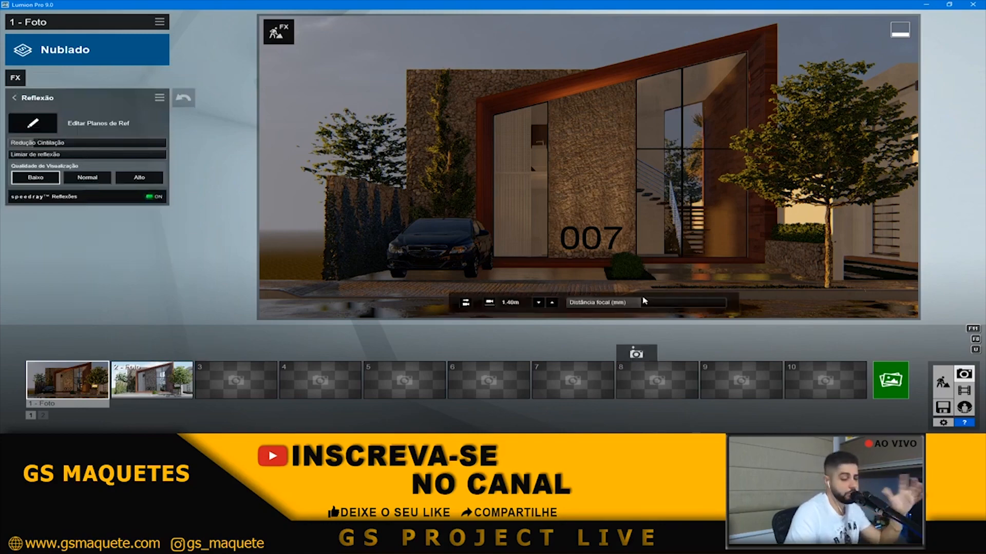
{"action": "left_click", "coordinate": [52, 131]}
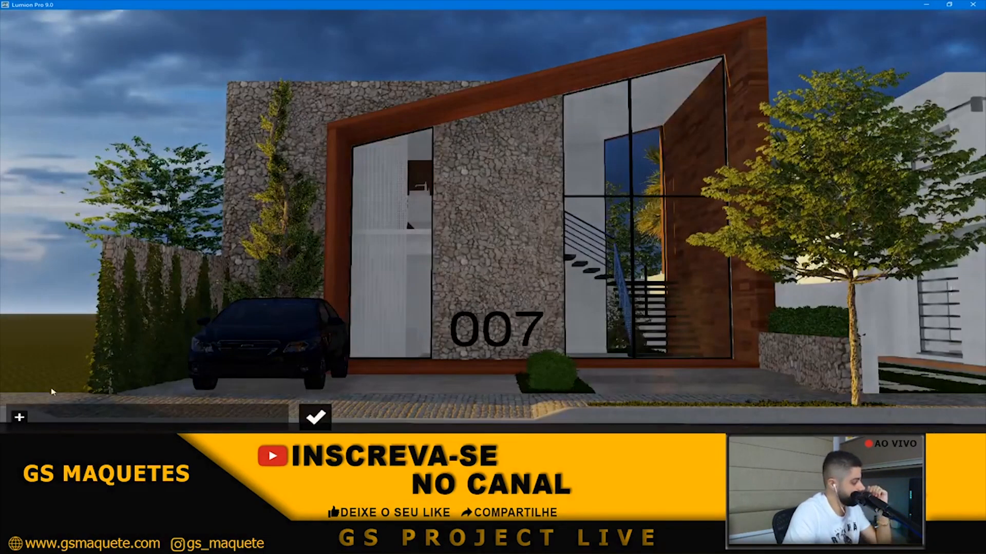
{"action": "left_click", "coordinate": [23, 418]}
{"action": "key", "text": "q"}
{"action": "right_click_drag", "start_coordinate": [354, 190], "coordinate": [406, 297]}
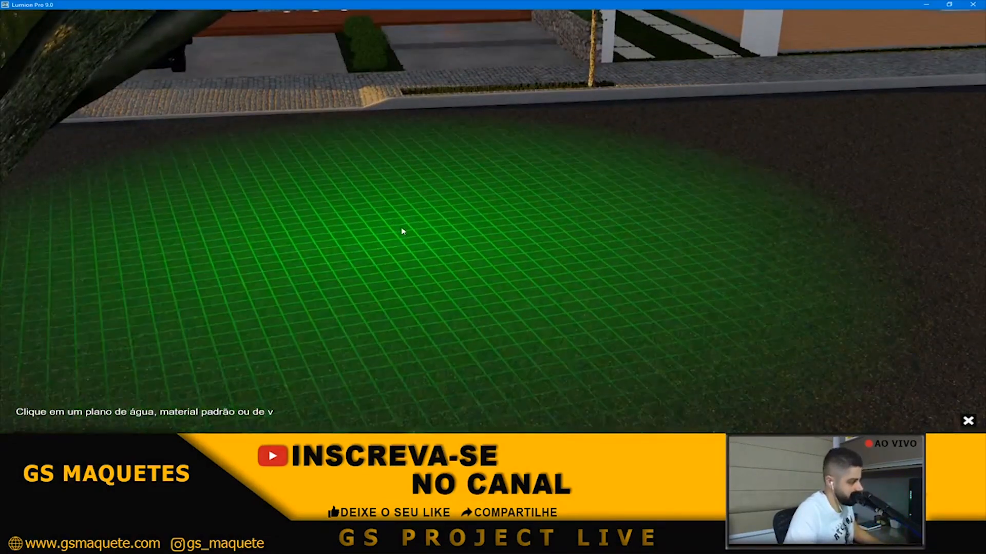
{"action": "left_click", "coordinate": [403, 229]}
- Add two more reflection planes, one on the car driveway concrete and one on the raised entrance walkway slab
{"action": "right_click_drag", "start_coordinate": [330, 165], "coordinate": [360, 221]}
{"action": "key", "text": "w"}
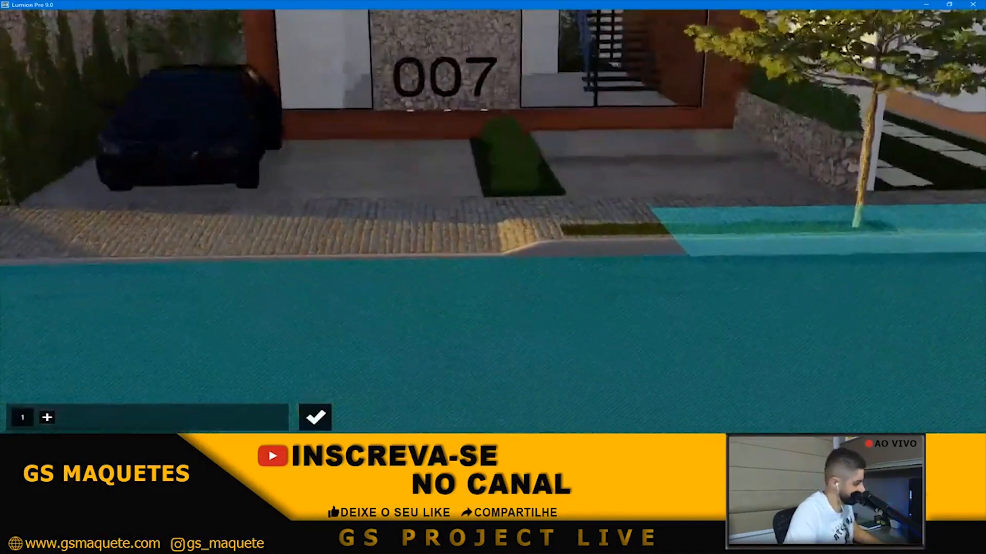
{"action": "key", "text": "q"}
{"action": "right_click_drag", "start_coordinate": [341, 369], "coordinate": [191, 390]}
{"action": "key", "text": "s"}
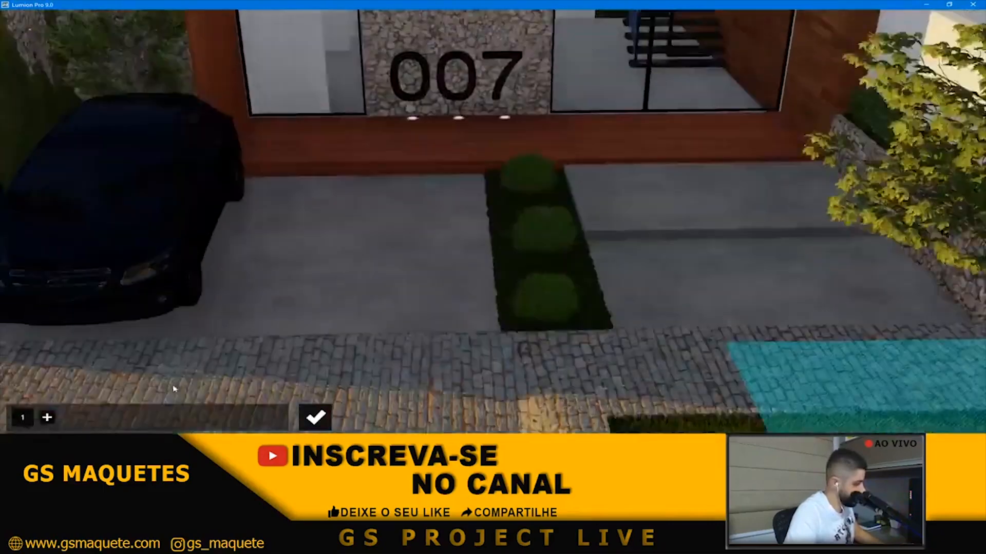
{"action": "left_click", "coordinate": [48, 418]}
{"action": "left_click", "coordinate": [391, 191]}
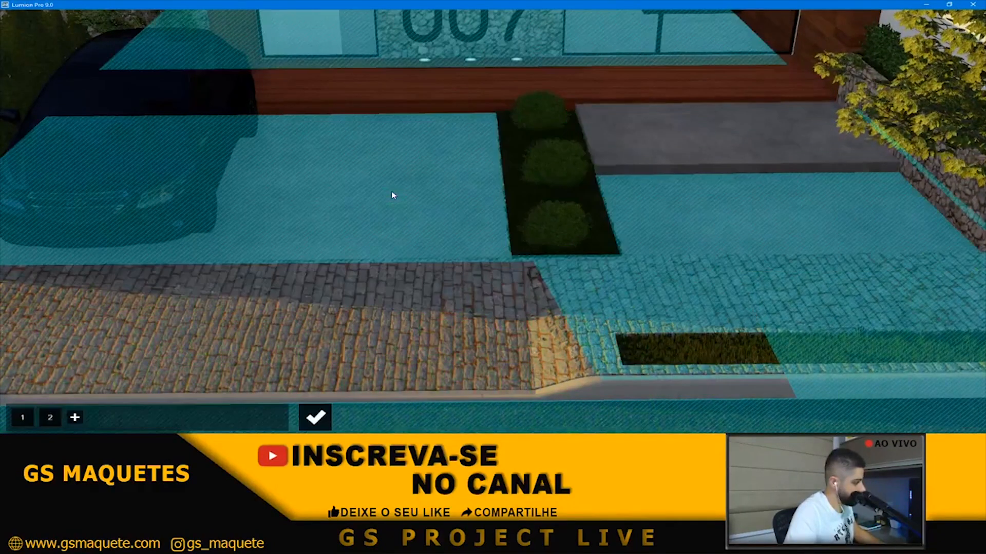
{"action": "left_click", "coordinate": [74, 418]}
{"action": "left_click", "coordinate": [690, 133]}
- Add reflection planes on the facade glass and on the paved sidewalk ramp in front of the car driveway
{"action": "right_click_drag", "start_coordinate": [689, 136], "coordinate": [688, 82]}
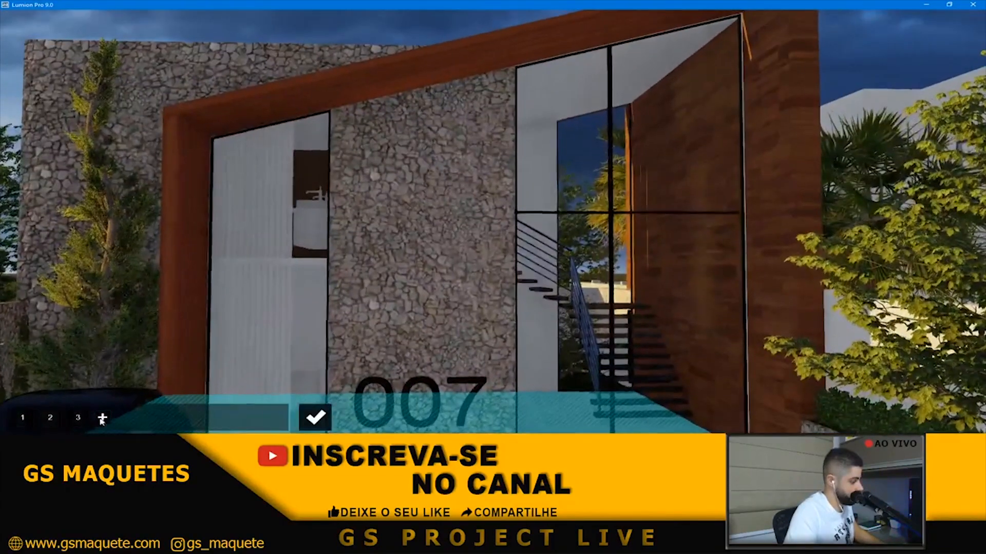
{"action": "left_click", "coordinate": [102, 417]}
{"action": "left_click", "coordinate": [296, 273]}
{"action": "mouse_move", "coordinate": [598, 205]}
{"action": "right_mouse_down"}
{"action": "mouse_move", "coordinate": [597, 219]}
{"action": "mouse_move", "coordinate": [609, 205]}
{"action": "right_mouse_up"}
{"action": "key", "text": "s"}
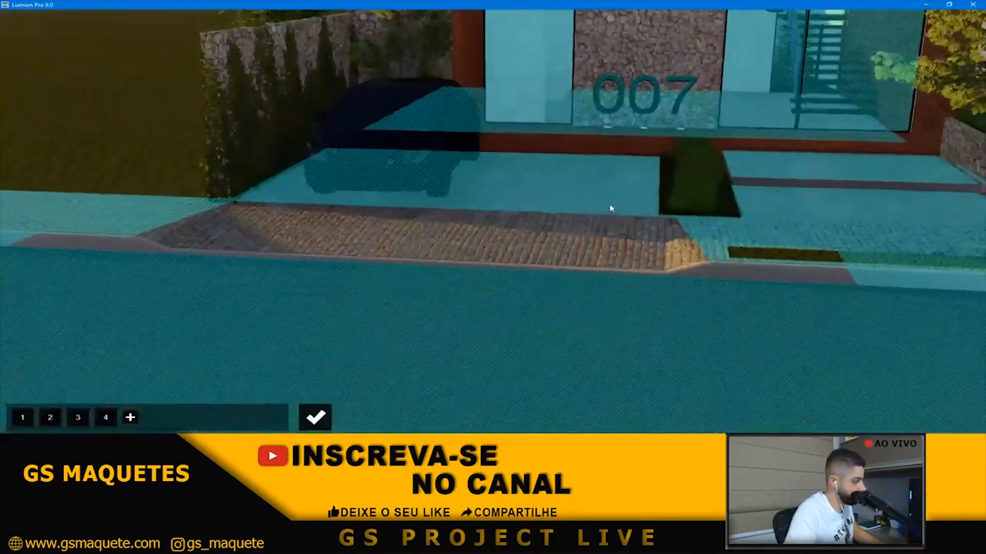
{"action": "key", "text": "w"}
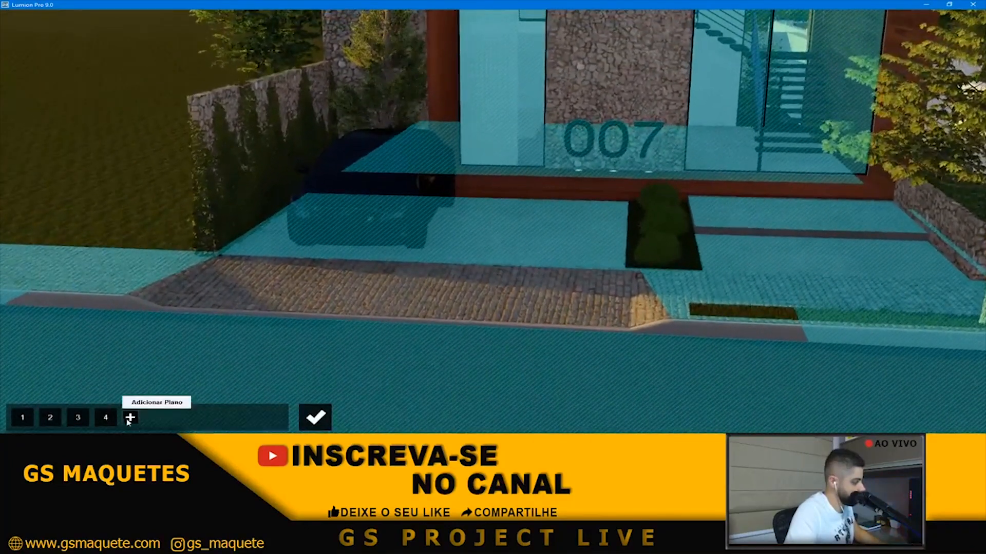
{"action": "left_click", "coordinate": [129, 418]}
{"action": "left_click", "coordinate": [380, 292]}
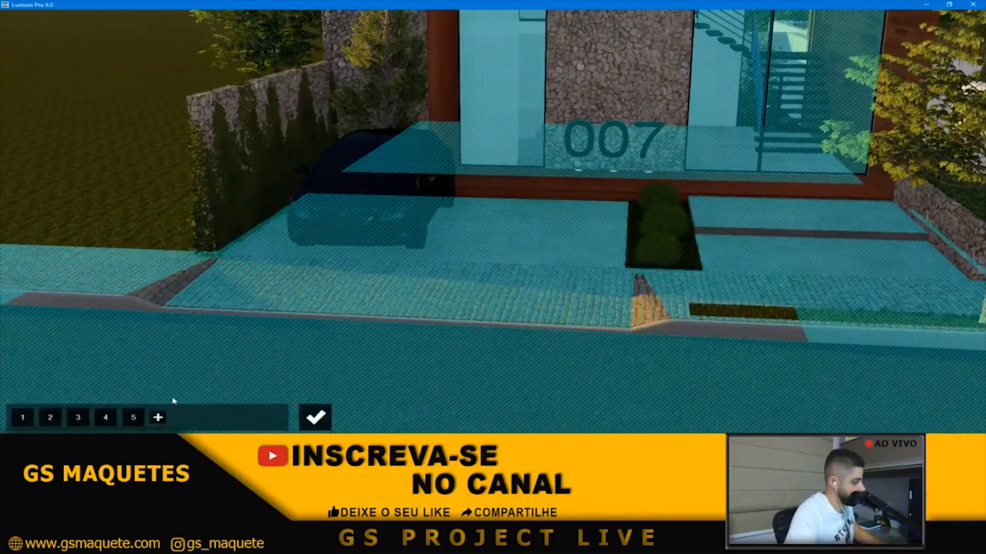
{"action": "left_click", "coordinate": [157, 417]}
{"action": "mouse_move", "coordinate": [677, 330]}
{"action": "right_mouse_down"}
{"action": "mouse_move", "coordinate": [872, 321]}
{"action": "mouse_move", "coordinate": [662, 336]}
{"action": "right_mouse_up"}
{"action": "key", "text": "s"}
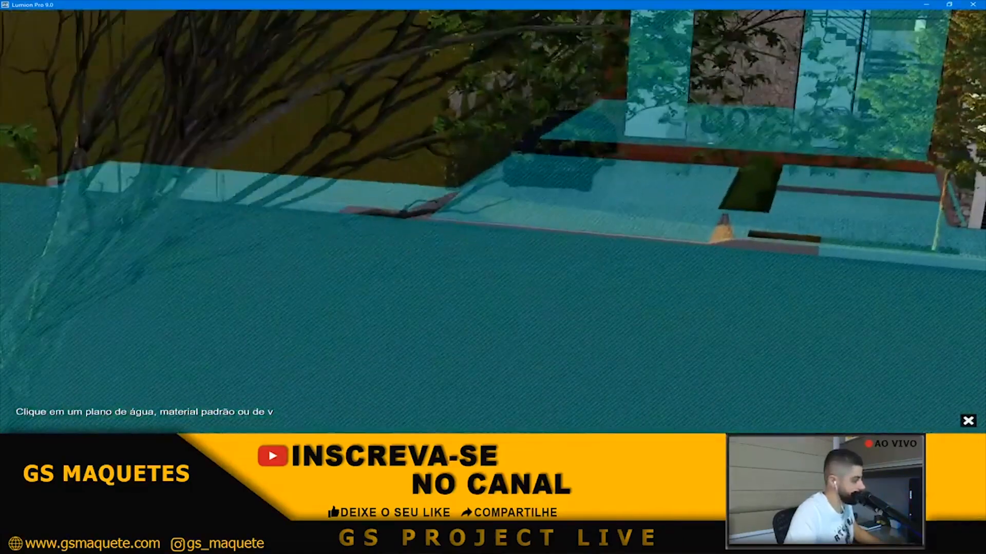
{"action": "key", "text": "s"}
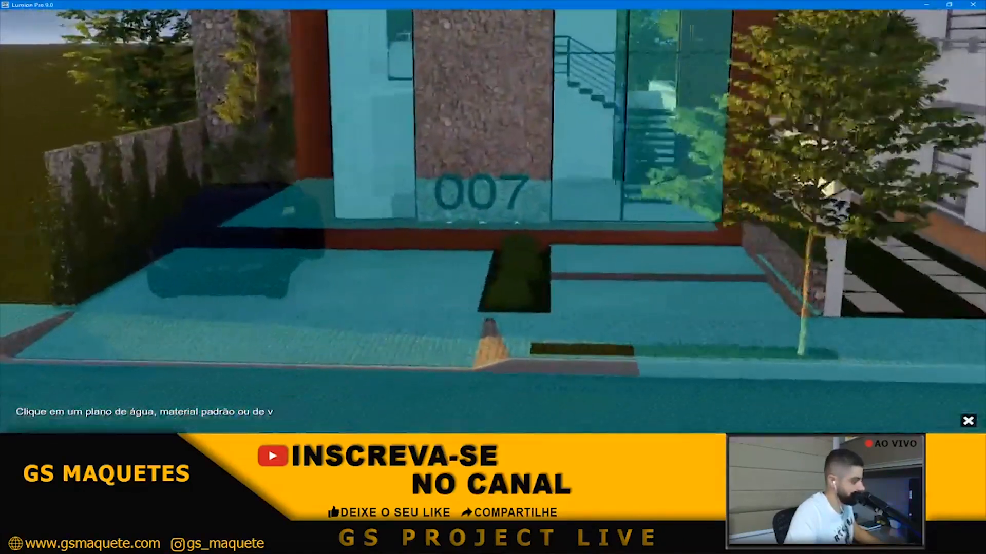
{"action": "right_click_drag", "start_coordinate": [590, 342], "coordinate": [510, 352]}
{"action": "key", "text": "w"}
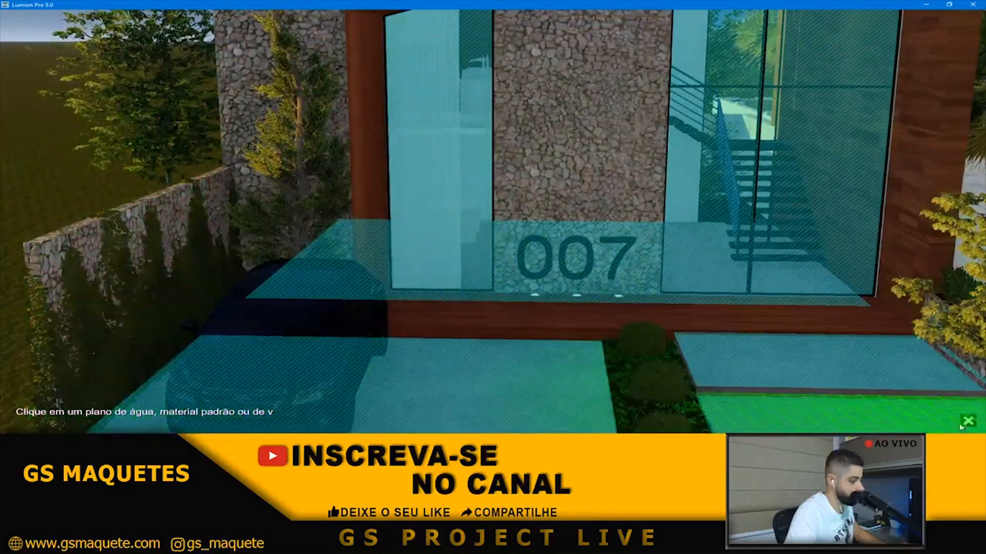
{"action": "left_click", "coordinate": [967, 422]}
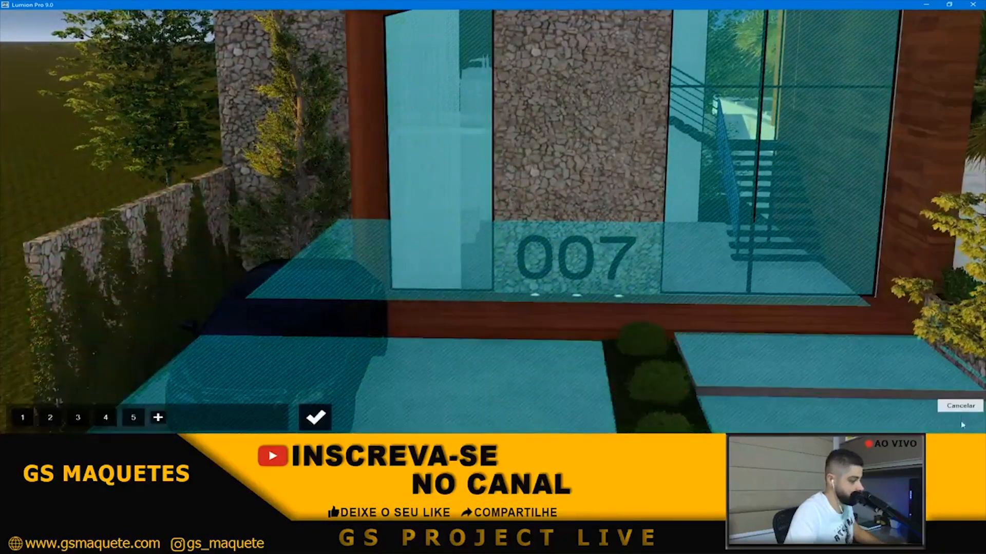
- Save the reflection planes and restore the Photo 1 camera
{"action": "left_click", "coordinate": [316, 418]}
{"action": "key", "text": "w"}
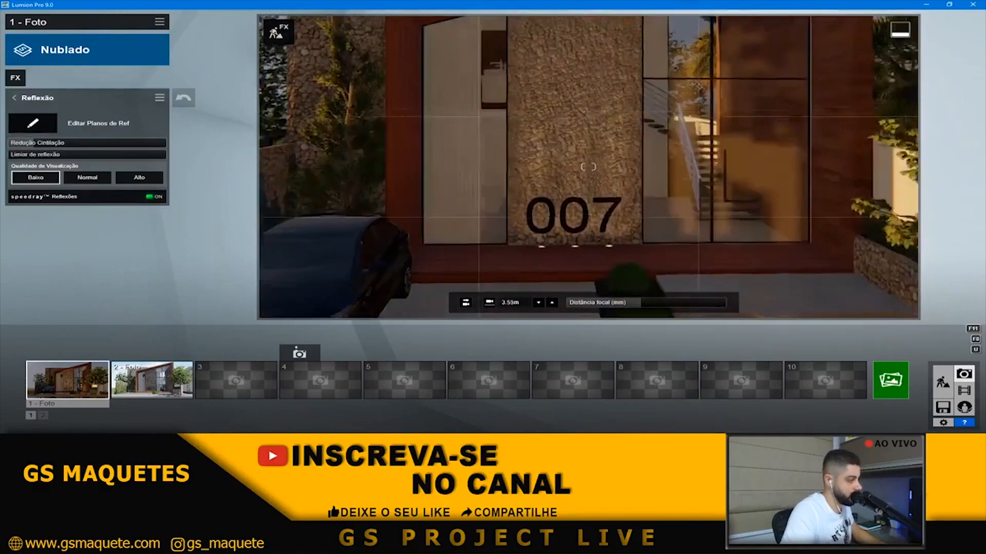
{"action": "left_click", "coordinate": [82, 381]}
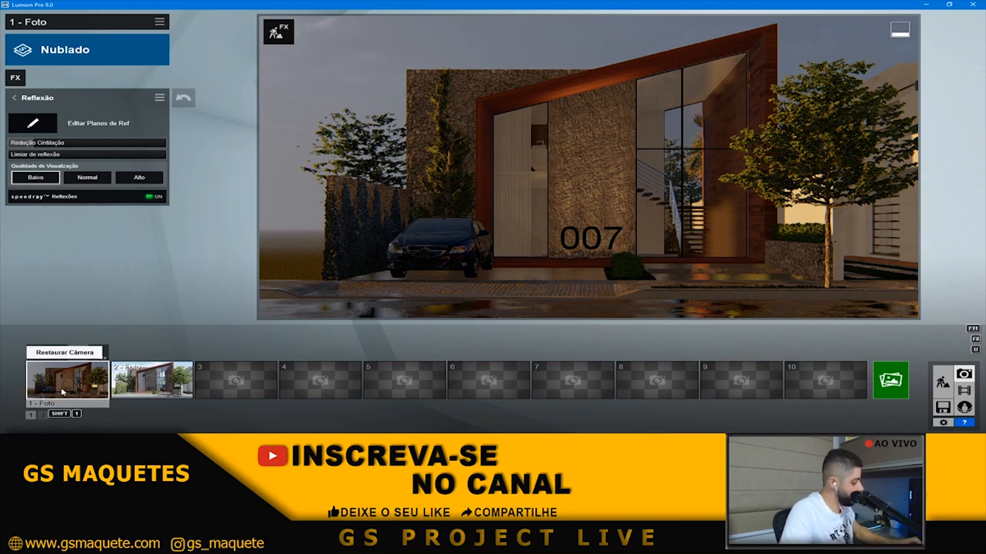
- Render the current photo at Área de Trabalho size (1920x1080), overwriting the existing test image, and close the finished render
{"action": "left_click", "coordinate": [891, 380]}
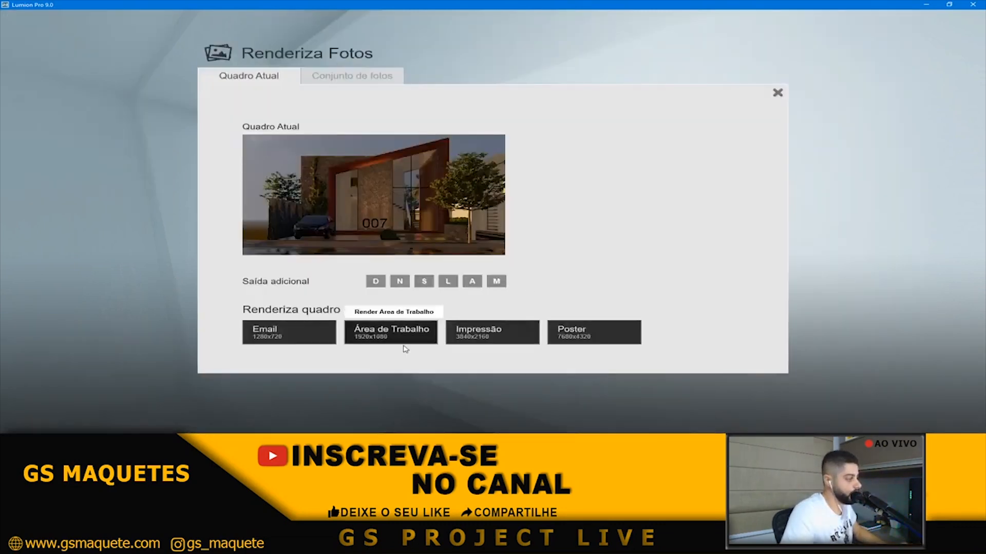
{"action": "left_click", "coordinate": [401, 333]}
{"action": "double_click", "coordinate": [406, 226]}
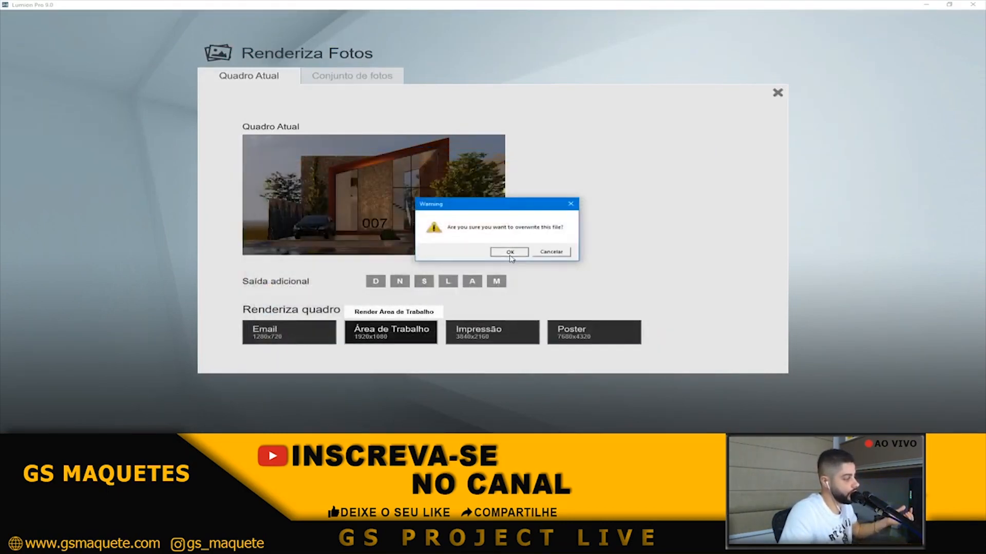
{"action": "left_click", "coordinate": [510, 252]}
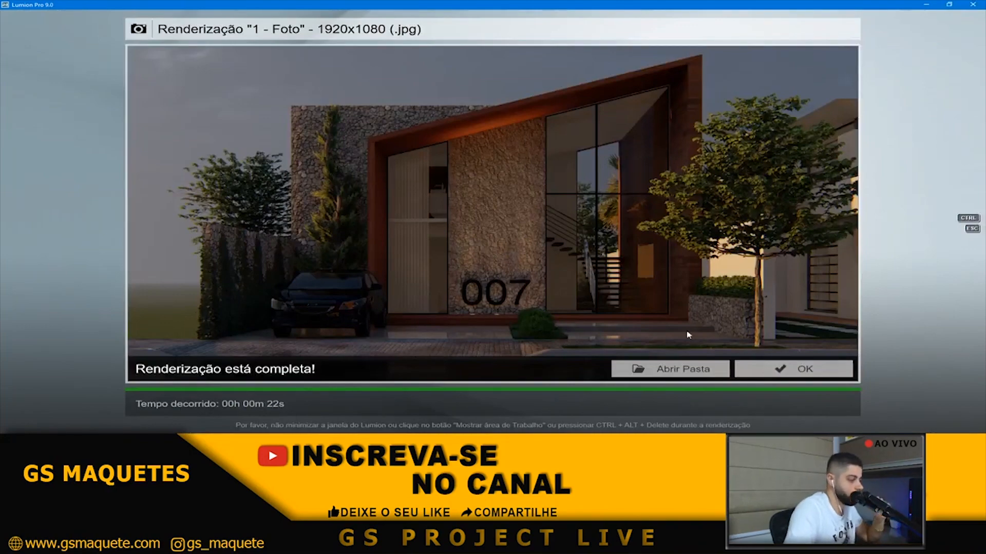
{"action": "left_click", "coordinate": [827, 372]}
- Open the rendered teste.jpg from the desktop and examine the facade's reflections and wet ground at full screen
{"action": "key", "text": "super+d"}
{"action": "double_click", "coordinate": [19, 401]}
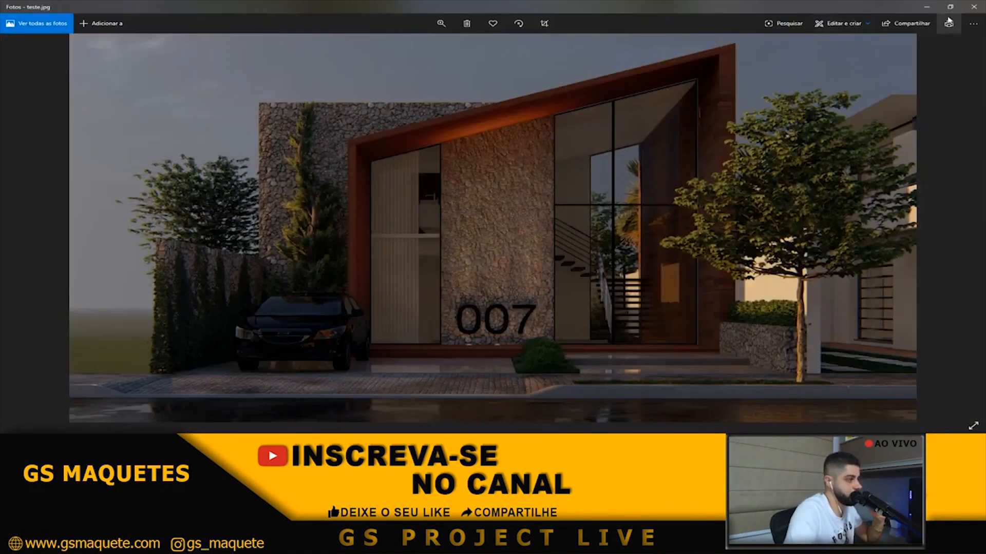
{"action": "left_click", "coordinate": [949, 7]}
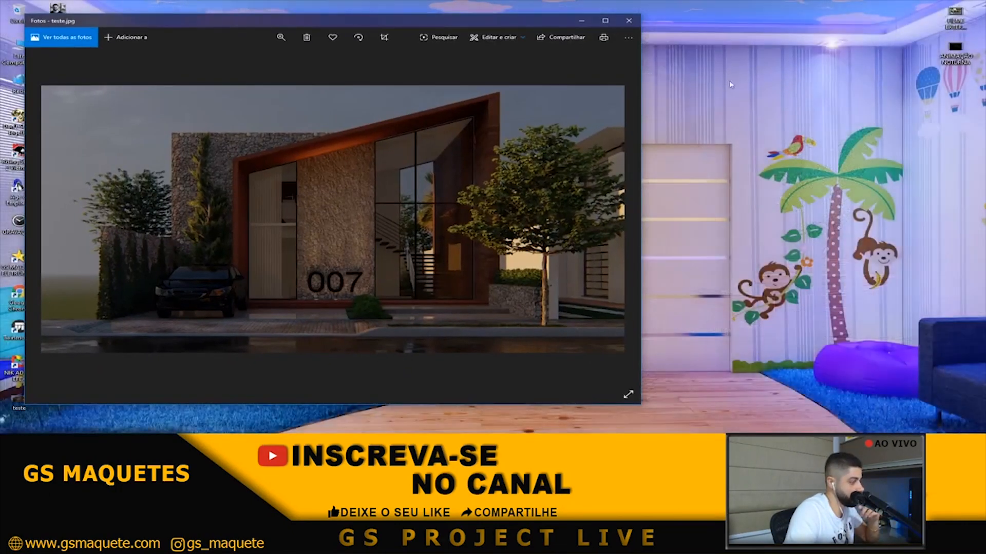
{"action": "left_click", "coordinate": [605, 20]}
{"action": "left_click", "coordinate": [972, 425]}
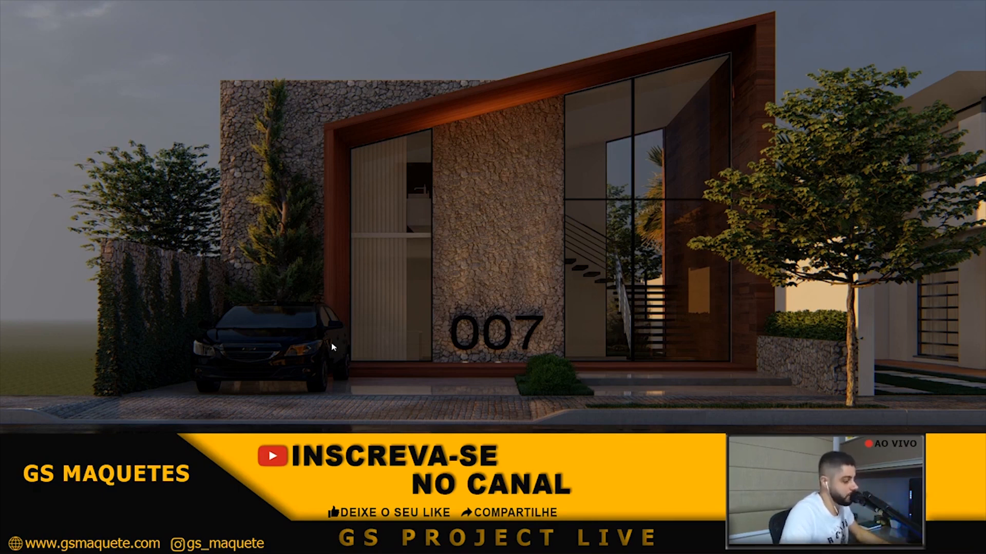
{"action": "key", "text": "Escape"}
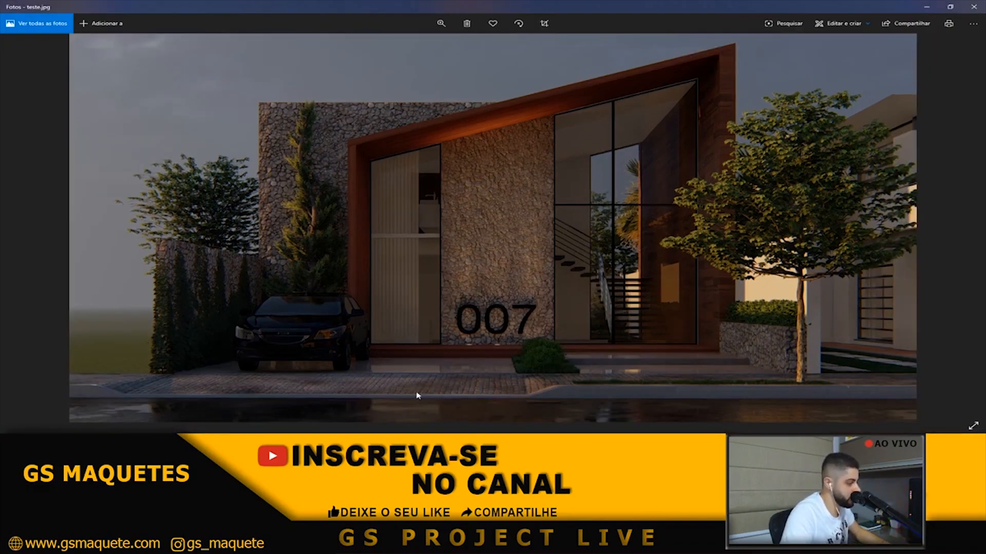
- Switch back to Lumion's build mode and adjust the reflectivity of the car driveway concrete
{"action": "key", "text": "alt+Tab"}
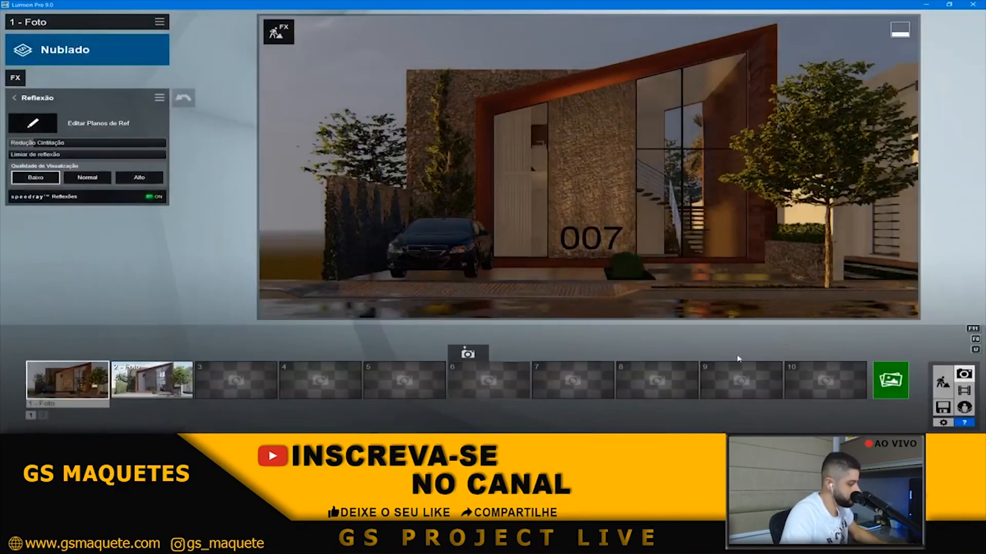
{"action": "left_click", "coordinate": [942, 382]}
{"action": "key", "text": "w"}
{"action": "key", "text": "q"}
{"action": "right_click_drag", "start_coordinate": [634, 300], "coordinate": [573, 330]}
{"action": "key", "text": "w"}
{"action": "left_click", "coordinate": [573, 330]}
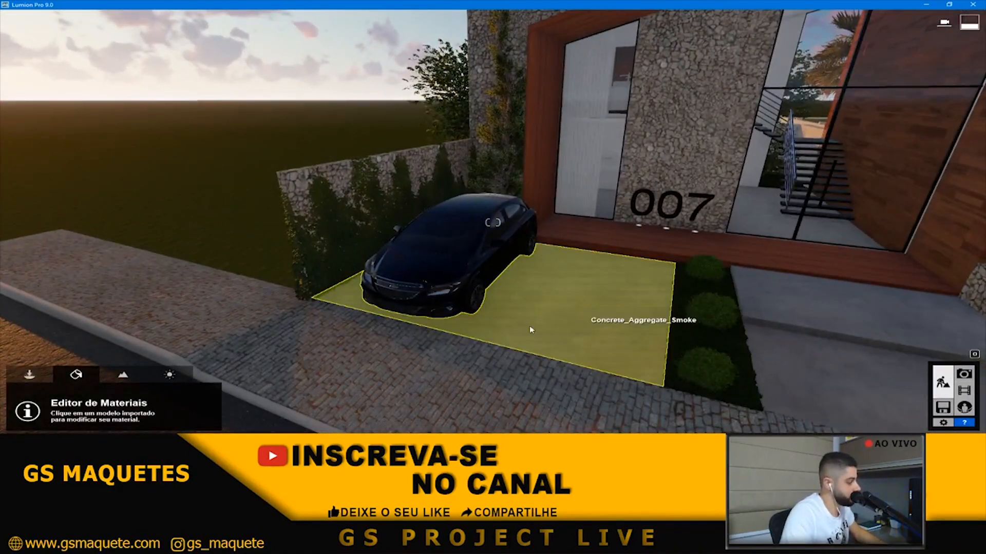
{"action": "left_click", "coordinate": [97, 309]}
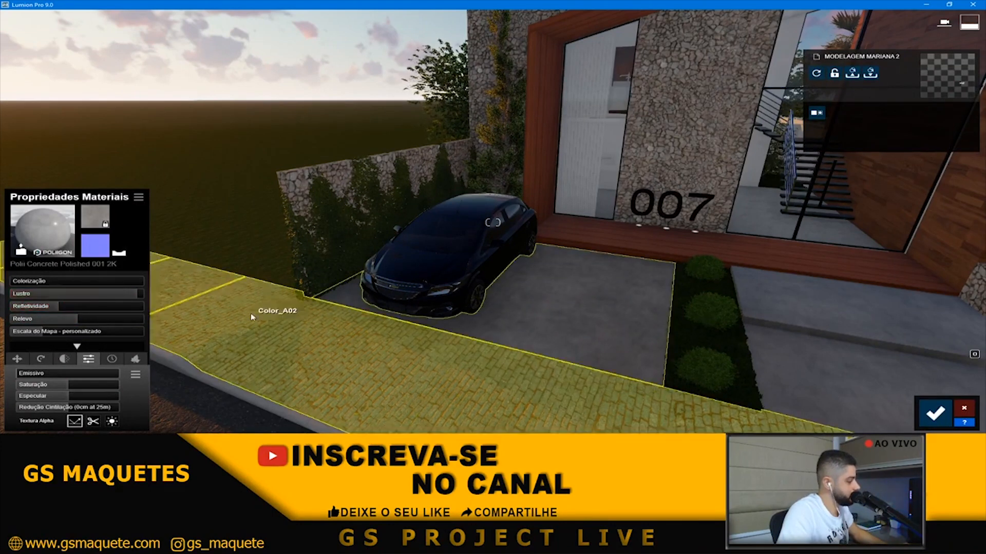
- Select the entrance walkway concrete, check the floors from the street and save the material changes
{"action": "right_click_drag", "start_coordinate": [475, 308], "coordinate": [706, 344]}
{"action": "left_click", "coordinate": [707, 343]}
{"action": "right_click_drag", "start_coordinate": [414, 282], "coordinate": [423, 299]}
{"action": "key", "text": "q"}
{"action": "key", "text": "s"}
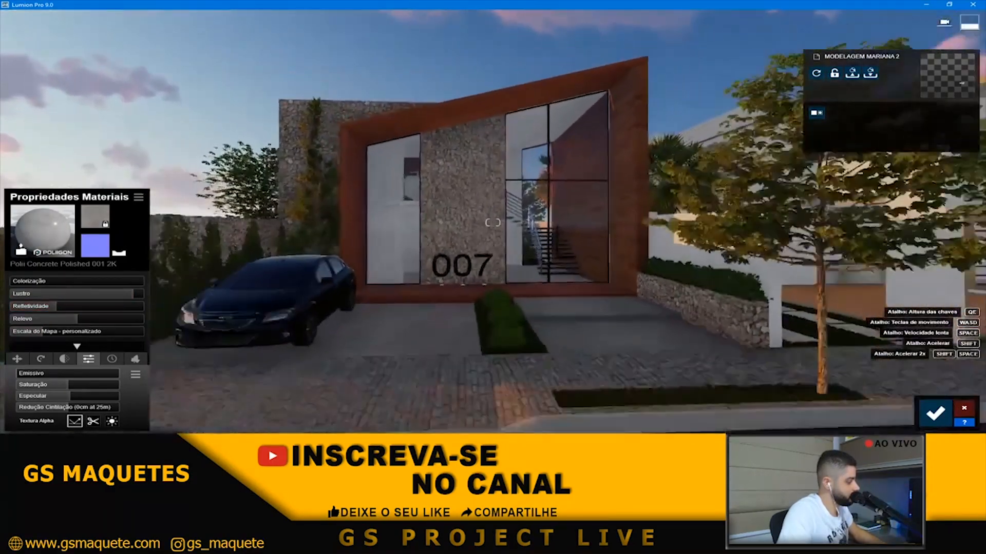
{"action": "key", "text": "w"}
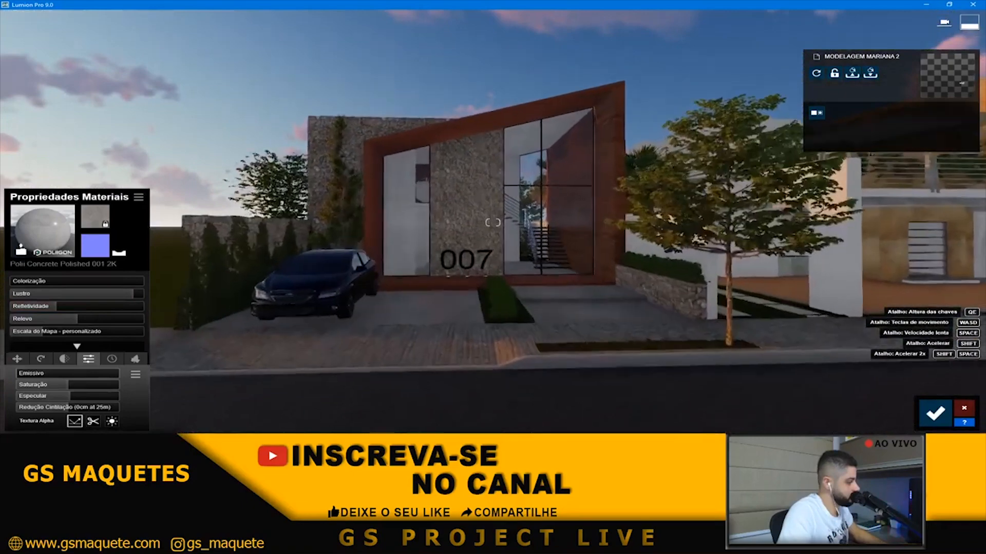
{"action": "key", "text": "s"}
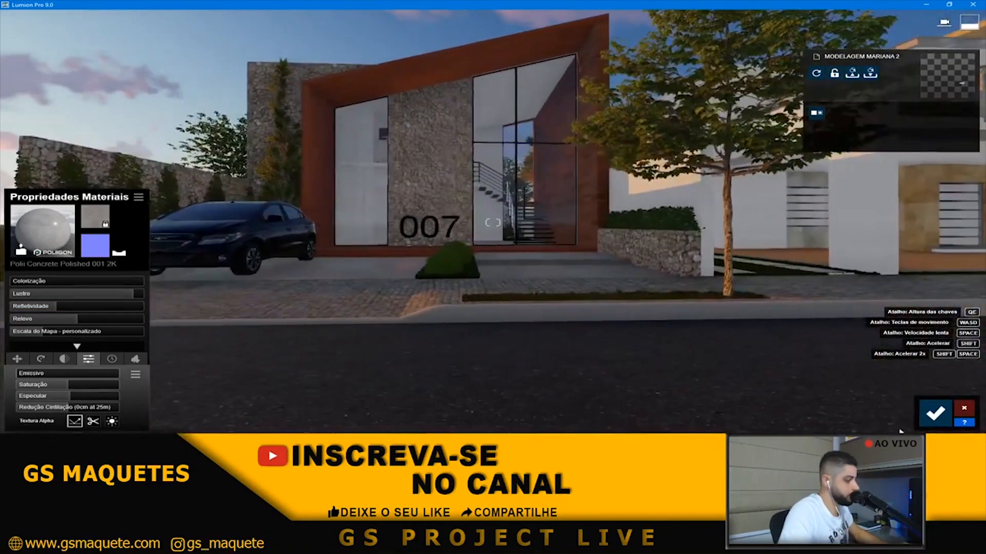
{"action": "left_click", "coordinate": [935, 414]}
- Choose Leaves Maple Square Small Edge 001 from the fallen-leaves category of the nature library
{"action": "left_click", "coordinate": [29, 374]}
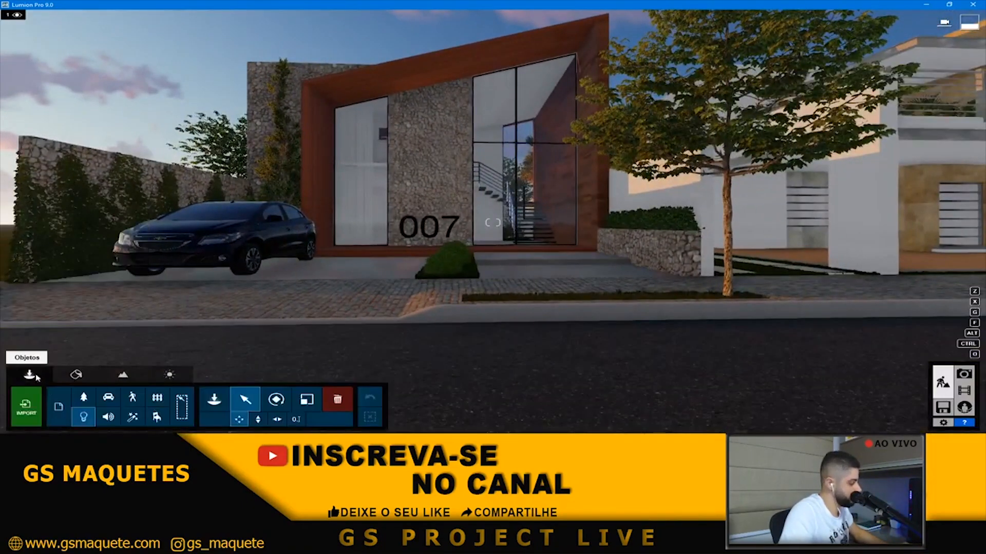
{"action": "left_click", "coordinate": [86, 398]}
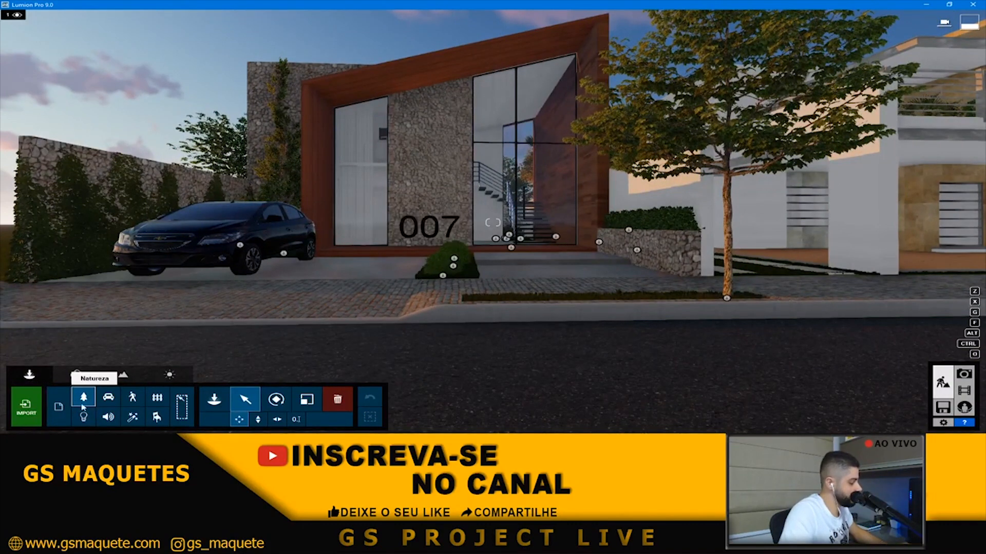
{"action": "left_click", "coordinate": [61, 407]}
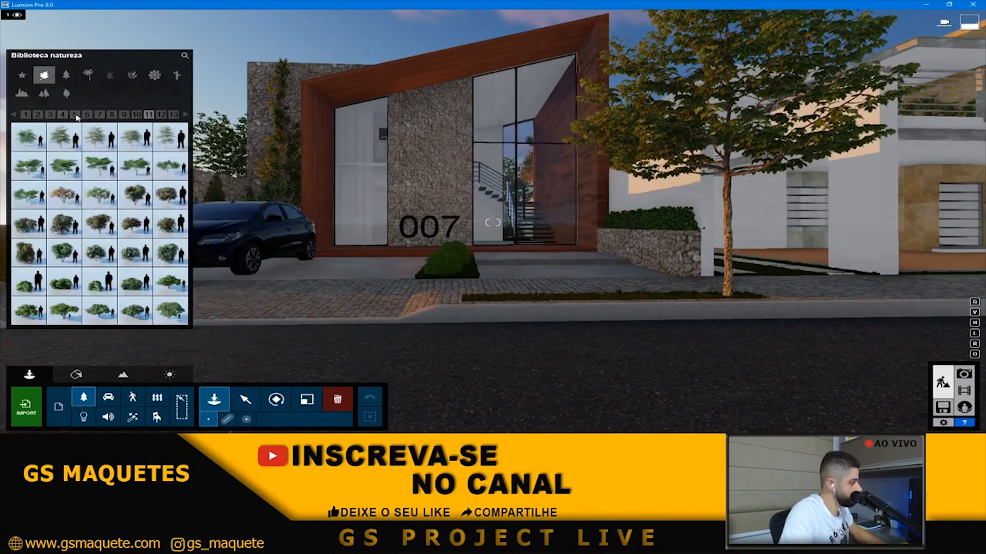
{"action": "left_click", "coordinate": [66, 93]}
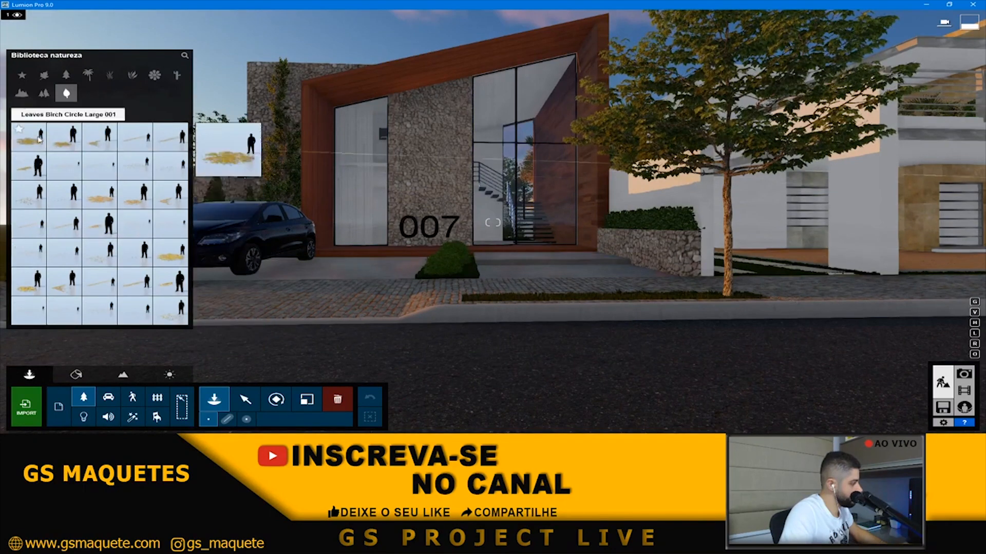
{"action": "left_click", "coordinate": [29, 114]}
{"action": "left_click", "coordinate": [17, 114]}
{"action": "left_click", "coordinate": [29, 115]}
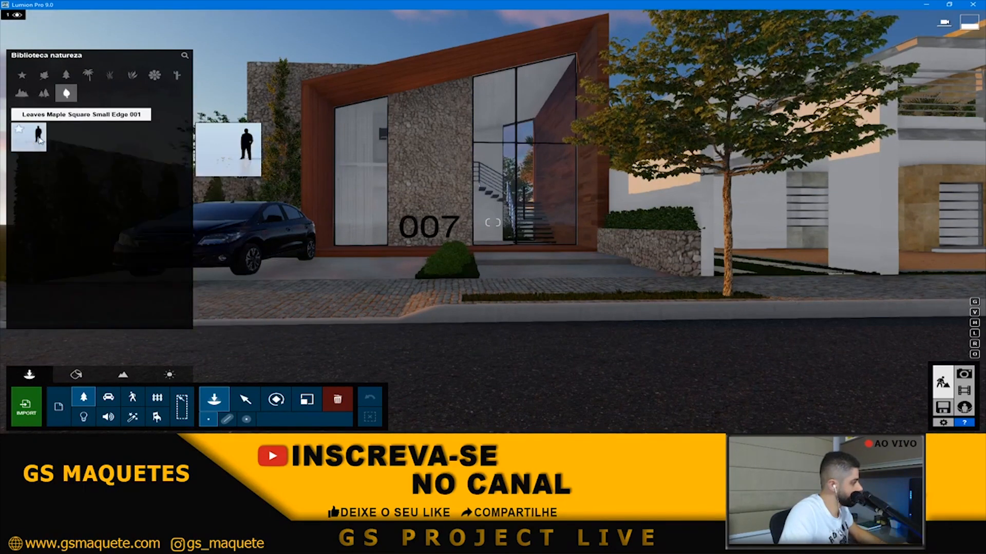
{"action": "left_click", "coordinate": [28, 136]}
- Place the maple leaf patch on the cobblestone sidewalk between the concrete entrance and the street tree
{"action": "key", "text": "q"}
{"action": "right_click_drag", "start_coordinate": [522, 287], "coordinate": [526, 334]}
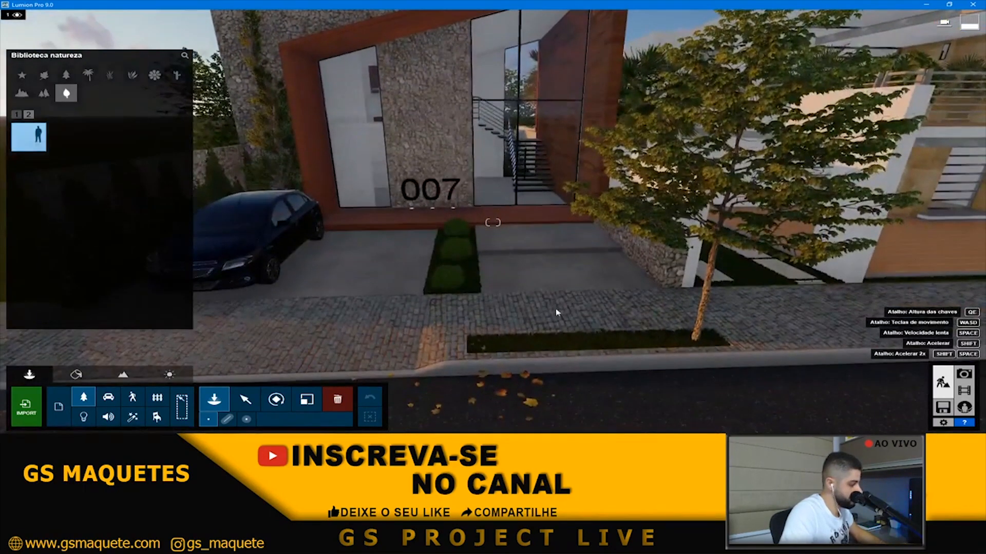
{"action": "left_click", "coordinate": [669, 302]}
{"action": "key", "text": "e"}
{"action": "right_click_drag", "start_coordinate": [711, 340], "coordinate": [903, 310]}
{"action": "key", "text": "a"}
{"action": "key", "text": "w"}
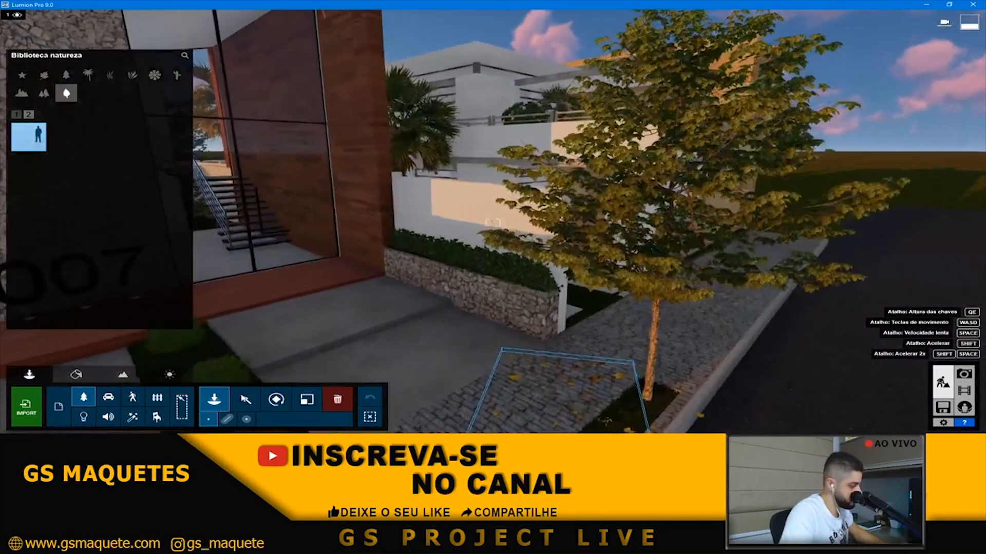
- Shift the leaf patch slightly on the sidewalk and inspect its position beside the tree up close
{"action": "left_click", "coordinate": [247, 400]}
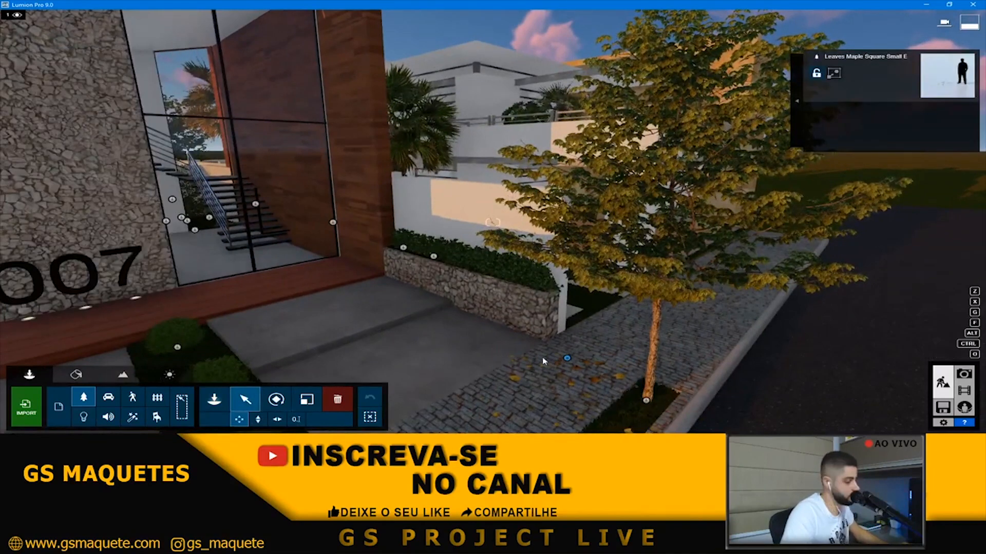
{"action": "left_click_drag", "start_coordinate": [567, 357], "coordinate": [570, 363]}
{"action": "left_click", "coordinate": [304, 401]}
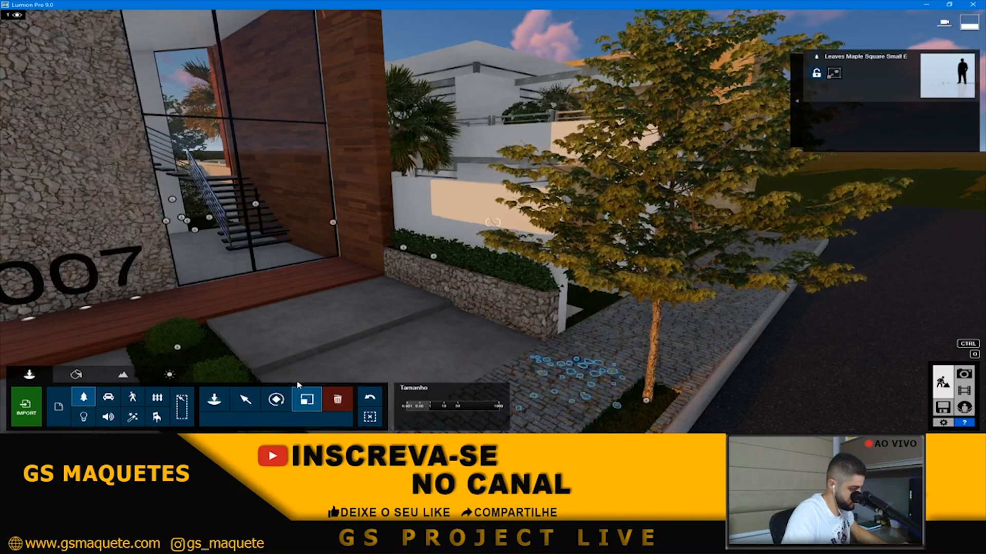
{"action": "left_click", "coordinate": [246, 400]}
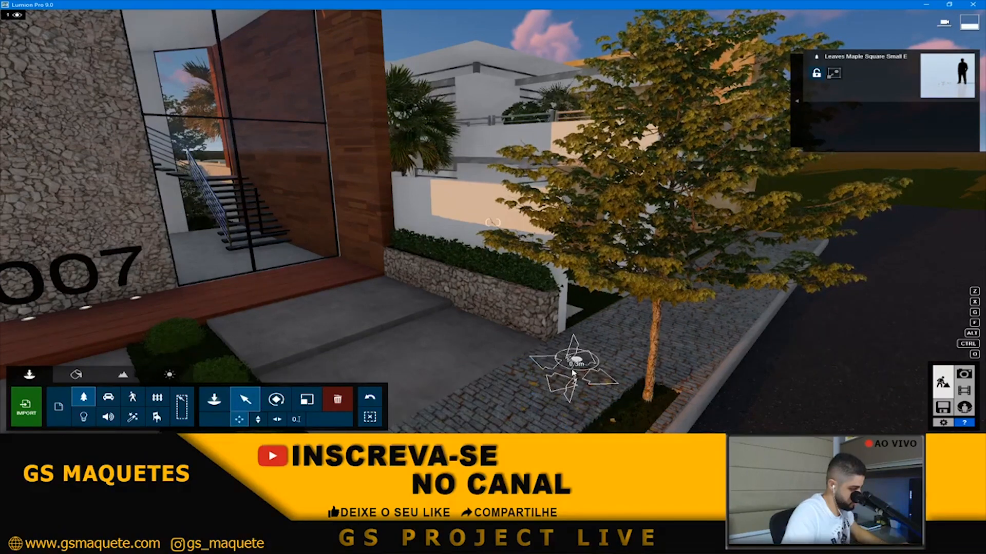
{"action": "key", "text": "s"}
{"action": "right_click_drag", "start_coordinate": [574, 374], "coordinate": [552, 357]}
{"action": "key", "text": "w"}
{"action": "key", "text": "q"}
{"action": "right_click_drag", "start_coordinate": [493, 223], "coordinate": [558, 251]}
{"action": "key", "text": "w"}
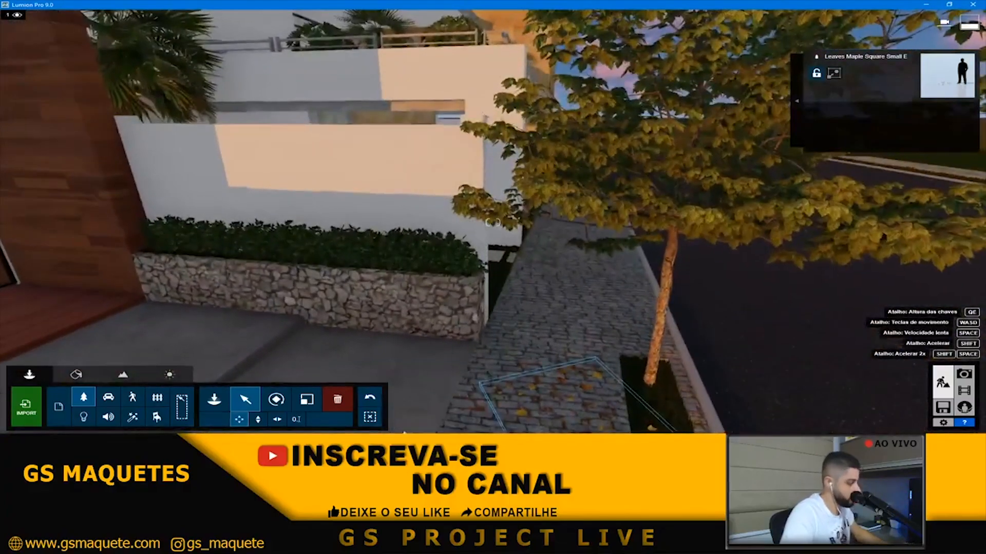
- Rotate the leaf patch toward north, reposition it on the sidewalk and check it from the street
{"action": "left_click", "coordinate": [276, 399]}
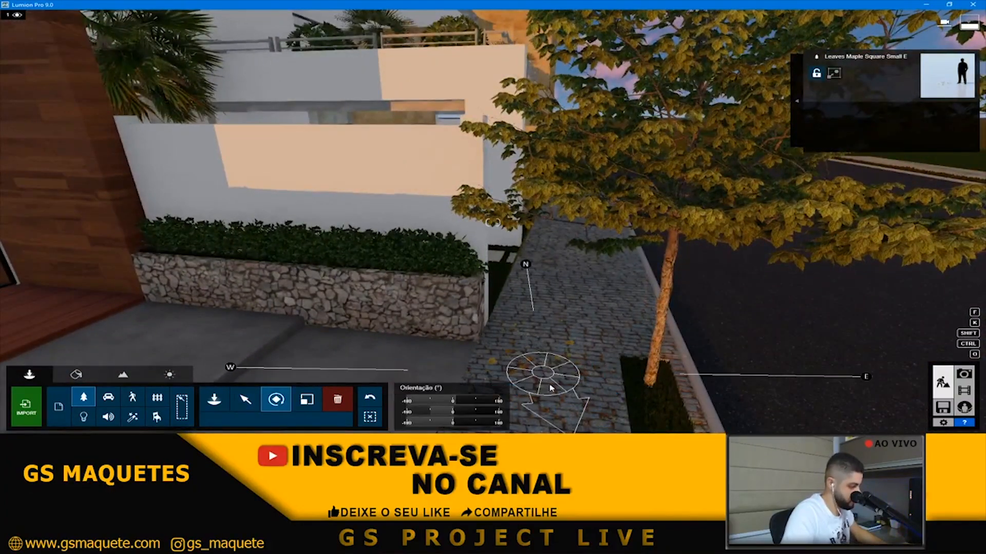
{"action": "left_click_drag", "start_coordinate": [616, 372], "coordinate": [596, 306]}
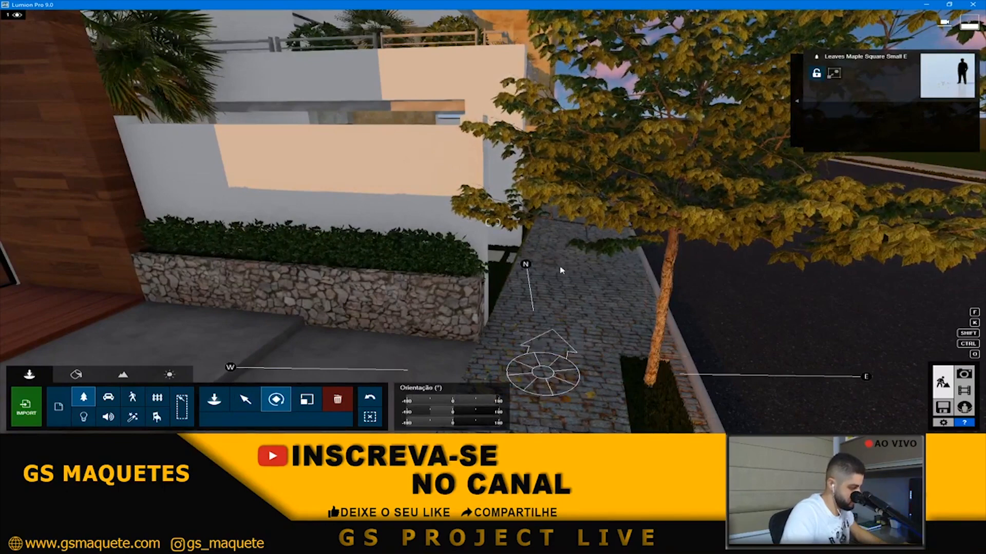
{"action": "left_click", "coordinate": [252, 401]}
{"action": "key", "text": "e"}
{"action": "key", "text": "d"}
{"action": "left_click_drag", "start_coordinate": [508, 331], "coordinate": [512, 323]}
{"action": "key", "text": "d"}
{"action": "mouse_move", "coordinate": [538, 361]}
{"action": "right_mouse_down"}
{"action": "mouse_move", "coordinate": [564, 425]}
{"action": "mouse_move", "coordinate": [532, 363]}
{"action": "right_mouse_up"}
{"action": "key", "text": "s"}
{"action": "key", "text": "e"}
{"action": "key", "text": "q"}
{"action": "key", "text": "a"}
{"action": "key", "text": "s"}
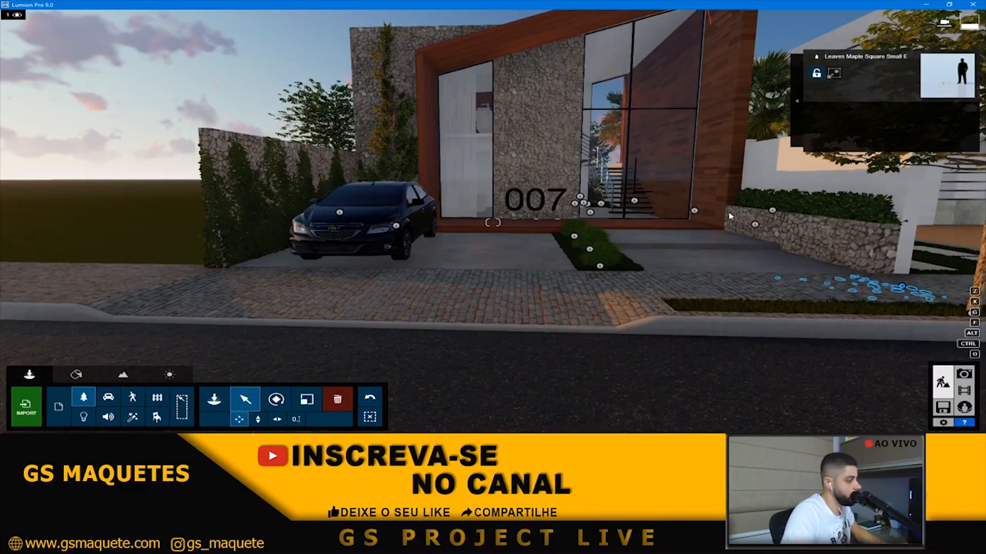
- Open the facade's Interior Glass 001 material for editing and reduce its Dupla face setting
{"action": "left_click", "coordinate": [91, 370]}
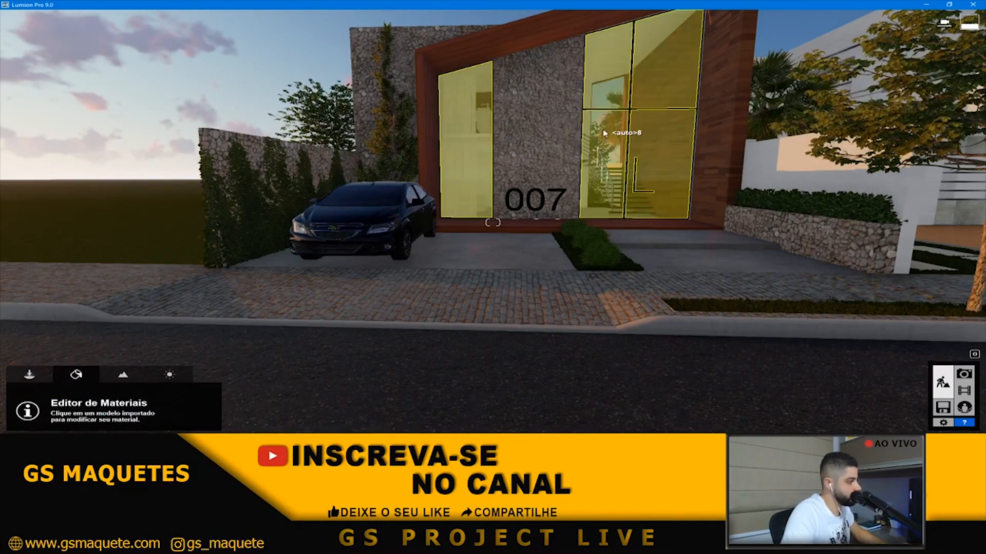
{"action": "left_click", "coordinate": [527, 168]}
{"action": "key", "text": "w"}
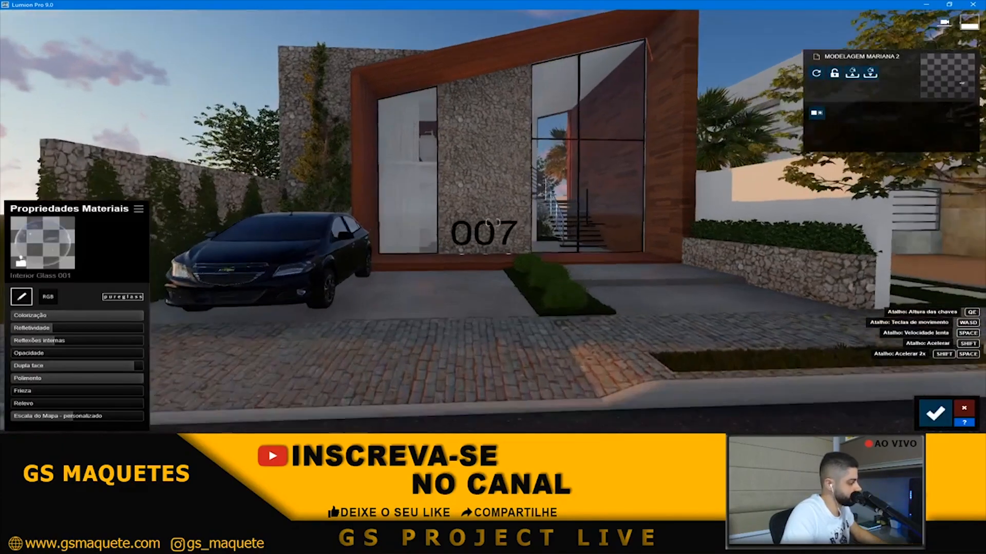
{"action": "key", "text": "w"}
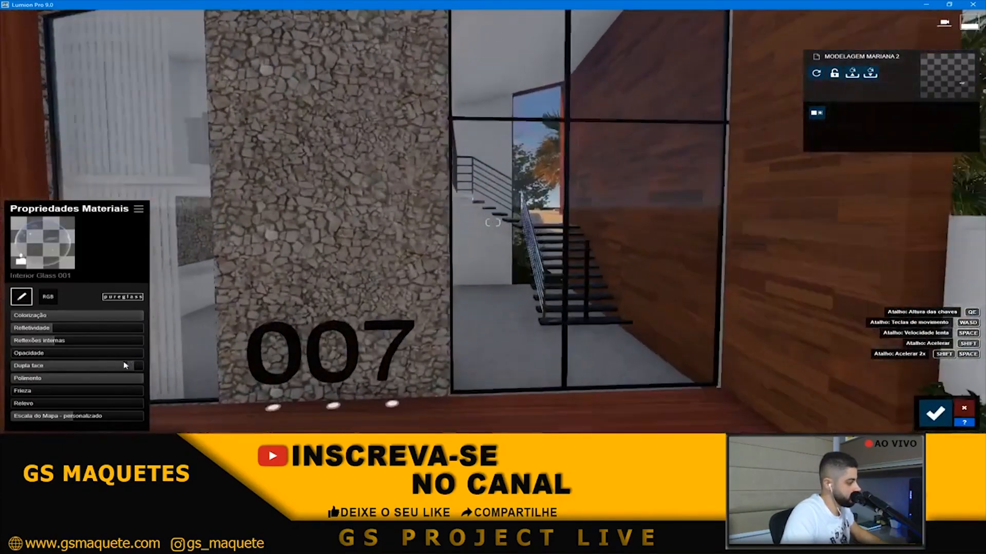
{"action": "left_click_drag", "start_coordinate": [123, 366], "coordinate": [109, 366]}
{"action": "key", "text": "s"}
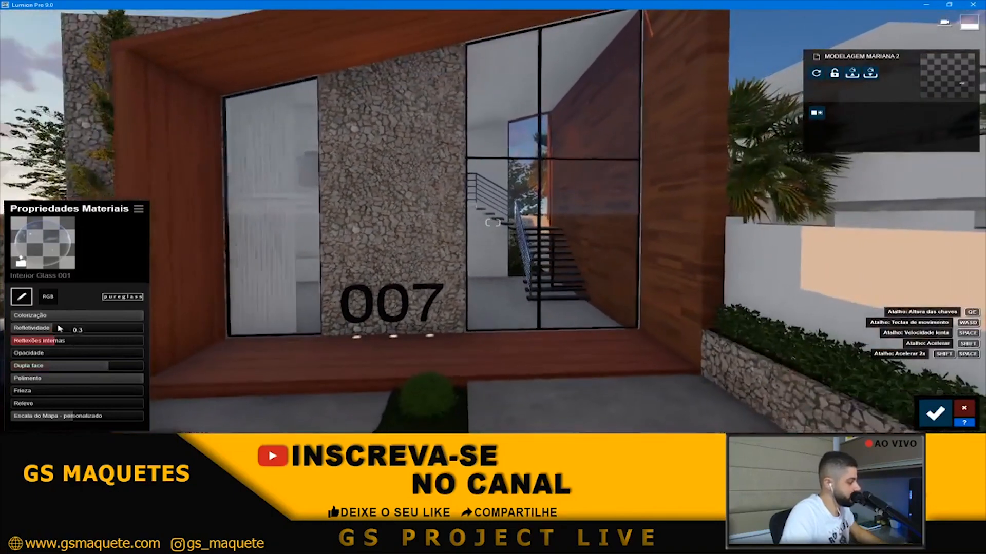
- Raise the facade glass's Refletividade to 3.2 and check the reflections from the street and up close
{"action": "left_click_drag", "start_coordinate": [54, 328], "coordinate": [74, 326]}
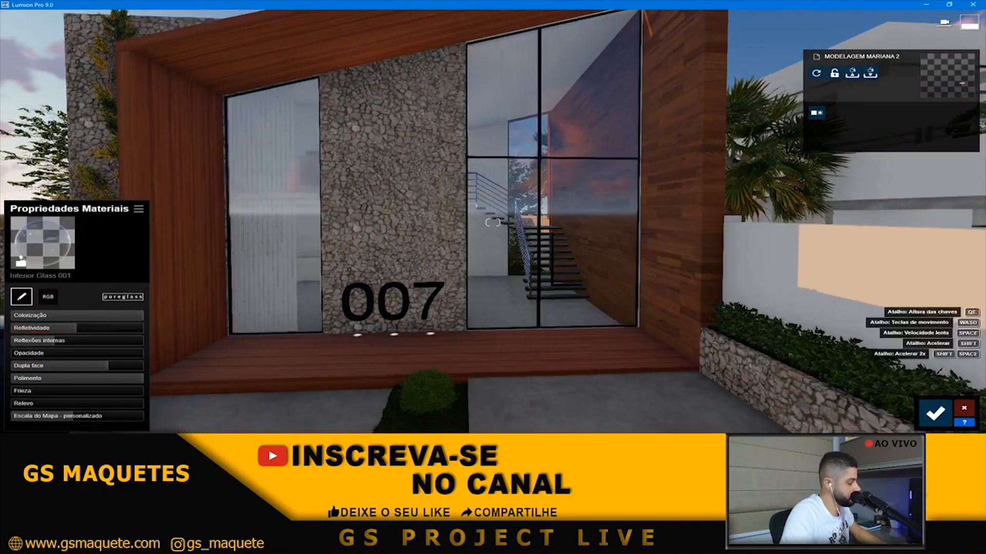
{"action": "key", "text": "s"}
{"action": "key", "text": "w"}
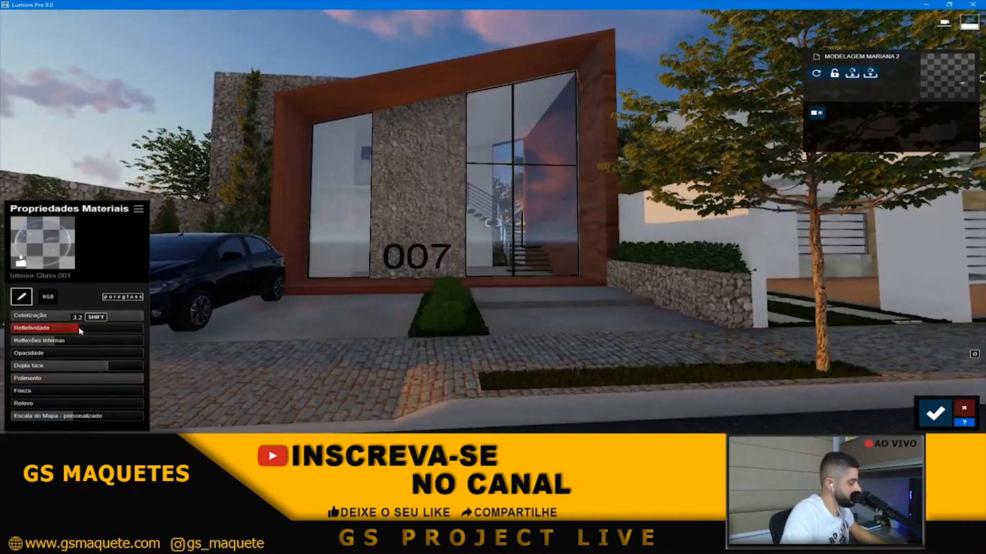
{"action": "key", "text": "s"}
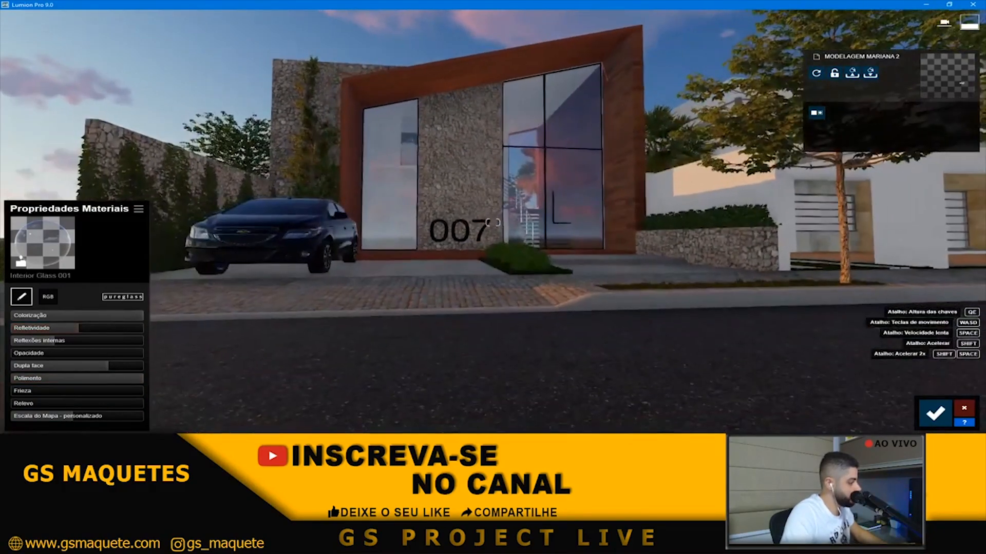
{"action": "key", "text": "w"}
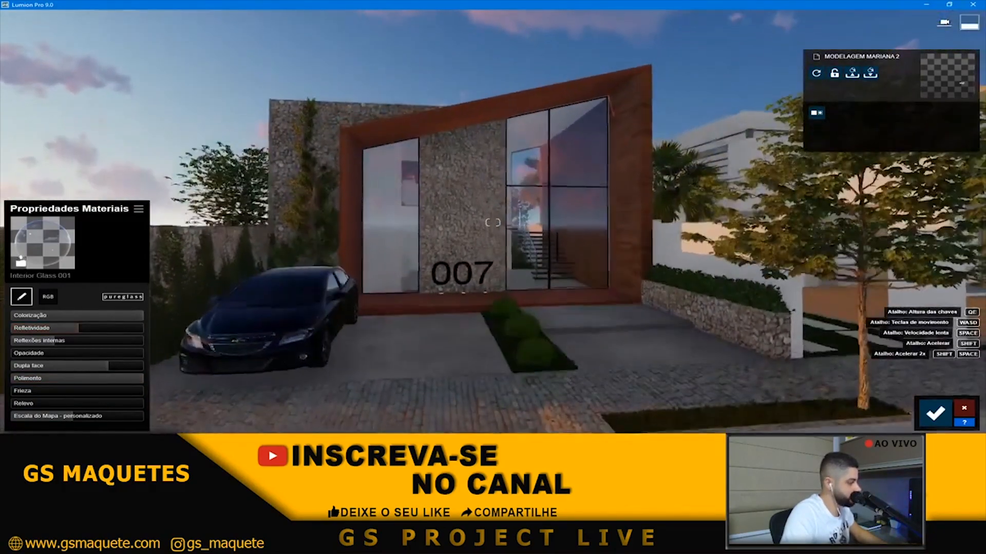
{"action": "key", "text": "s"}
{"action": "key", "text": "w"}
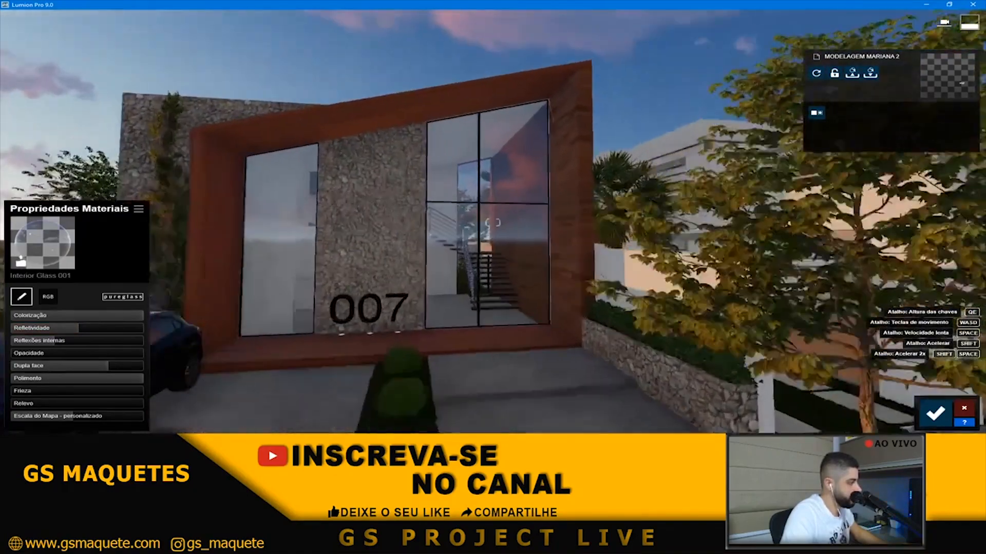
{"action": "key", "text": "w"}
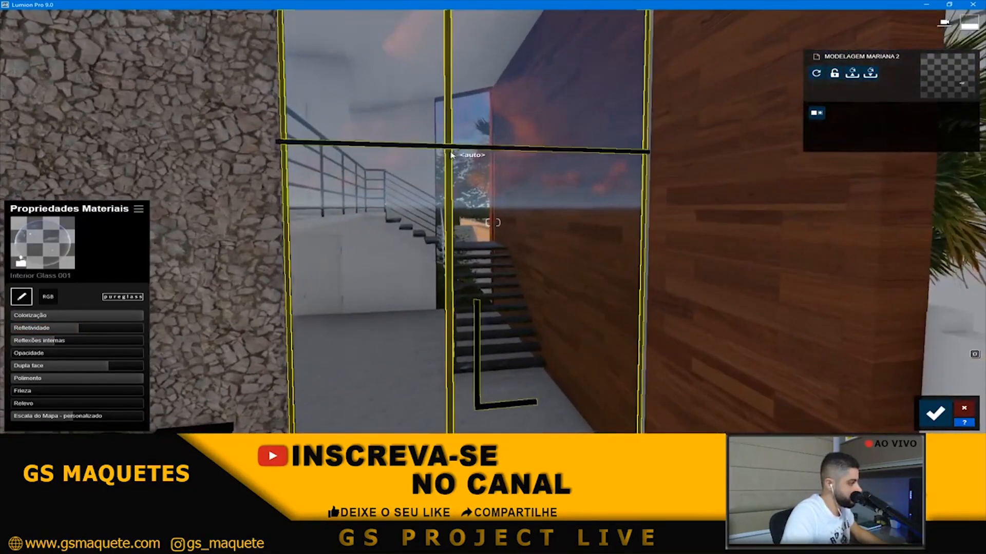
- Select the vertical frame material of the entrance glazing and increase its Lustro
{"action": "left_click", "coordinate": [451, 155]}
{"action": "mouse_move", "coordinate": [69, 297]}
{"action": "left_click_drag", "start_coordinate": [75, 298], "coordinate": [105, 296]}
{"action": "key", "text": "a"}
{"action": "right_click_drag", "start_coordinate": [105, 296], "coordinate": [216, 277]}
{"action": "key", "text": "q"}
{"action": "right_click_drag", "start_coordinate": [442, 267], "coordinate": [385, 272]}
- Set the Lustro of the glazing's horizontal frame material to 1.6 and view the facade from farther back
{"action": "key", "text": "w"}
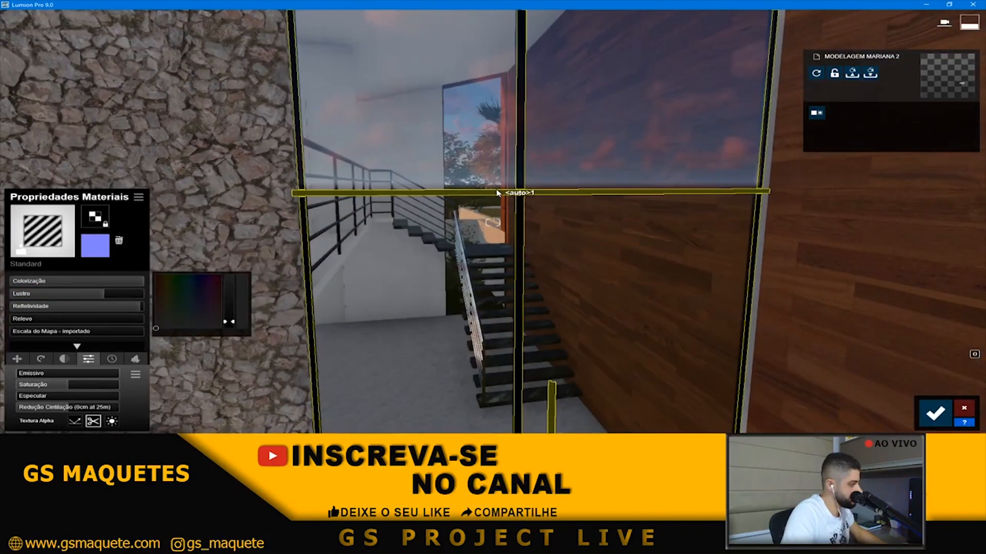
{"action": "left_click", "coordinate": [67, 296]}
{"action": "left_click_drag", "start_coordinate": [66, 296], "coordinate": [114, 297]}
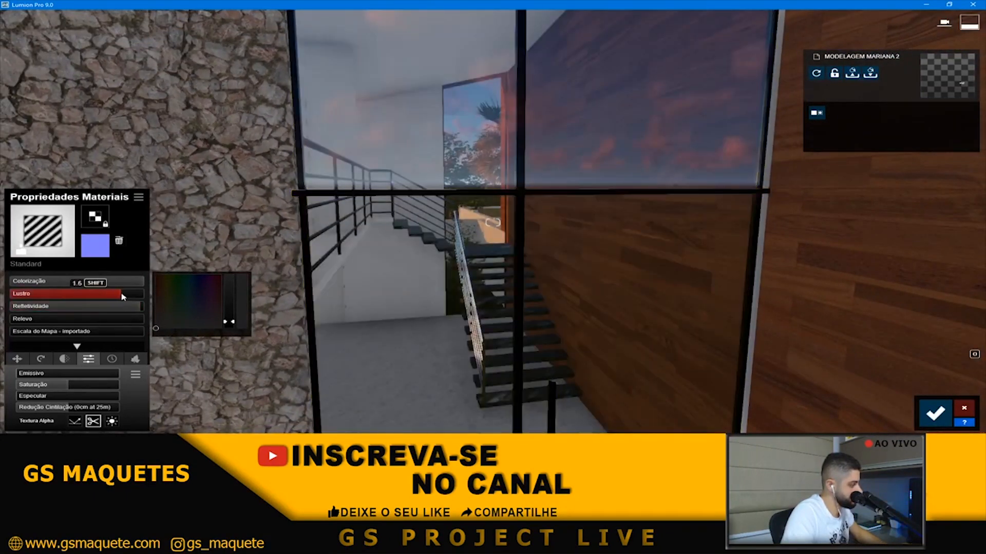
{"action": "key", "text": "s"}
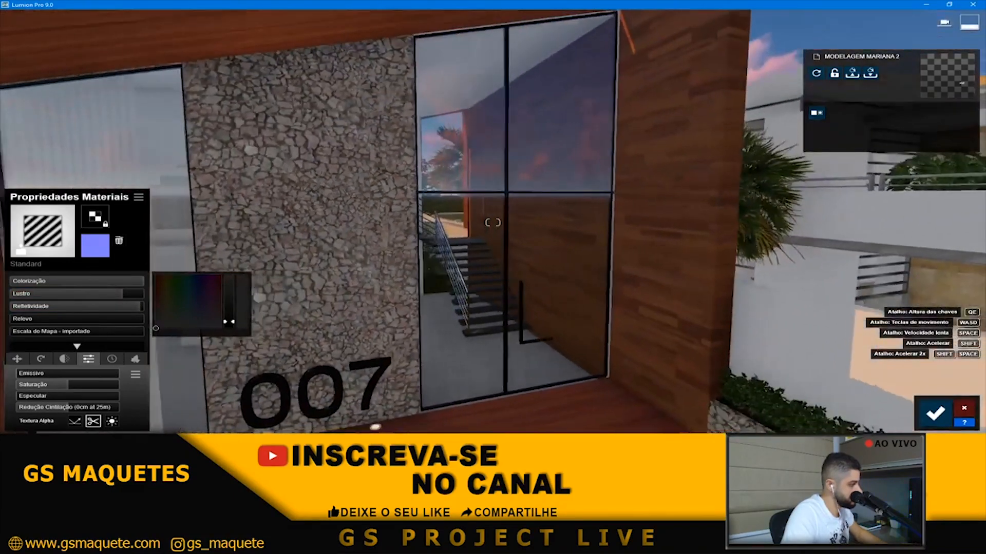
{"action": "key", "text": "e"}
{"action": "key", "text": "s"}
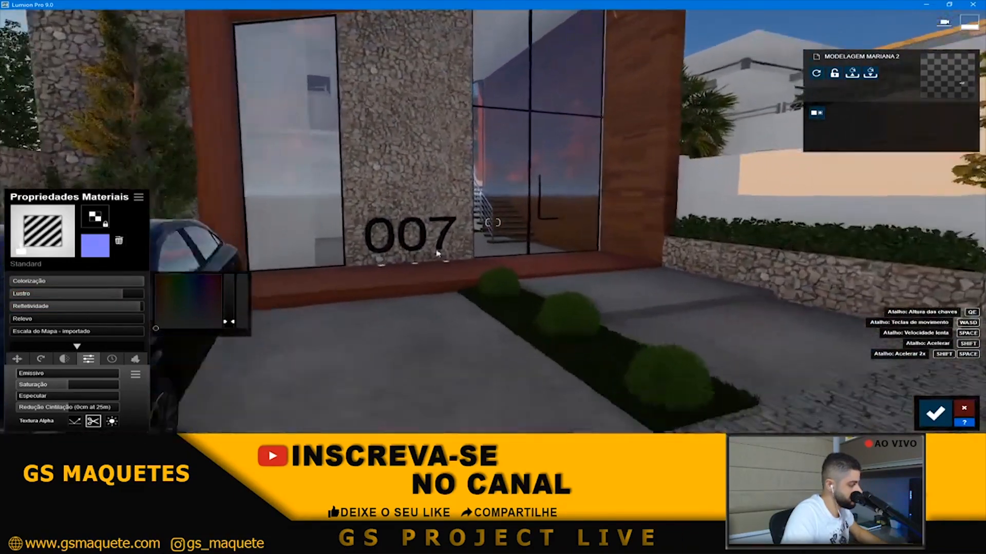
- Increase the Refletividade of the black 007 house number material and save the material changes
{"action": "key", "text": "w"}
{"action": "left_click", "coordinate": [375, 256]}
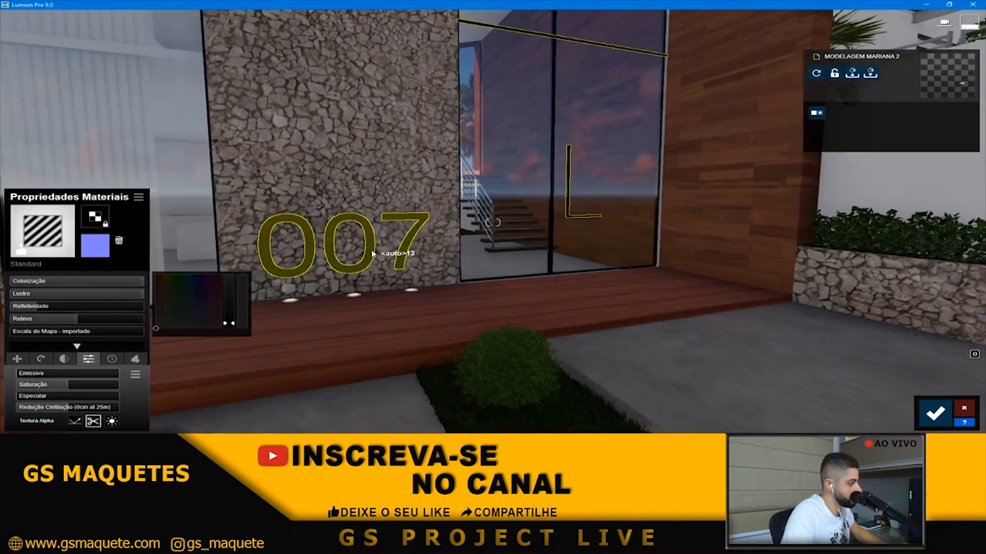
{"action": "mouse_move", "coordinate": [54, 306]}
{"action": "left_mouse_down"}
{"action": "mouse_move", "coordinate": [83, 310]}
{"action": "mouse_move", "coordinate": [60, 310]}
{"action": "left_mouse_up"}
{"action": "key", "text": "s"}
{"action": "mouse_move", "coordinate": [64, 311]}
{"action": "right_mouse_down"}
{"action": "mouse_move", "coordinate": [31, 308]}
{"action": "mouse_move", "coordinate": [61, 307]}
{"action": "right_mouse_up"}
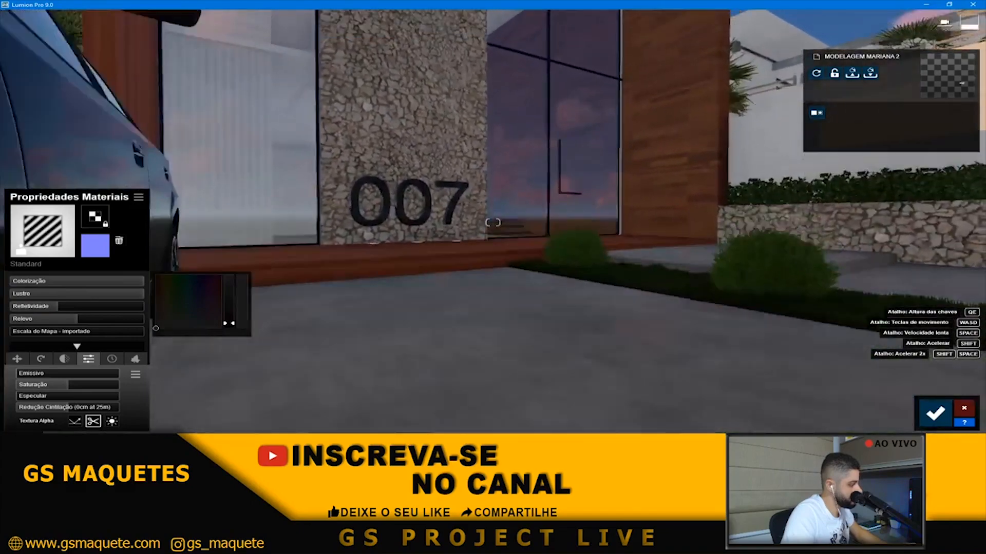
{"action": "key", "text": "s"}
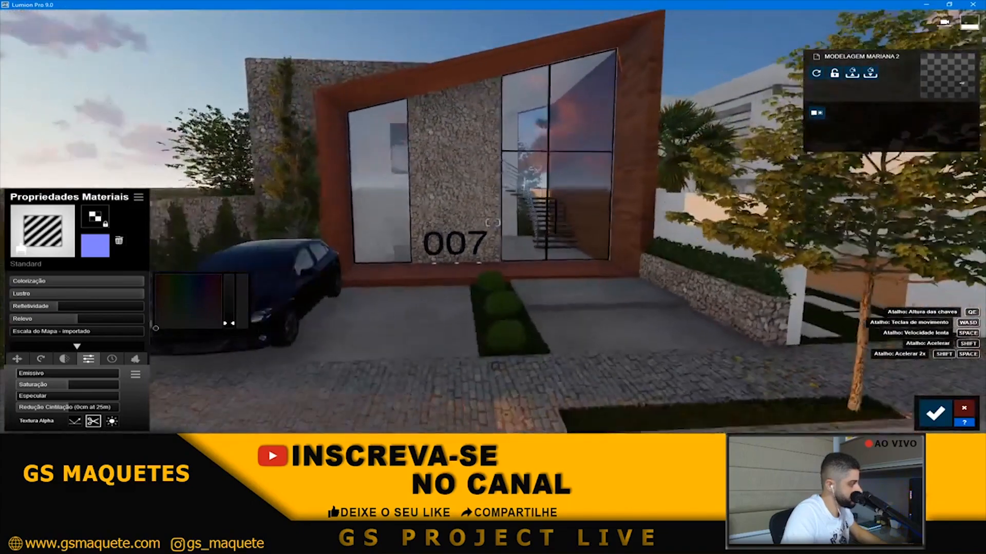
{"action": "key", "text": "a"}
{"action": "key", "text": "e"}
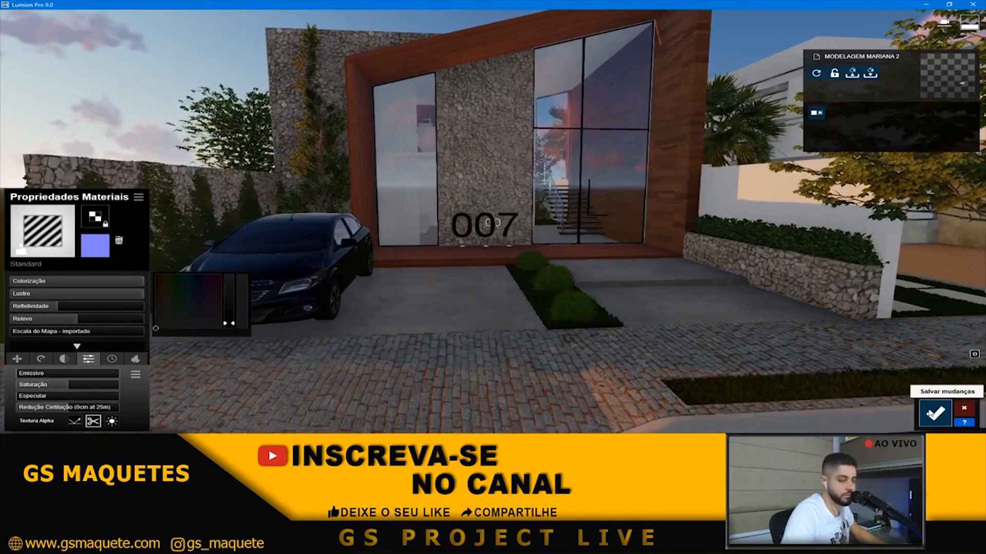
{"action": "left_click", "coordinate": [932, 413]}
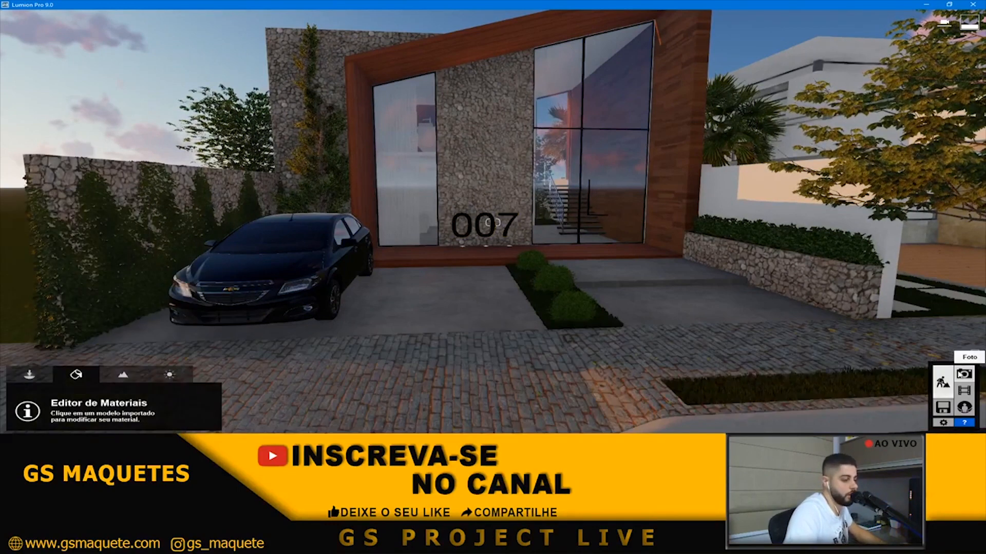
- Switch to Photo mode and recall the saved camera view of photo 1
{"action": "left_click", "coordinate": [963, 374]}
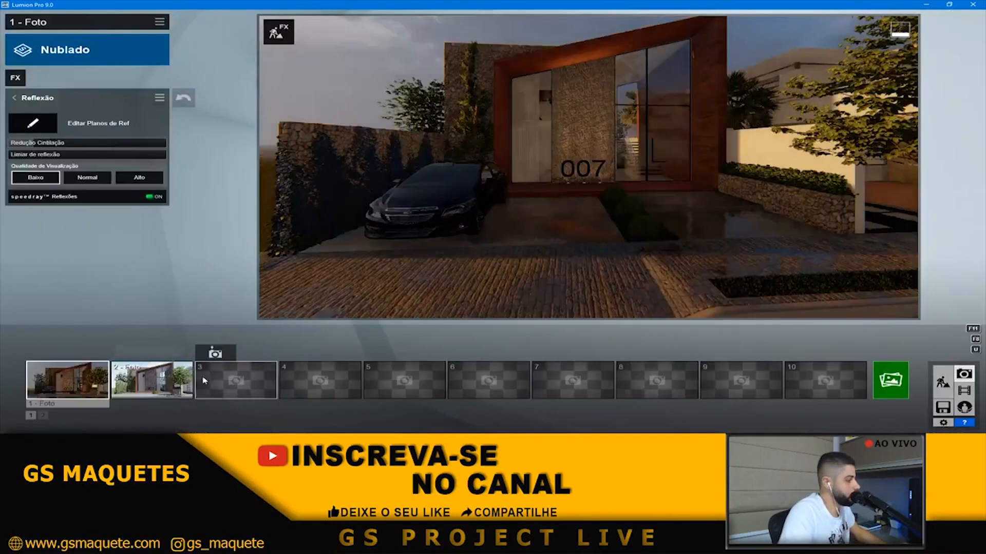
{"action": "left_click", "coordinate": [92, 385]}
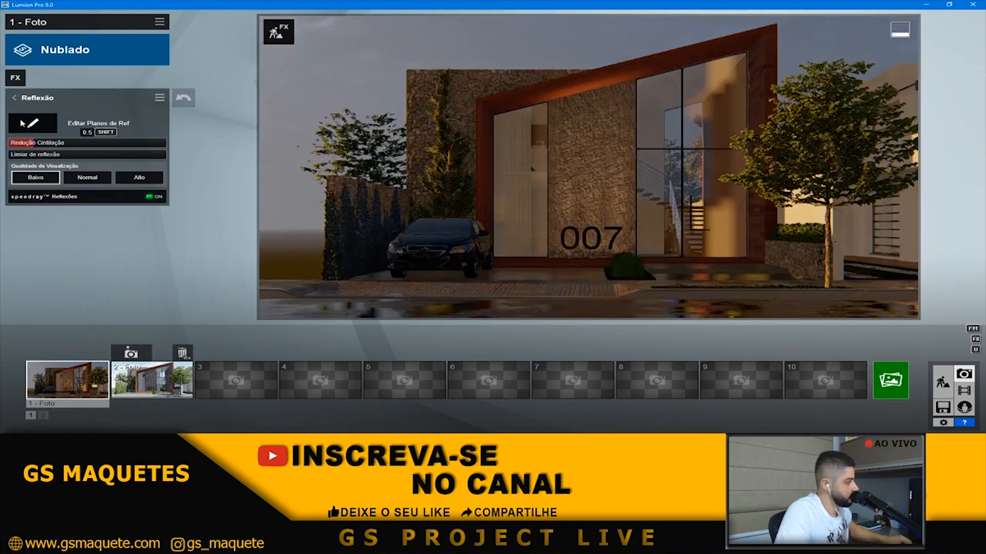
- Reduce the Fase de Precipitação of photo 1's Precipitação effect so the wet street reflects less
{"action": "left_click", "coordinate": [14, 97]}
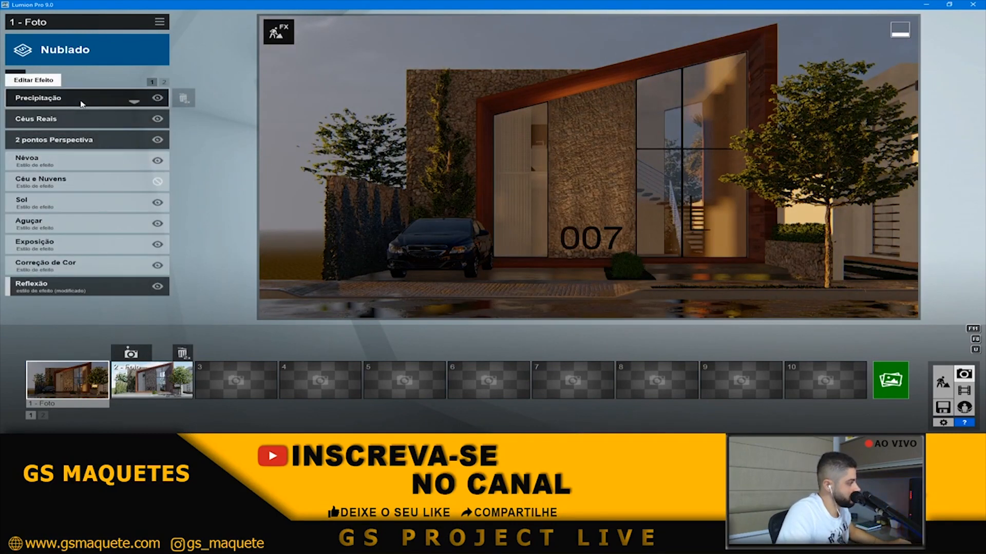
{"action": "left_click", "coordinate": [81, 98]}
{"action": "left_click_drag", "start_coordinate": [79, 131], "coordinate": [2, 136]}
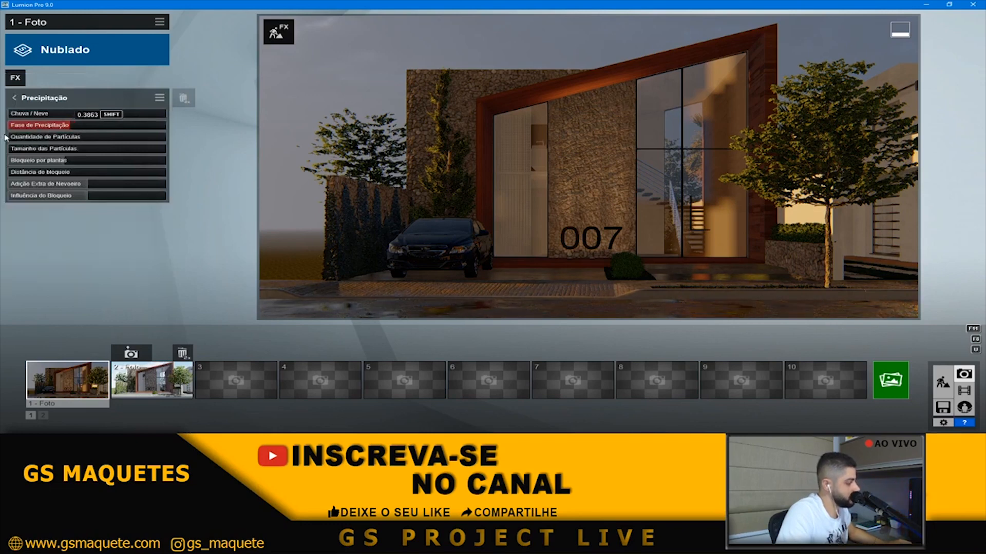
{"action": "left_click_drag", "start_coordinate": [27, 139], "coordinate": [49, 138]}
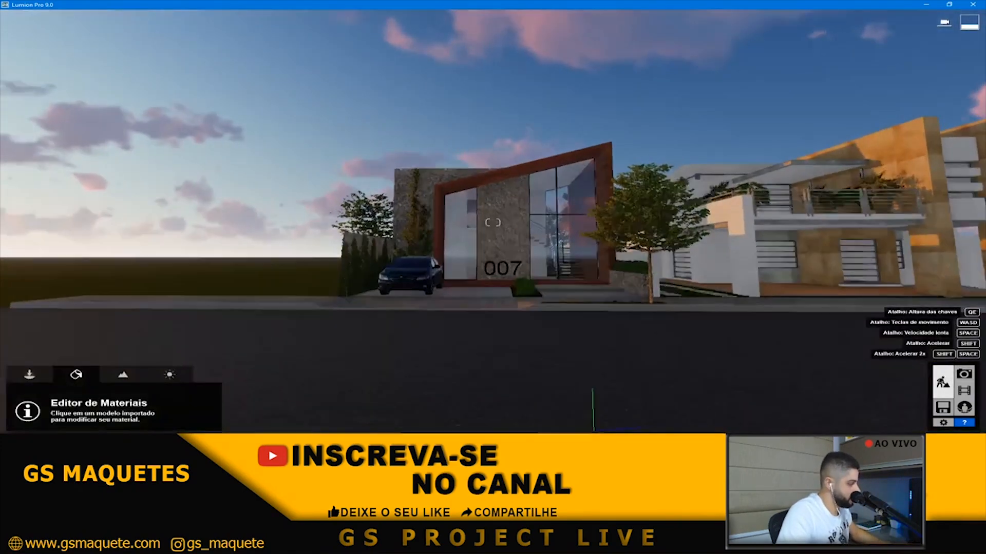
- In Build mode, select the parked car's body material and lighten its Colorização colour from black to silver
{"action": "key", "text": "w"}
{"action": "right_click_drag", "start_coordinate": [475, 328], "coordinate": [486, 317]}
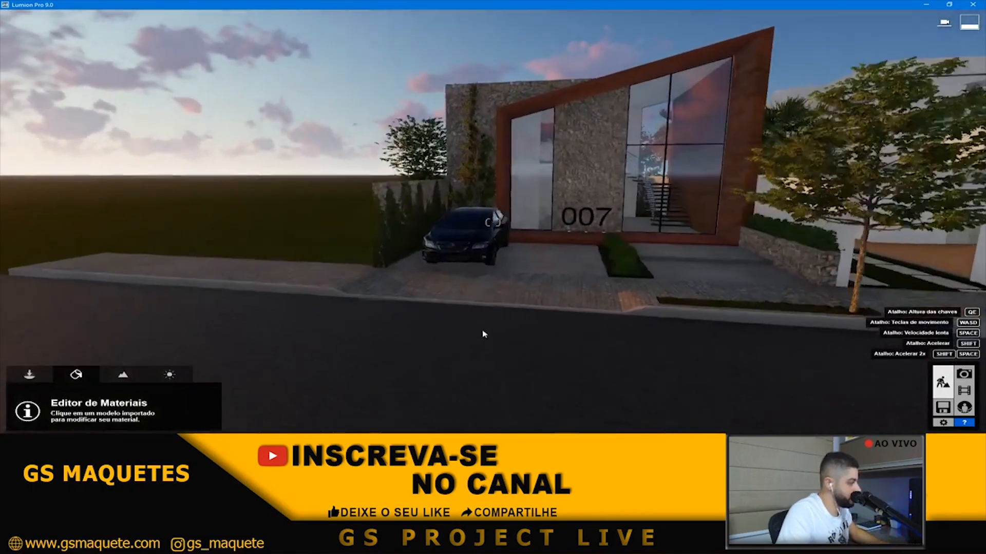
{"action": "left_click", "coordinate": [34, 377]}
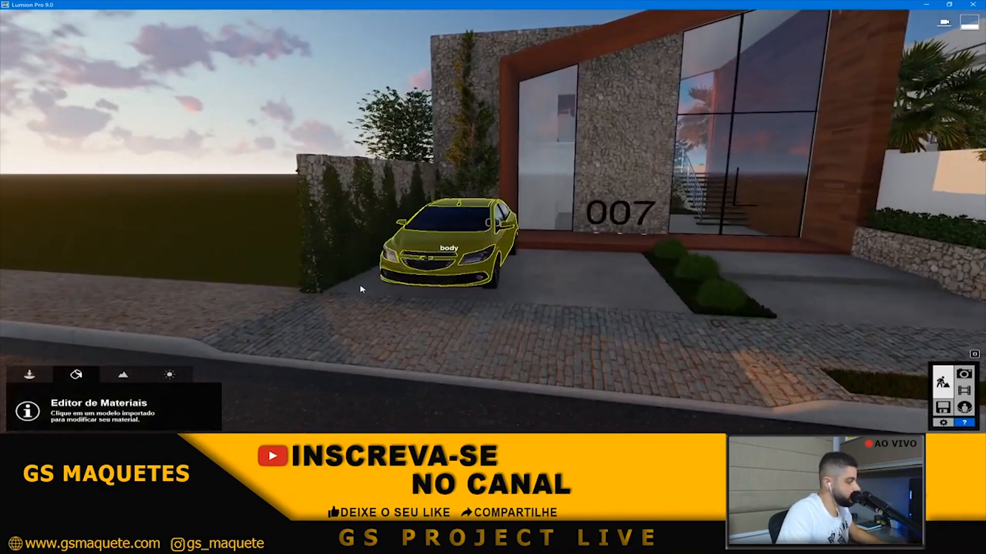
{"action": "left_click", "coordinate": [442, 236]}
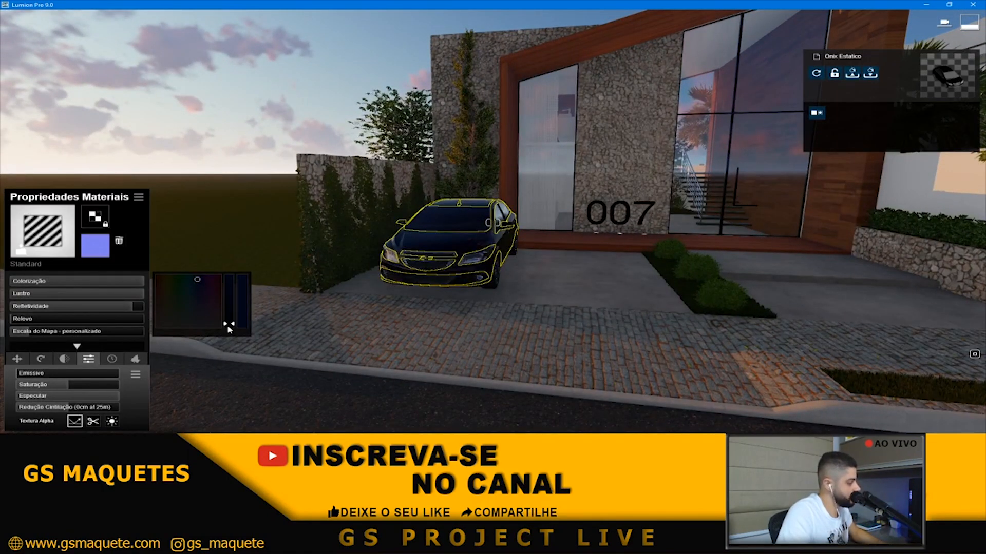
{"action": "left_click", "coordinate": [232, 310]}
{"action": "left_click_drag", "start_coordinate": [232, 310], "coordinate": [230, 285]}
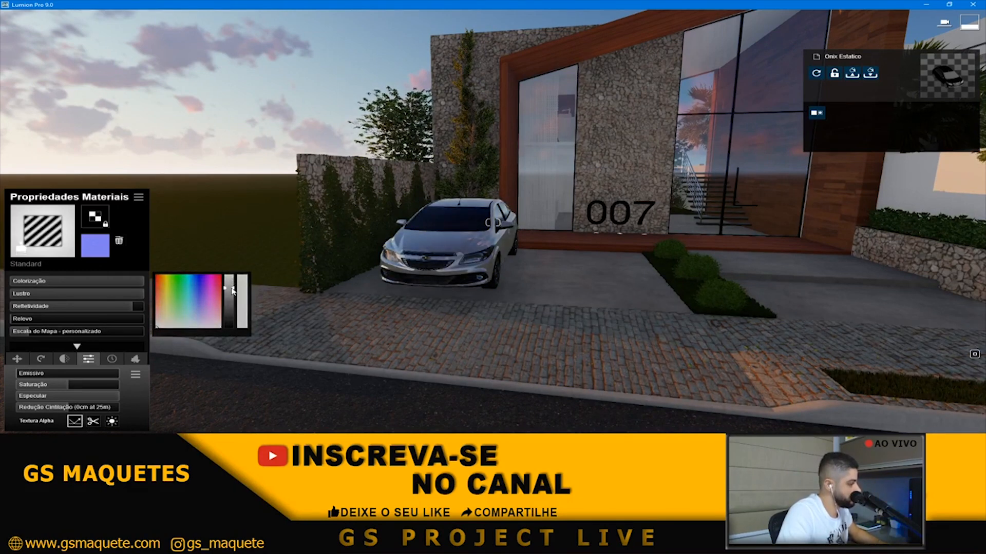
- Fine-tune the brightness of the car's silver body colour while checking its paint close up
{"action": "key", "text": "e"}
{"action": "key", "text": "d"}
{"action": "key", "text": "w"}
{"action": "right_click_drag", "start_coordinate": [509, 260], "coordinate": [419, 286]}
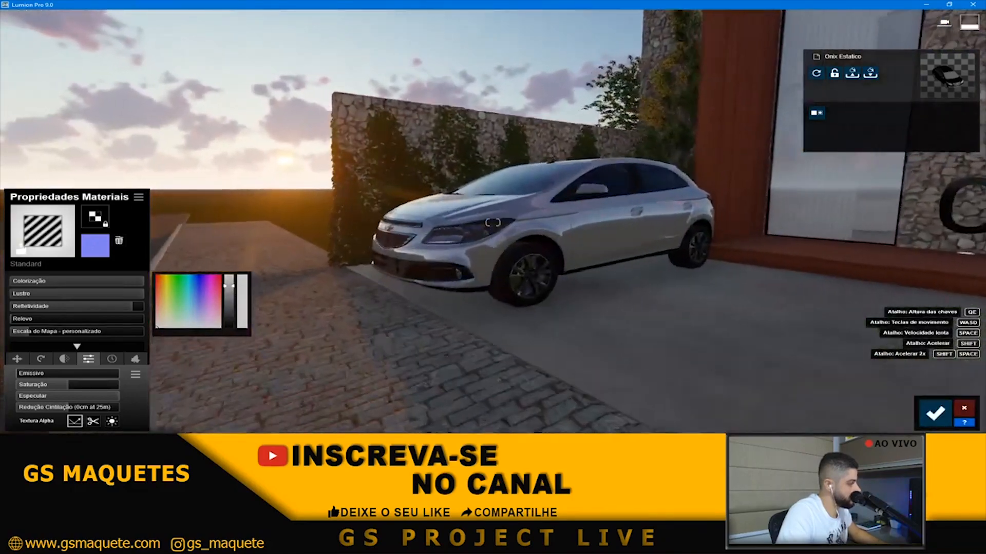
{"action": "key", "text": "e"}
{"action": "key", "text": "w"}
{"action": "left_click_drag", "start_coordinate": [229, 286], "coordinate": [230, 290]}
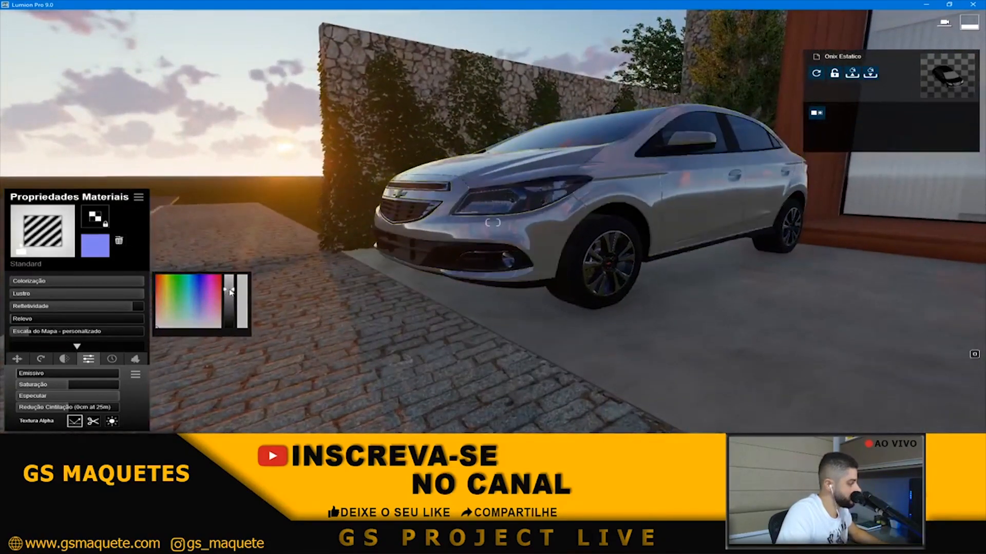
{"action": "key", "text": "a"}
{"action": "key", "text": "q"}
{"action": "key", "text": "q"}
{"action": "right_click_drag", "start_coordinate": [329, 266], "coordinate": [341, 302]}
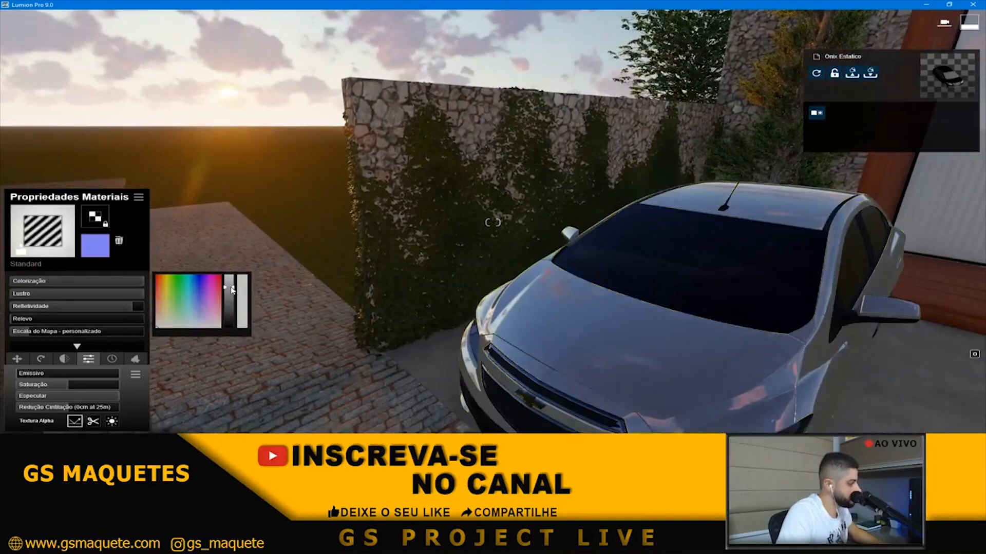
{"action": "left_click_drag", "start_coordinate": [229, 290], "coordinate": [229, 287]}
- View the car and facade from the street and save the car's material changes
{"action": "key", "text": "s"}
{"action": "key", "text": "e"}
{"action": "right_click_drag", "start_coordinate": [512, 326], "coordinate": [573, 314]}
{"action": "key", "text": "d"}
{"action": "key", "text": "s"}
{"action": "key", "text": "s"}
{"action": "key", "text": "a"}
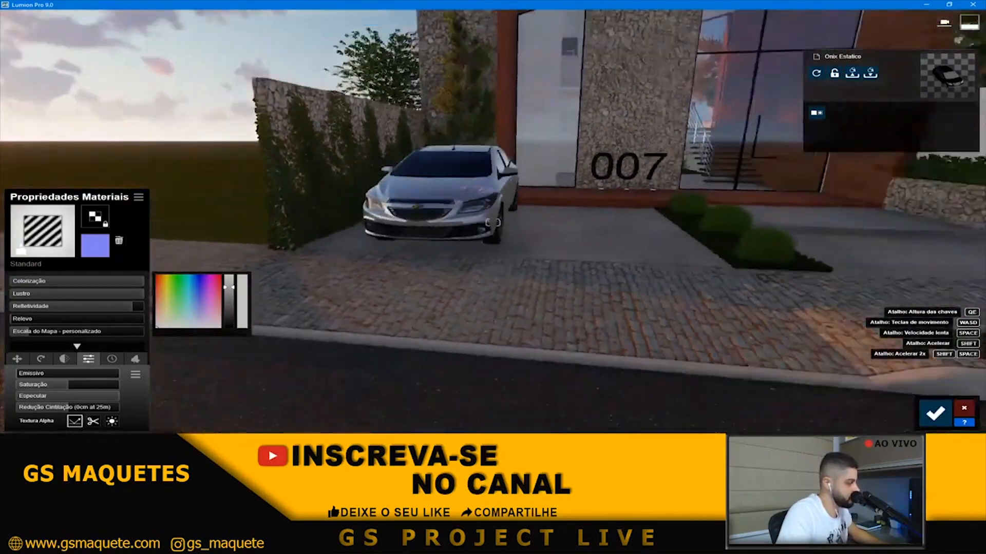
{"action": "key", "text": "w"}
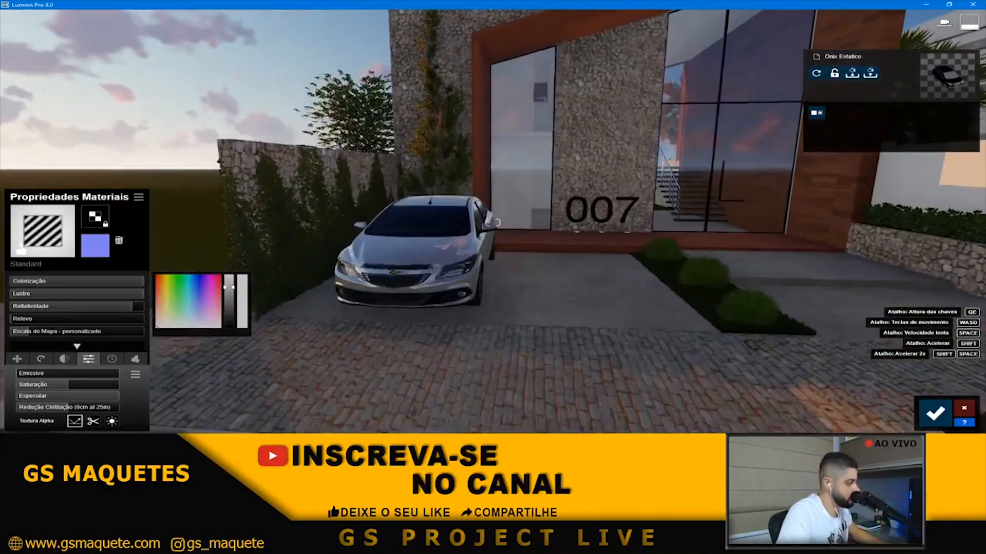
{"action": "left_click", "coordinate": [936, 414]}
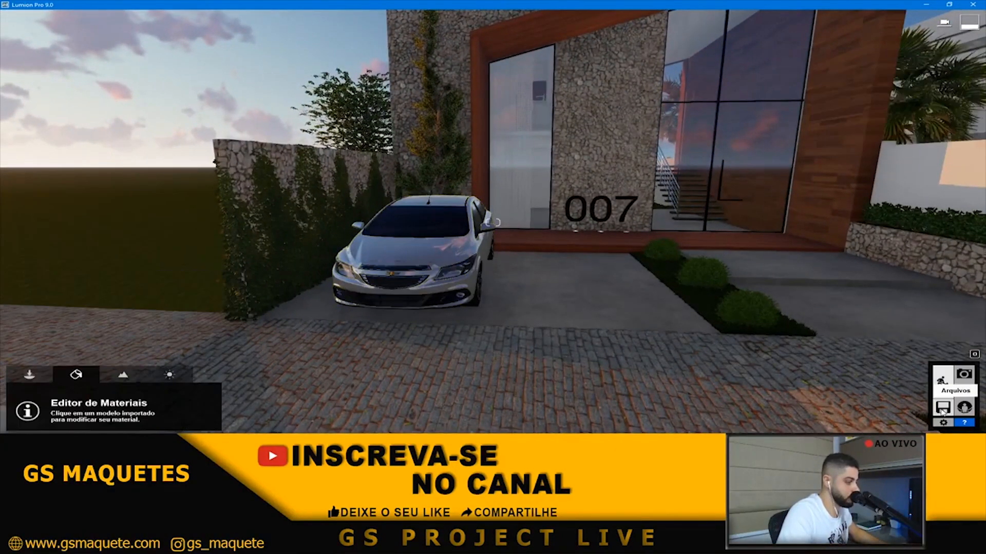
- Return to Photo mode and restore photo 1's saved camera view
{"action": "key", "text": "d"}
{"action": "right_click_drag", "start_coordinate": [596, 343], "coordinate": [618, 337]}
{"action": "key", "text": "s"}
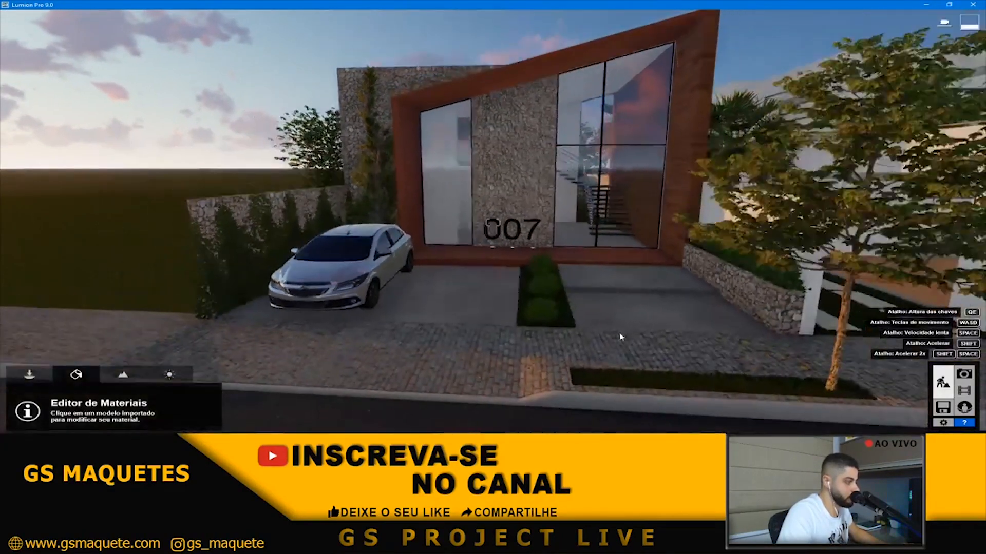
{"action": "left_click", "coordinate": [962, 373]}
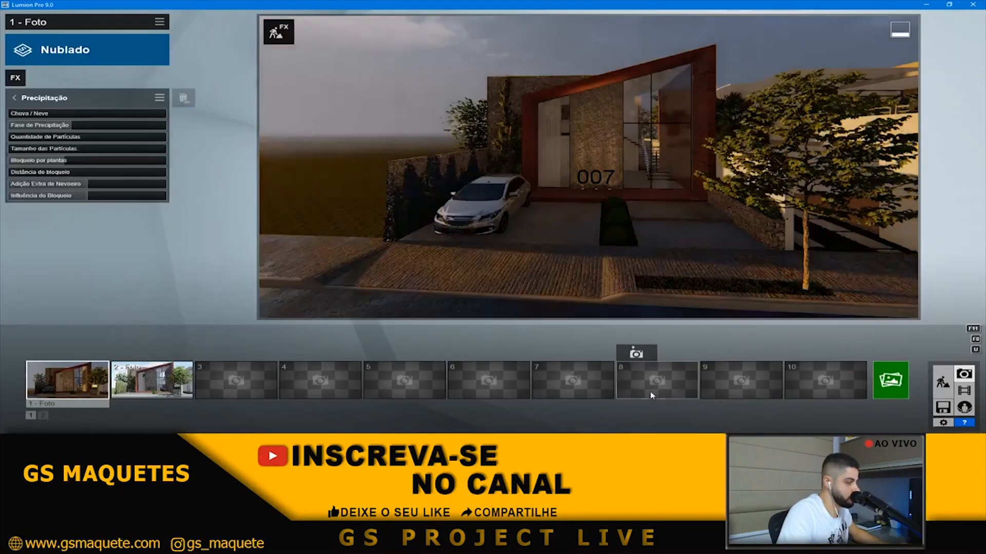
{"action": "left_click", "coordinate": [81, 381]}
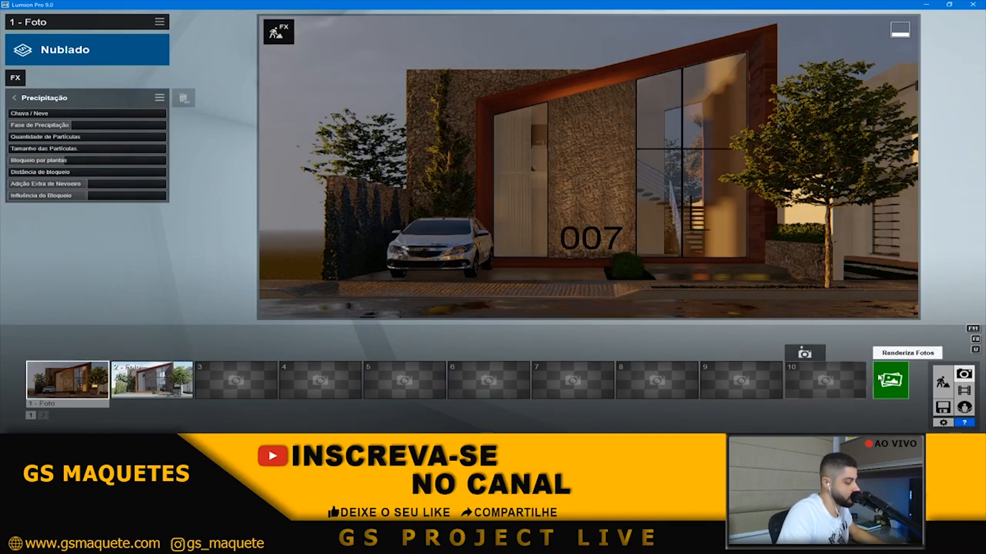
- Check the intensity of photo 1's Aguçar effect and bring up the second page of effects
{"action": "left_click", "coordinate": [17, 99]}
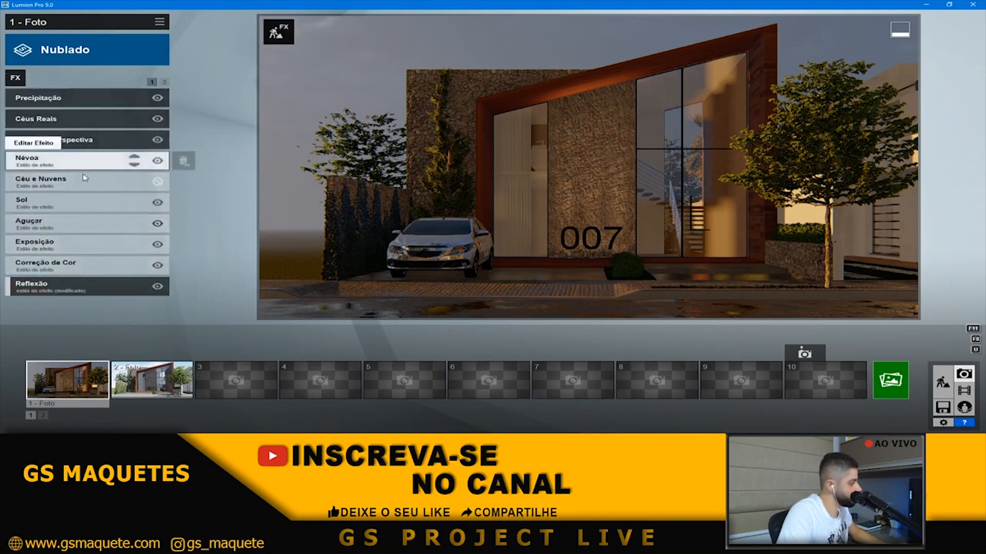
{"action": "left_click", "coordinate": [71, 226]}
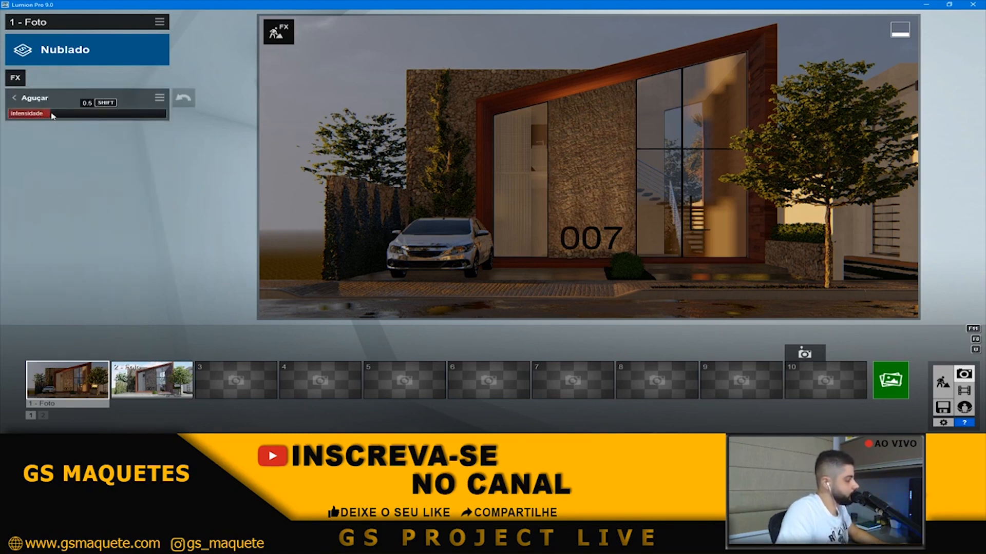
{"action": "left_click", "coordinate": [14, 98]}
{"action": "left_click", "coordinate": [164, 82]}
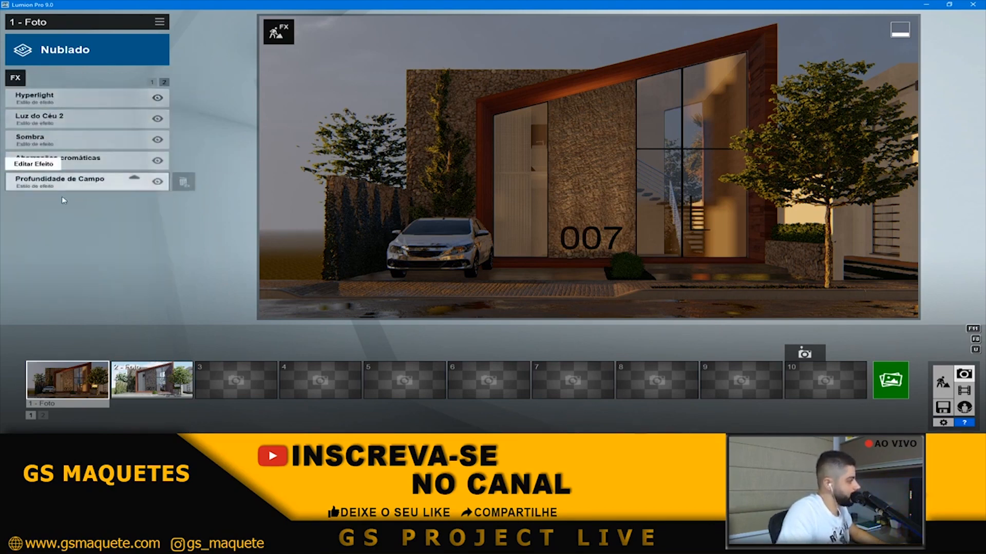
- In the Profundidade de Campo effect, raise Quantidade and set Primeiro Plano/Fundo to its maximum
{"action": "left_click", "coordinate": [98, 186]}
{"action": "left_click_drag", "start_coordinate": [9, 114], "coordinate": [69, 117]}
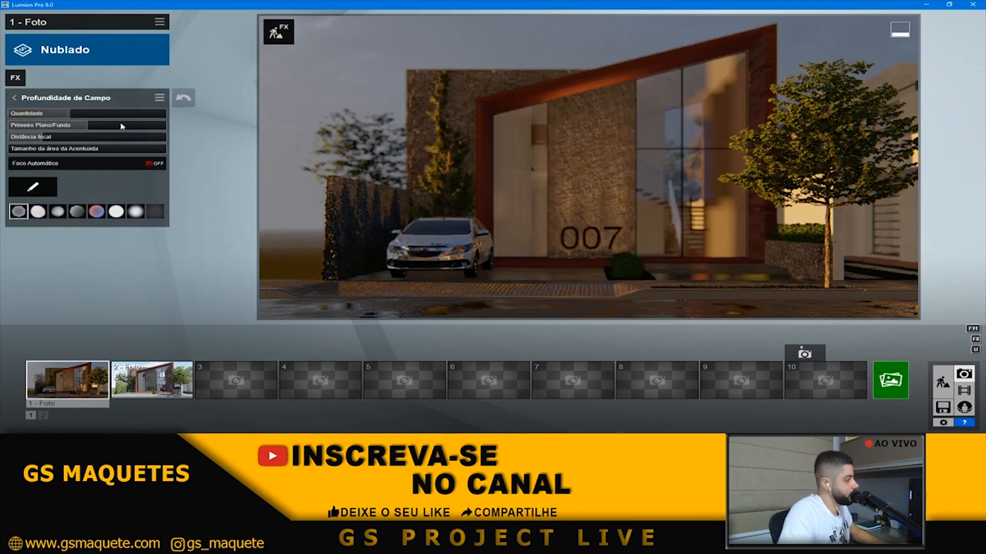
{"action": "left_click_drag", "start_coordinate": [80, 123], "coordinate": [346, 131]}
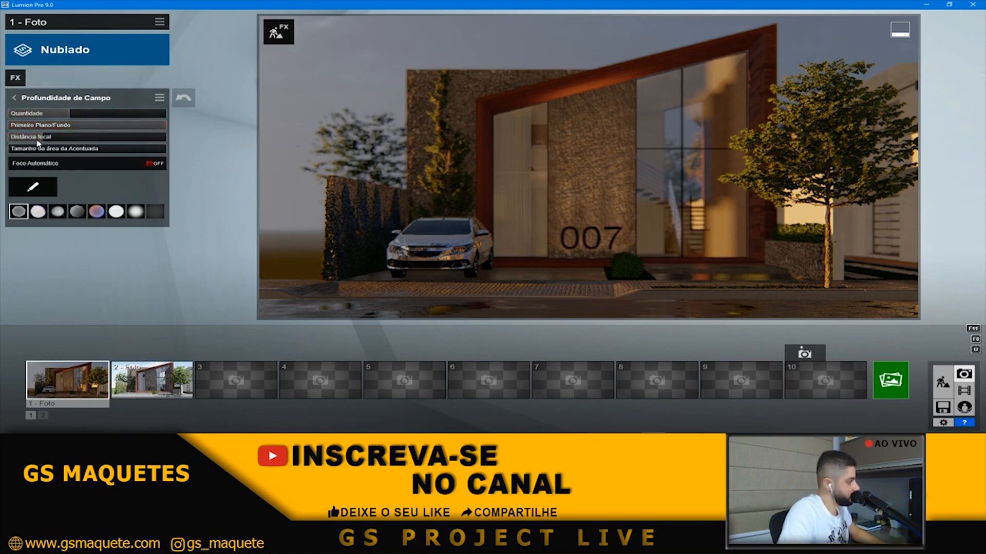
- Adjust the Distância focal of the depth of field to about 15 m to focus on the house
{"action": "left_click_drag", "start_coordinate": [54, 138], "coordinate": [247, 137]}
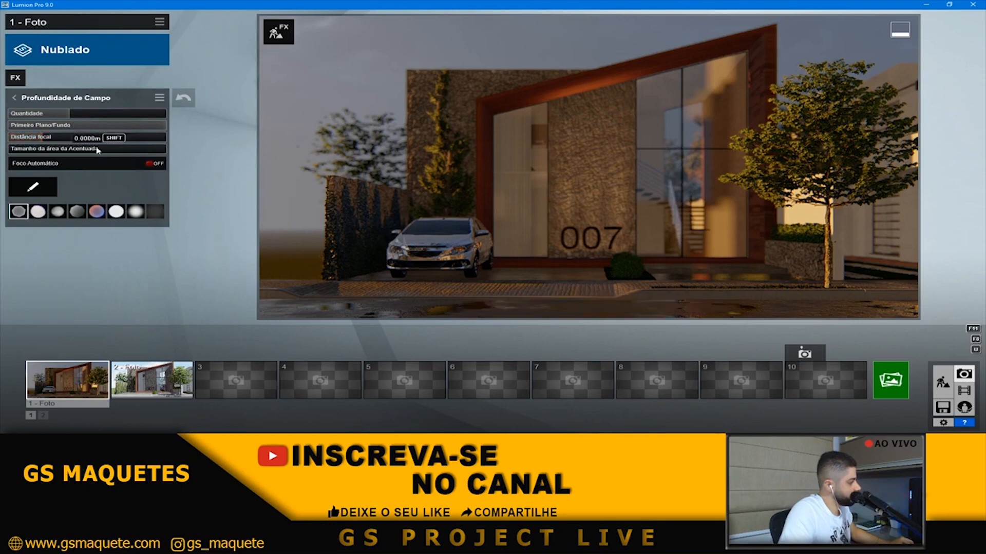
{"action": "left_click", "coordinate": [51, 138]}
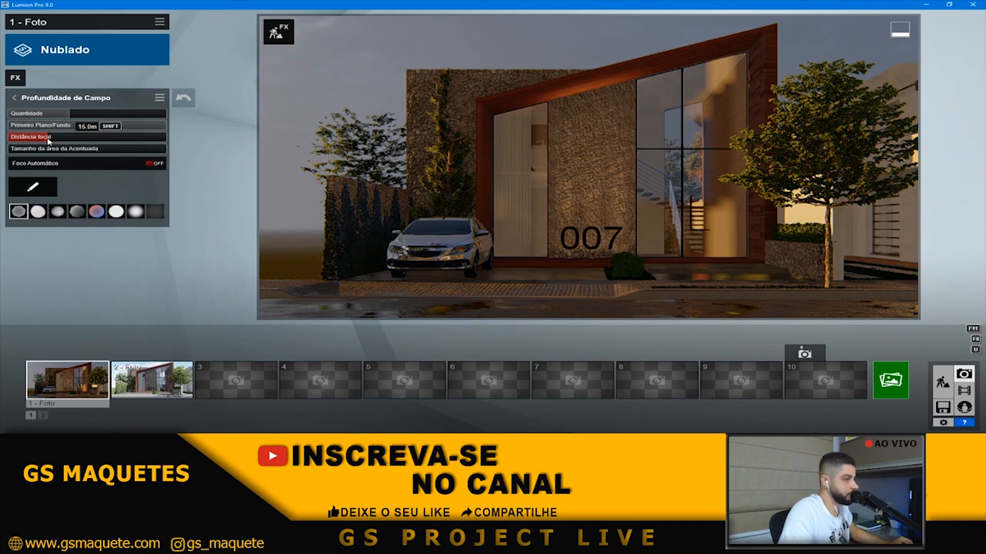
{"action": "left_click", "coordinate": [50, 140]}
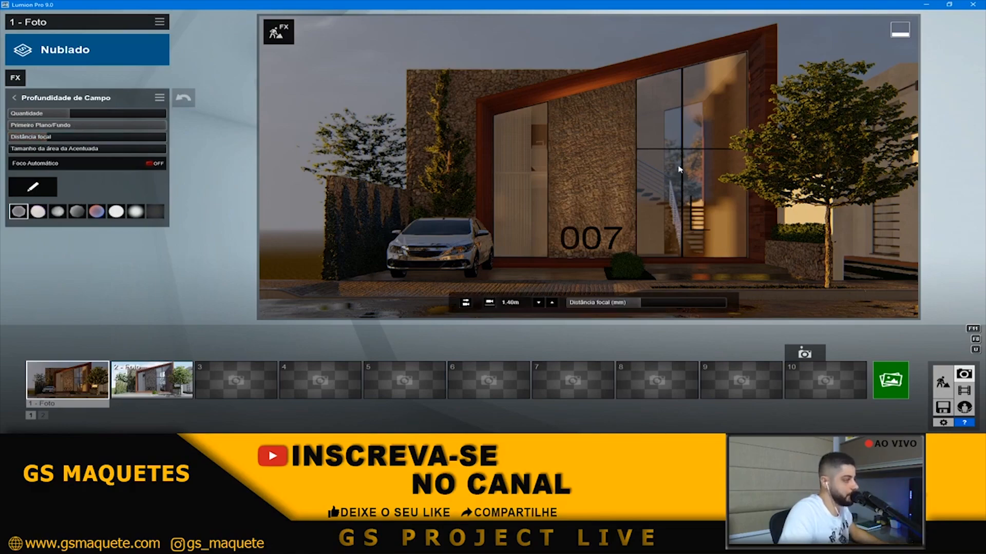
- Move in to examine the background behind the staircase glazing, and restore photo 1's saved view
{"action": "right_click_drag", "start_coordinate": [677, 164], "coordinate": [770, 160]}
{"action": "key", "text": "w"}
{"action": "key", "text": "w"}
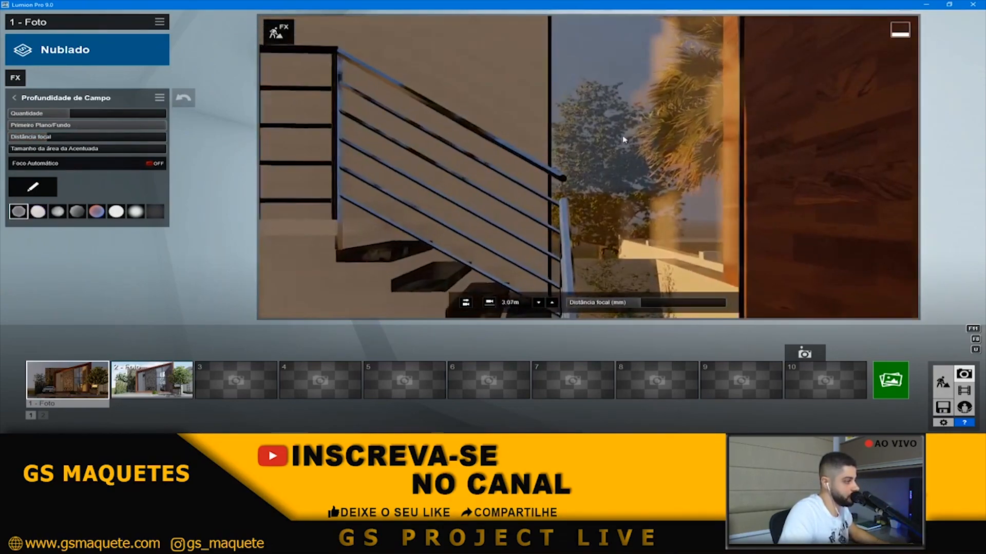
{"action": "left_click", "coordinate": [70, 386]}
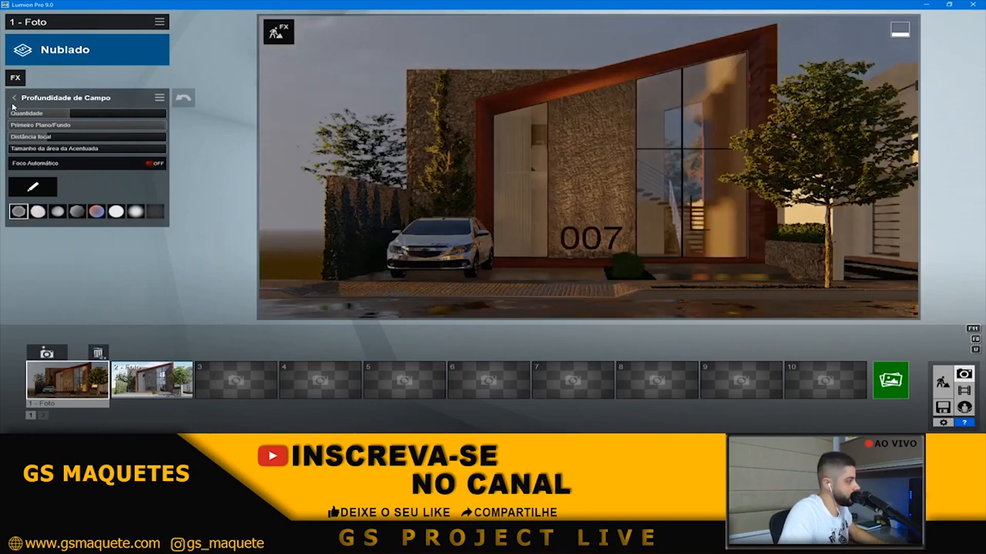
- Set the depth of field's Quantidade to about 43.1 and its Distância focal to about 12.8 m
{"action": "left_click_drag", "start_coordinate": [46, 138], "coordinate": [2, 132]}
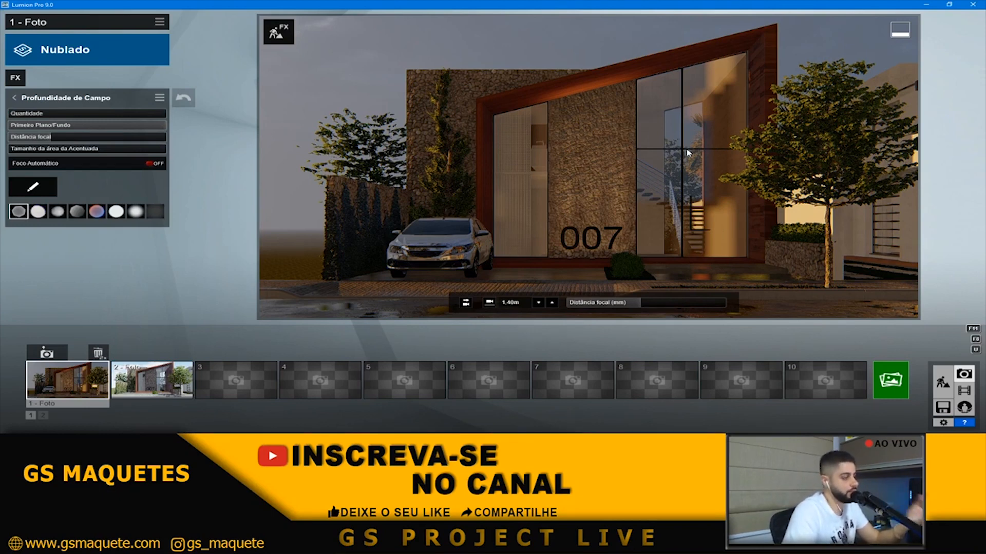
{"action": "left_click", "coordinate": [60, 118]}
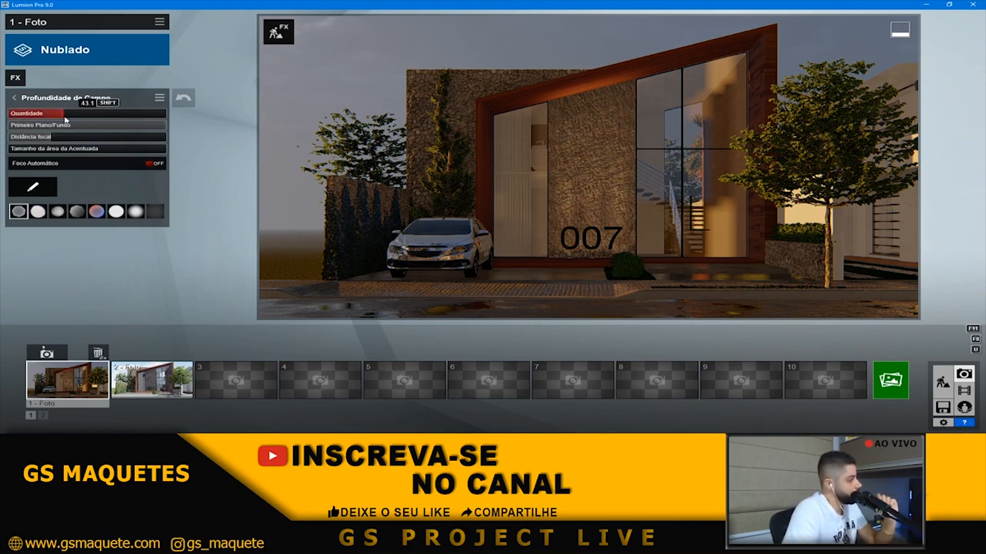
{"action": "left_click_drag", "start_coordinate": [49, 142], "coordinate": [46, 142]}
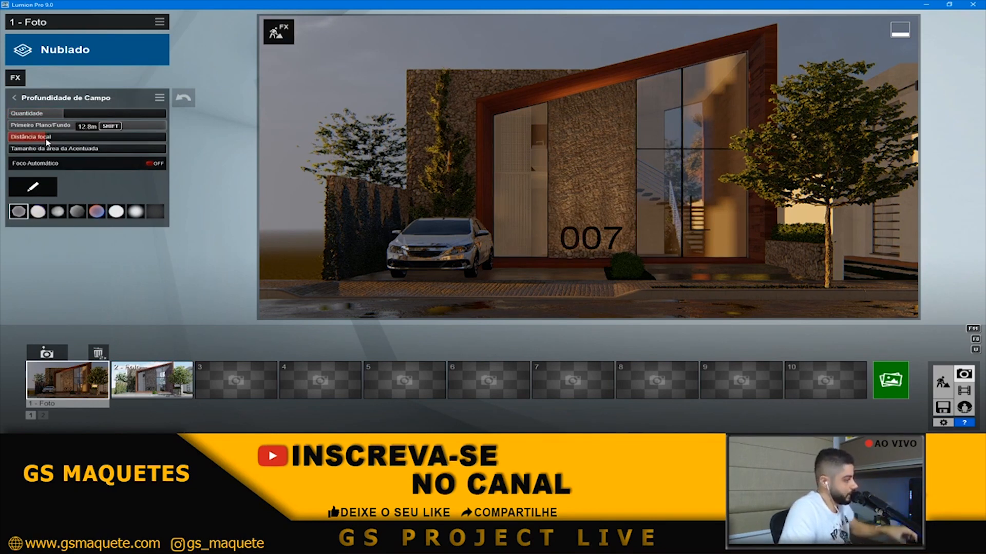
- Fine-tune the Distância focal to keep the facade sharp and slightly reduce the Quantidade of the depth of field
{"action": "left_click_drag", "start_coordinate": [46, 142], "coordinate": [1, 146]}
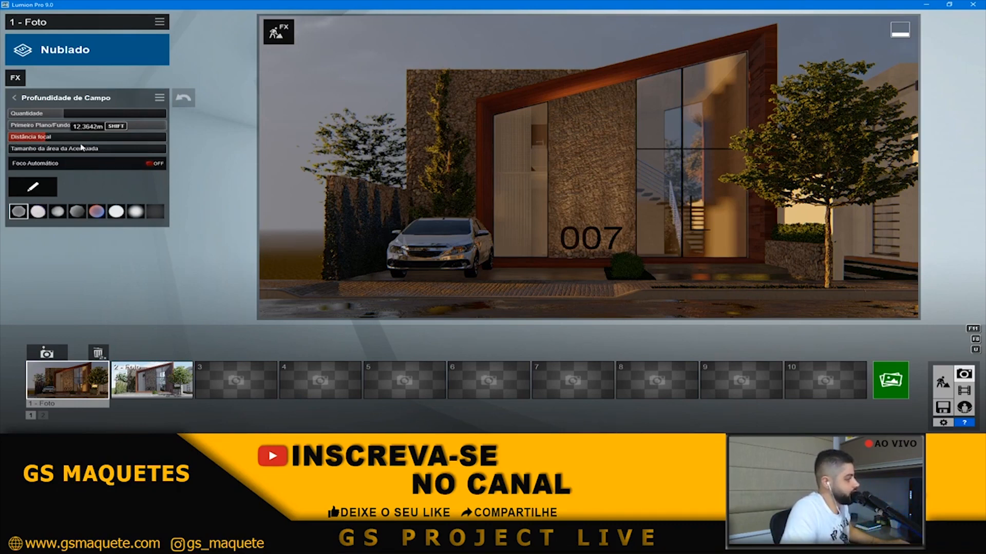
{"action": "left_click_drag", "start_coordinate": [189, 145], "coordinate": [274, 143]}
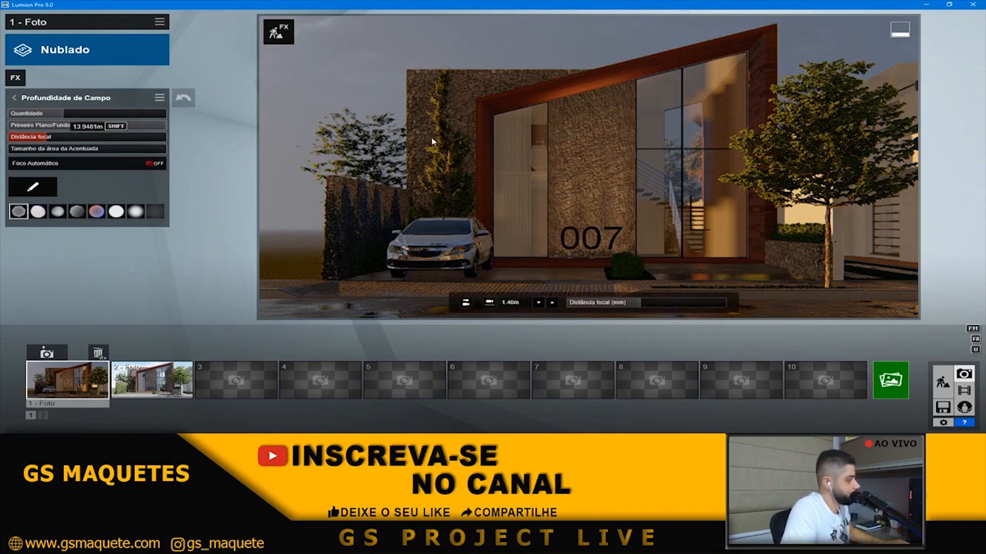
{"action": "left_click_drag", "start_coordinate": [431, 142], "coordinate": [136, 142]}
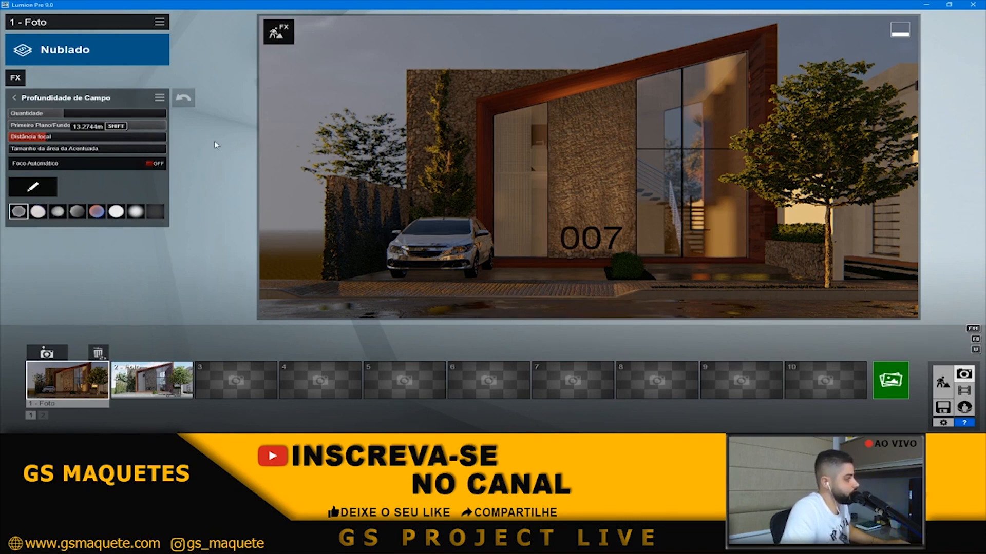
{"action": "left_click_drag", "start_coordinate": [65, 114], "coordinate": [143, 141], "text": "shift"}
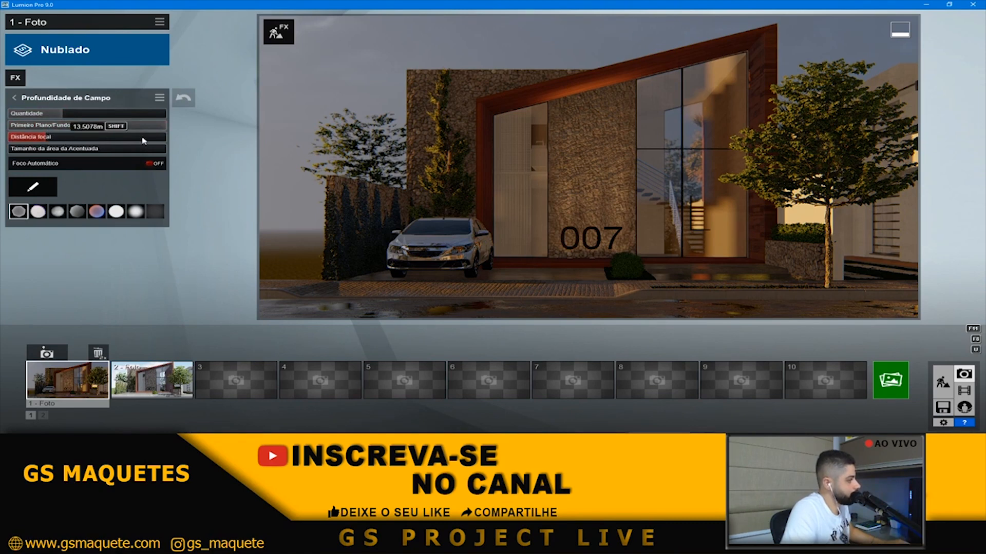
{"action": "left_click", "coordinate": [45, 140]}
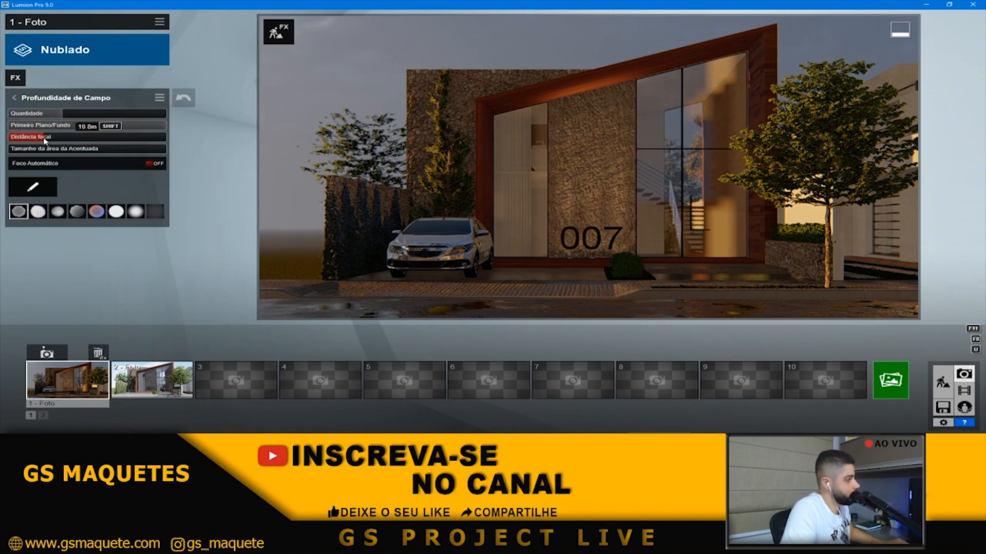
{"action": "left_click_drag", "start_coordinate": [45, 140], "coordinate": [47, 141]}
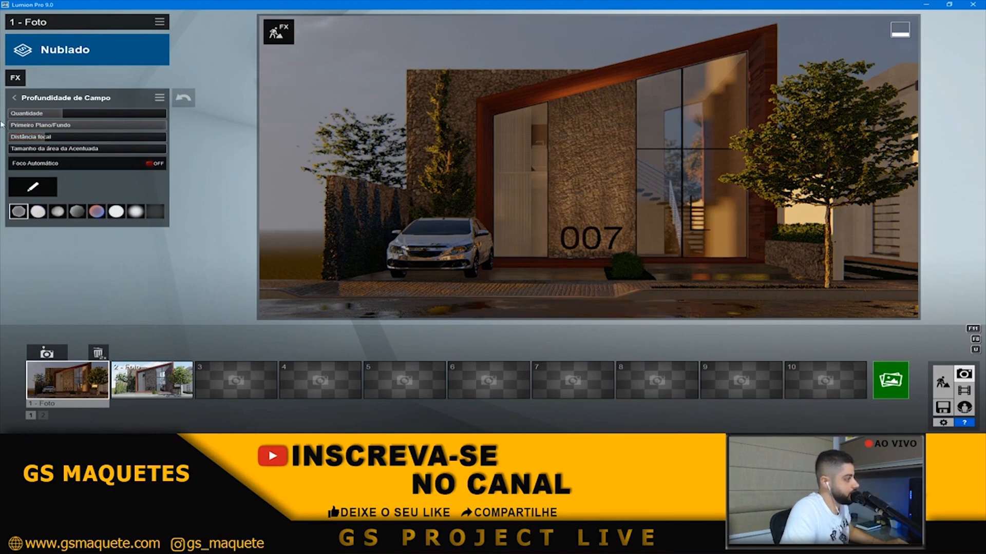
- Lower the Dispersão of photo 1's Aberrações cromáticas effect to about 0.0
{"action": "left_click", "coordinate": [26, 96]}
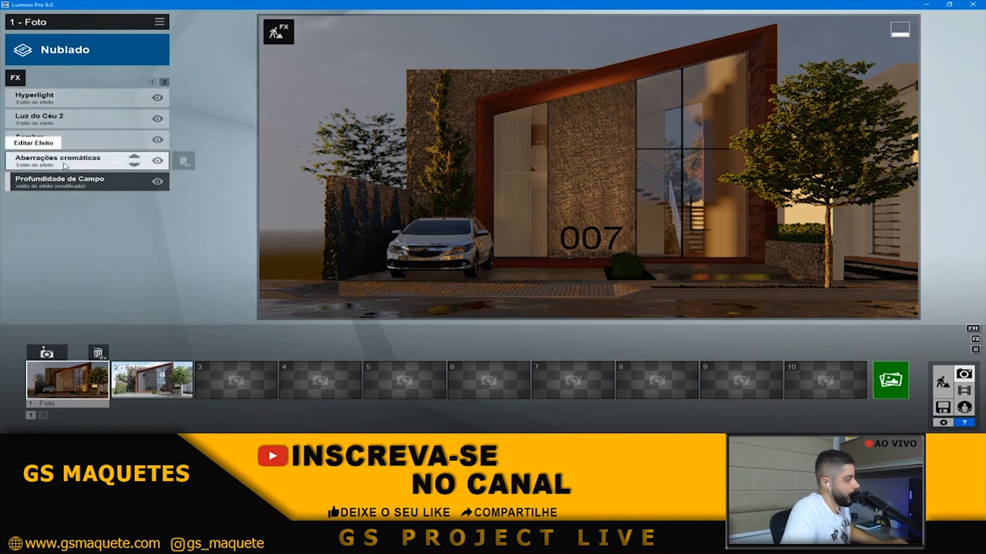
{"action": "left_click", "coordinate": [31, 160]}
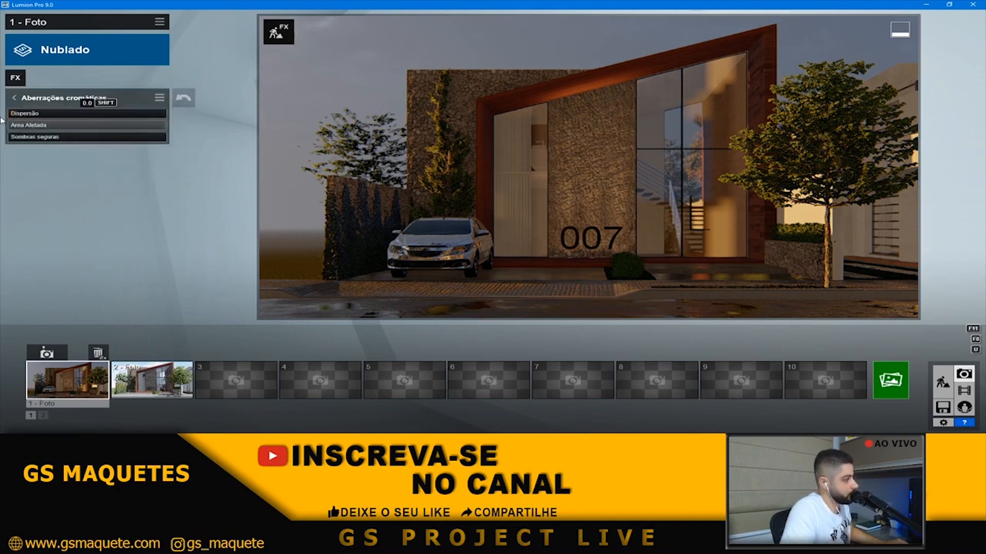
{"action": "left_click_drag", "start_coordinate": [11, 118], "coordinate": [13, 118]}
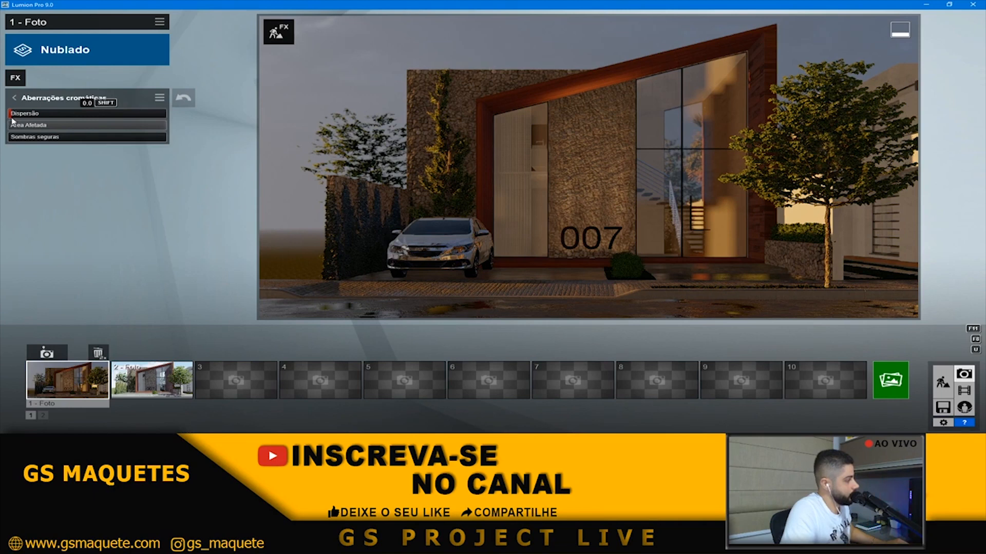
{"action": "left_click", "coordinate": [14, 97]}
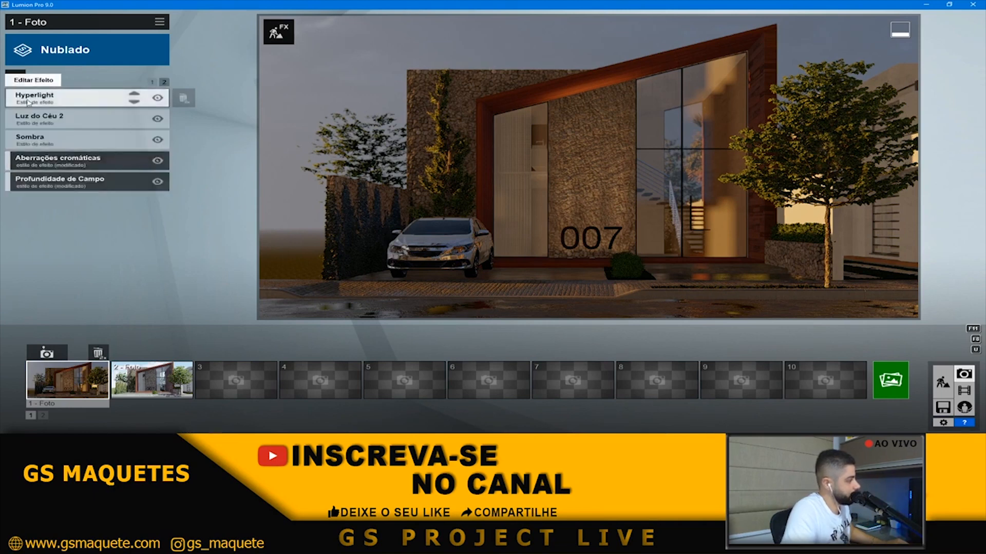
- Set the Brilho of photo 1's Sombra effect to 0.0 to deepen the shadows
{"action": "left_click", "coordinate": [151, 84]}
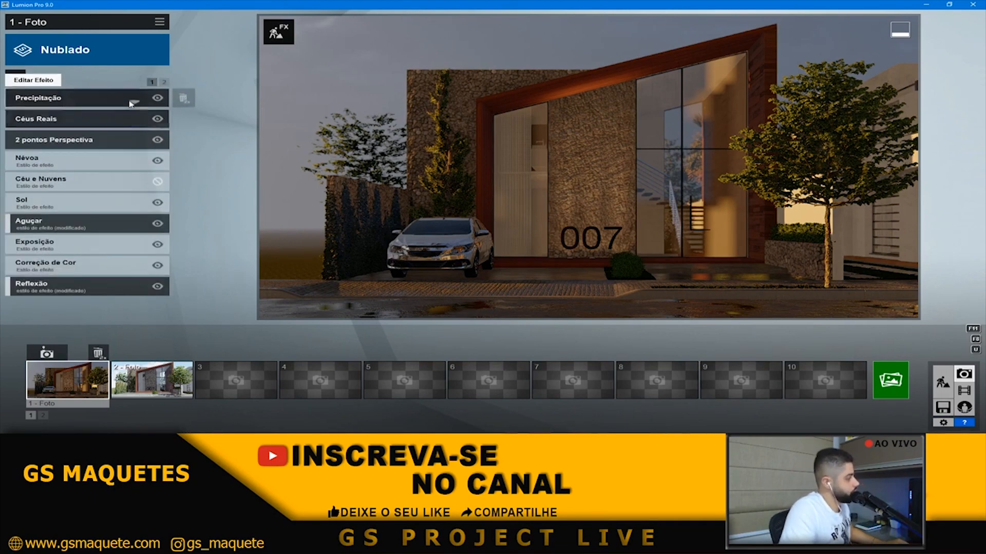
{"action": "left_click", "coordinate": [163, 82]}
{"action": "left_click", "coordinate": [54, 142]}
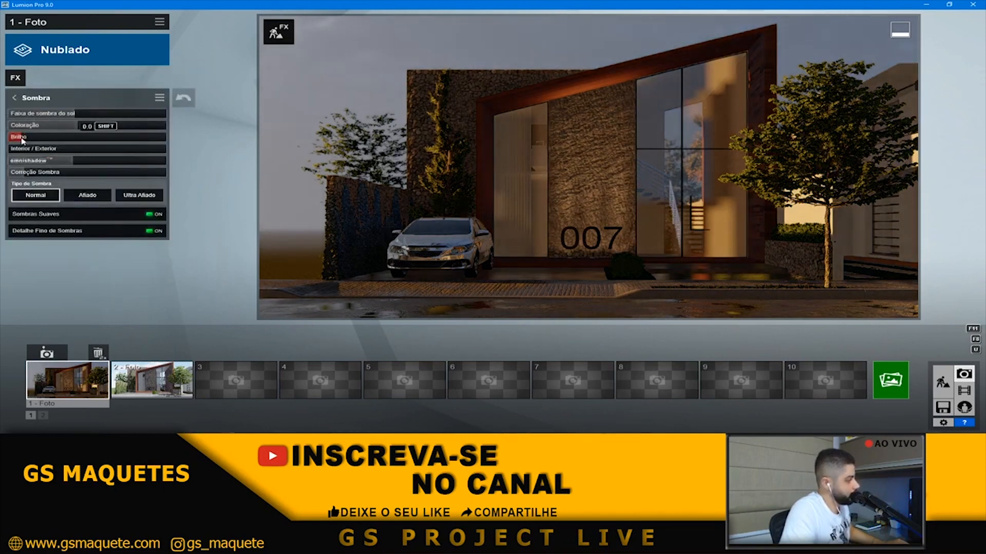
{"action": "left_click", "coordinate": [14, 98]}
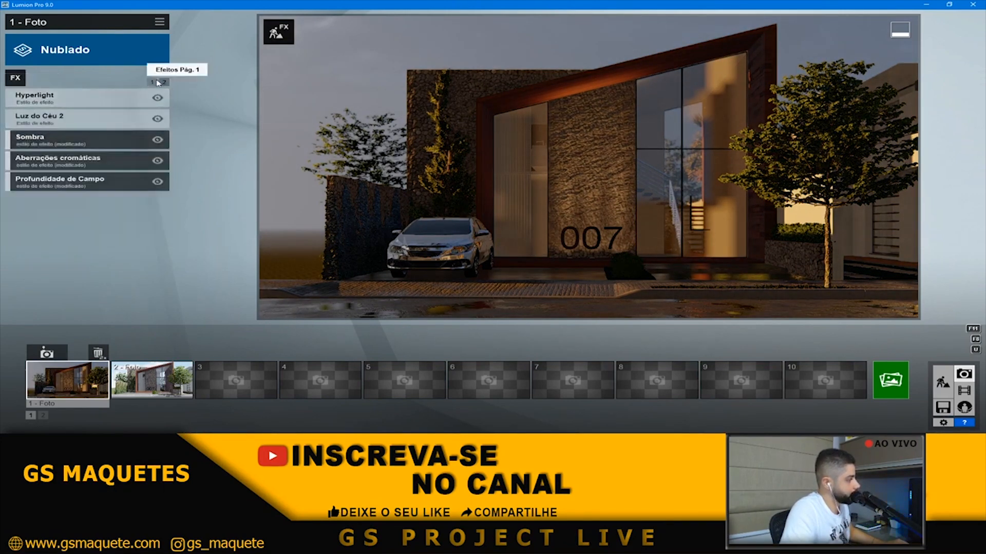
- Set the Vibração of photo 1's Correção de Cor effect to about 0.2
{"action": "left_click", "coordinate": [152, 82]}
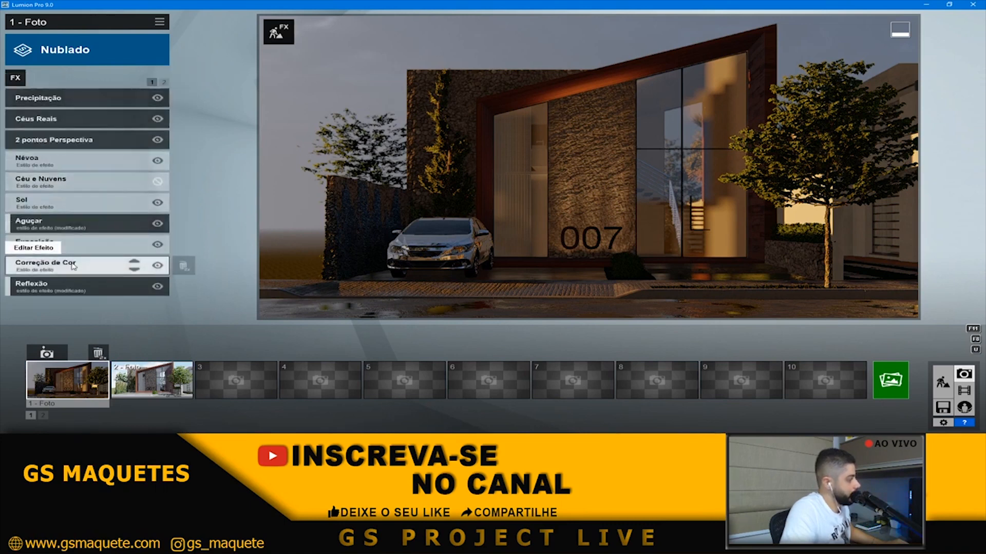
{"action": "left_click", "coordinate": [72, 261]}
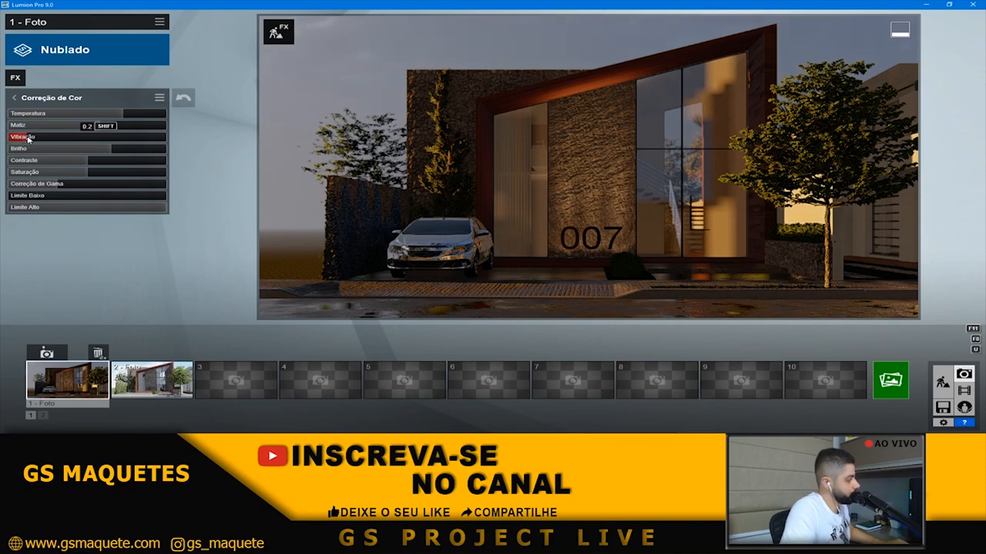
{"action": "left_click", "coordinate": [14, 97]}
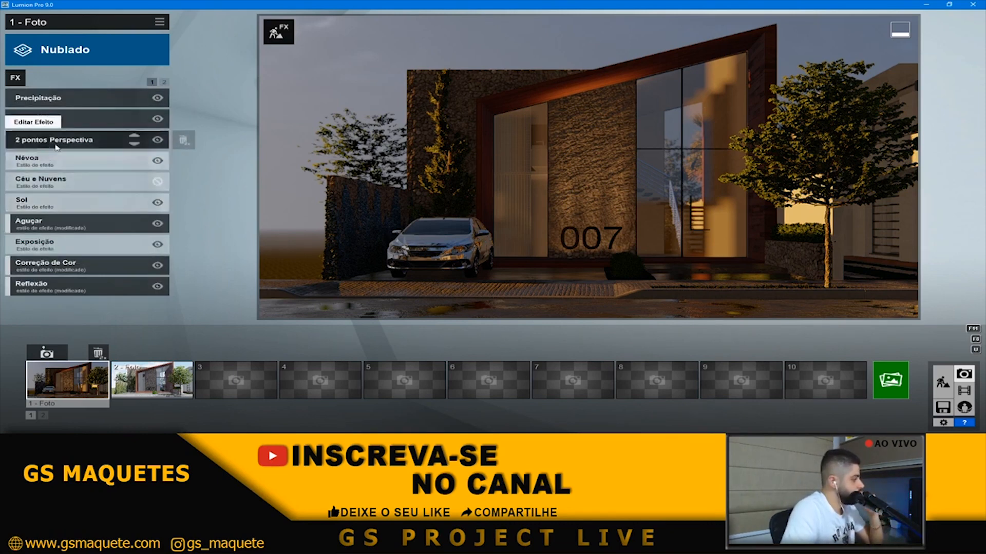
- Rotate the Céus Reais sky by setting its Eixo vertical to about 176.6
{"action": "left_click", "coordinate": [56, 118]}
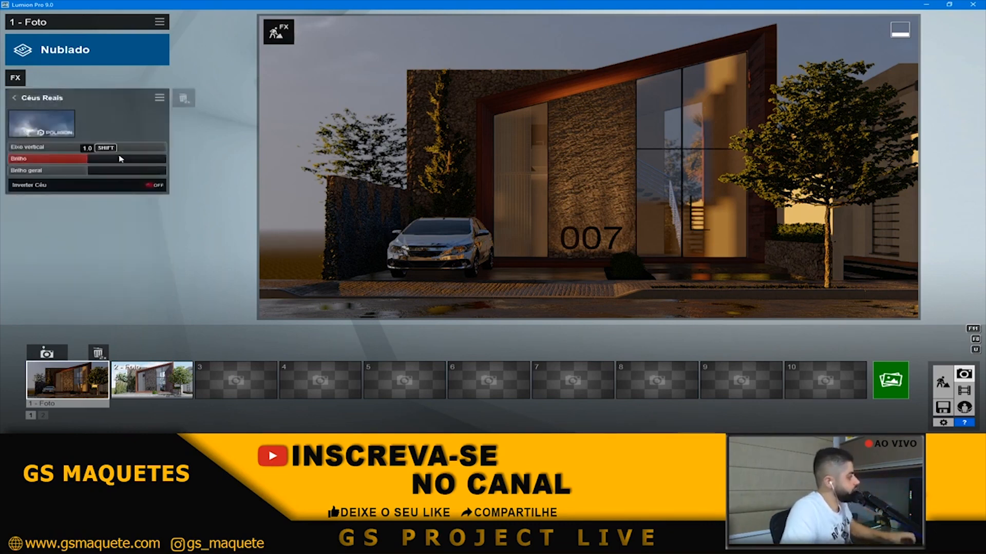
{"action": "left_click_drag", "start_coordinate": [161, 150], "coordinate": [1, 208], "text": "shift"}
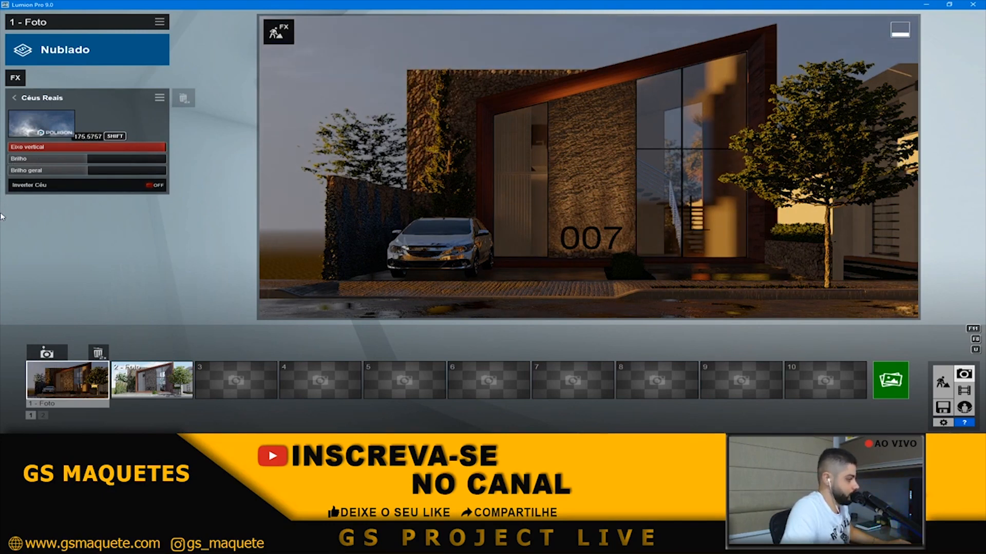
{"action": "left_click_drag", "start_coordinate": [2, 216], "coordinate": [10, 214], "text": "shift"}
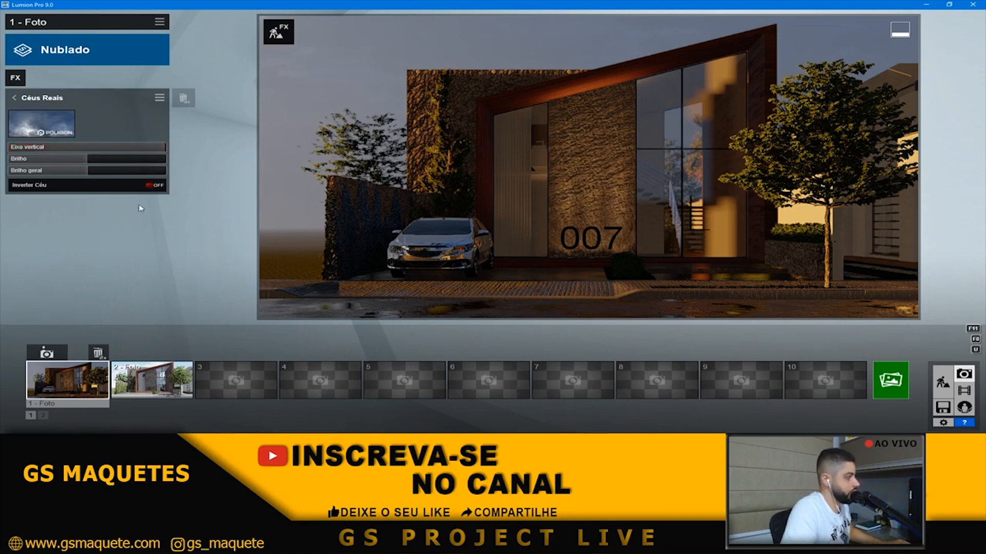
{"action": "left_click", "coordinate": [15, 98]}
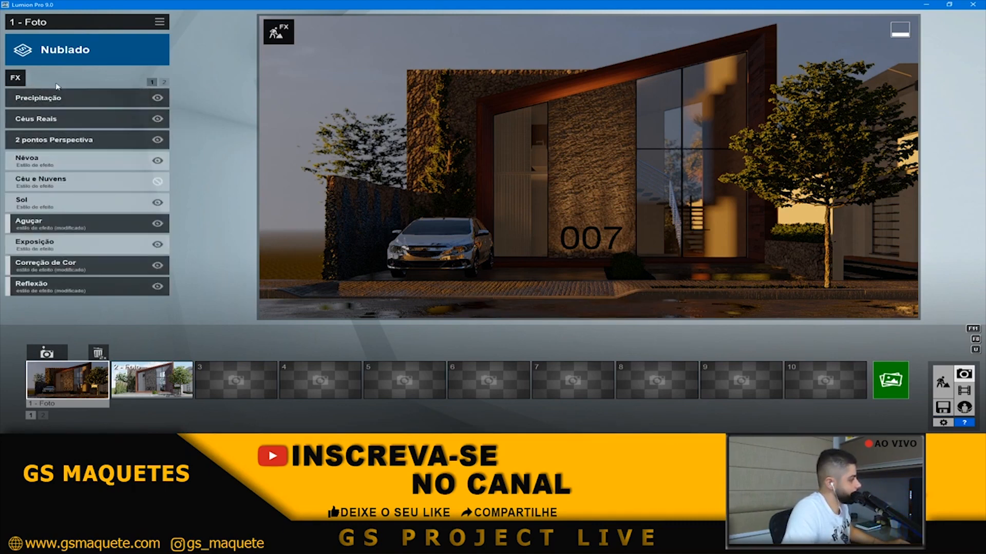
- Save the scene as a new file named RENDERIZAÇÃO] in this project's live working folder under YOUTUBE > LIVE YOUTUBE
{"action": "left_click", "coordinate": [942, 407]}
{"action": "left_click", "coordinate": [410, 153]}
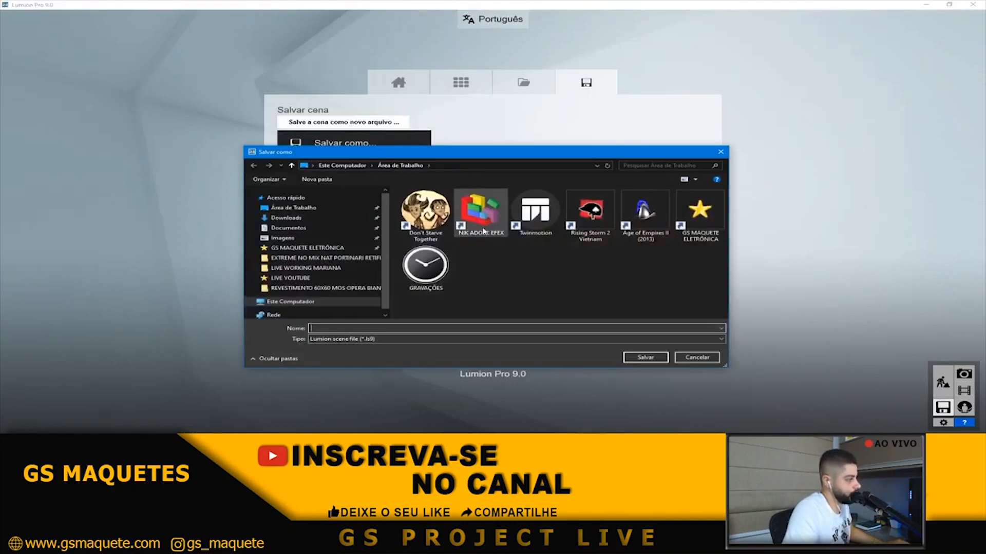
{"action": "scroll", "coordinate": [434, 308], "scroll_direction": "down", "scroll_amount": 3}
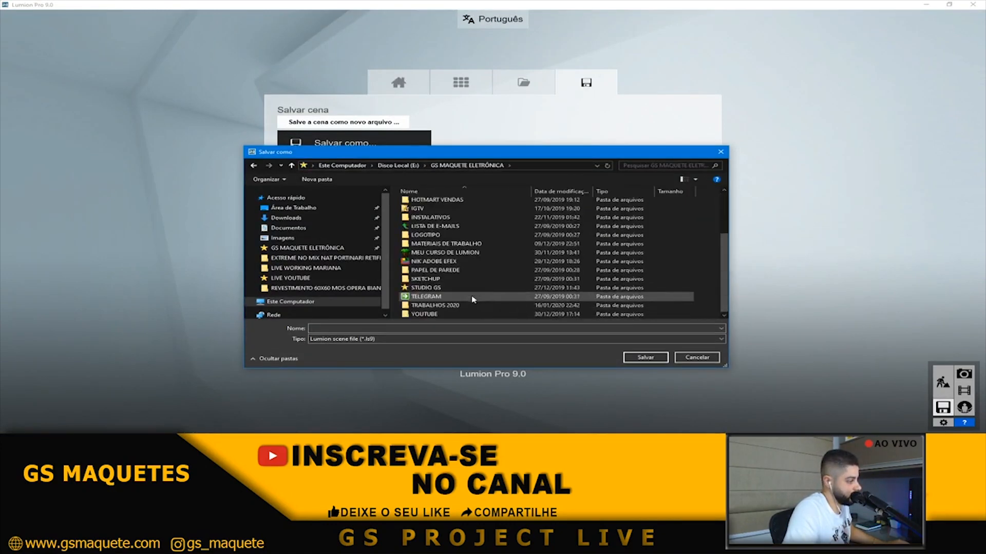
{"action": "double_click", "coordinate": [445, 312]}
{"action": "double_click", "coordinate": [448, 229]}
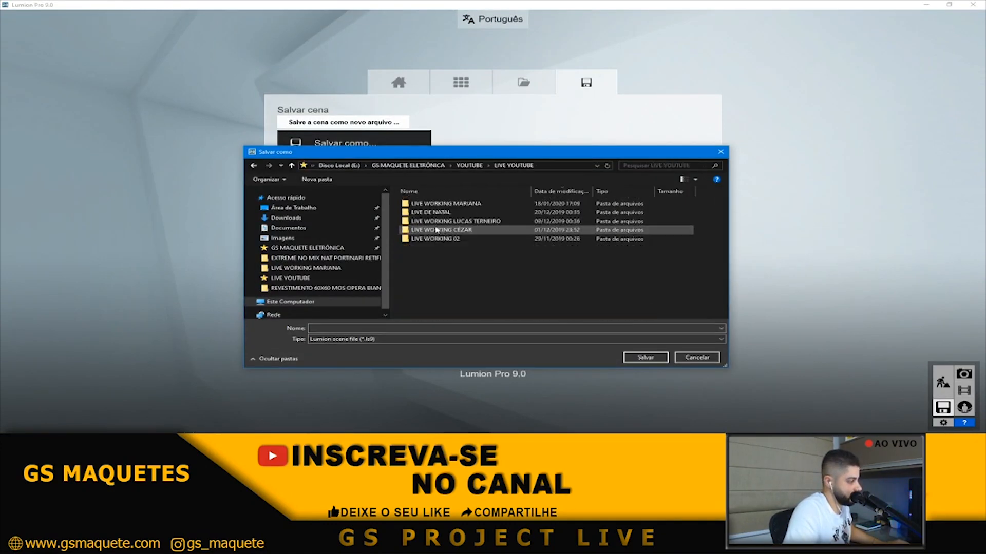
{"action": "double_click", "coordinate": [468, 205]}
{"action": "left_click", "coordinate": [442, 329]}
{"action": "type", "text": "RENDERIZAÇÃO]"}
{"action": "key", "text": "Return"}
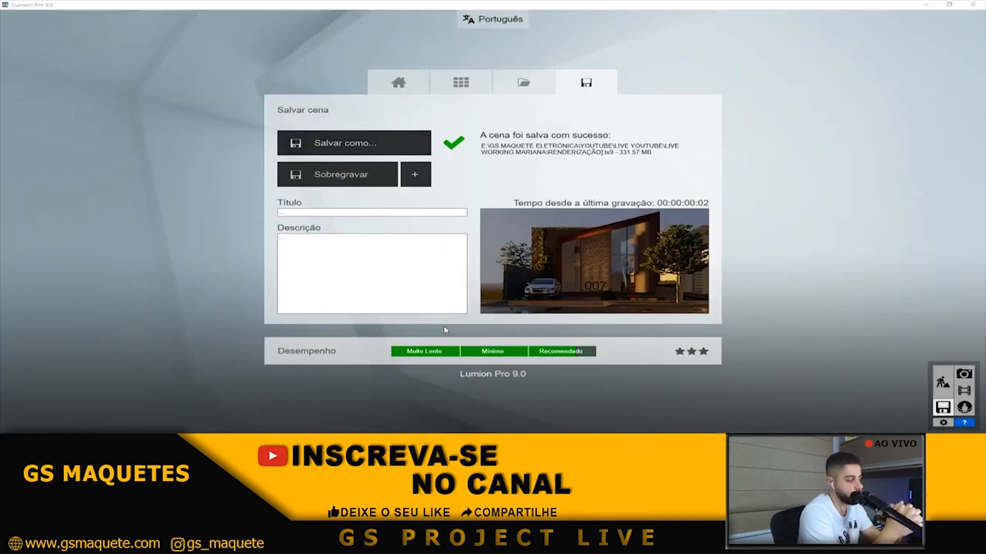
- Return to photo mode and restore the saved camera view of photo 1
{"action": "left_click", "coordinate": [946, 380]}
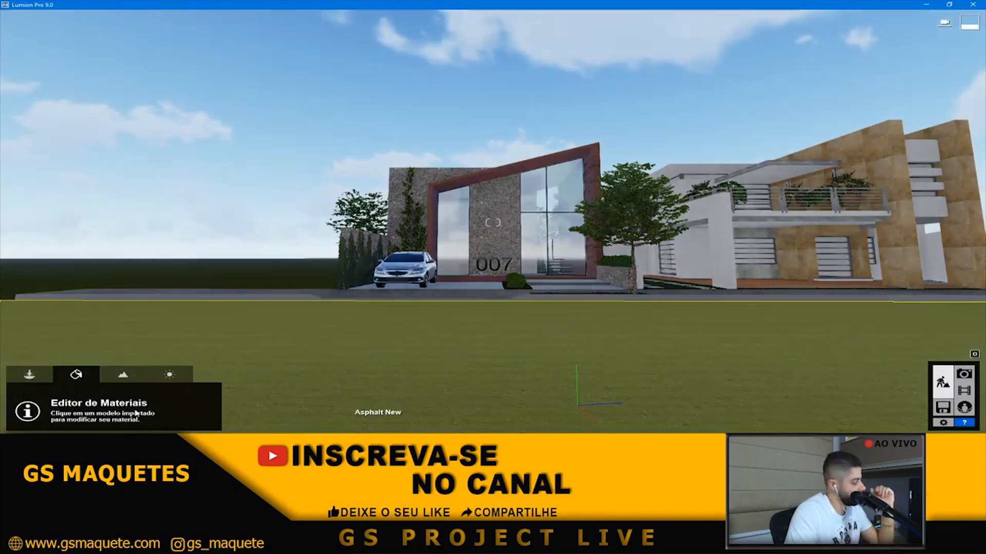
{"action": "left_click", "coordinate": [963, 374]}
{"action": "left_click", "coordinate": [68, 382]}
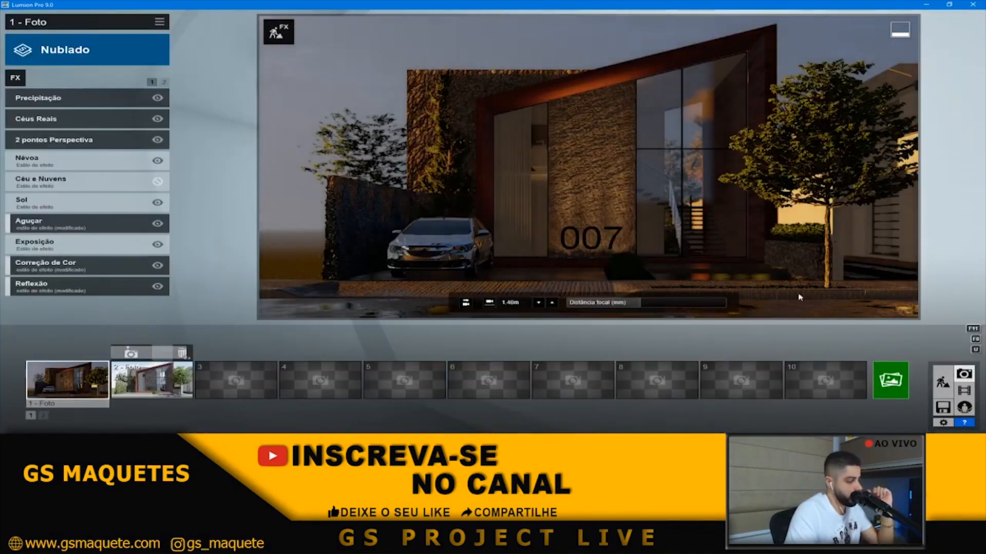
- Render photo 1 at Área de Trabalho size (1920x1080), overwriting the teste JPG on the desktop, and close the finished render
{"action": "left_click", "coordinate": [888, 374]}
{"action": "left_click", "coordinate": [399, 336]}
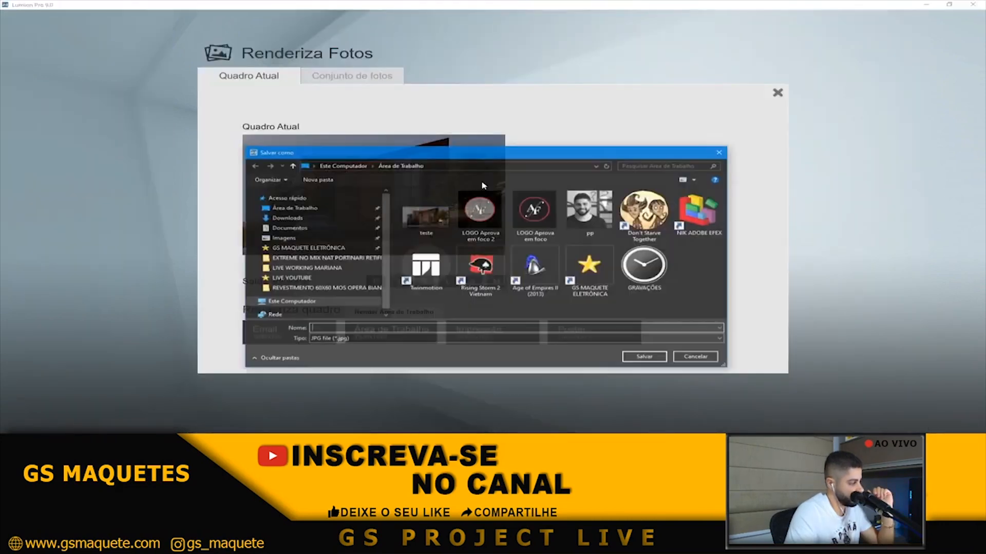
{"action": "left_click", "coordinate": [426, 212]}
{"action": "left_click", "coordinate": [645, 357]}
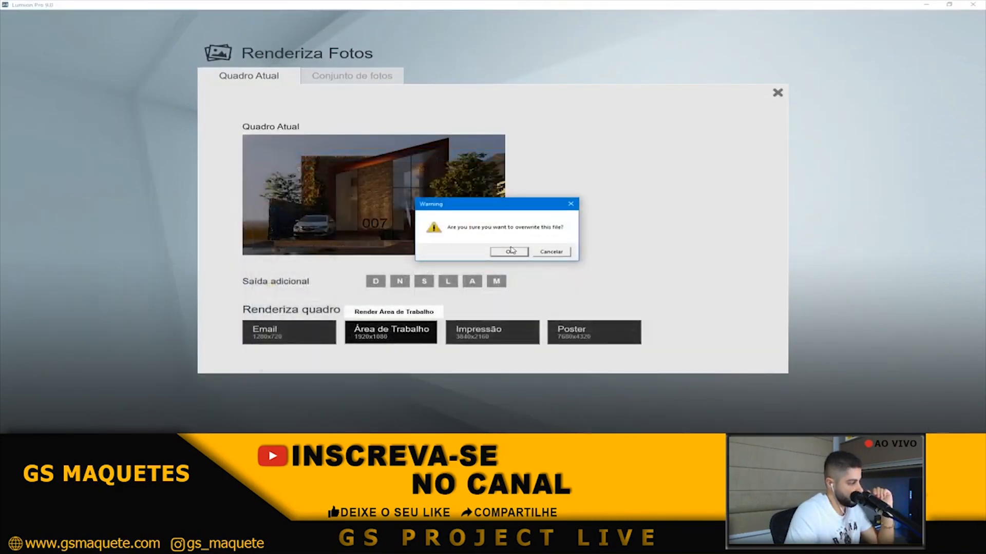
{"action": "left_click", "coordinate": [510, 252]}
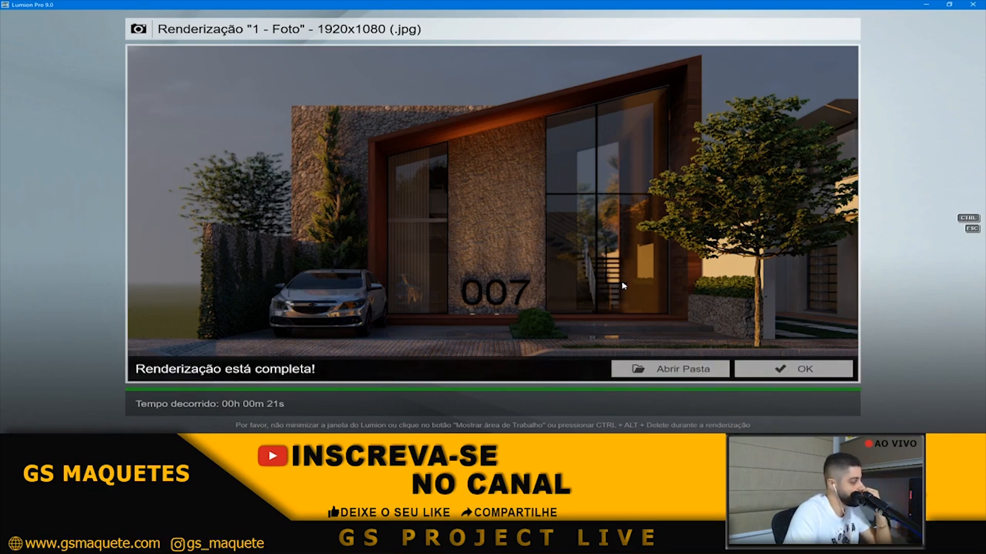
{"action": "left_click", "coordinate": [777, 366]}
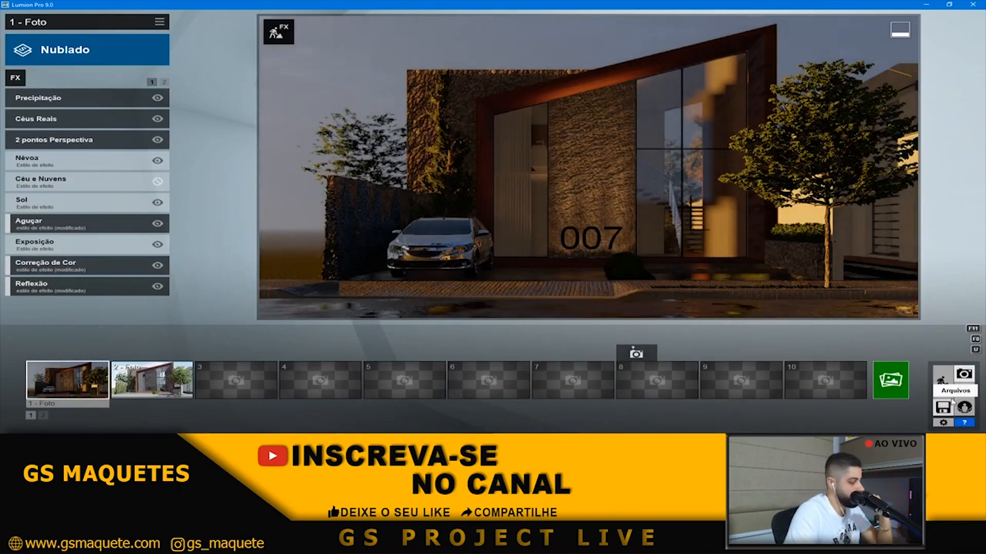
- Lighten the car body's paint colour to white in the material editor and save the change
{"action": "left_click", "coordinate": [942, 383]}
{"action": "key", "text": "w"}
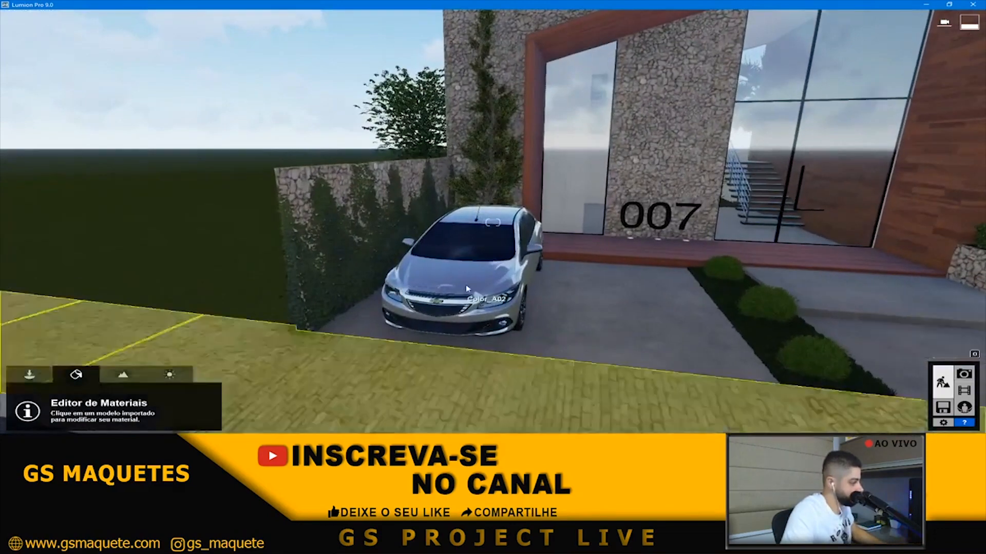
{"action": "left_click", "coordinate": [440, 290]}
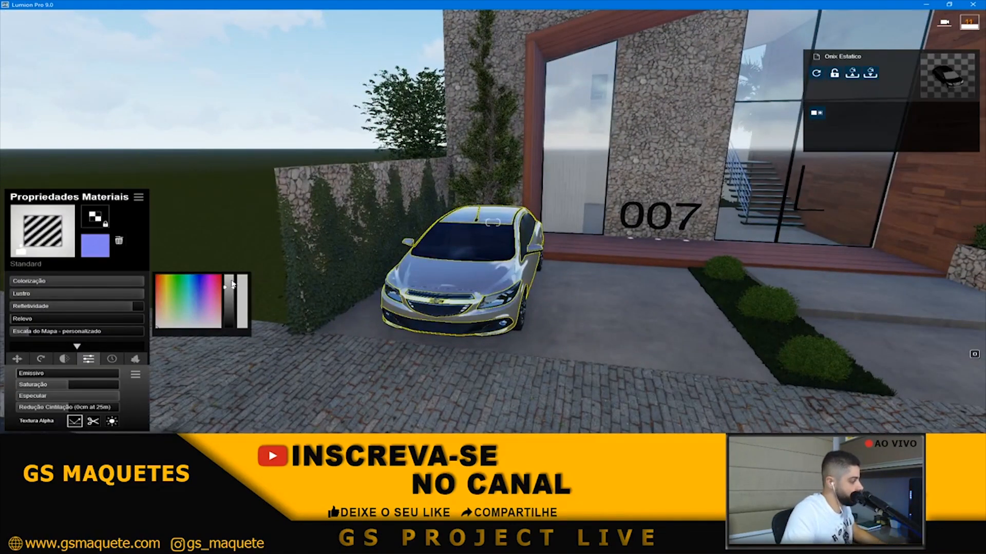
{"action": "key", "text": "s"}
{"action": "key", "text": "e"}
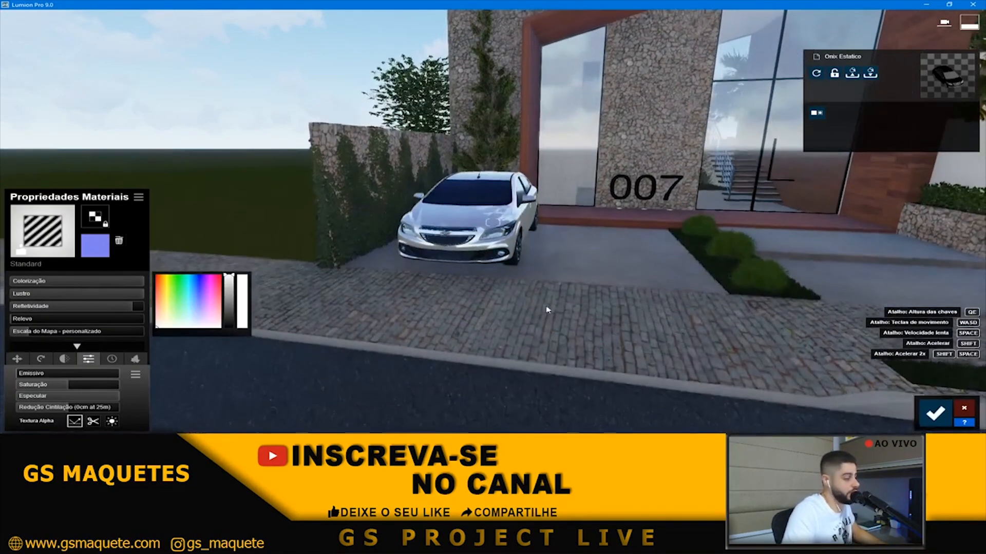
{"action": "key", "text": "d"}
{"action": "left_click", "coordinate": [936, 412]}
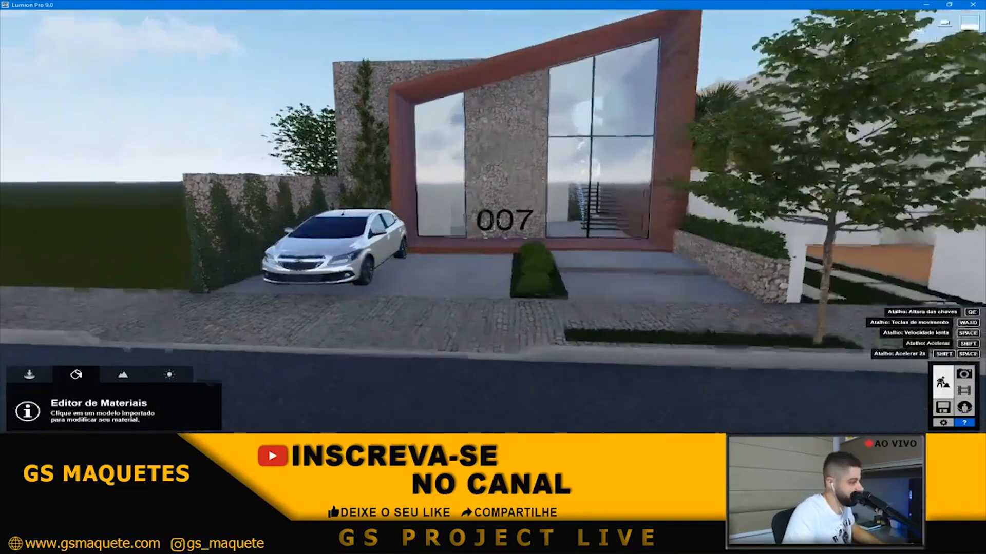
- Check the repainted car and facade from the street, and restore photo 1's saved view in photo mode
{"action": "key", "text": "w"}
{"action": "key", "text": "q"}
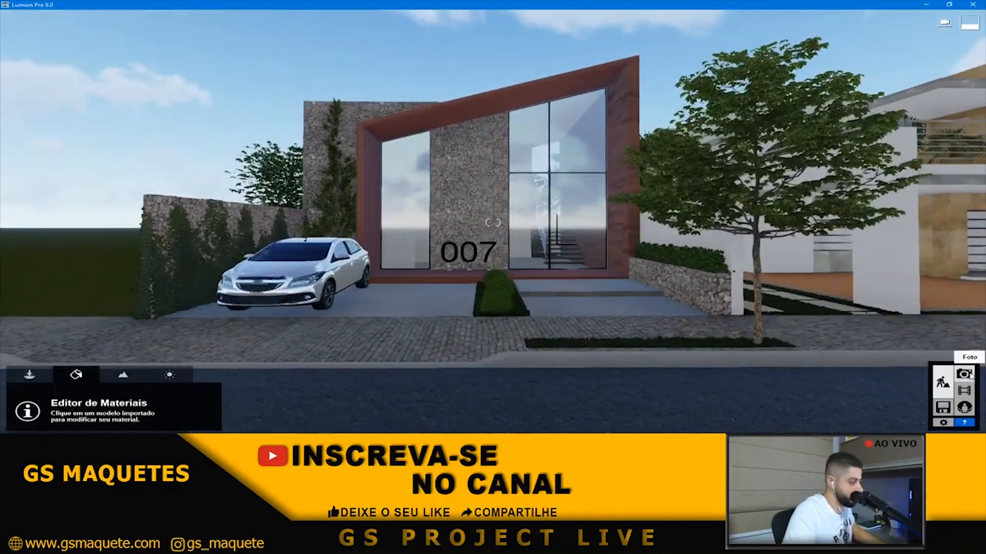
{"action": "key", "text": "w"}
{"action": "key", "text": "a"}
{"action": "left_click", "coordinate": [964, 374]}
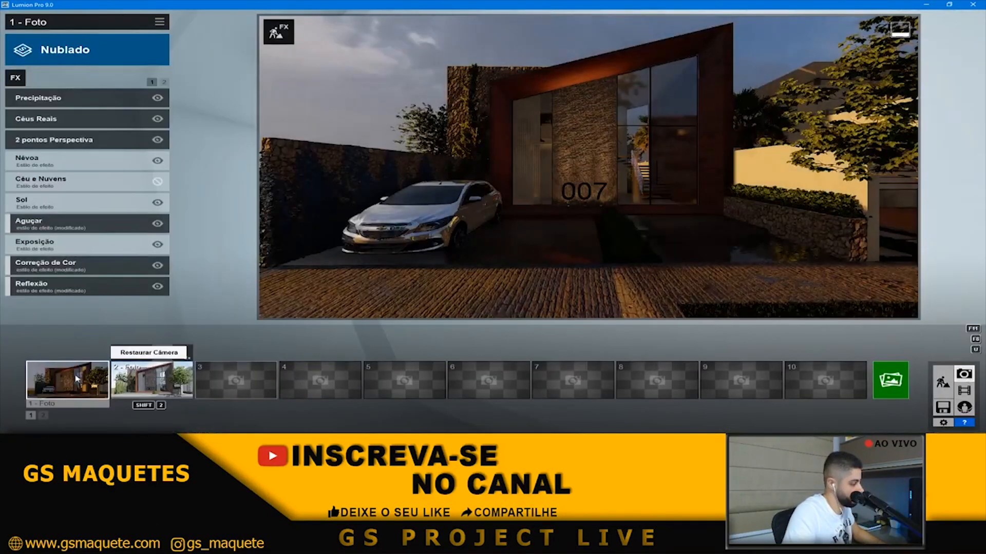
{"action": "left_click", "coordinate": [66, 381]}
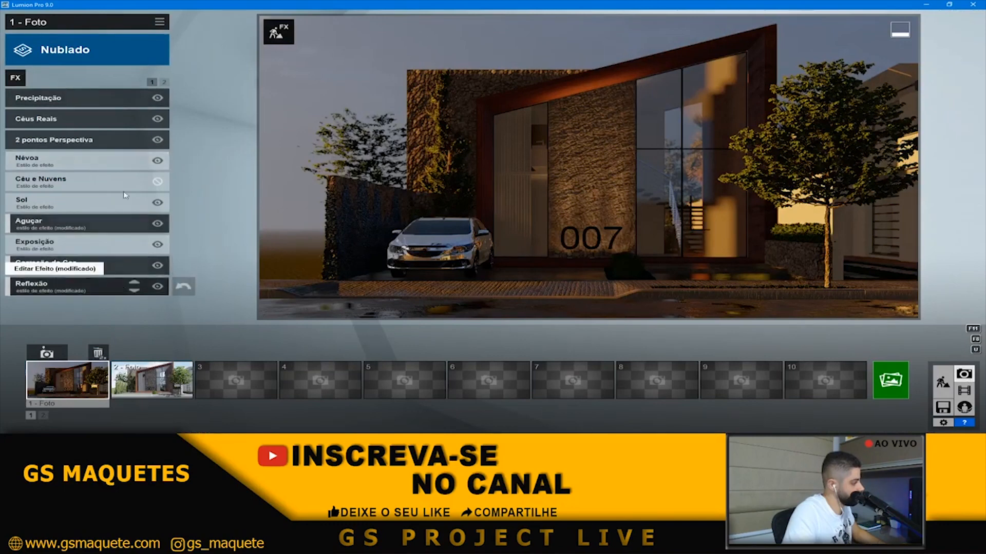
- Increase the Distância focal of photo 1's Profundidade de Campo effect
{"action": "left_click", "coordinate": [163, 82]}
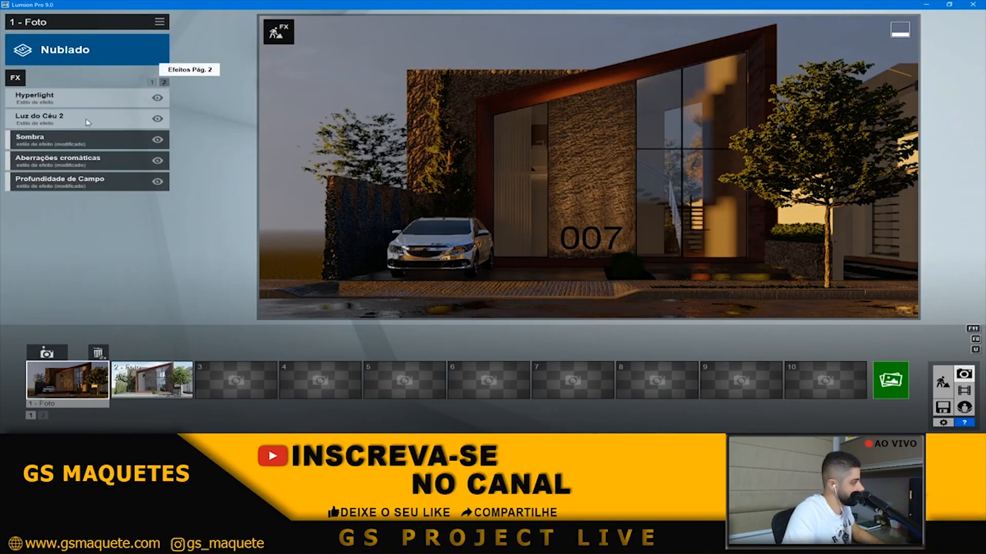
{"action": "left_click", "coordinate": [56, 183]}
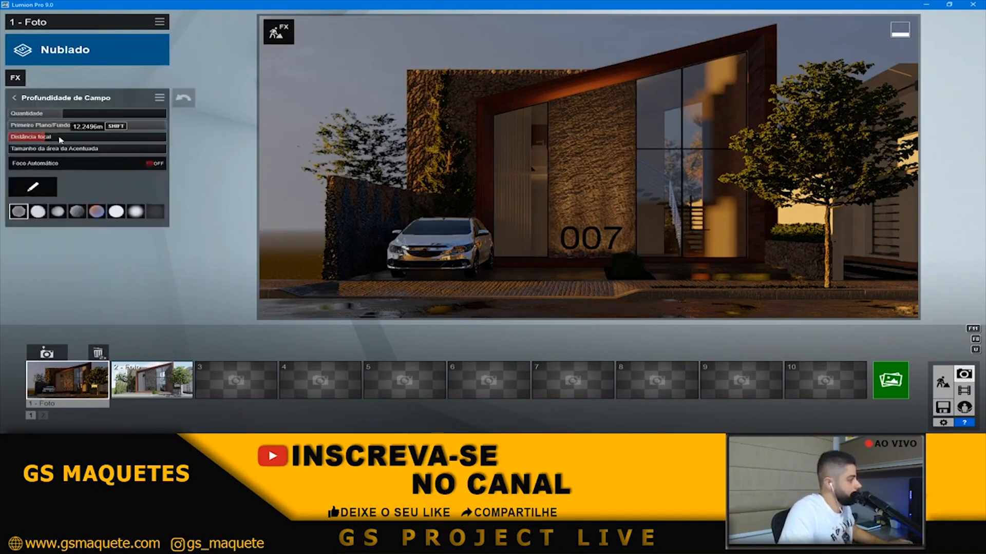
{"action": "left_click_drag", "start_coordinate": [59, 139], "coordinate": [380, 141]}
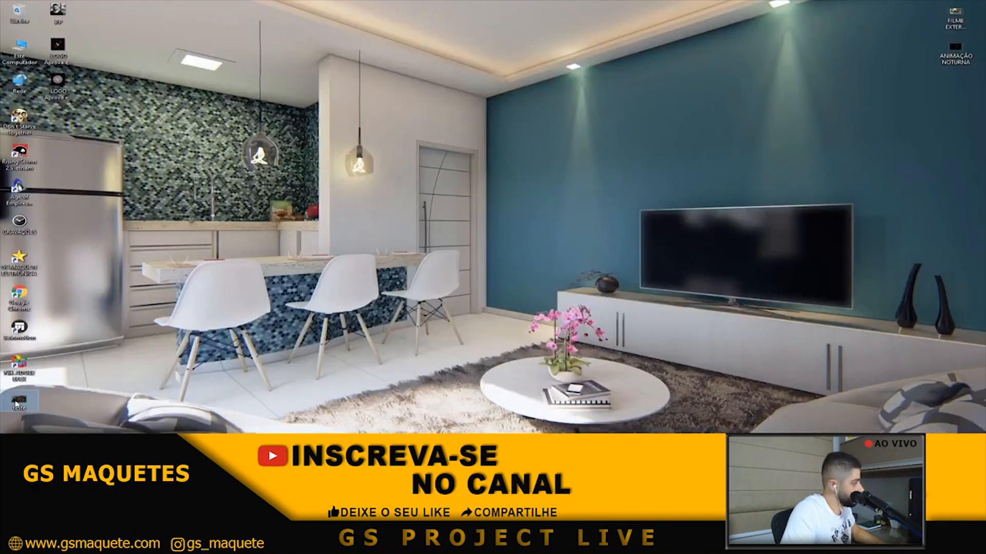
- Switch to the desktop and open the rendered teste.jpg in Fotos to review the image
{"action": "double_click", "coordinate": [25, 405]}
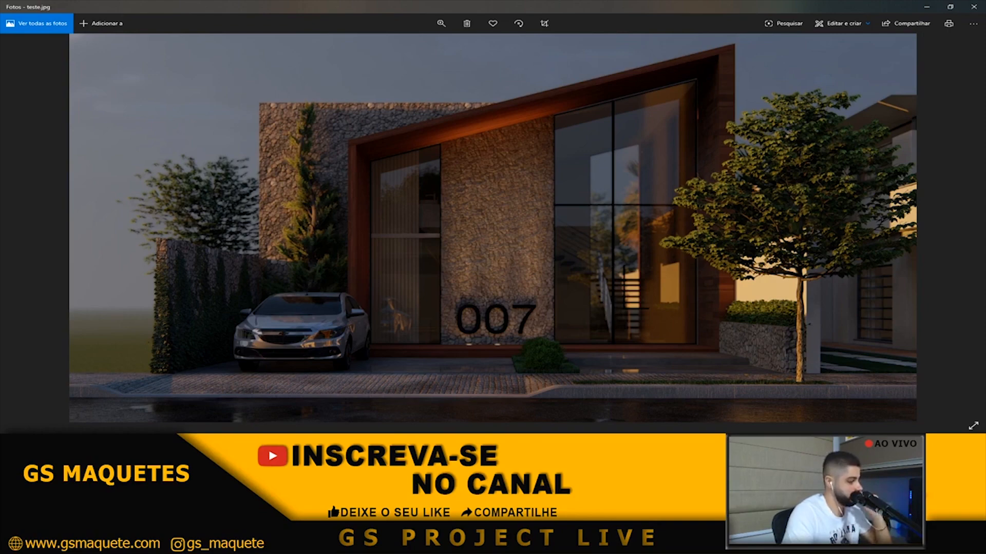
- Return to Lumion's build mode, go to the neighbouring house and choose the rectangular area light from the lights library for placement
{"action": "left_click", "coordinate": [289, 444]}
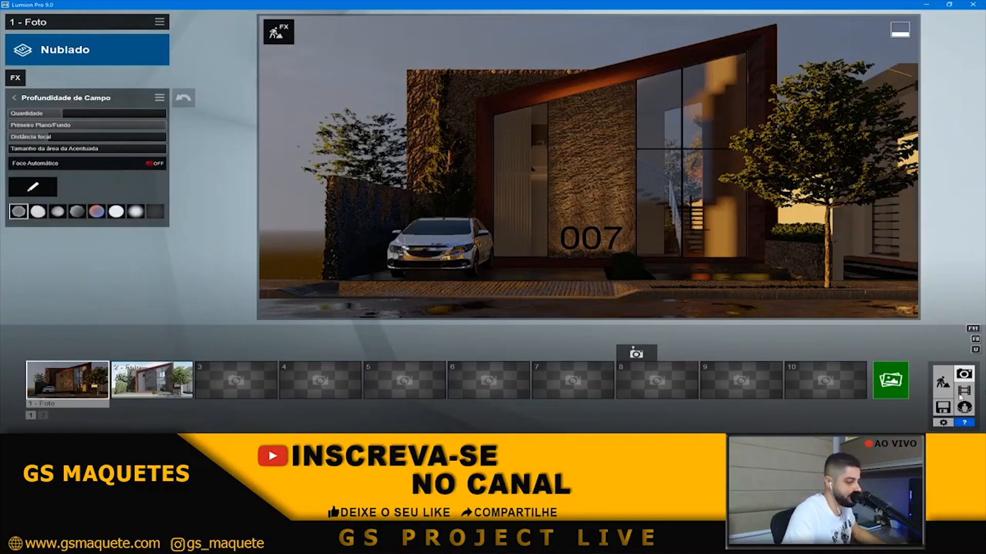
{"action": "left_click", "coordinate": [942, 383]}
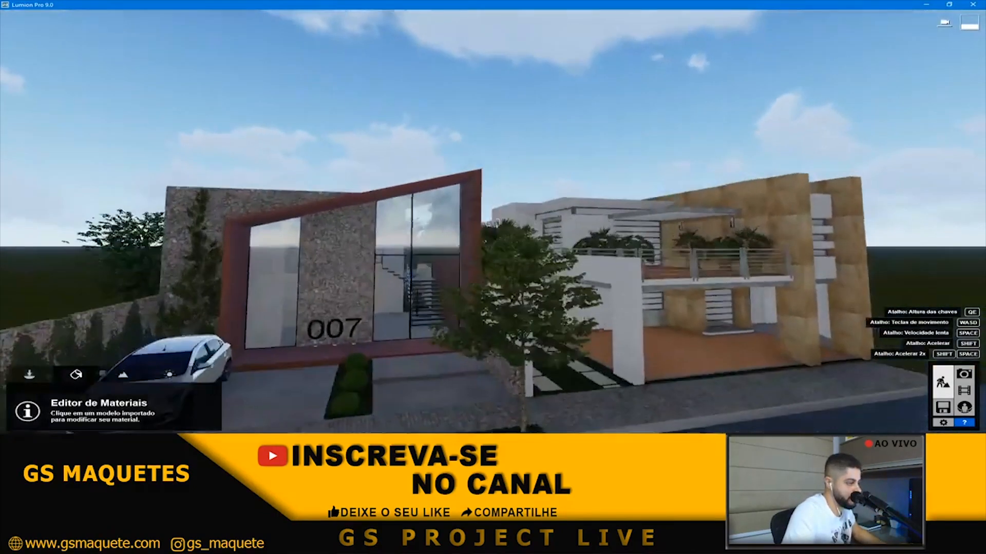
{"action": "key", "text": "w"}
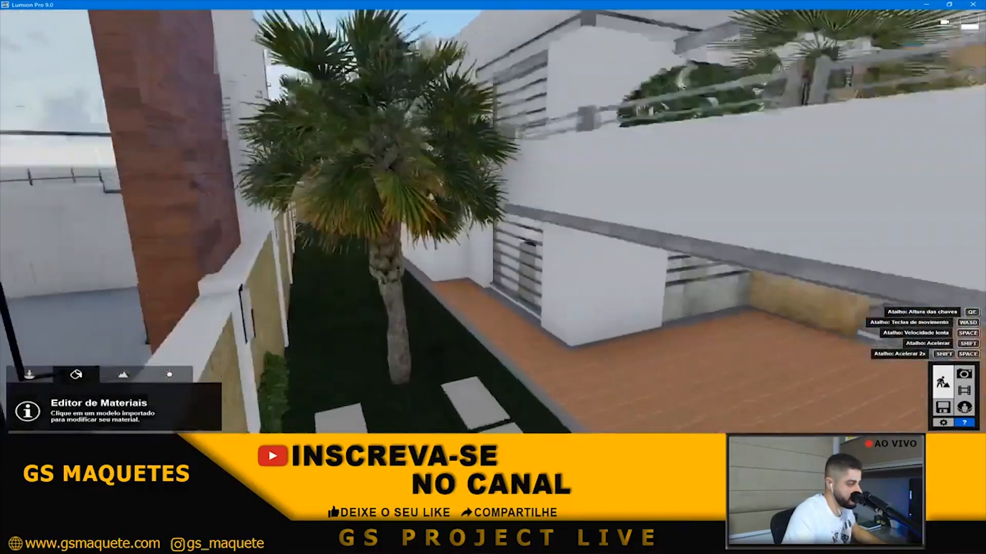
{"action": "key", "text": "w"}
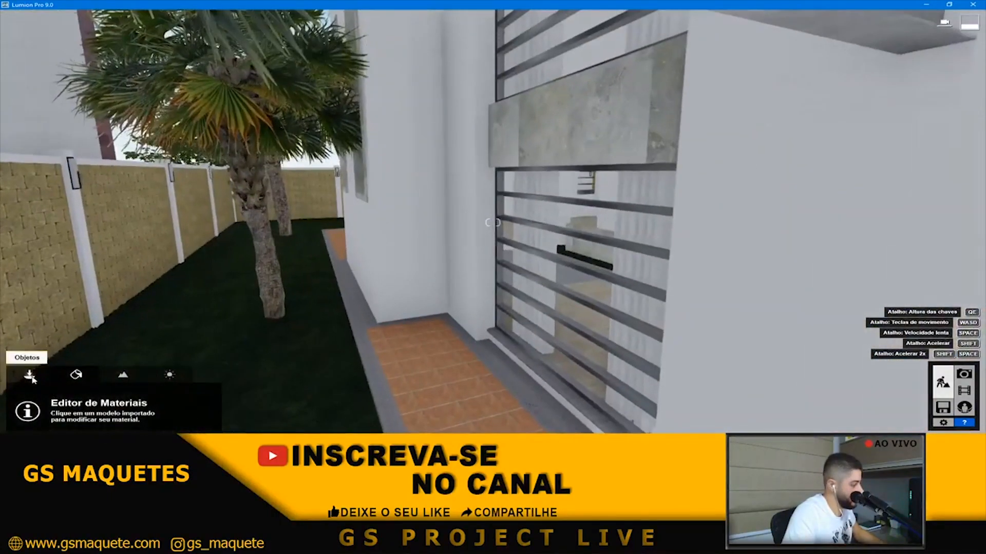
{"action": "left_click", "coordinate": [29, 375]}
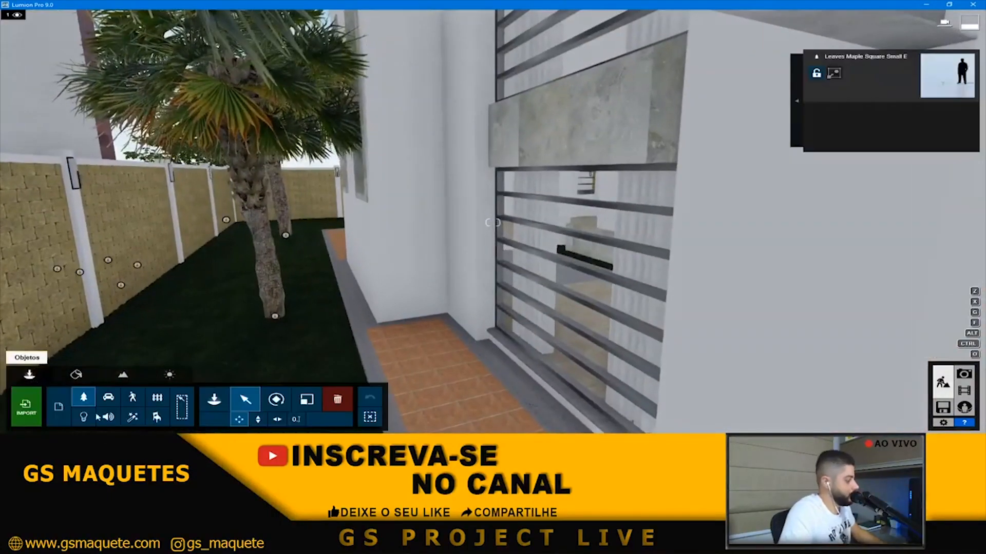
{"action": "left_click", "coordinate": [84, 417]}
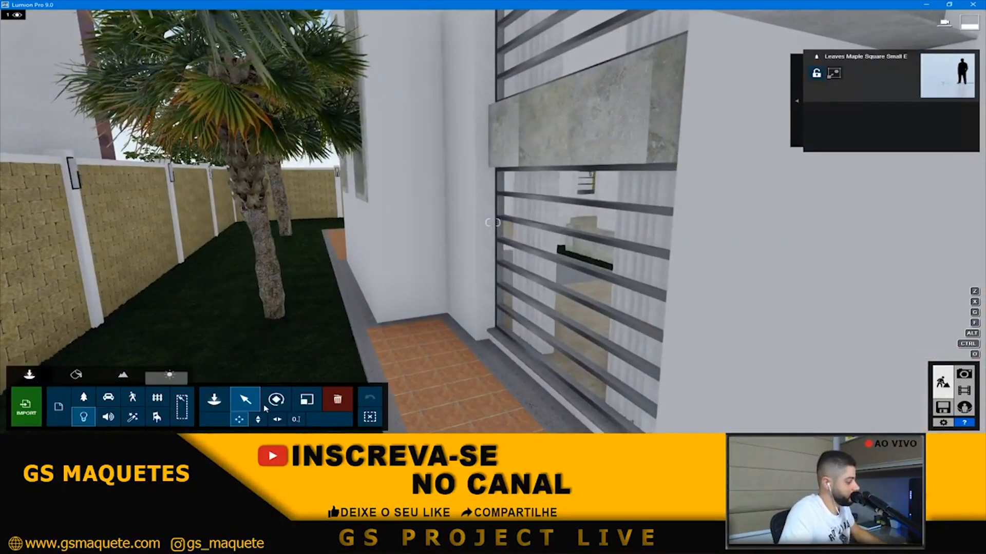
{"action": "left_click", "coordinate": [214, 400]}
{"action": "left_click", "coordinate": [88, 77]}
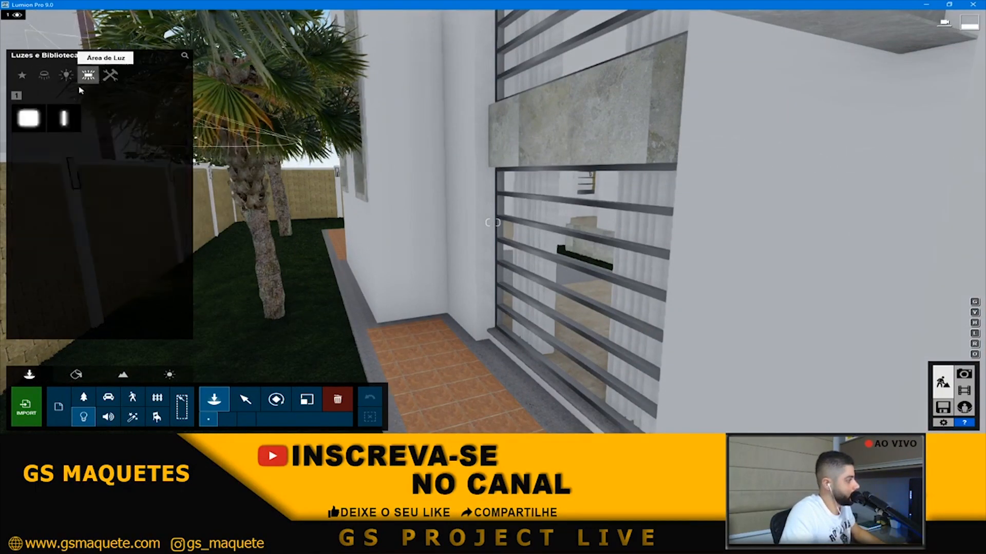
{"action": "left_click", "coordinate": [29, 118]}
- Place the area light on the ceiling of the neighbouring house's curtained room
{"action": "key", "text": "w"}
{"action": "key", "text": "s"}
{"action": "right_click_drag", "start_coordinate": [565, 258], "coordinate": [576, 196]}
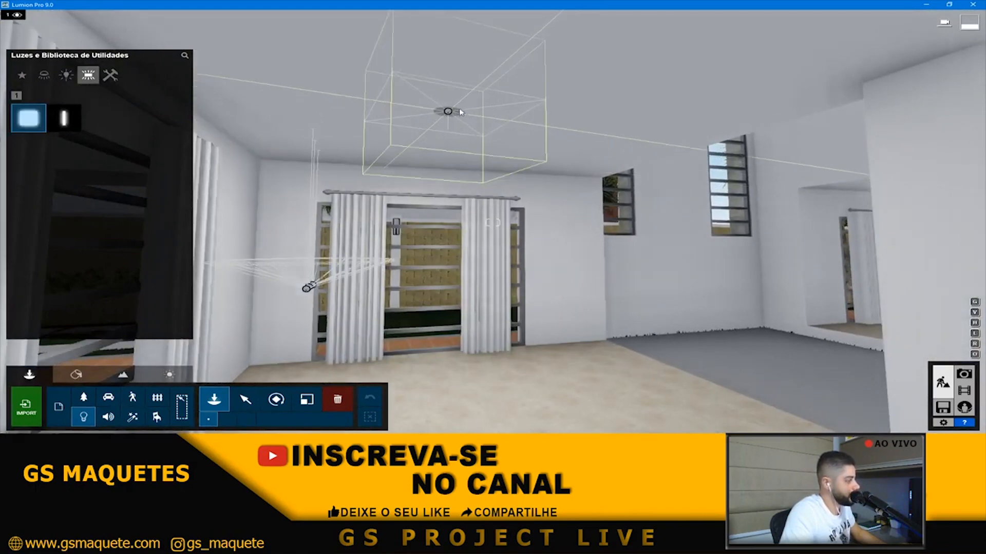
{"action": "left_click", "coordinate": [457, 108]}
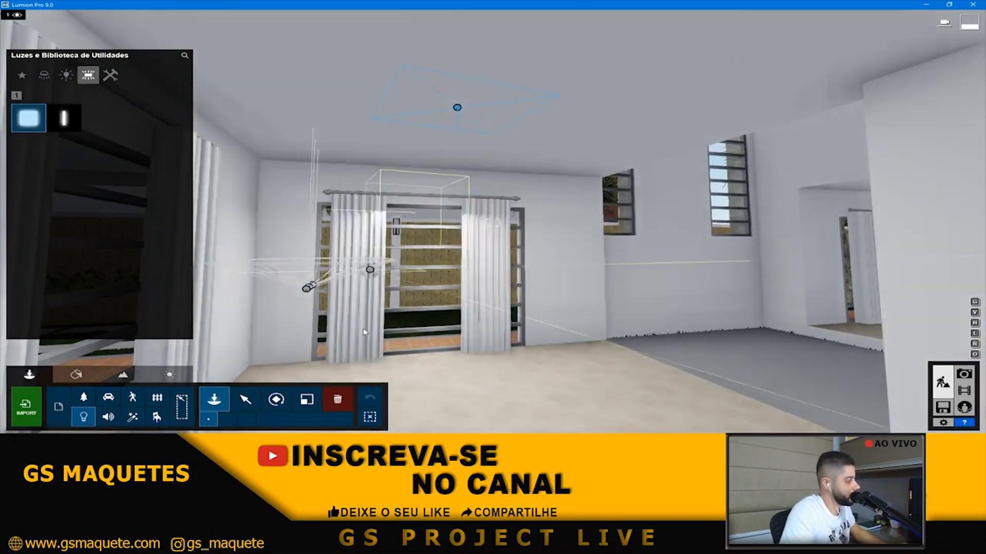
- Select the ceiling area light and give it a warm, pale orange colour
{"action": "left_click", "coordinate": [246, 399]}
{"action": "left_click", "coordinate": [457, 108]}
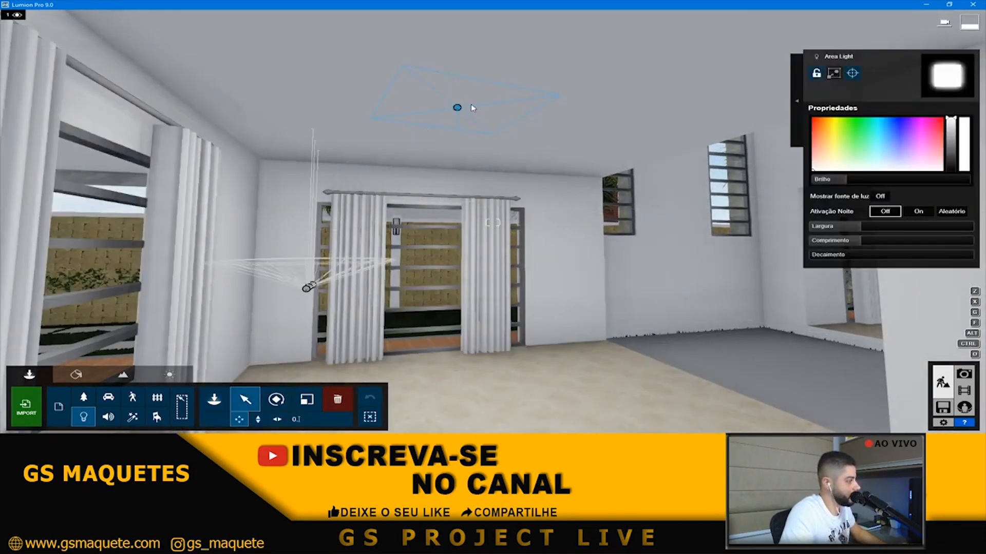
{"action": "left_click", "coordinate": [826, 154]}
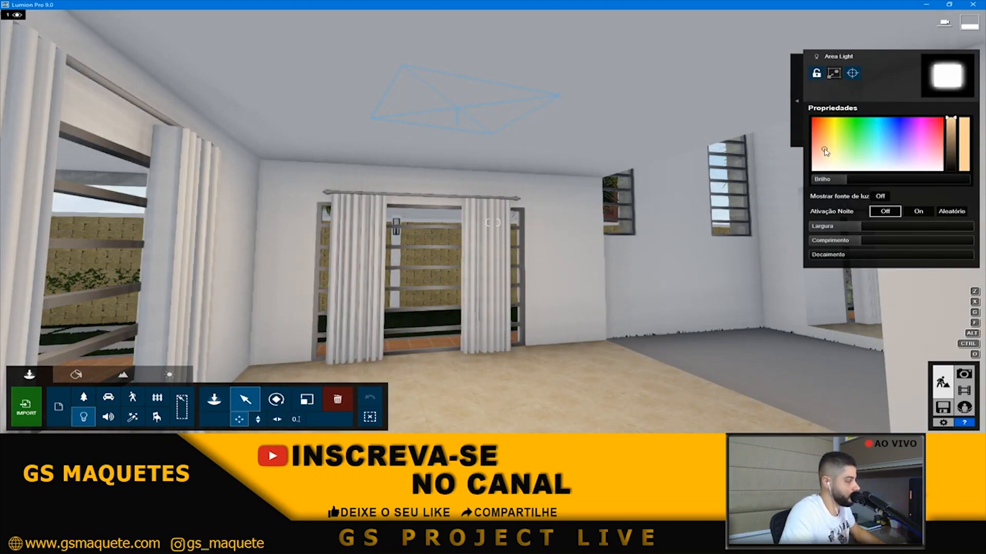
{"action": "key", "text": "w"}
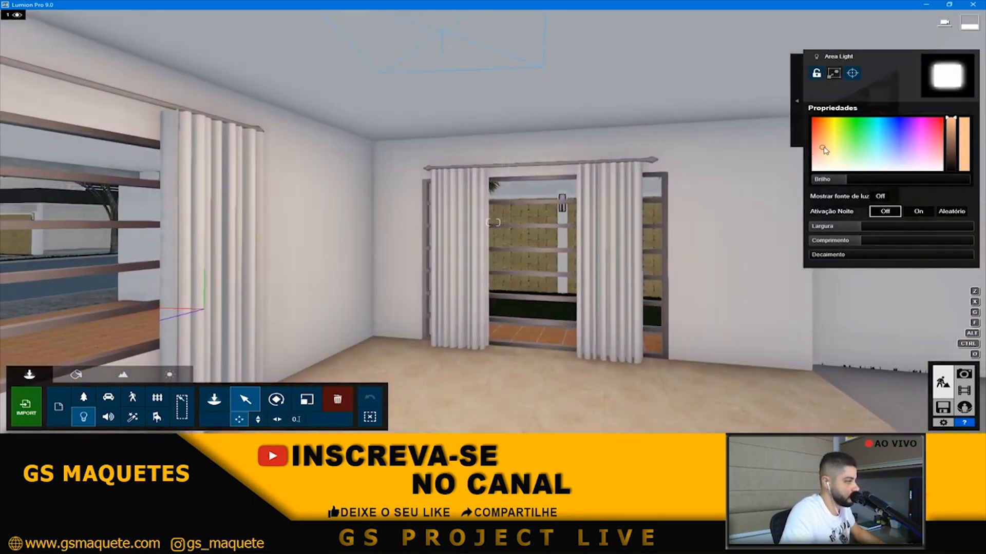
{"action": "key", "text": "s"}
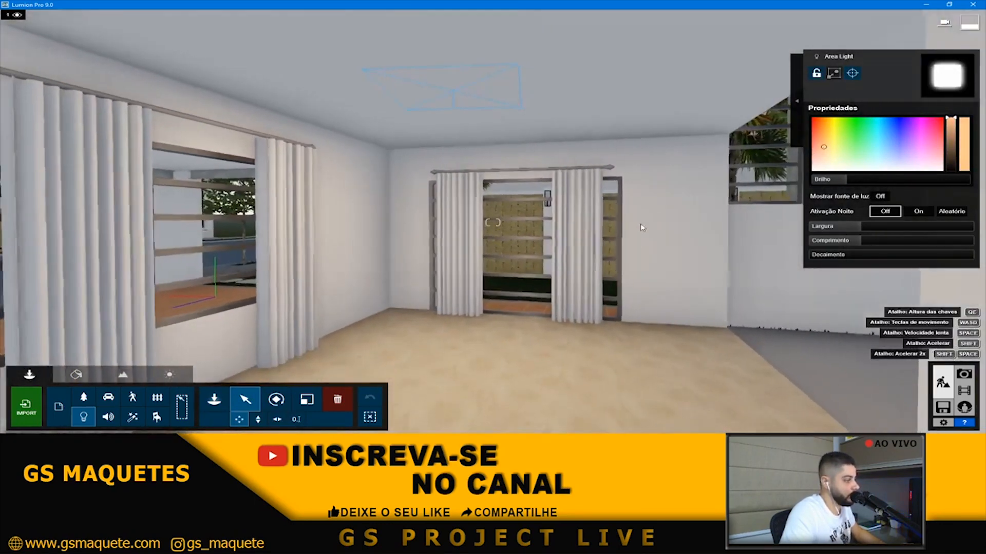
{"action": "key", "text": "w"}
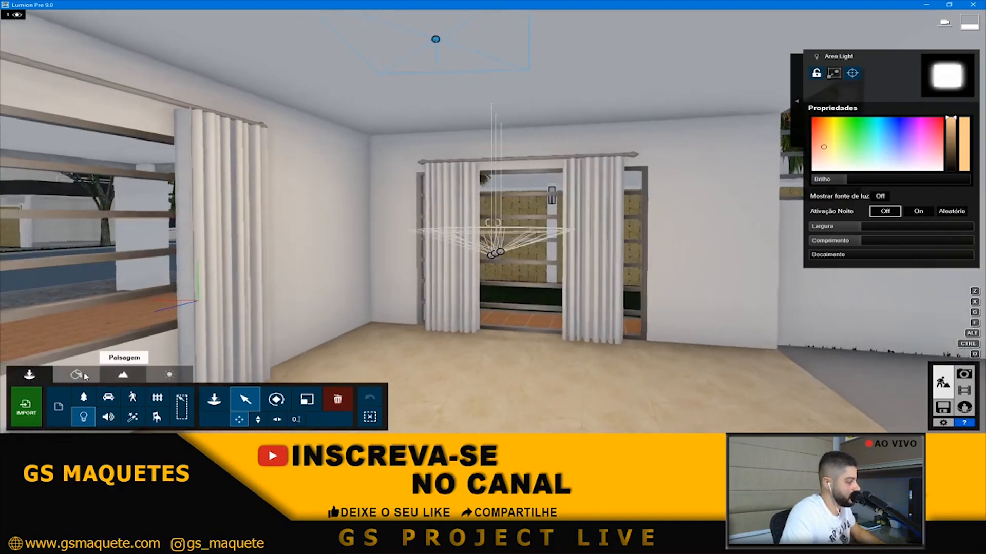
- Examine the neighbouring house and the 007 facade from the garden and street, and check photo 1 in photo mode
{"action": "left_click", "coordinate": [76, 374]}
{"action": "key", "text": "a"}
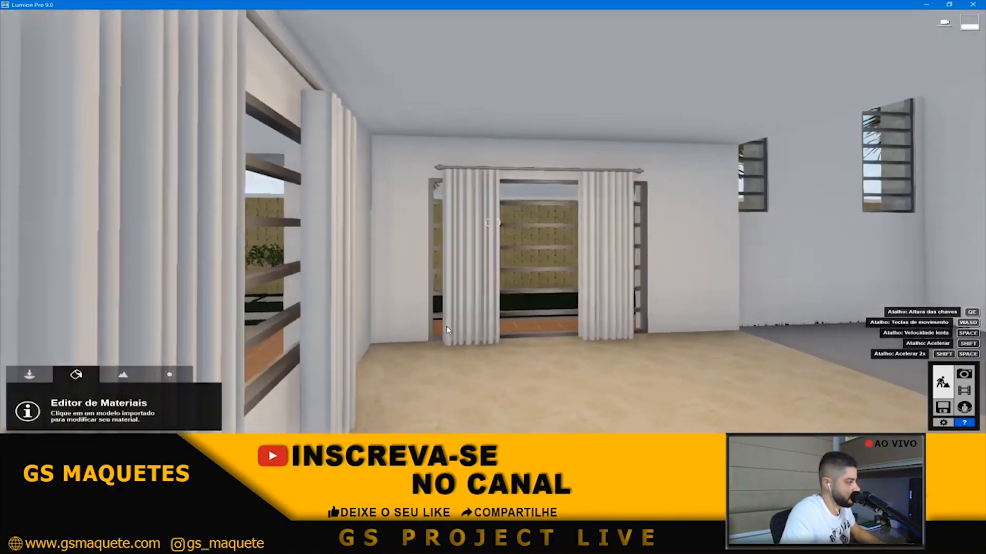
{"action": "key", "text": "shift+s"}
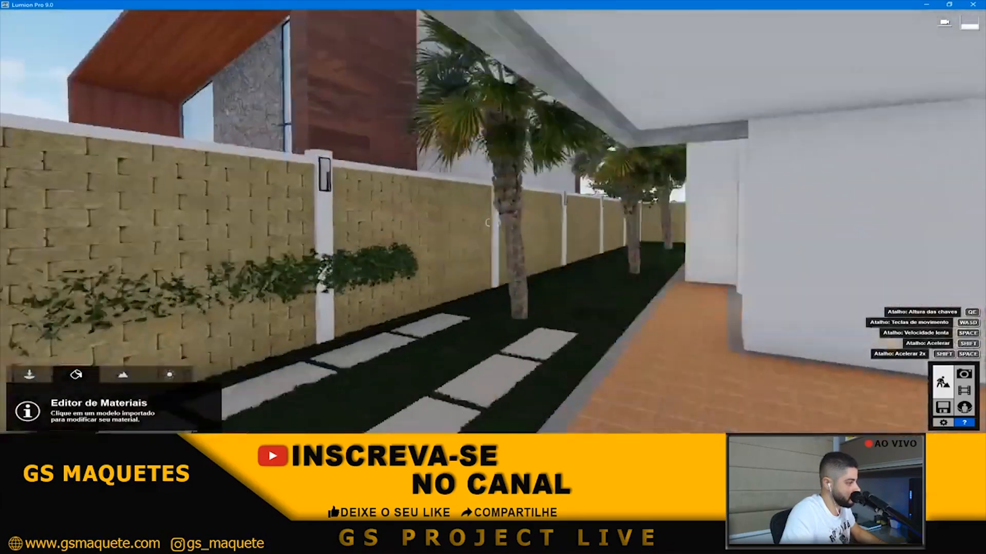
{"action": "key", "text": "shift+s"}
{"action": "key", "text": "q"}
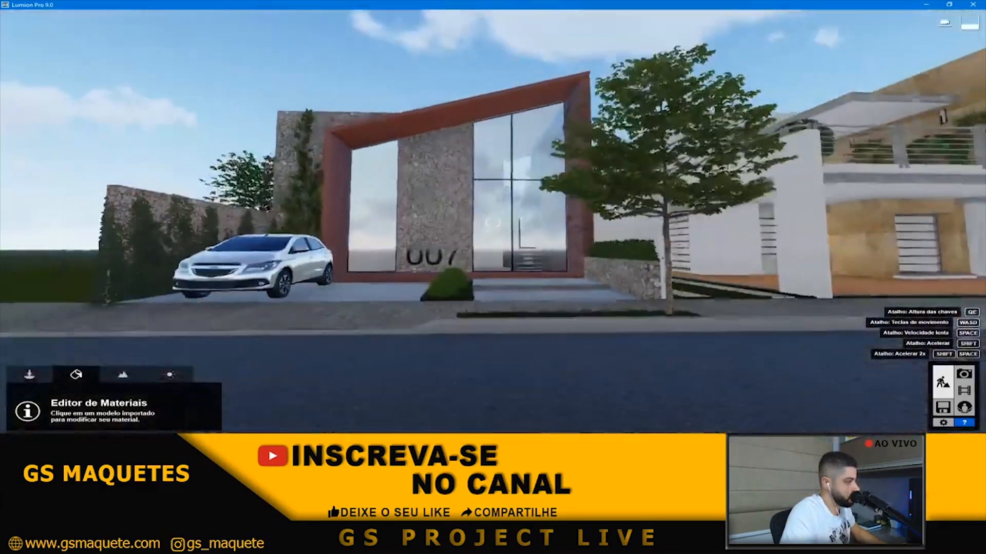
{"action": "key", "text": "shift+w"}
{"action": "key", "text": "shift+d"}
{"action": "key", "text": "w"}
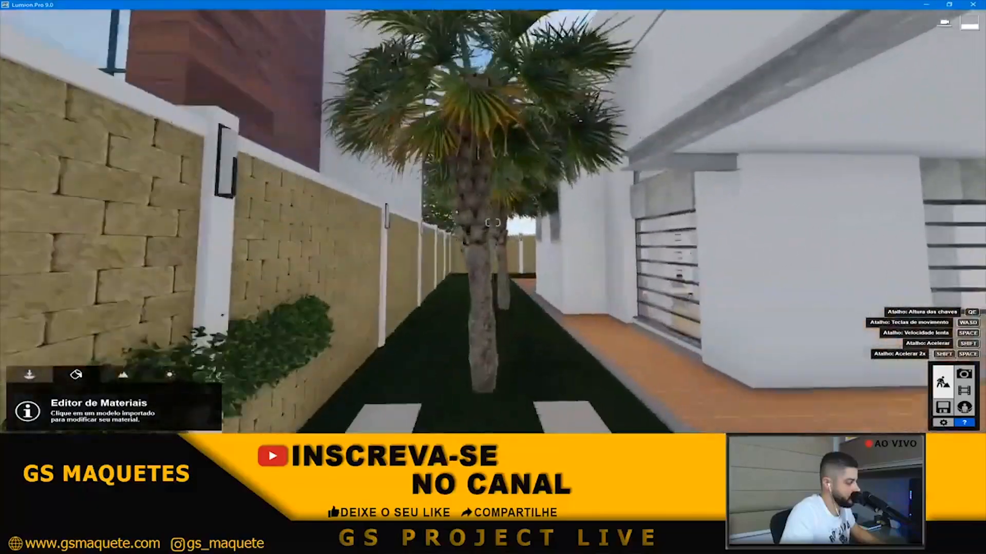
{"action": "key", "text": "s"}
{"action": "key", "text": "shift+s"}
{"action": "key", "text": "shift+a"}
{"action": "key", "text": "w"}
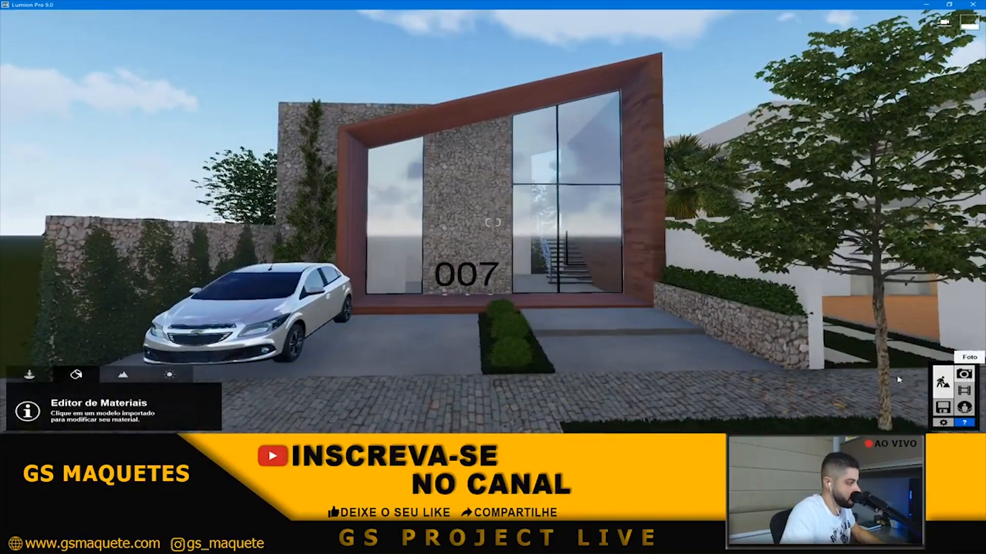
{"action": "left_click", "coordinate": [965, 374]}
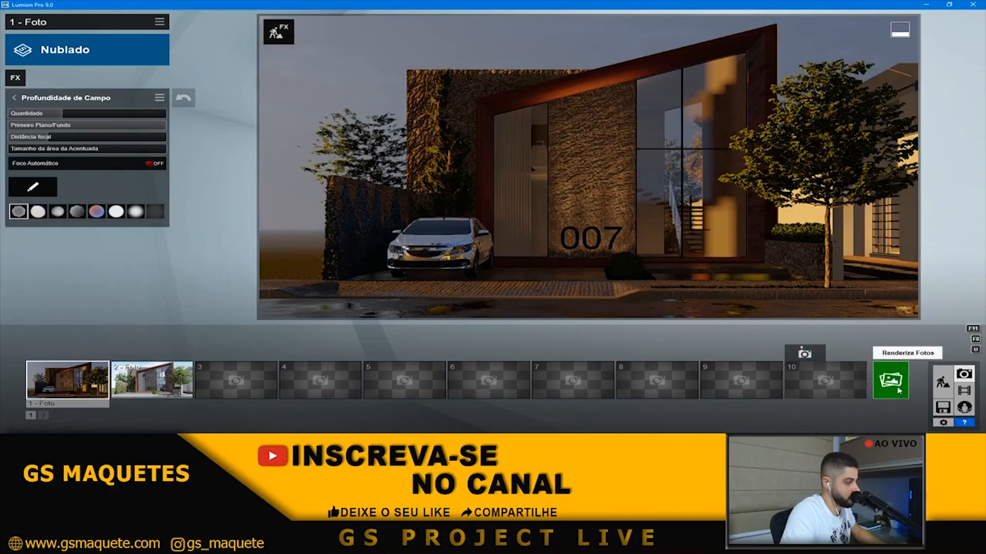
- Return to the neighbouring house's room in build mode, reselect the ceiling area light and lower its Brilho
{"action": "left_click", "coordinate": [942, 382]}
{"action": "key", "text": "w"}
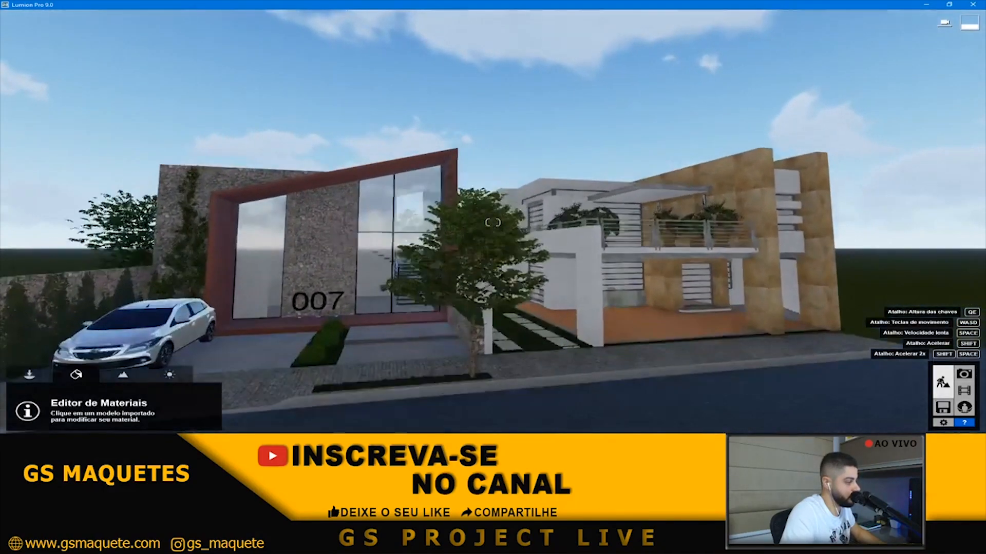
{"action": "key", "text": "w"}
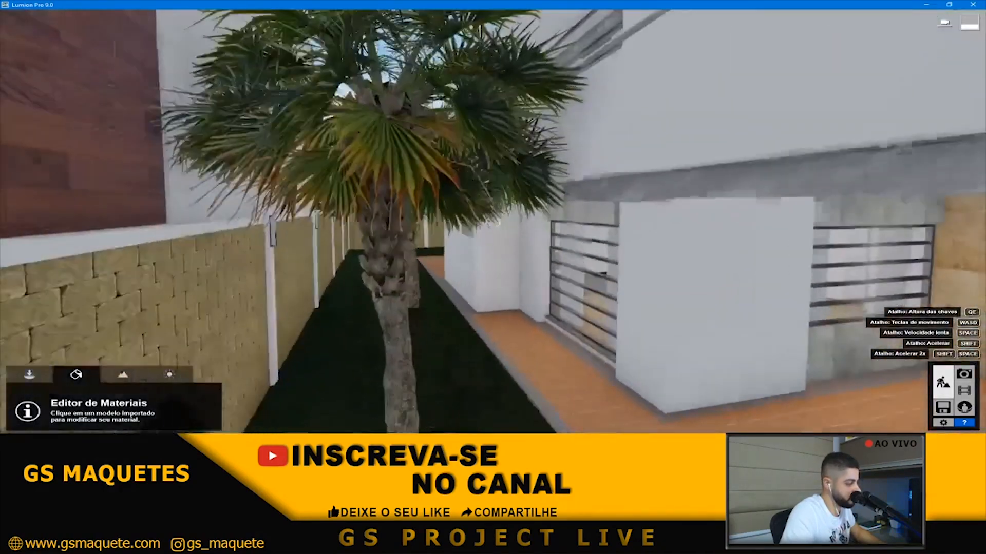
{"action": "key", "text": "s"}
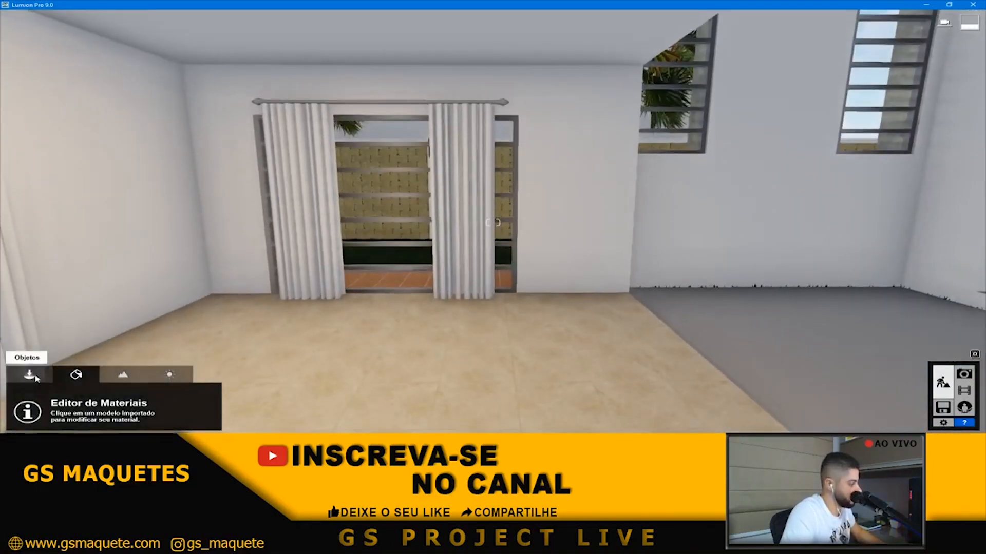
{"action": "left_click", "coordinate": [30, 375]}
{"action": "left_click", "coordinate": [394, 97]}
{"action": "left_click_drag", "start_coordinate": [394, 97], "coordinate": [438, 25]}
{"action": "left_click_drag", "start_coordinate": [834, 180], "coordinate": [832, 181]}
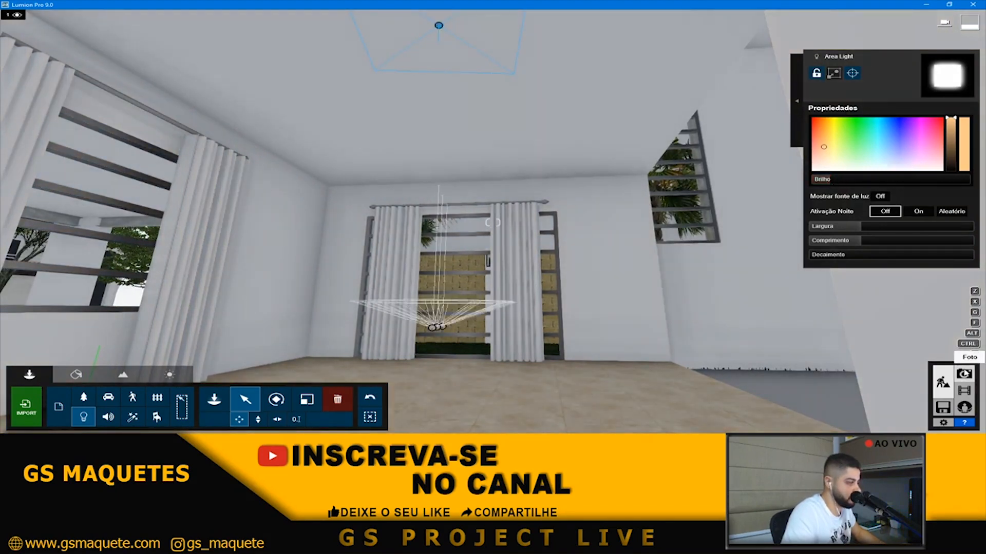
- Render photo 1's current frame as a JPG at the Área de Trabalho size of 1920x1080 and close the finished render
{"action": "left_click", "coordinate": [964, 374]}
{"action": "left_click", "coordinate": [92, 387]}
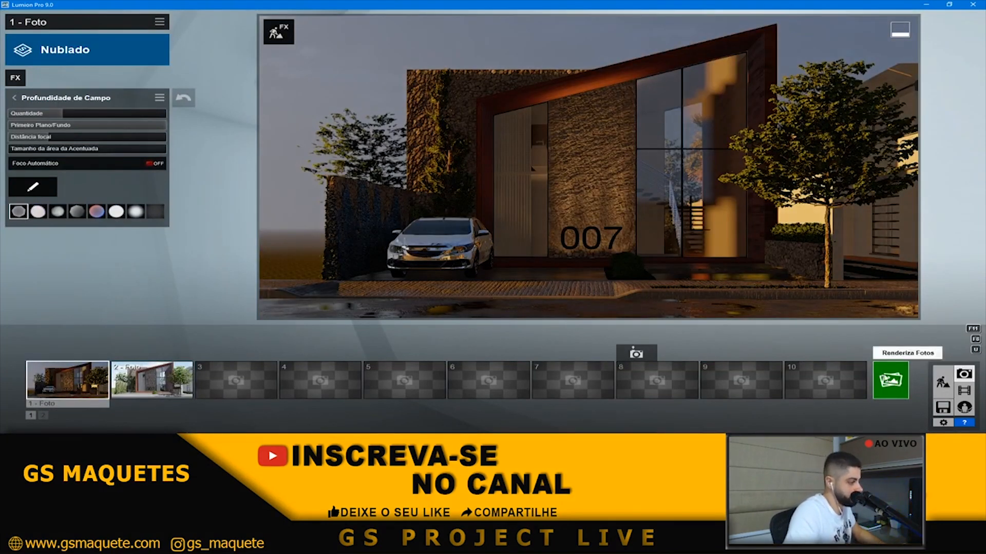
{"action": "left_click", "coordinate": [886, 379]}
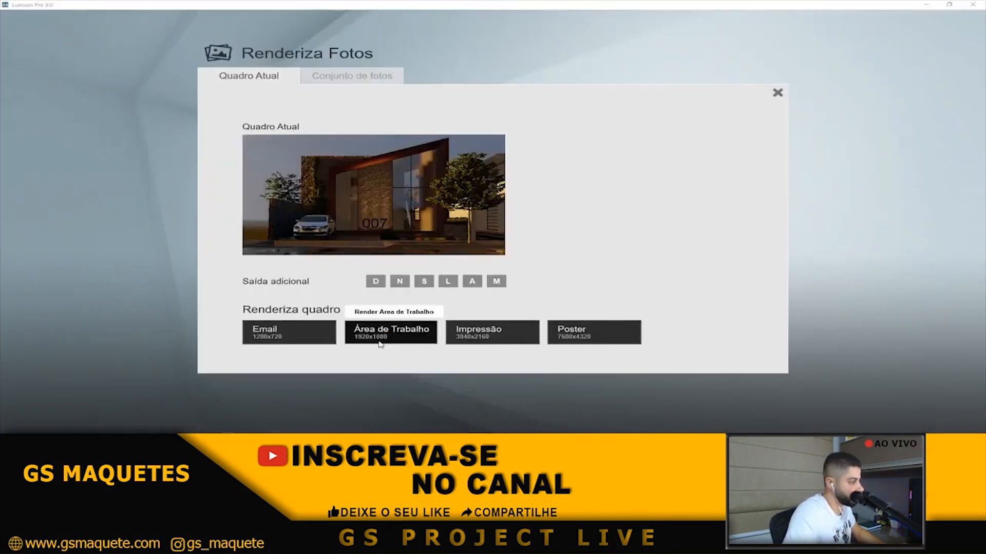
{"action": "left_click", "coordinate": [379, 328]}
{"action": "left_click", "coordinate": [438, 223]}
{"action": "left_click", "coordinate": [645, 357]}
{"action": "left_click", "coordinate": [511, 256]}
{"action": "left_click", "coordinate": [510, 251]}
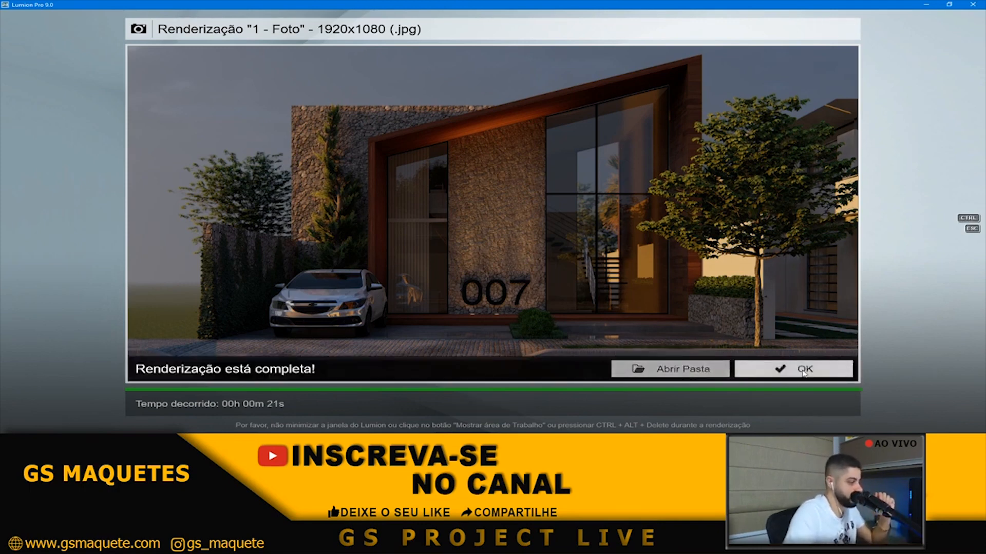
{"action": "left_click", "coordinate": [803, 373]}
- Open the rendered teste image from the desktop and review it full screen
{"action": "key", "text": "super+d"}
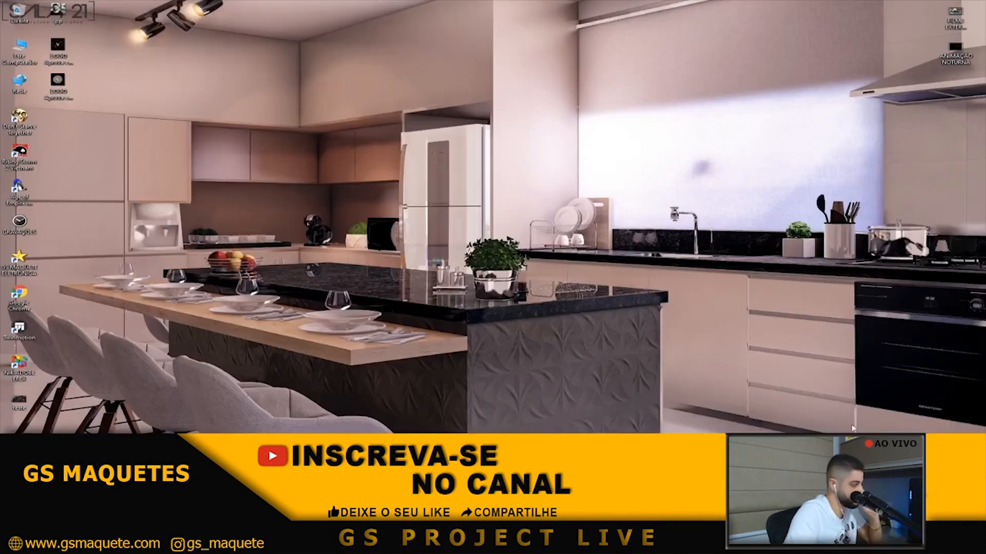
{"action": "double_click", "coordinate": [17, 409]}
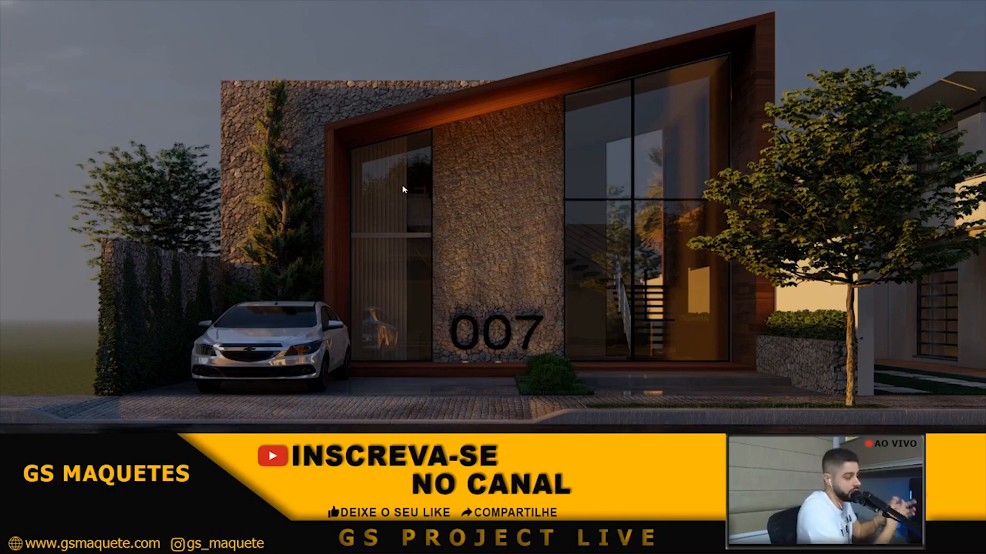
{"action": "key", "text": "Escape"}
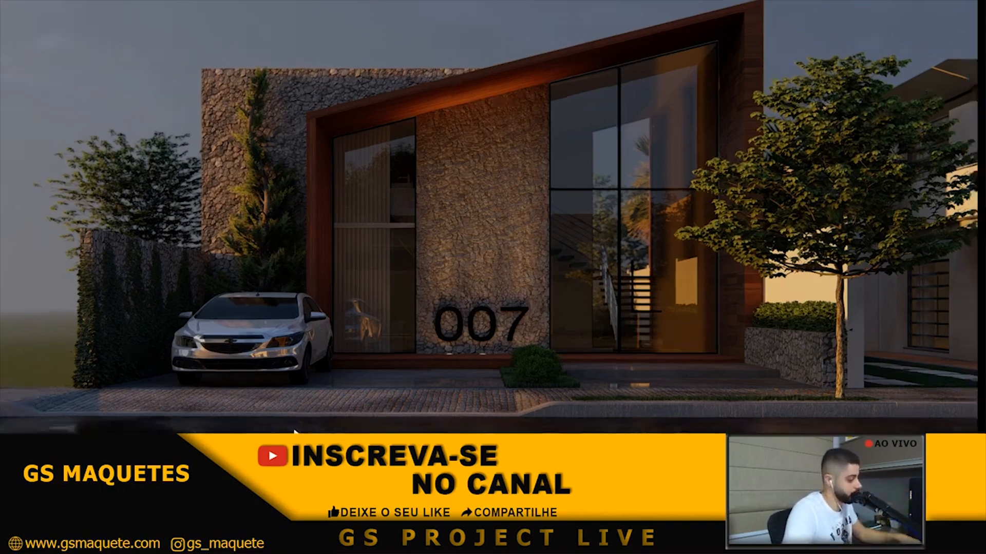
- Switch to the MODELAGEM MARIANA model in SketchUp and examine the street and the houses on both sides
{"action": "left_click", "coordinate": [313, 544]}
{"action": "mouse_move", "coordinate": [436, 323]}
{"action": "middle_mouse_down"}
{"action": "mouse_move", "coordinate": [545, 281]}
{"action": "mouse_move", "coordinate": [464, 307]}
{"action": "mouse_move", "coordinate": [544, 302]}
{"action": "middle_mouse_up"}
{"action": "scroll", "coordinate": [546, 282], "scroll_direction": "down", "scroll_amount": 10}
{"action": "left_click", "coordinate": [714, 230]}
{"action": "middle_click_drag", "start_coordinate": [516, 268], "coordinate": [685, 272]}
{"action": "left_click", "coordinate": [976, 229]}
{"action": "middle_click_drag", "start_coordinate": [623, 252], "coordinate": [578, 344], "text": "shift"}
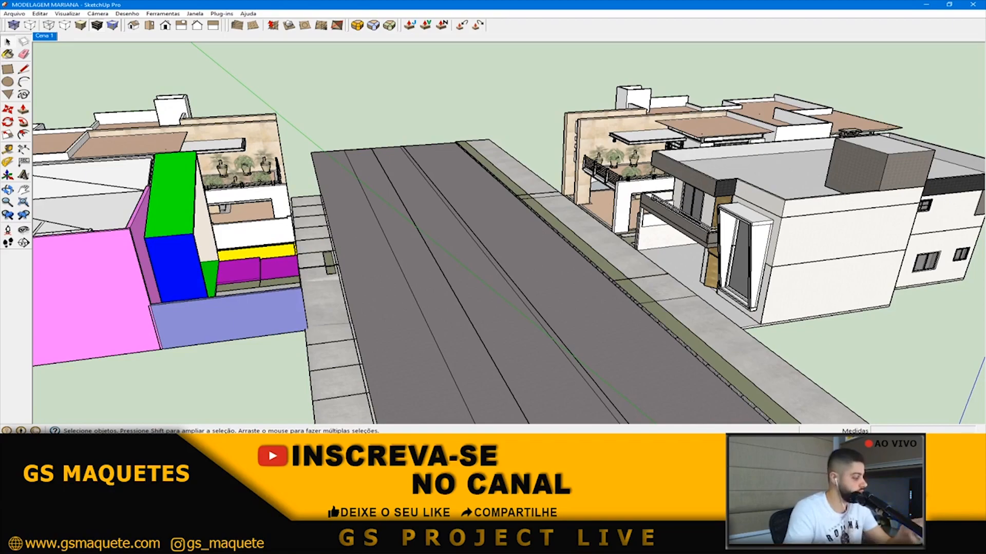
- Close both open Fotos windows showing the teste render
{"action": "left_click", "coordinate": [691, 442]}
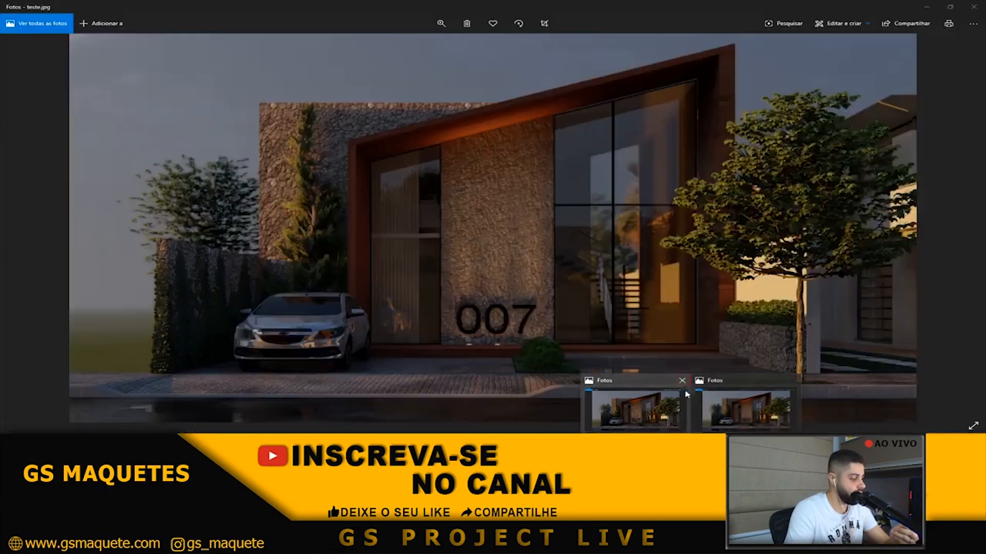
{"action": "left_click", "coordinate": [682, 382]}
{"action": "left_click", "coordinate": [738, 390]}
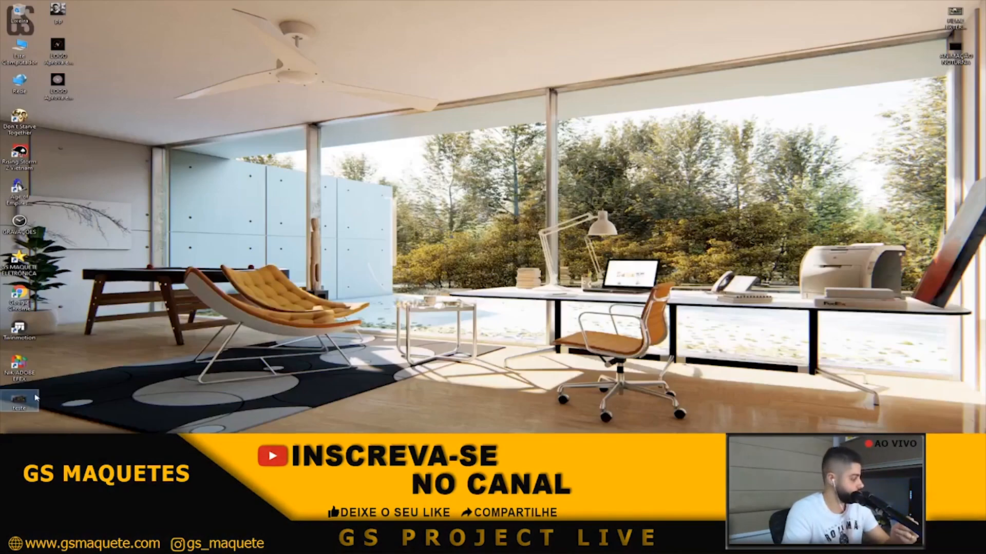